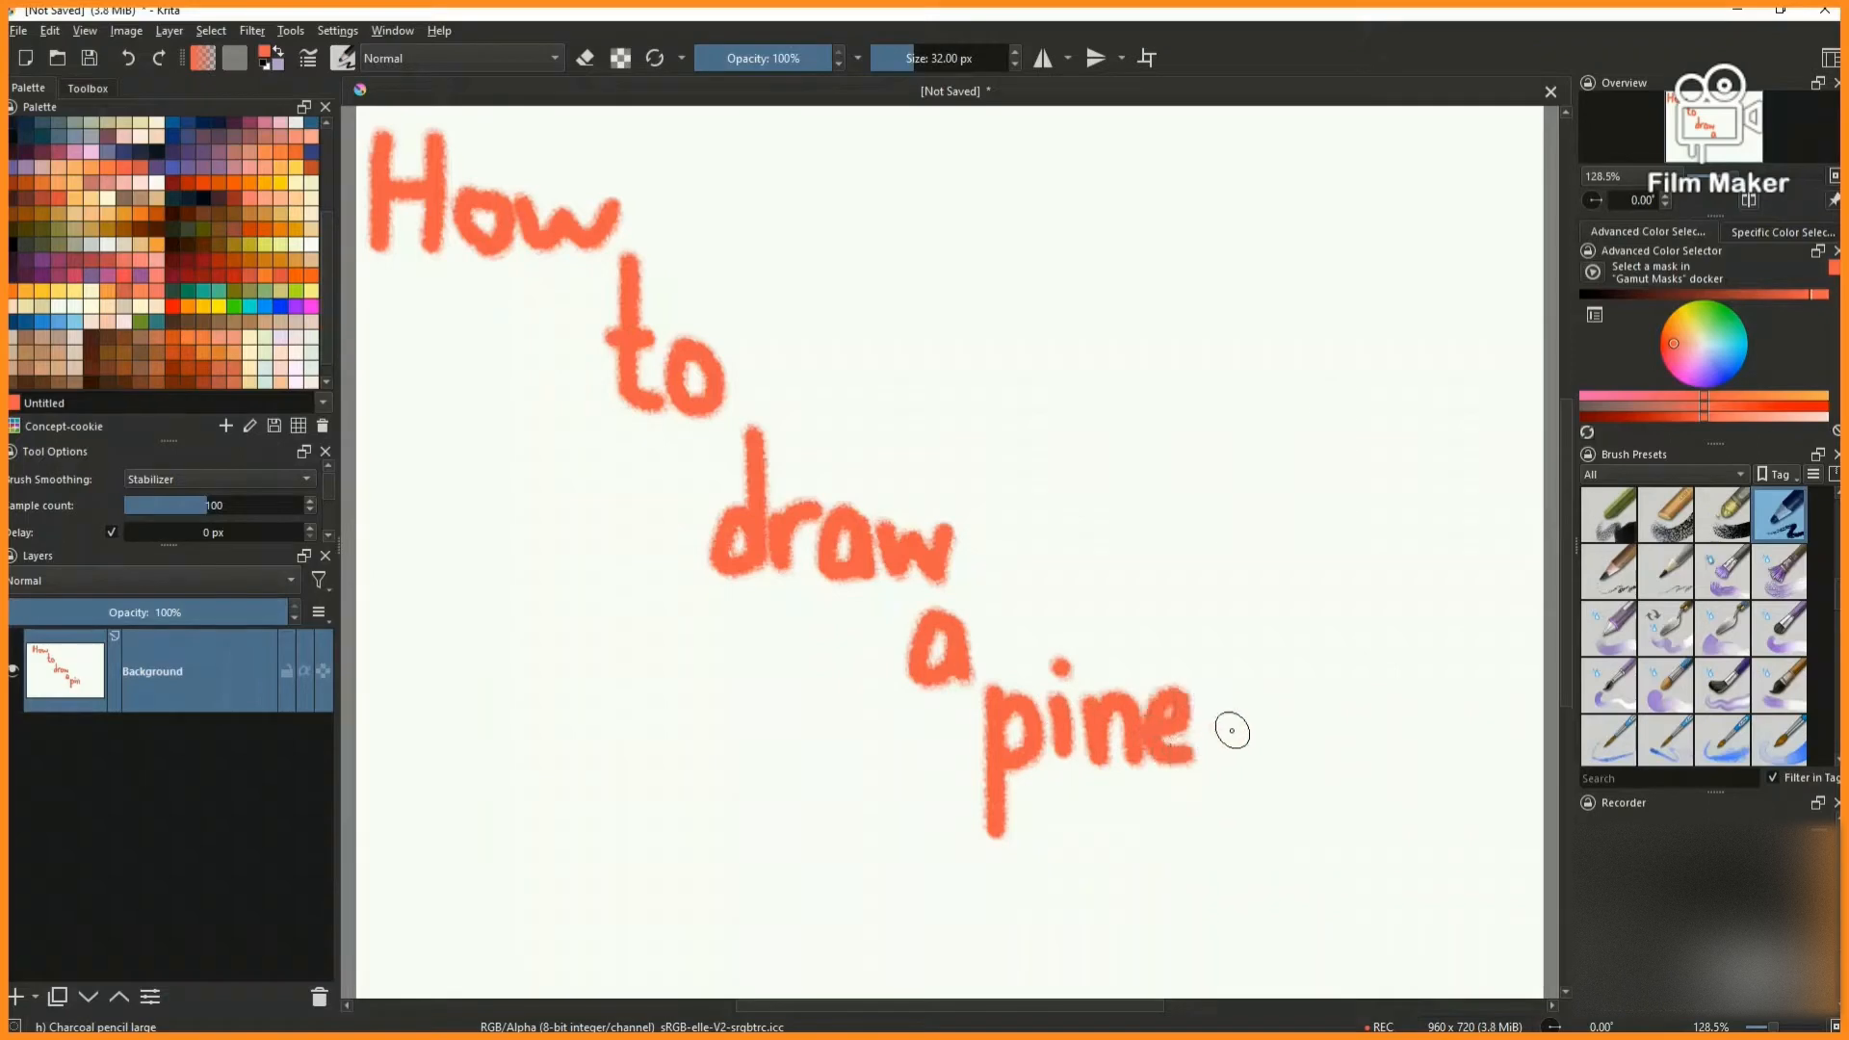
# - Finish hand-lettering the word "pineapple" in the title with the large orange-red charcoal pencil
pyautogui.moveTo(1422, 641); pyautogui.dragTo(1433, 790)
pyautogui.moveTo(1445, 737); pyautogui.dragTo(1470, 714)
pyautogui.moveTo(1470, 714); pyautogui.dragTo(1466, 775)
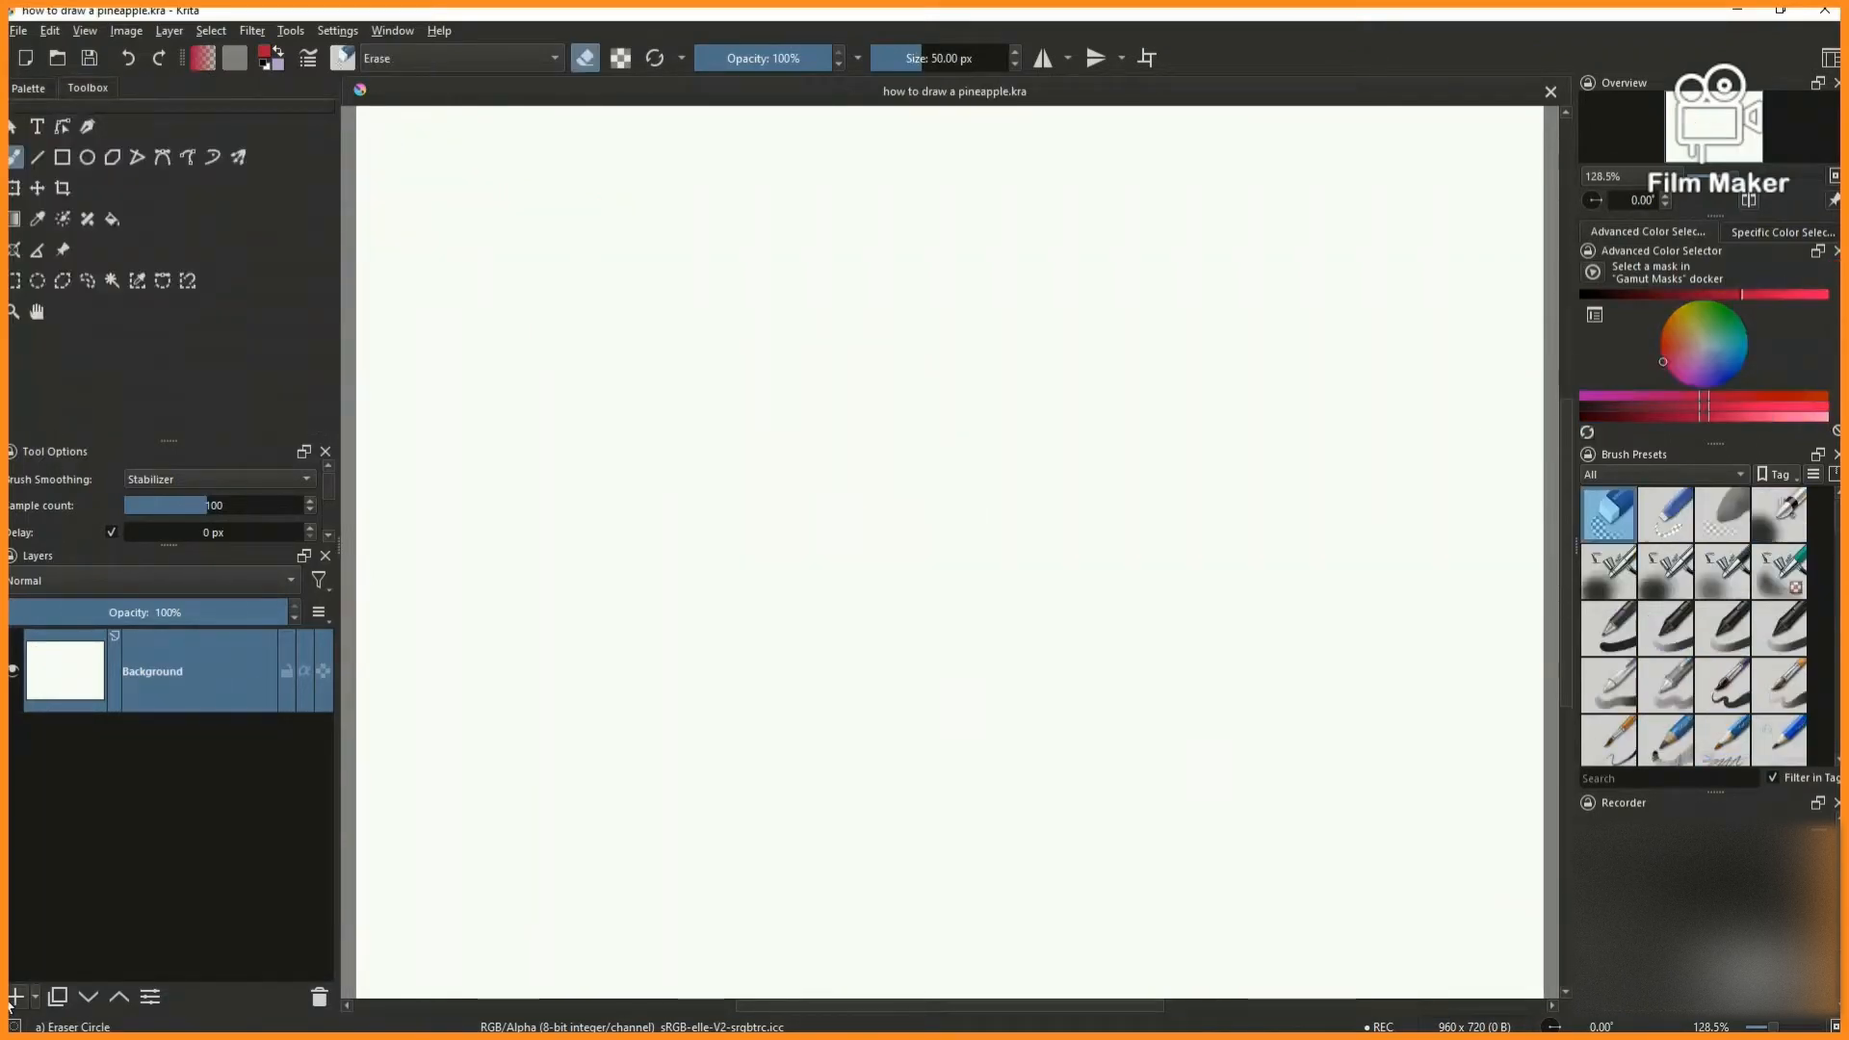
# - Add a paint layer and rough out the pineapple's rounded body in black with the Pencil 2b brush
pyautogui.click(13, 999)
pyautogui.moveTo(1671, 296); pyautogui.dragTo(1564, 314)
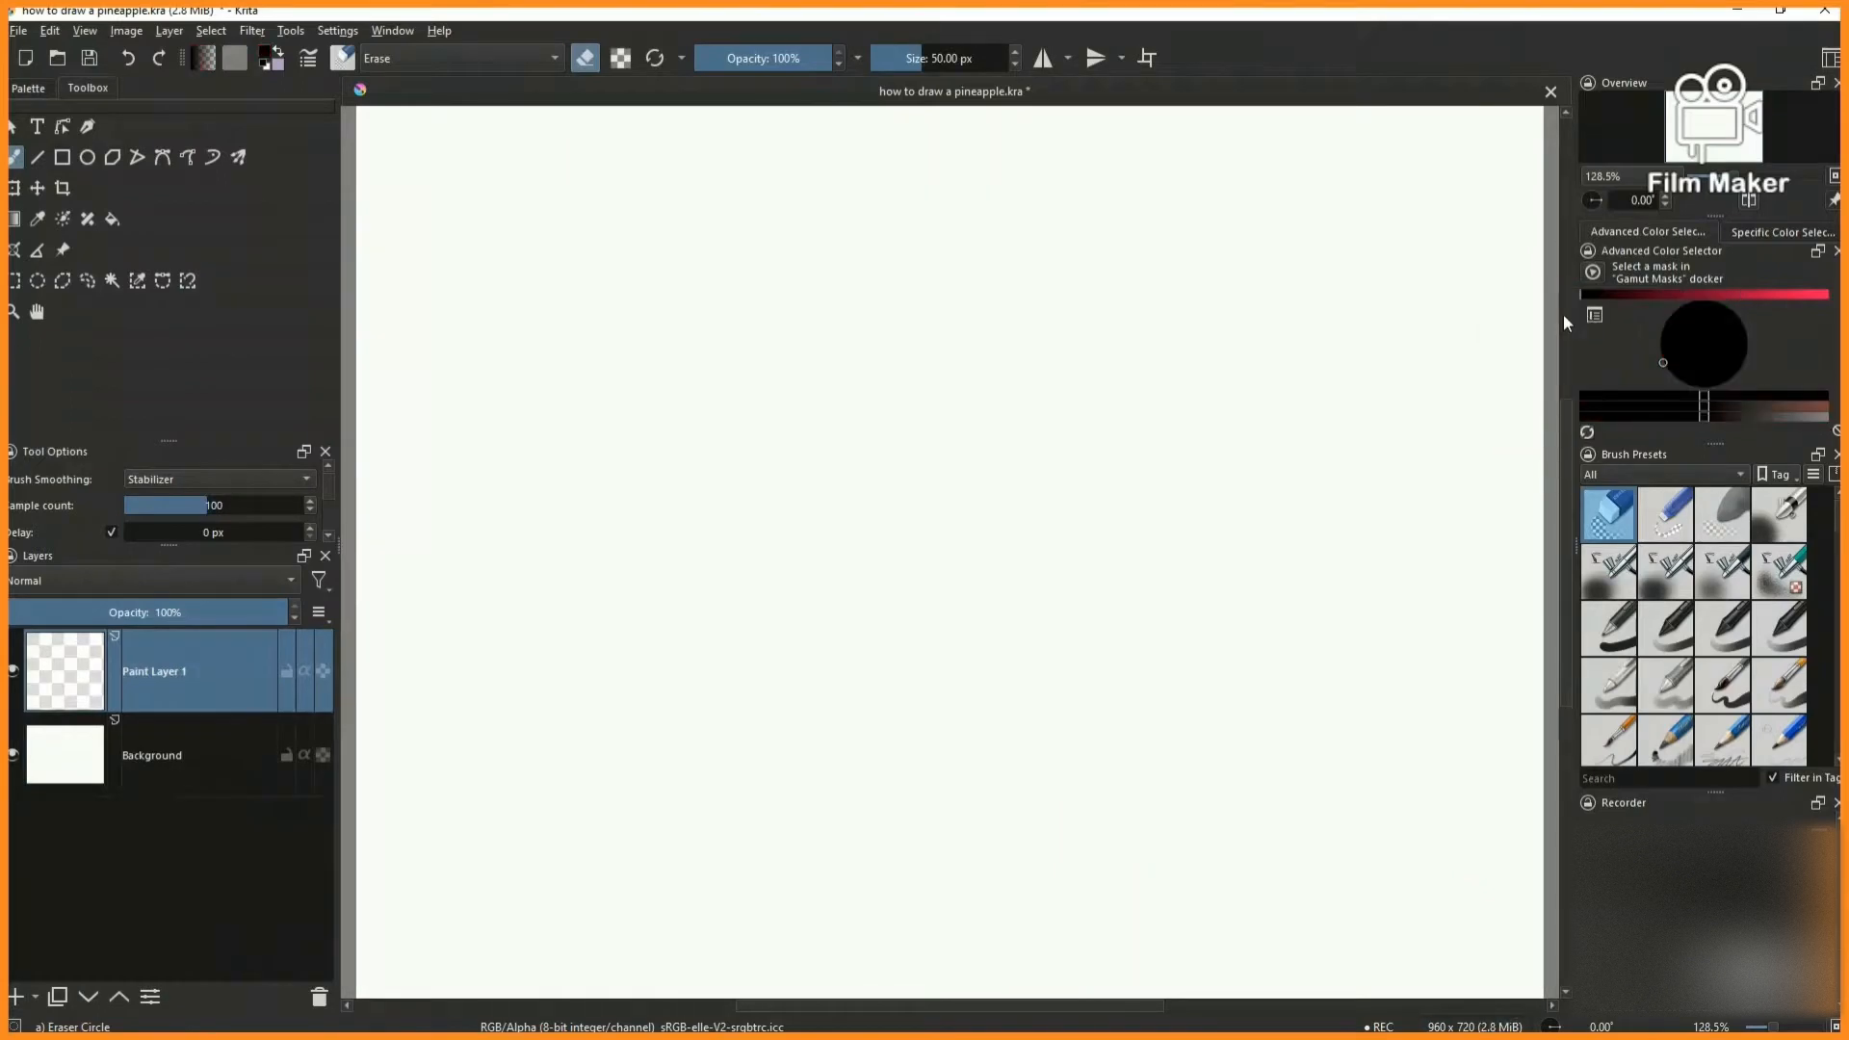
pyautogui.scroll(-1, 1693, 599)
pyautogui.click(1718, 575)
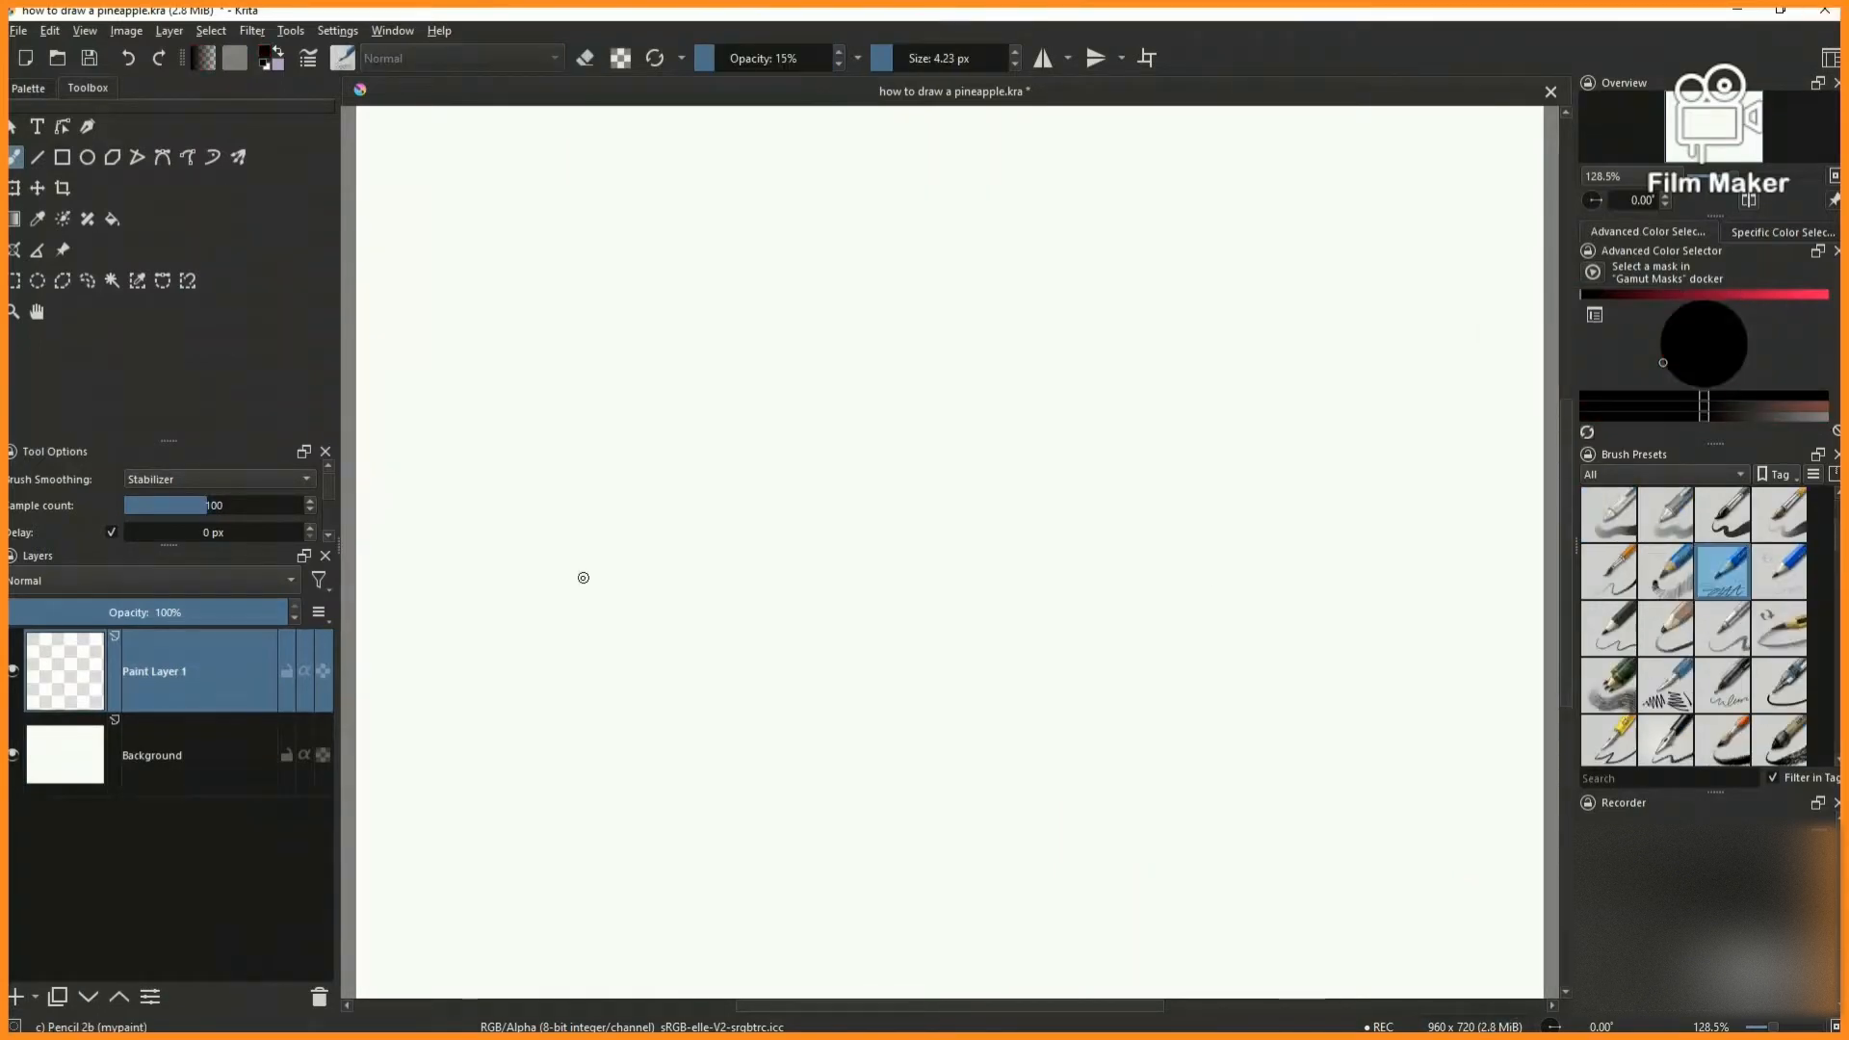
pyautogui.moveTo(811, 432)
pyautogui.mouseDown()
pyautogui.moveTo(722, 764)
pyautogui.moveTo(1152, 735)
pyautogui.moveTo(1153, 622)
pyautogui.moveTo(1125, 668)
pyautogui.mouseUp()
pyautogui.moveTo(954, 387); pyautogui.dragTo(823, 836)
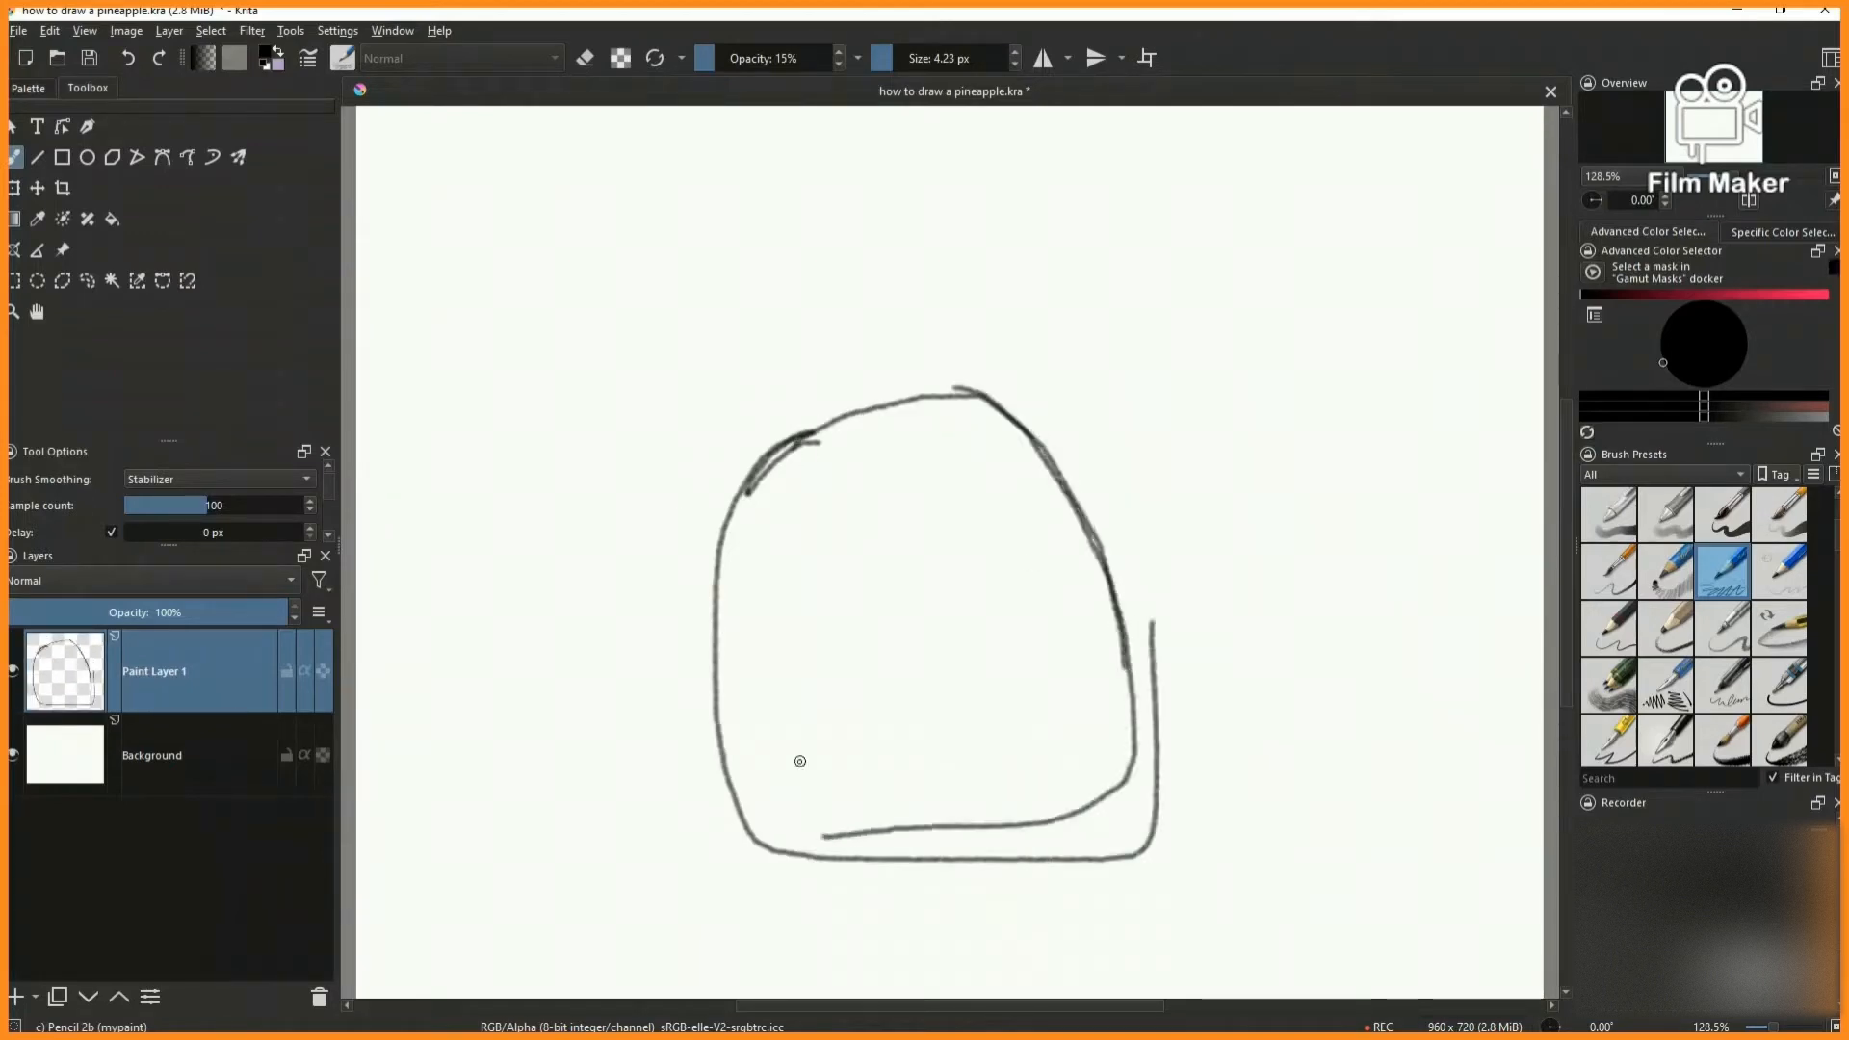
# - Build up the body outline with loose overlapping strokes into a taller egg shape
pyautogui.moveTo(848, 414)
pyautogui.mouseDown()
pyautogui.moveTo(776, 478)
pyautogui.moveTo(828, 863)
pyautogui.moveTo(1096, 582)
pyautogui.moveTo(772, 417)
pyautogui.mouseUp()
pyautogui.moveTo(772, 417)
pyautogui.mouseDown()
pyautogui.moveTo(953, 418)
pyautogui.moveTo(1098, 794)
pyautogui.mouseUp()
pyautogui.moveTo(879, 348); pyautogui.dragTo(704, 723)
pyautogui.moveTo(824, 377)
pyautogui.mouseDown()
pyautogui.moveTo(1053, 408)
pyautogui.moveTo(1129, 626)
pyautogui.moveTo(1054, 871)
pyautogui.mouseUp()
pyautogui.moveTo(861, 332); pyautogui.dragTo(703, 770)
pyautogui.moveTo(694, 569); pyautogui.dragTo(911, 894)
pyautogui.moveTo(741, 850); pyautogui.dragTo(1006, 817)
pyautogui.moveTo(1069, 429); pyautogui.dragTo(1035, 838)
# - On a new paint layer, sketch the main spiky leaves of the crown above the body
pyautogui.click(15, 996)
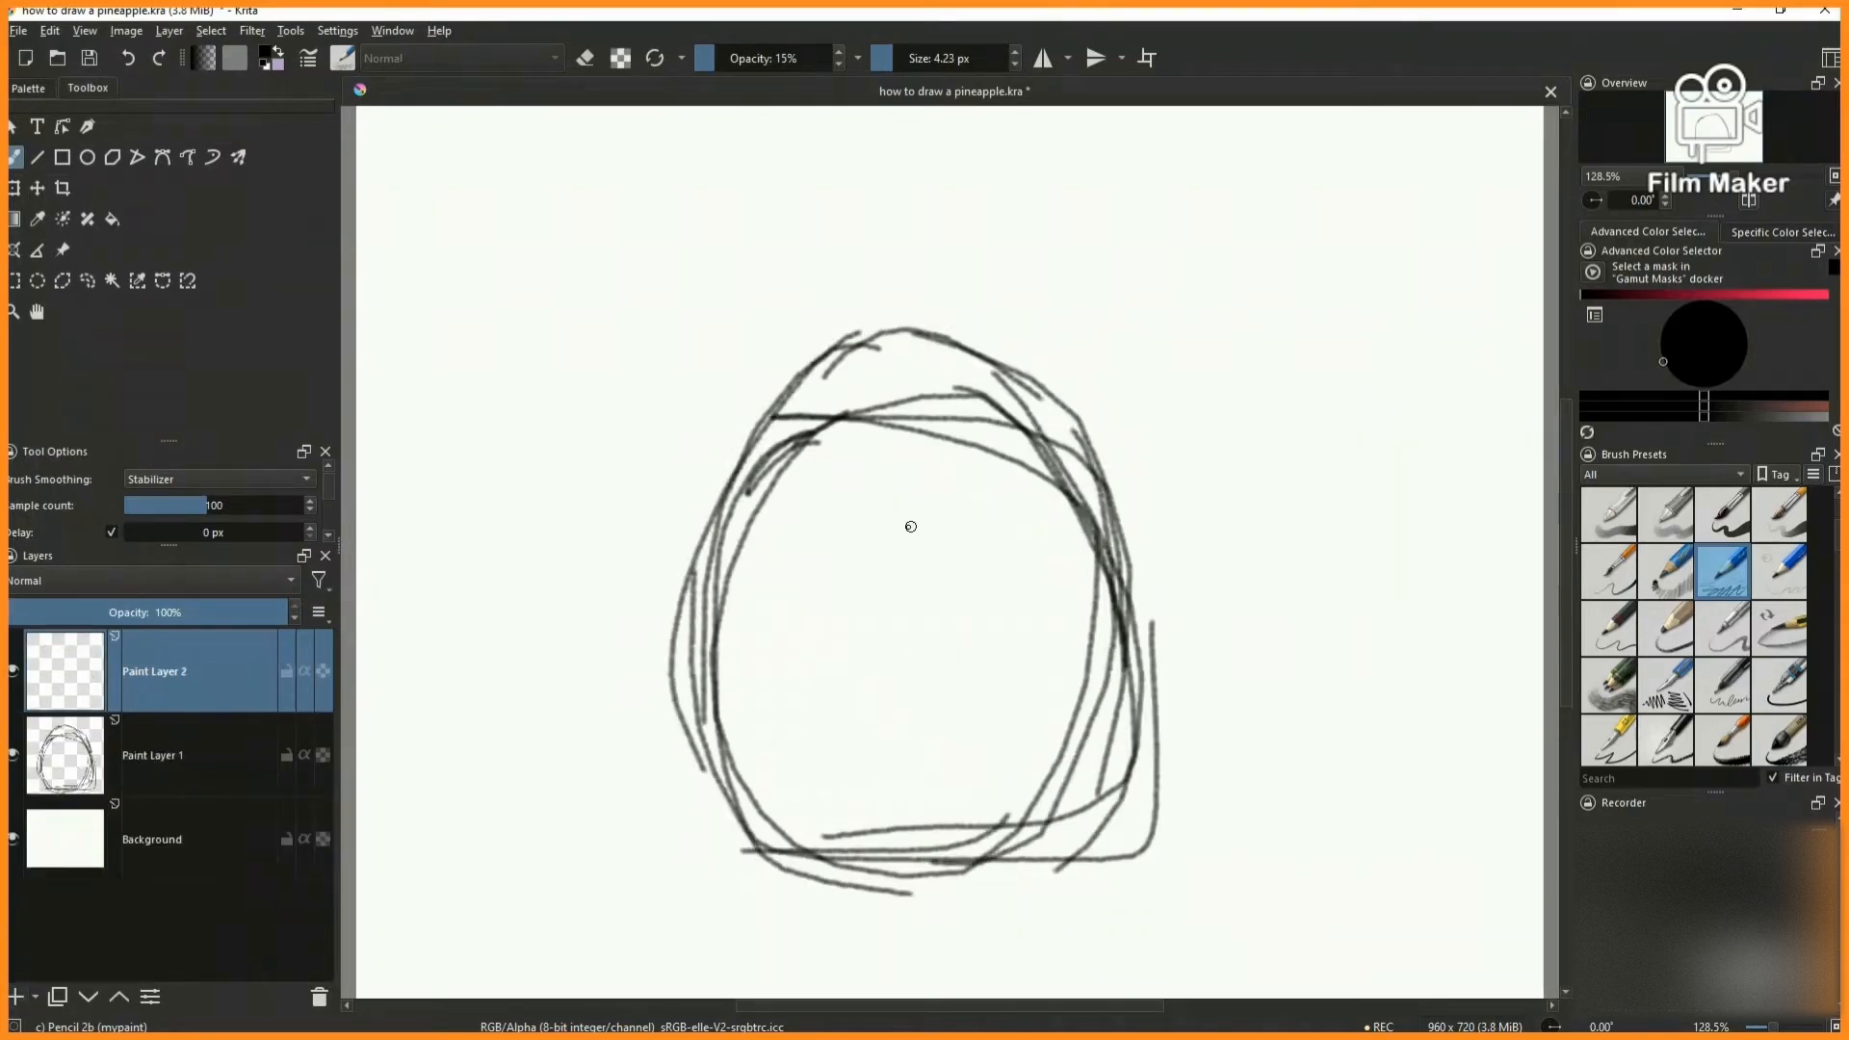
pyautogui.moveTo(756, 448); pyautogui.dragTo(655, 373)
pyautogui.moveTo(768, 397); pyautogui.dragTo(740, 234)
pyautogui.moveTo(739, 202)
pyautogui.mouseDown()
pyautogui.moveTo(855, 342)
pyautogui.moveTo(924, 139)
pyautogui.mouseUp()
pyautogui.moveTo(931, 149); pyautogui.dragTo(963, 342)
pyautogui.moveTo(961, 317)
pyautogui.mouseDown()
pyautogui.moveTo(1088, 224)
pyautogui.moveTo(1040, 409)
pyautogui.moveTo(1113, 458)
pyautogui.mouseUp()
pyautogui.moveTo(899, 258); pyautogui.dragTo(992, 421)
pyautogui.moveTo(821, 393)
pyautogui.mouseDown()
pyautogui.moveTo(748, 254)
pyautogui.moveTo(924, 370)
pyautogui.mouseUp()
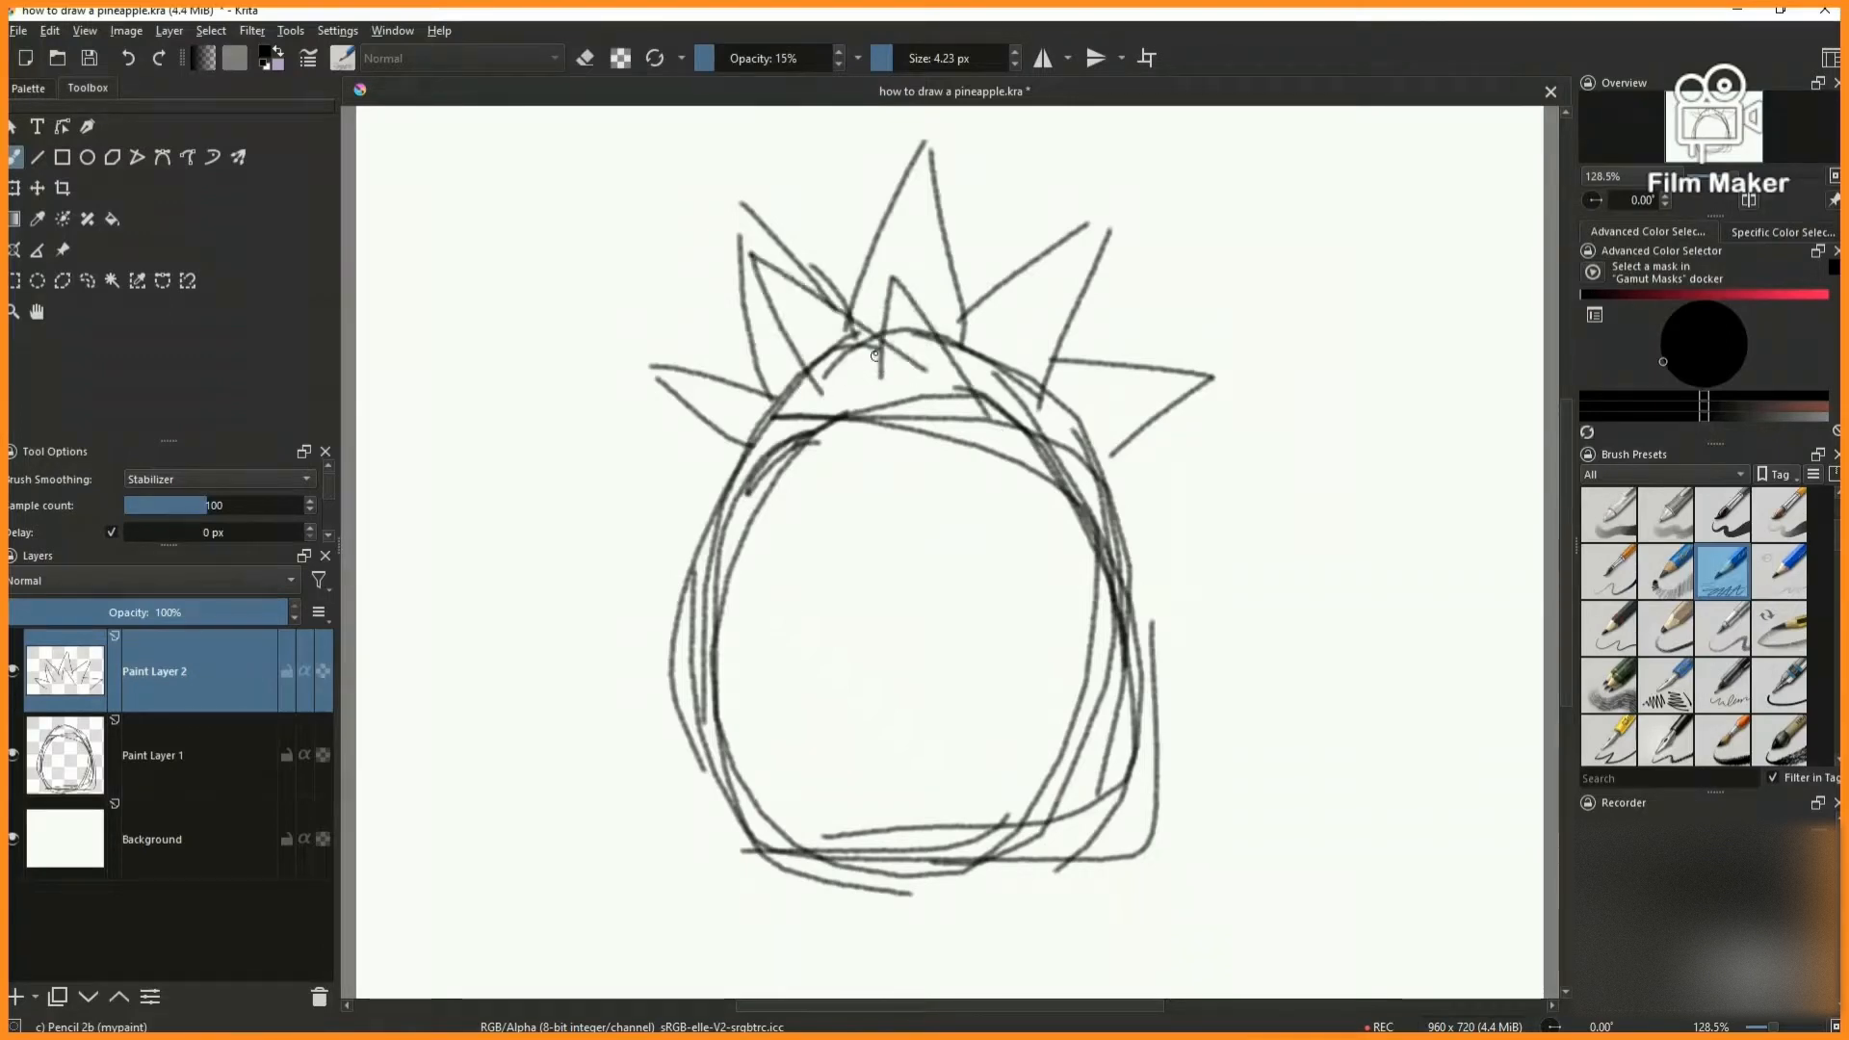
# - Fill the crown with smaller leaves between the spikes and restate the front leaves with darker strokes
pyautogui.moveTo(803, 376); pyautogui.dragTo(815, 451)
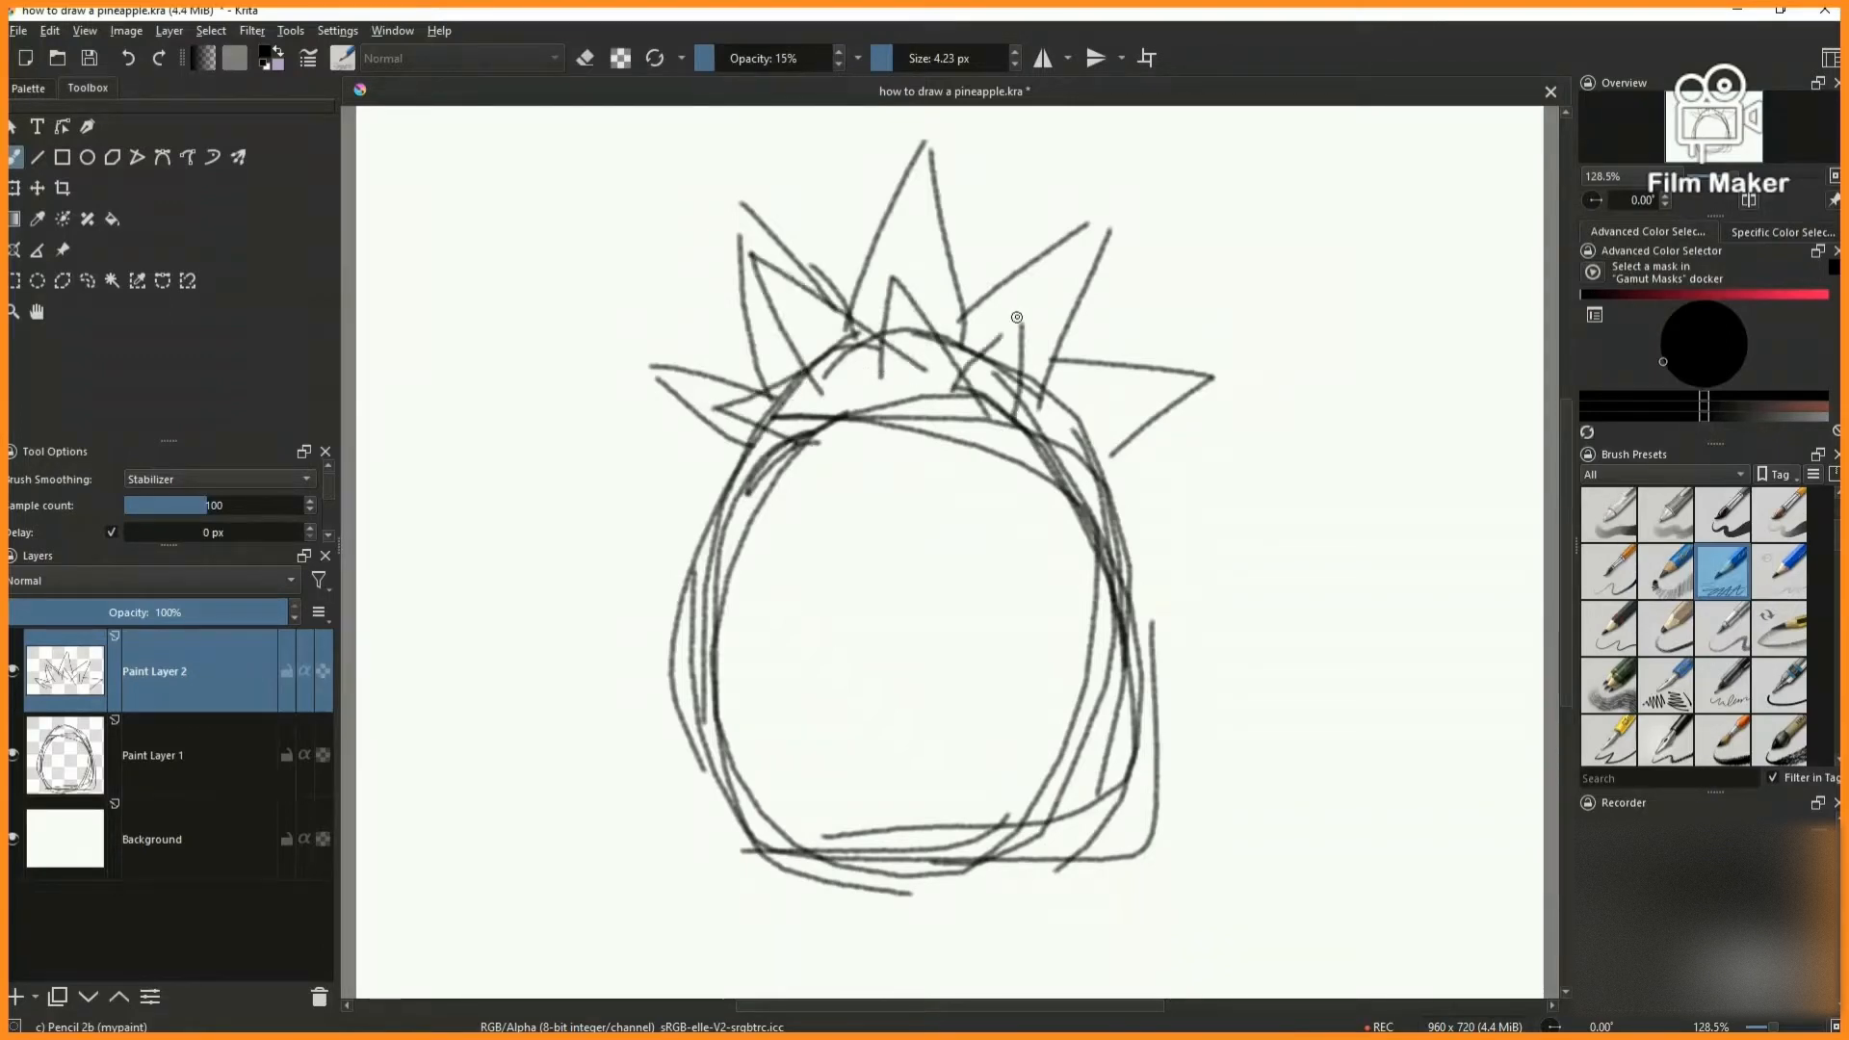
pyautogui.moveTo(1011, 396); pyautogui.dragTo(1042, 432)
pyautogui.moveTo(1116, 299); pyautogui.dragTo(1090, 371)
pyautogui.moveTo(966, 264)
pyautogui.mouseDown()
pyautogui.moveTo(968, 248)
pyautogui.moveTo(998, 311)
pyautogui.mouseUp()
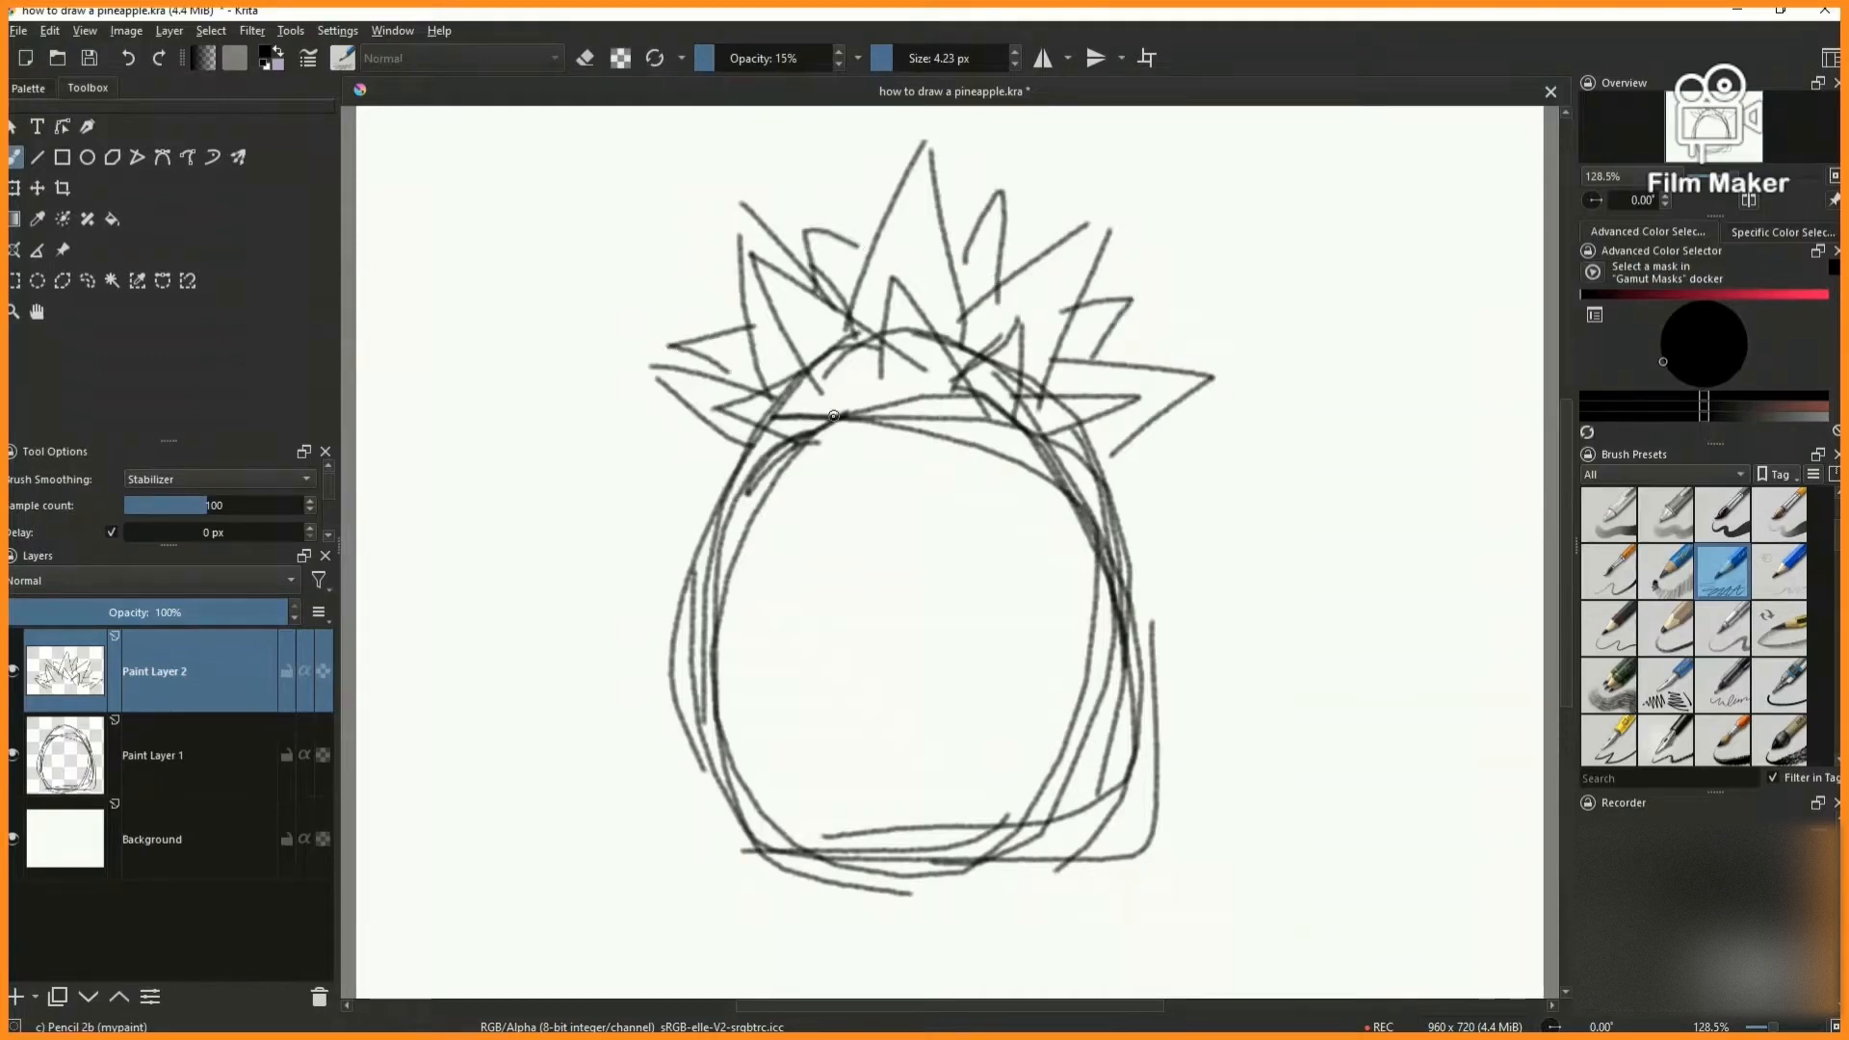
pyautogui.moveTo(770, 275)
pyautogui.mouseDown()
pyautogui.moveTo(839, 400)
pyautogui.moveTo(925, 368)
pyautogui.mouseUp()
pyautogui.moveTo(897, 279); pyautogui.dragTo(878, 384)
pyautogui.moveTo(906, 287)
pyautogui.mouseDown()
pyautogui.moveTo(875, 385)
pyautogui.moveTo(960, 384)
pyautogui.moveTo(1008, 319)
pyautogui.moveTo(1011, 418)
pyautogui.moveTo(1096, 416)
pyautogui.mouseUp()
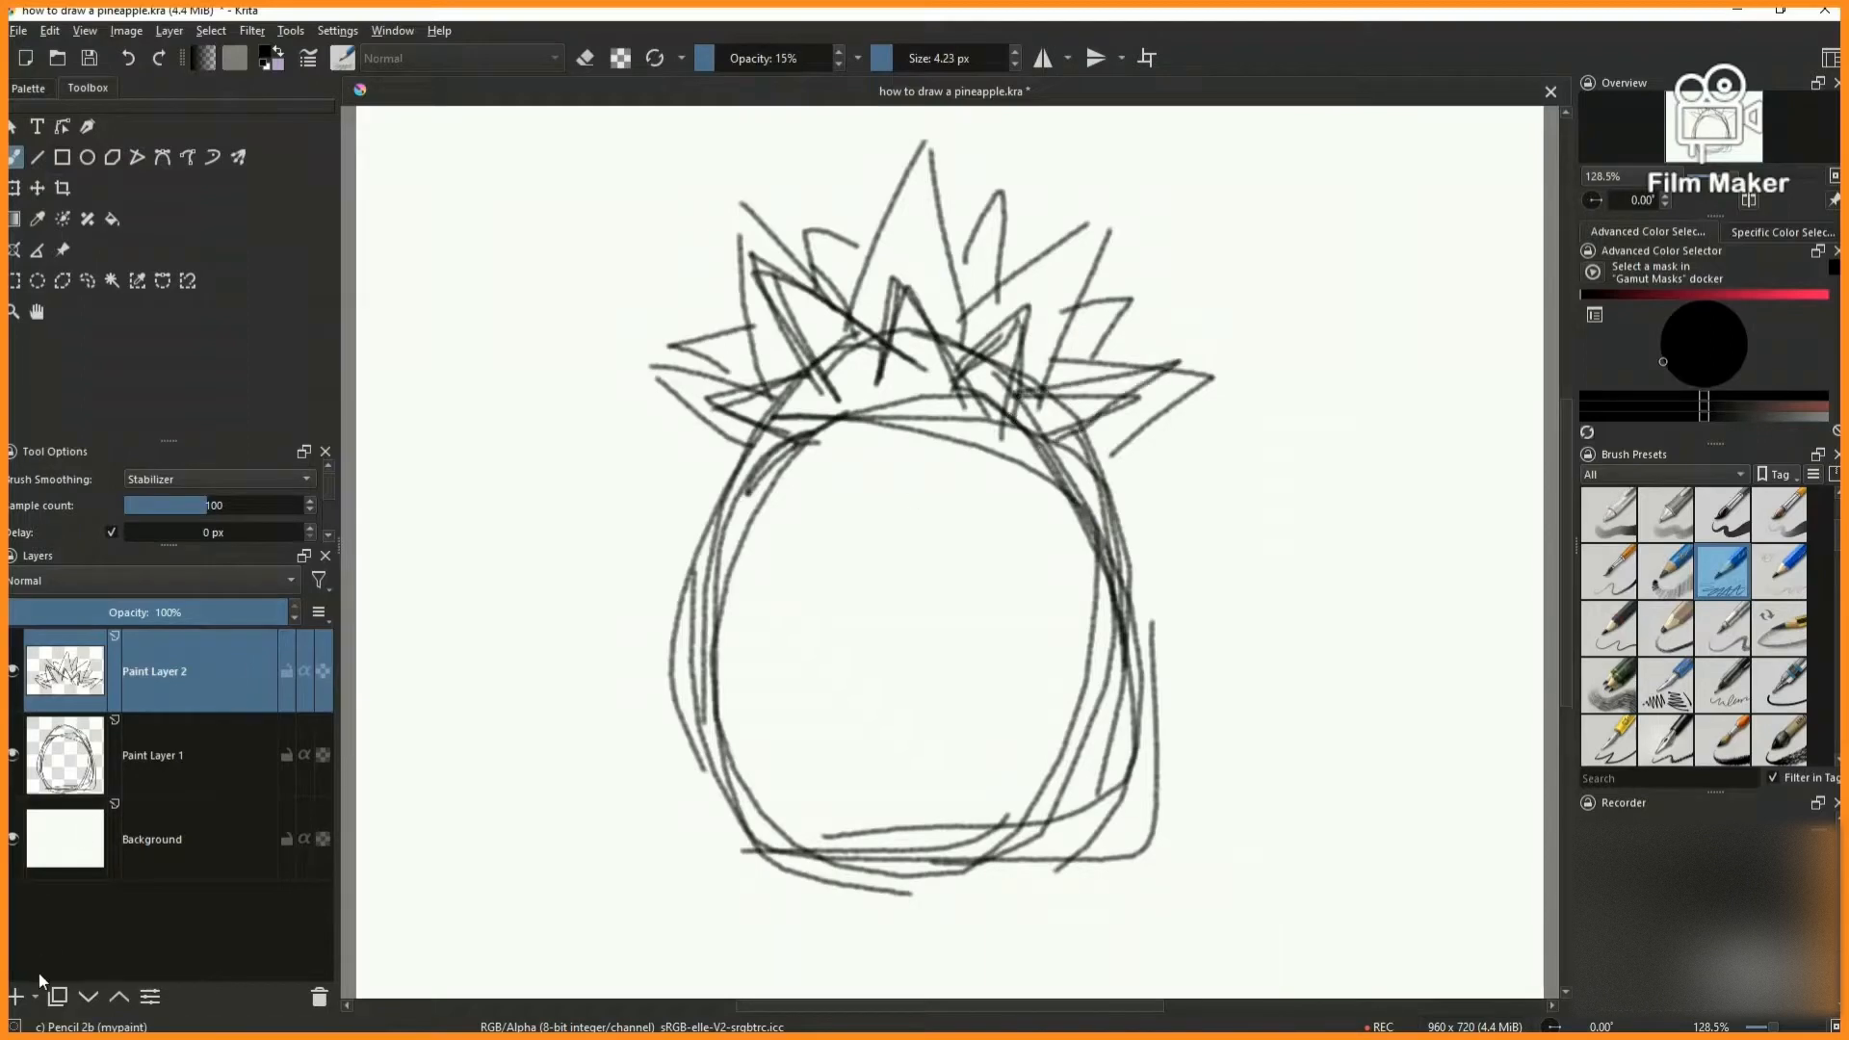
# - On a new paint layer, sketch parallel diagonal lines running from upper left to lower right across the body
pyautogui.click(17, 996)
pyautogui.moveTo(734, 490); pyautogui.dragTo(962, 872)
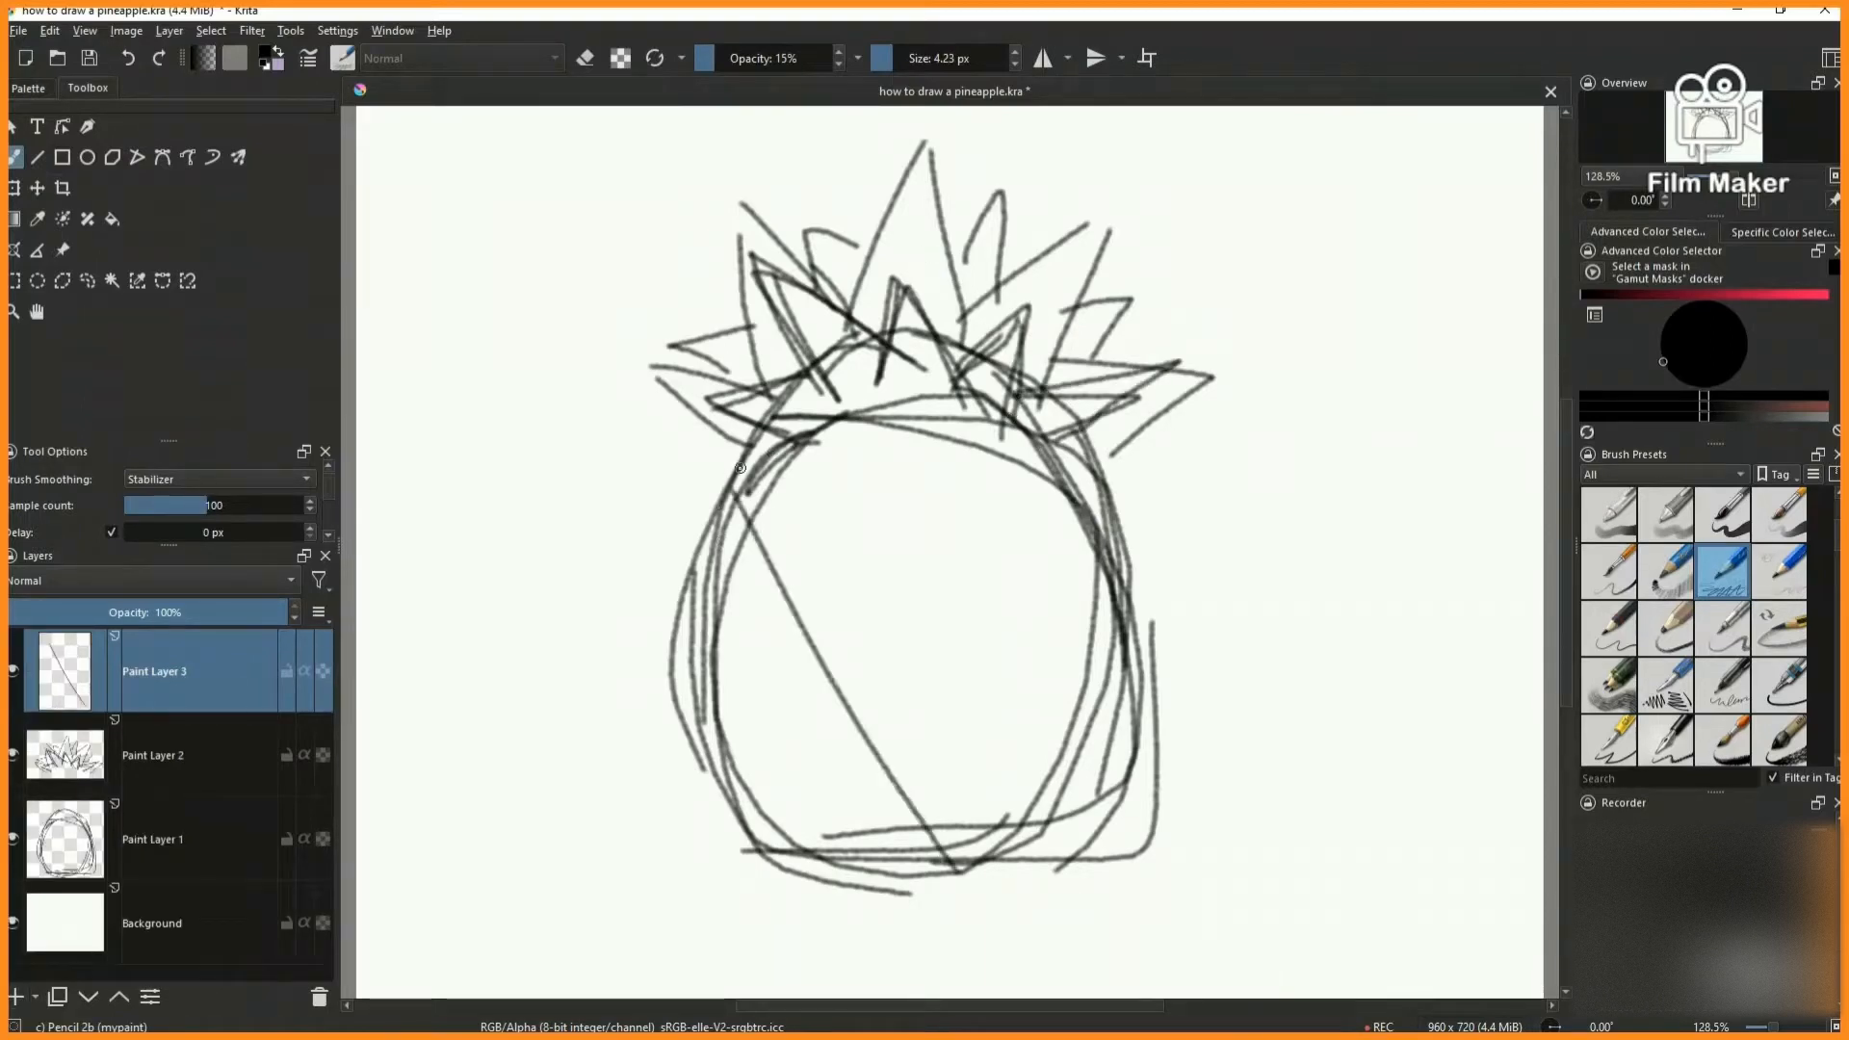
pyautogui.moveTo(749, 443); pyautogui.dragTo(1021, 813)
pyautogui.moveTo(771, 570); pyautogui.dragTo(886, 897)
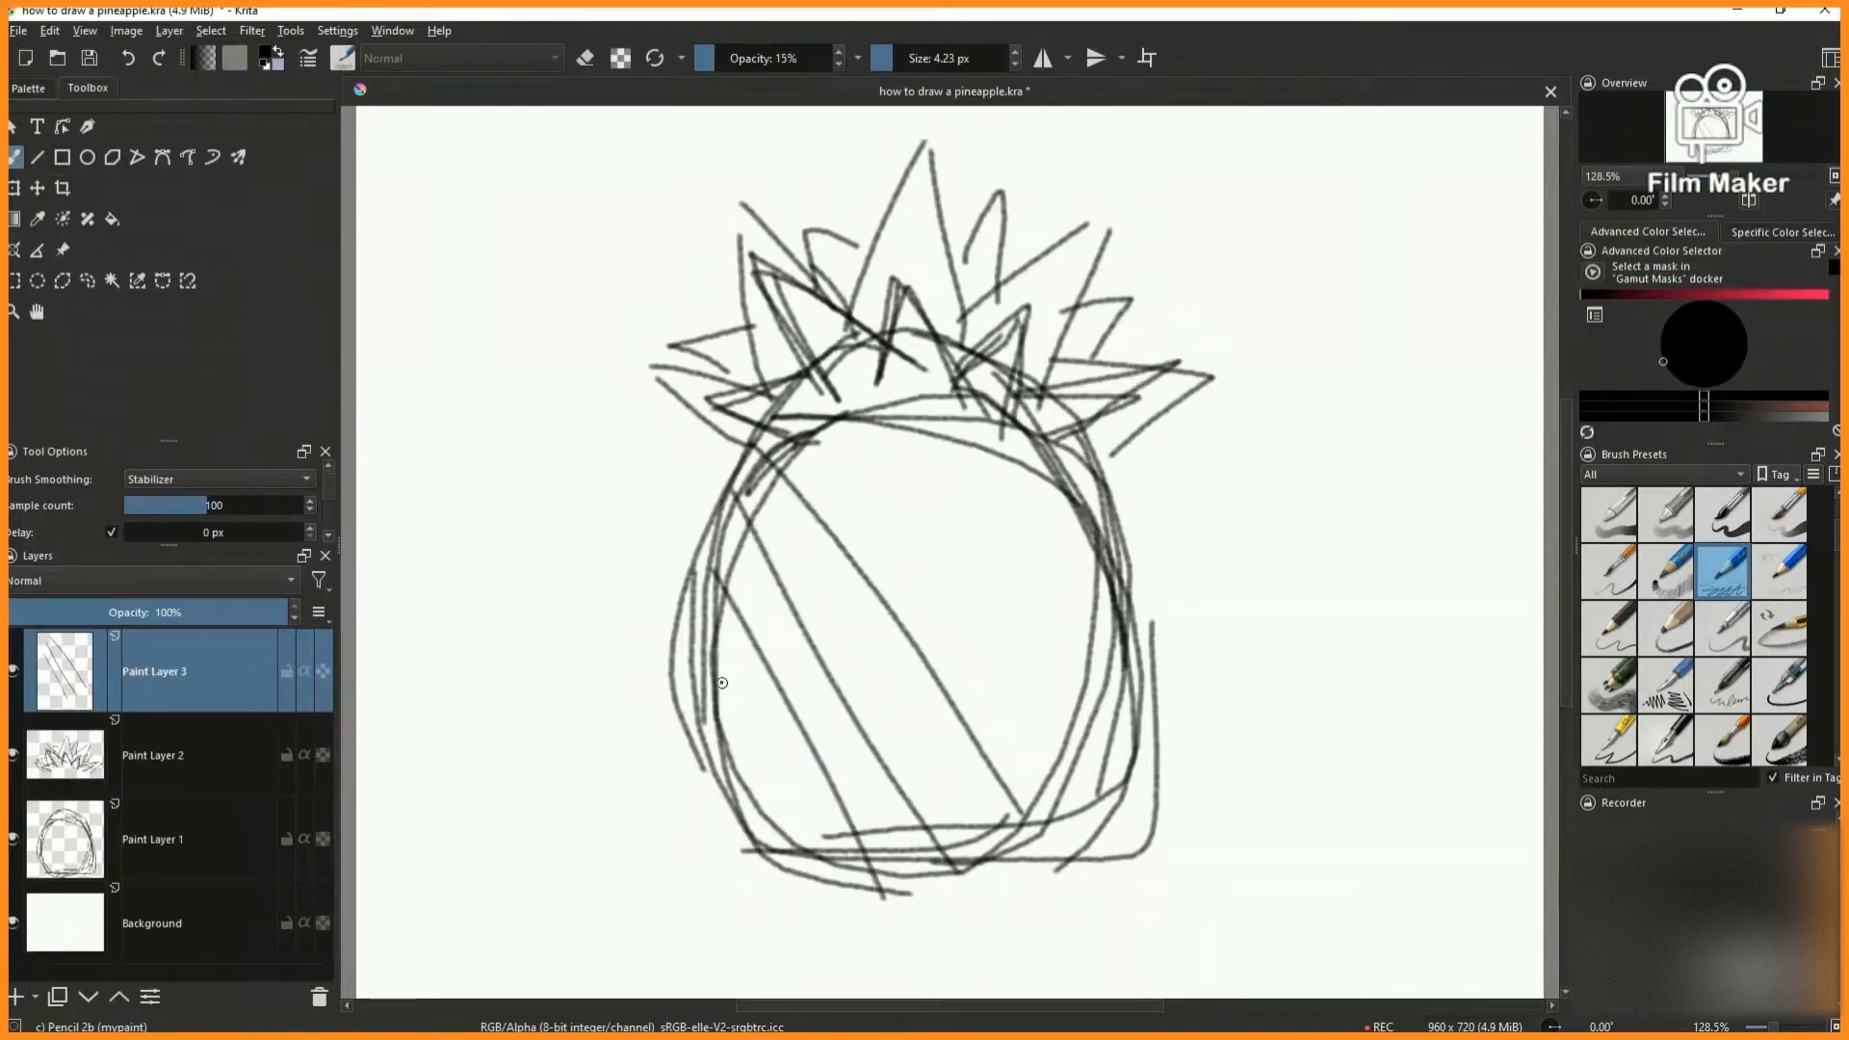
pyautogui.moveTo(720, 680); pyautogui.dragTo(856, 898)
pyautogui.moveTo(823, 416); pyautogui.dragTo(1064, 769)
pyautogui.moveTo(939, 430); pyautogui.dragTo(1122, 689)
# - Sketch the crossing diagonals from upper right to lower left to complete the body's diamond grid
pyautogui.moveTo(1137, 541); pyautogui.dragTo(742, 841)
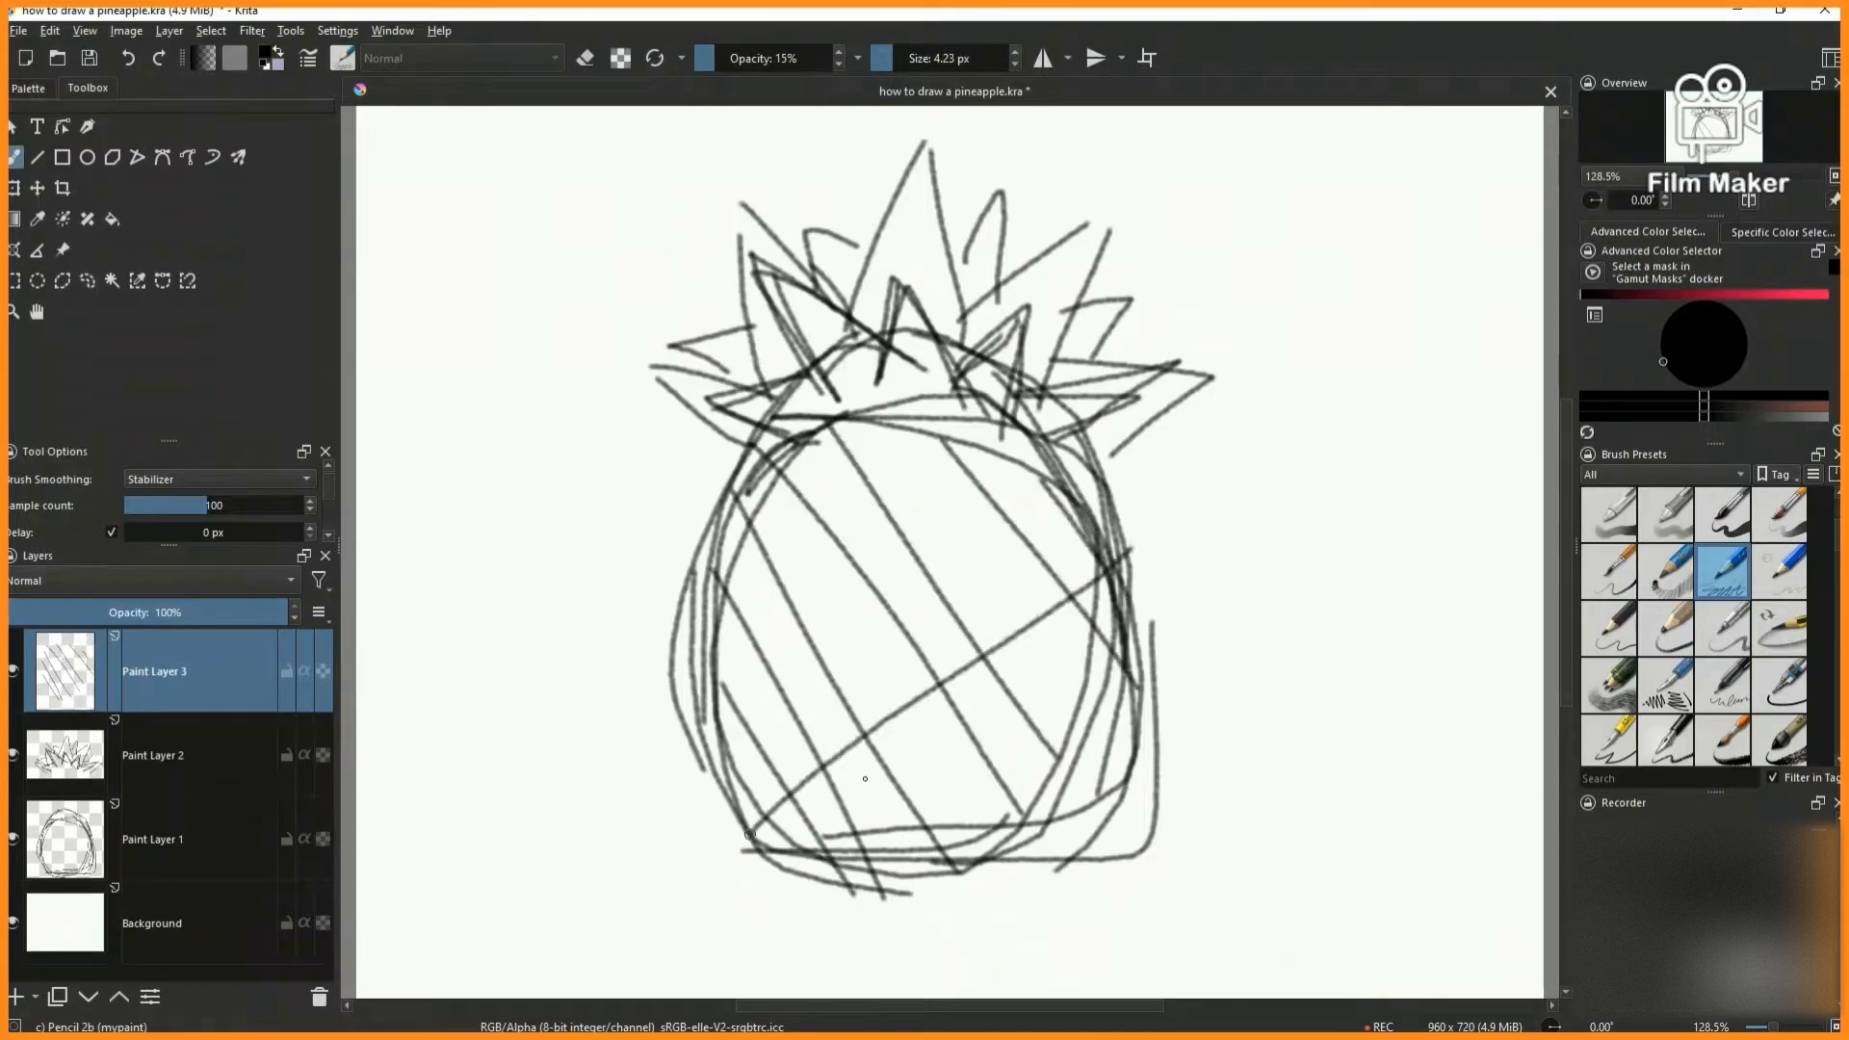
pyautogui.moveTo(1113, 650); pyautogui.dragTo(875, 832)
pyautogui.moveTo(1108, 761); pyautogui.dragTo(862, 877)
pyautogui.moveTo(1146, 534); pyautogui.dragTo(753, 717)
pyautogui.moveTo(1089, 501); pyautogui.dragTo(676, 682)
pyautogui.moveTo(994, 489); pyautogui.dragTo(674, 624)
pyautogui.moveTo(898, 464); pyautogui.dragTo(732, 581)
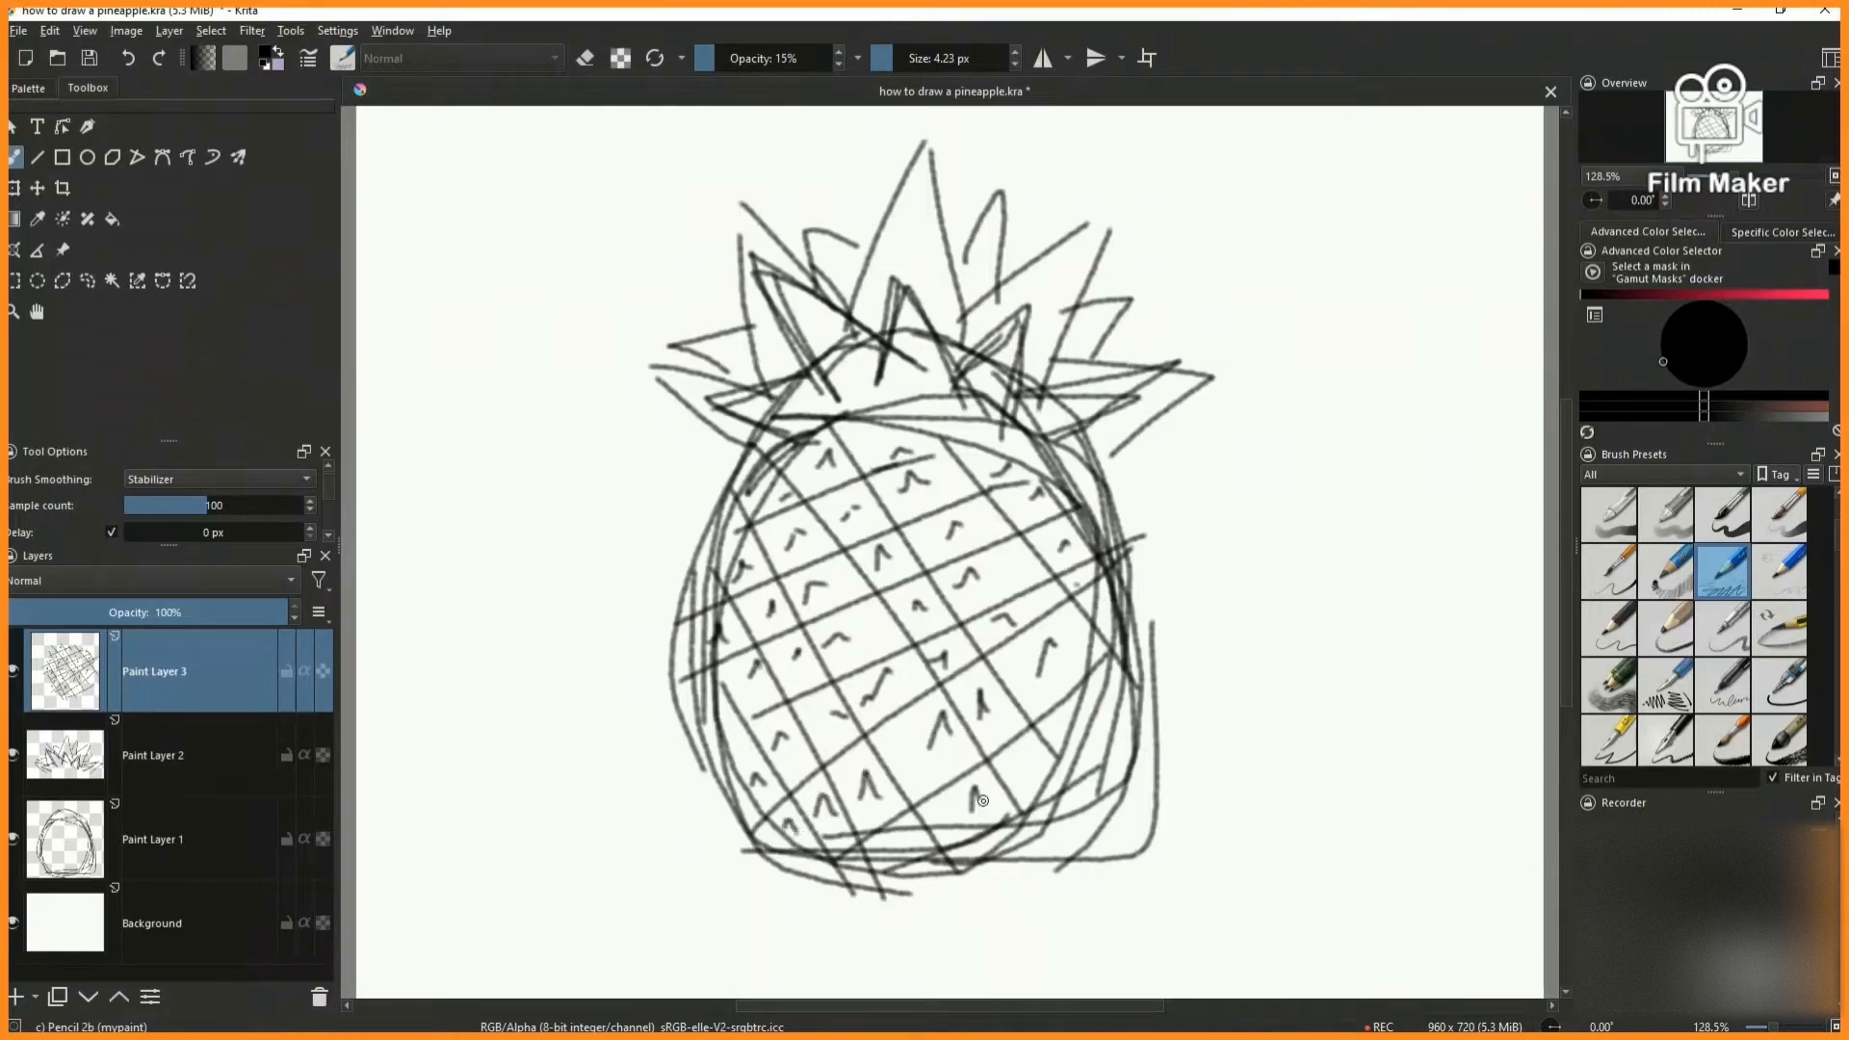
# - Merge the three sketch layers into one and lower its opacity to 55%
pyautogui.rightClick(196, 679)
pyautogui.click(285, 376)
pyautogui.rightClick(194, 668)
pyautogui.click(308, 363)
pyautogui.click(151, 614)
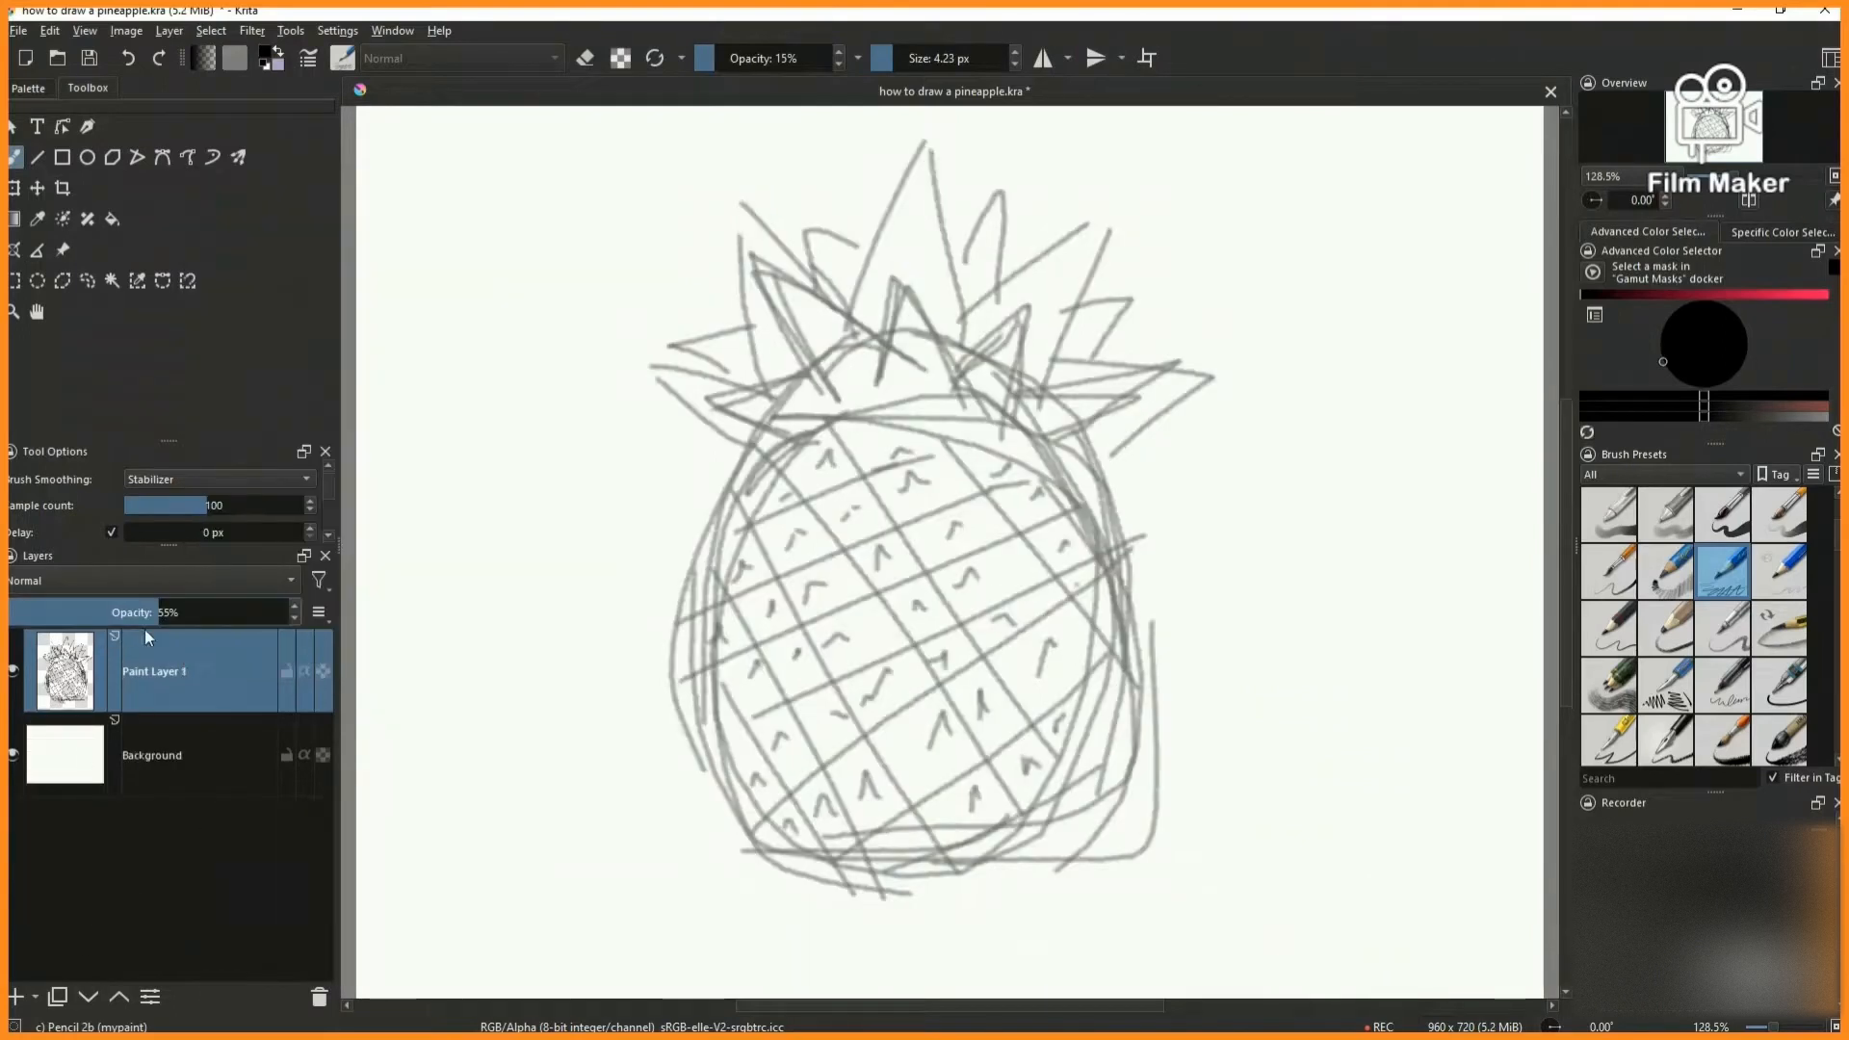
# - On a new paint layer, redraw the front crown leaves over the faded sketch
pyautogui.click(14, 997)
pyautogui.moveTo(1016, 405)
pyautogui.mouseDown()
pyautogui.moveTo(1193, 366)
pyautogui.moveTo(1101, 501)
pyautogui.mouseUp()
pyautogui.moveTo(882, 395)
pyautogui.mouseDown()
pyautogui.moveTo(710, 352)
pyautogui.moveTo(764, 463)
pyautogui.mouseUp()
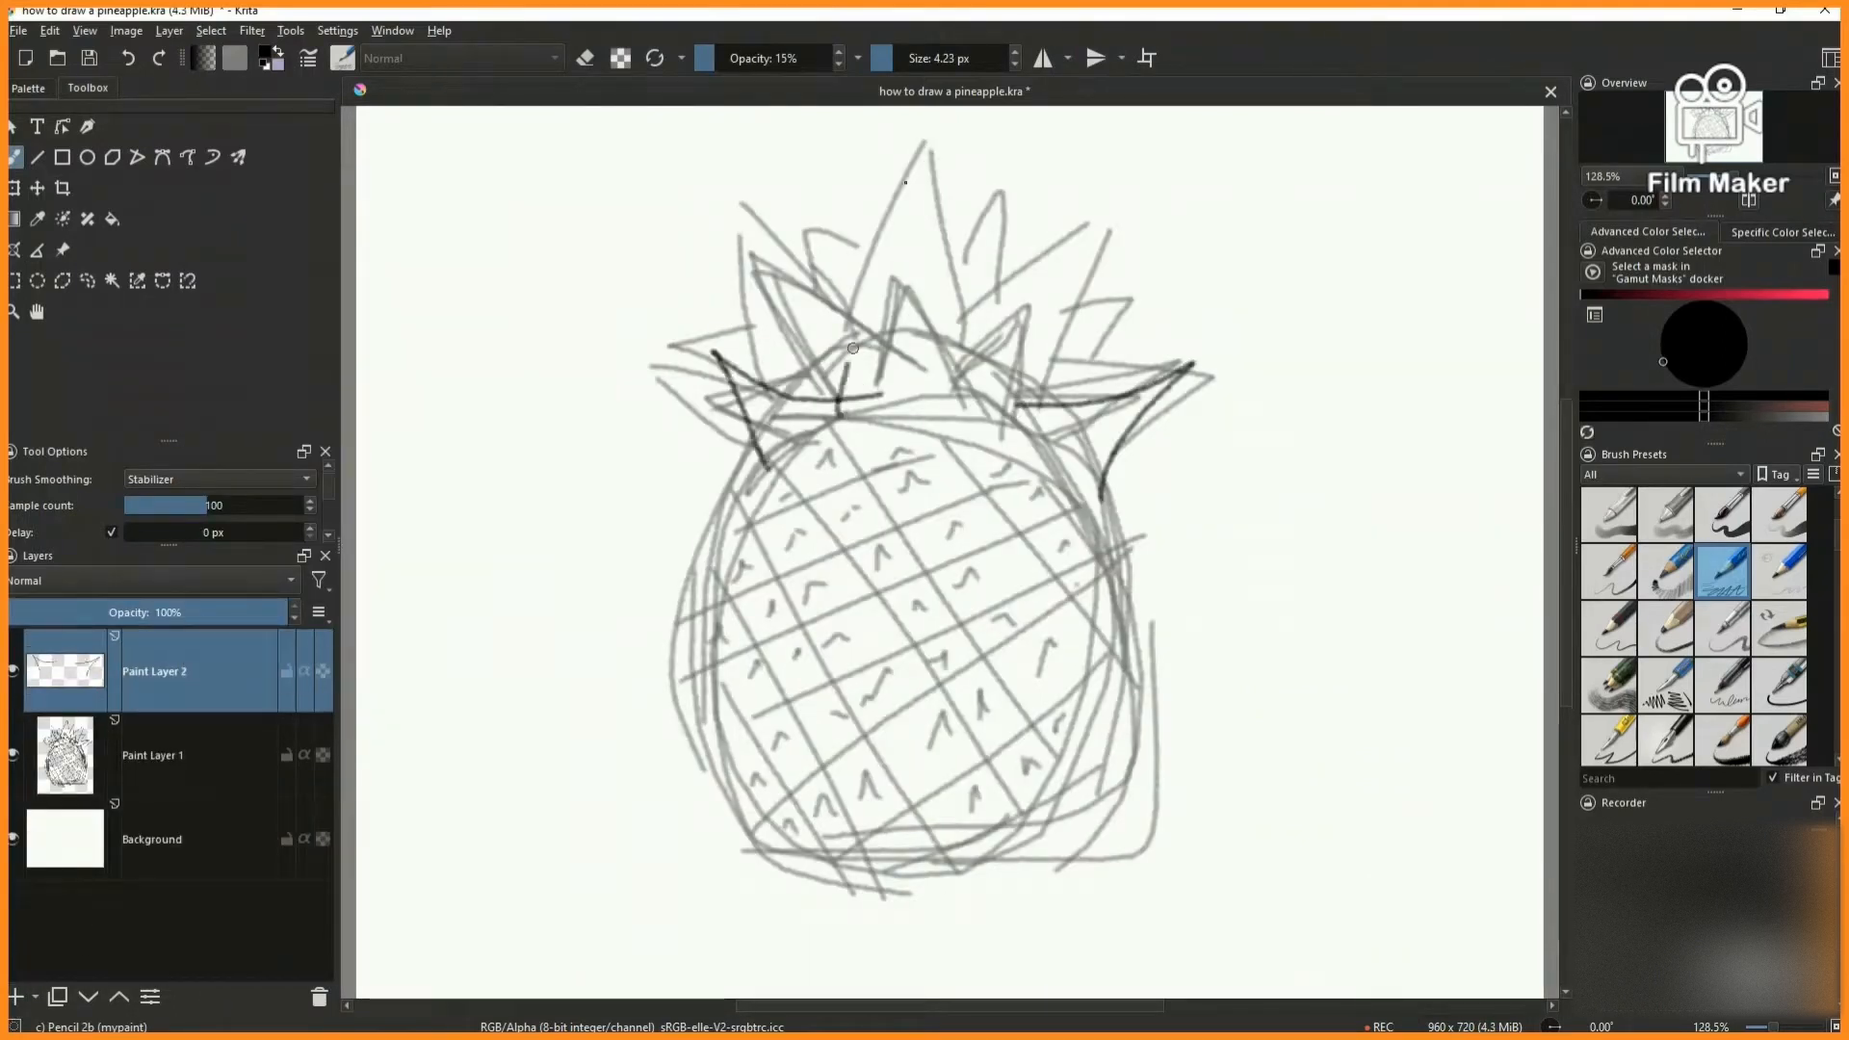
pyautogui.moveTo(840, 415)
pyautogui.mouseDown()
pyautogui.moveTo(907, 252)
pyautogui.moveTo(937, 414)
pyautogui.mouseUp()
pyautogui.moveTo(995, 306); pyautogui.dragTo(1029, 417)
pyautogui.moveTo(866, 424)
pyautogui.mouseDown()
pyautogui.moveTo(906, 364)
pyautogui.moveTo(958, 431)
pyautogui.mouseUp()
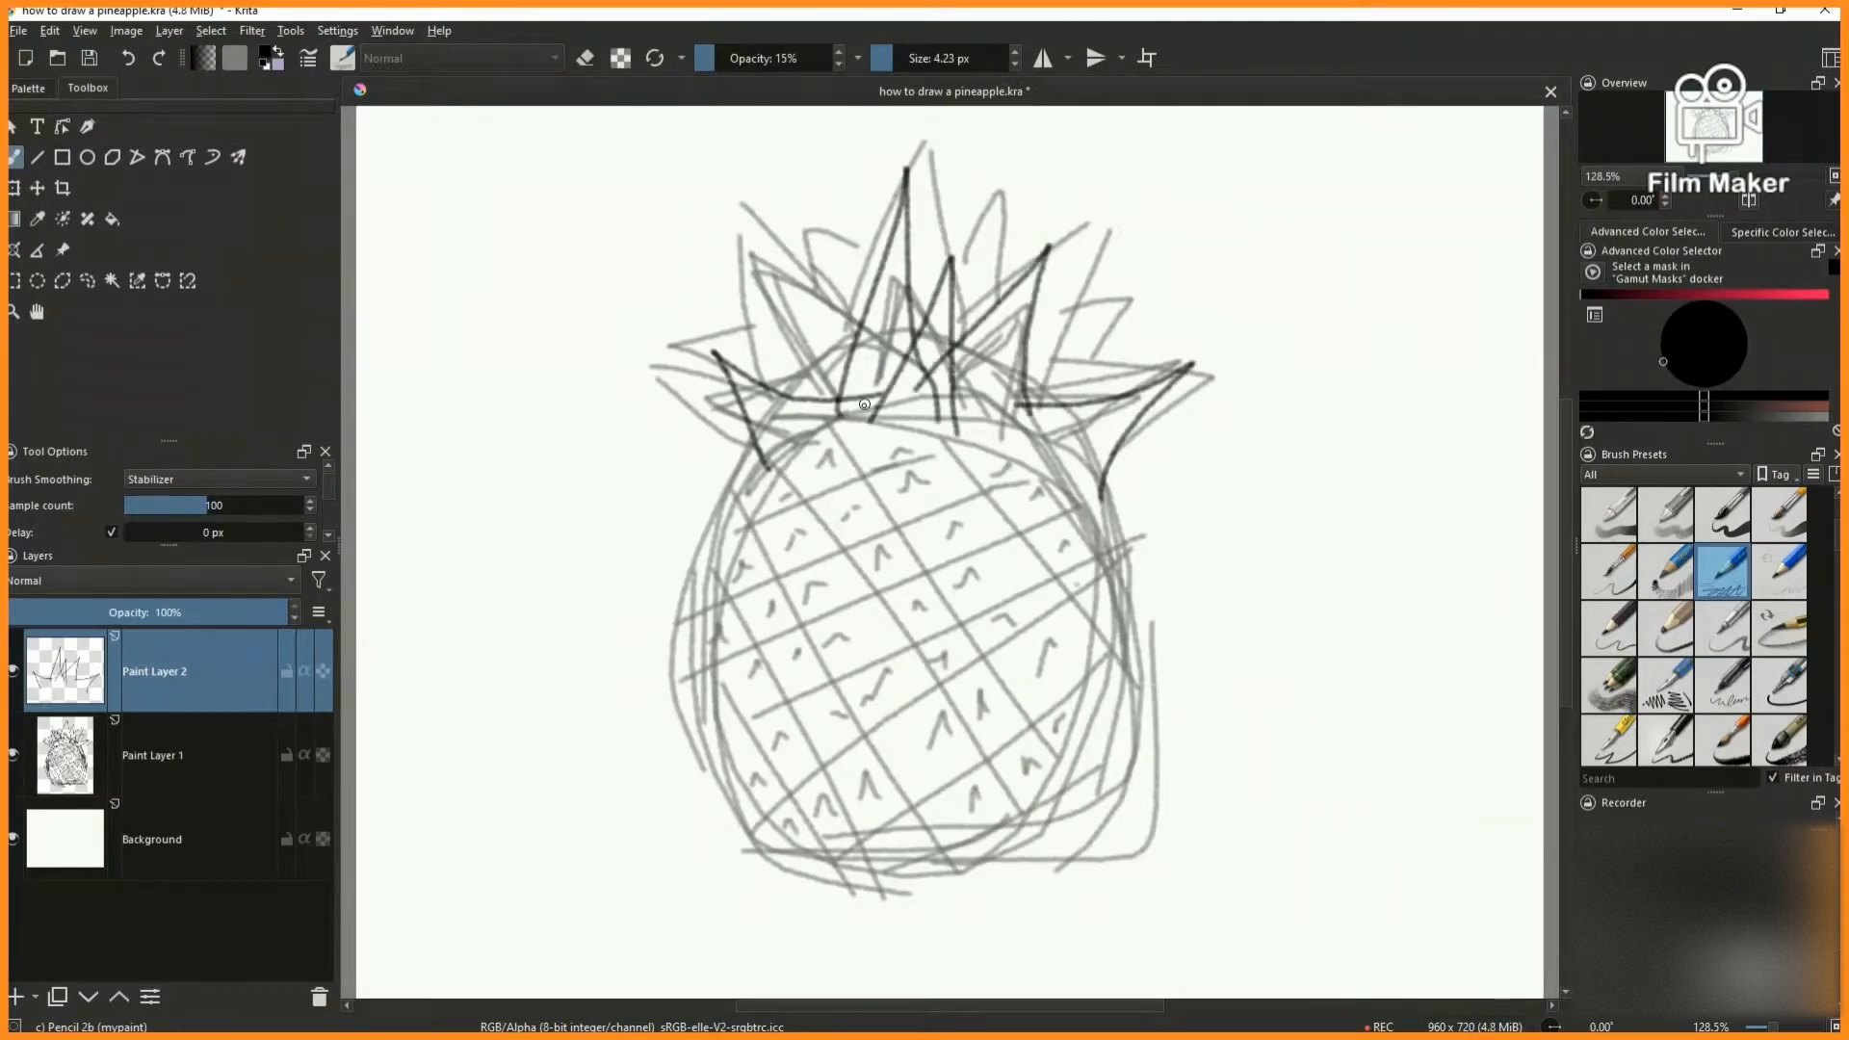
pyautogui.moveTo(781, 337); pyautogui.dragTo(836, 397)
pyautogui.moveTo(983, 439); pyautogui.dragTo(1096, 445)
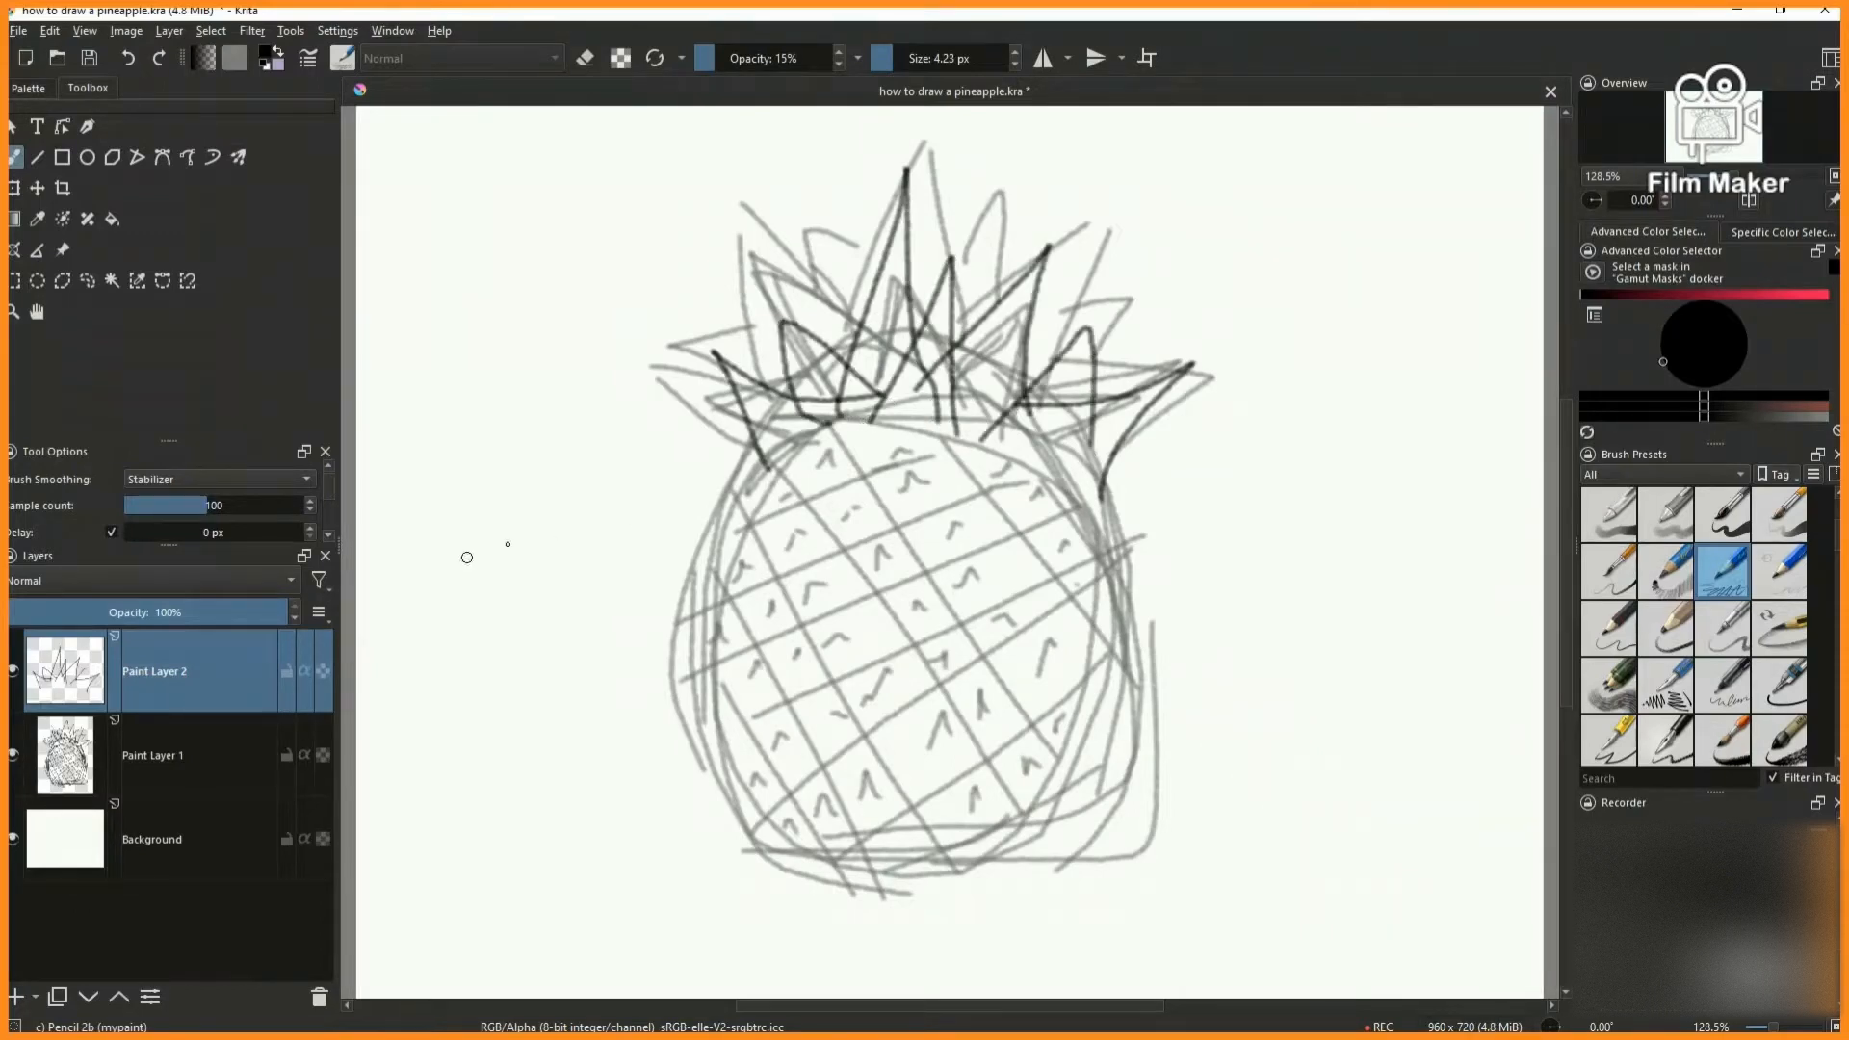
# - Lower the front-leaf layer's opacity and draw the taller back and outer side leaves on a new paint layer
pyautogui.click(165, 609)
pyautogui.click(14, 999)
pyautogui.moveTo(973, 402)
pyautogui.mouseDown()
pyautogui.moveTo(1026, 365)
pyautogui.moveTo(1059, 448)
pyautogui.mouseUp()
pyautogui.moveTo(871, 396)
pyautogui.mouseDown()
pyautogui.moveTo(770, 452)
pyautogui.moveTo(981, 390)
pyautogui.mouseUp()
pyautogui.moveTo(831, 377)
pyautogui.mouseDown()
pyautogui.moveTo(832, 193)
pyautogui.moveTo(893, 345)
pyautogui.mouseUp()
pyautogui.moveTo(944, 341)
pyautogui.mouseDown()
pyautogui.moveTo(956, 322)
pyautogui.moveTo(1035, 377)
pyautogui.mouseUp()
pyautogui.moveTo(880, 304); pyautogui.dragTo(973, 287)
pyautogui.moveTo(752, 424); pyautogui.dragTo(742, 508)
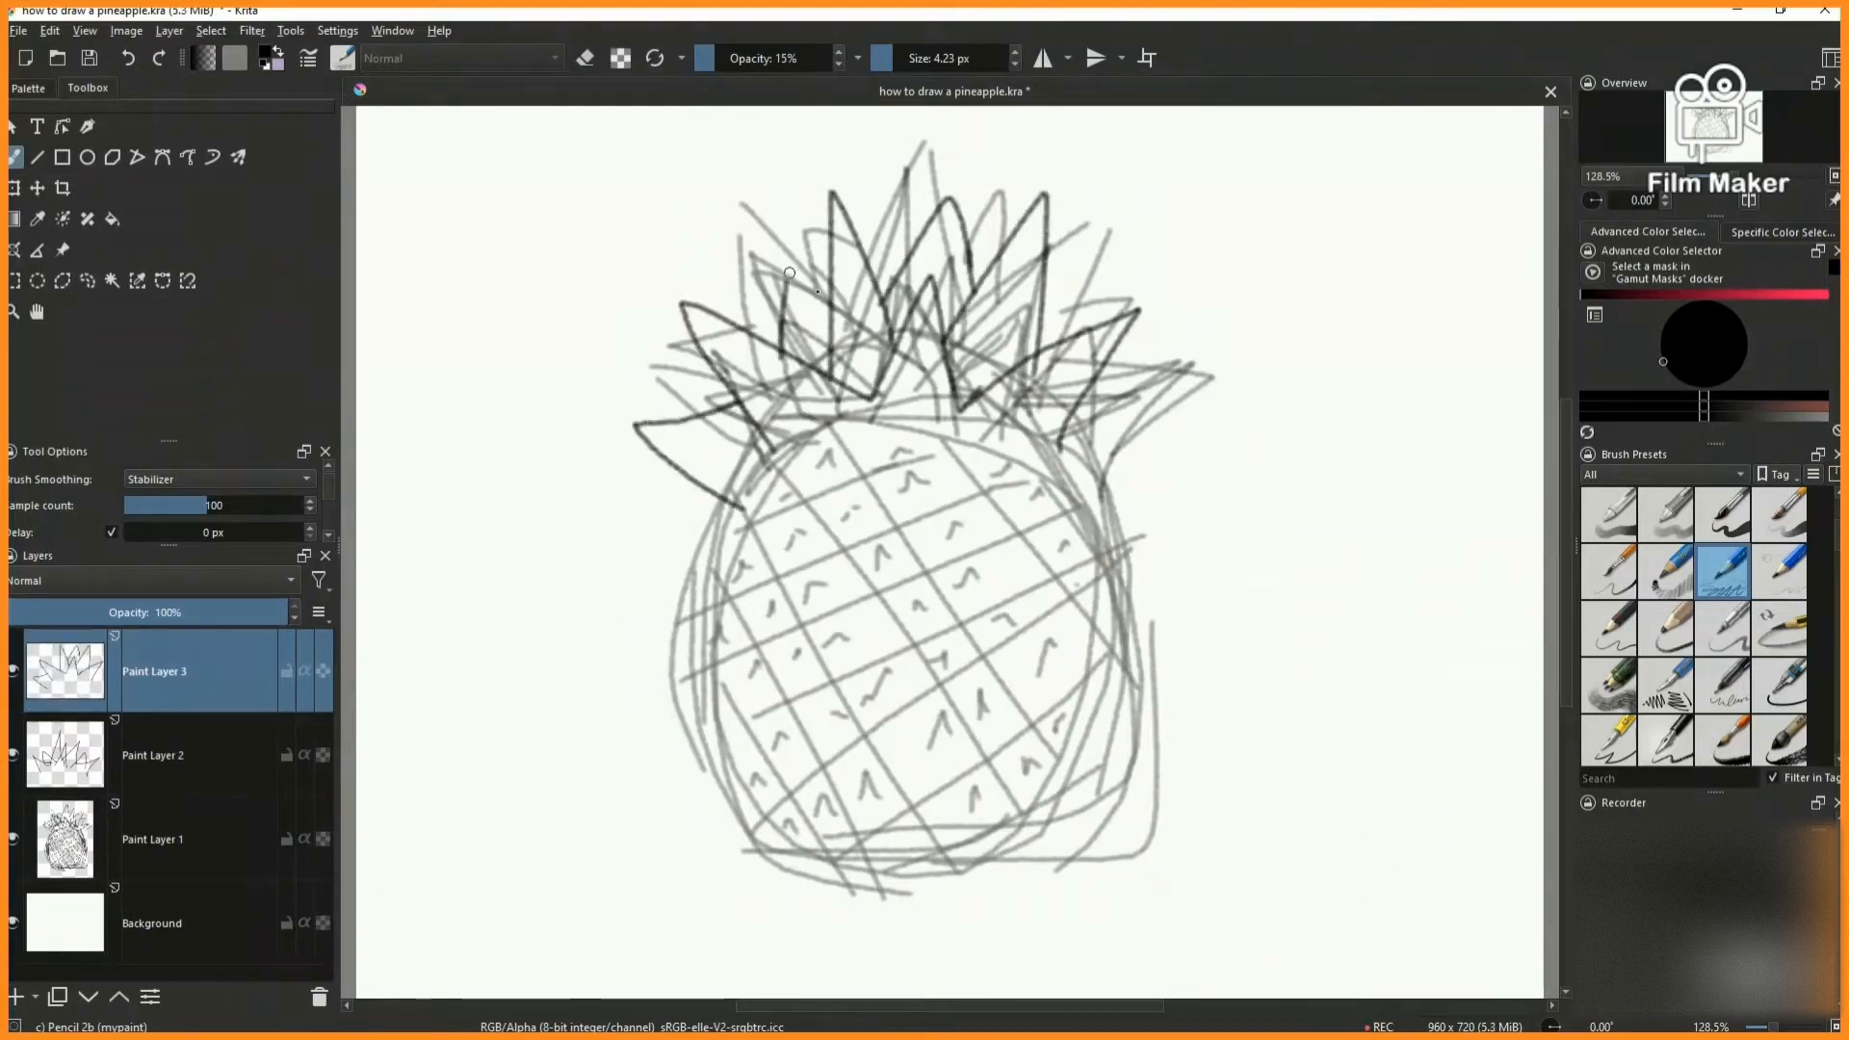
pyautogui.moveTo(1098, 399); pyautogui.dragTo(1089, 502)
# - On a new paint layer, draw a bold, taller body outline with the Pencil 1 Sketch brush
pyautogui.click(14, 999)
pyautogui.click(1665, 573)
pyautogui.moveTo(866, 413)
pyautogui.mouseDown()
pyautogui.moveTo(719, 756)
pyautogui.moveTo(1096, 815)
pyautogui.moveTo(895, 423)
pyautogui.moveTo(830, 417)
pyautogui.mouseUp()
# - Draw bold crossing diagonals in both directions across the body to form the diamond grid
pyautogui.moveTo(778, 476); pyautogui.dragTo(1098, 896)
pyautogui.moveTo(846, 443); pyautogui.dragTo(1074, 794)
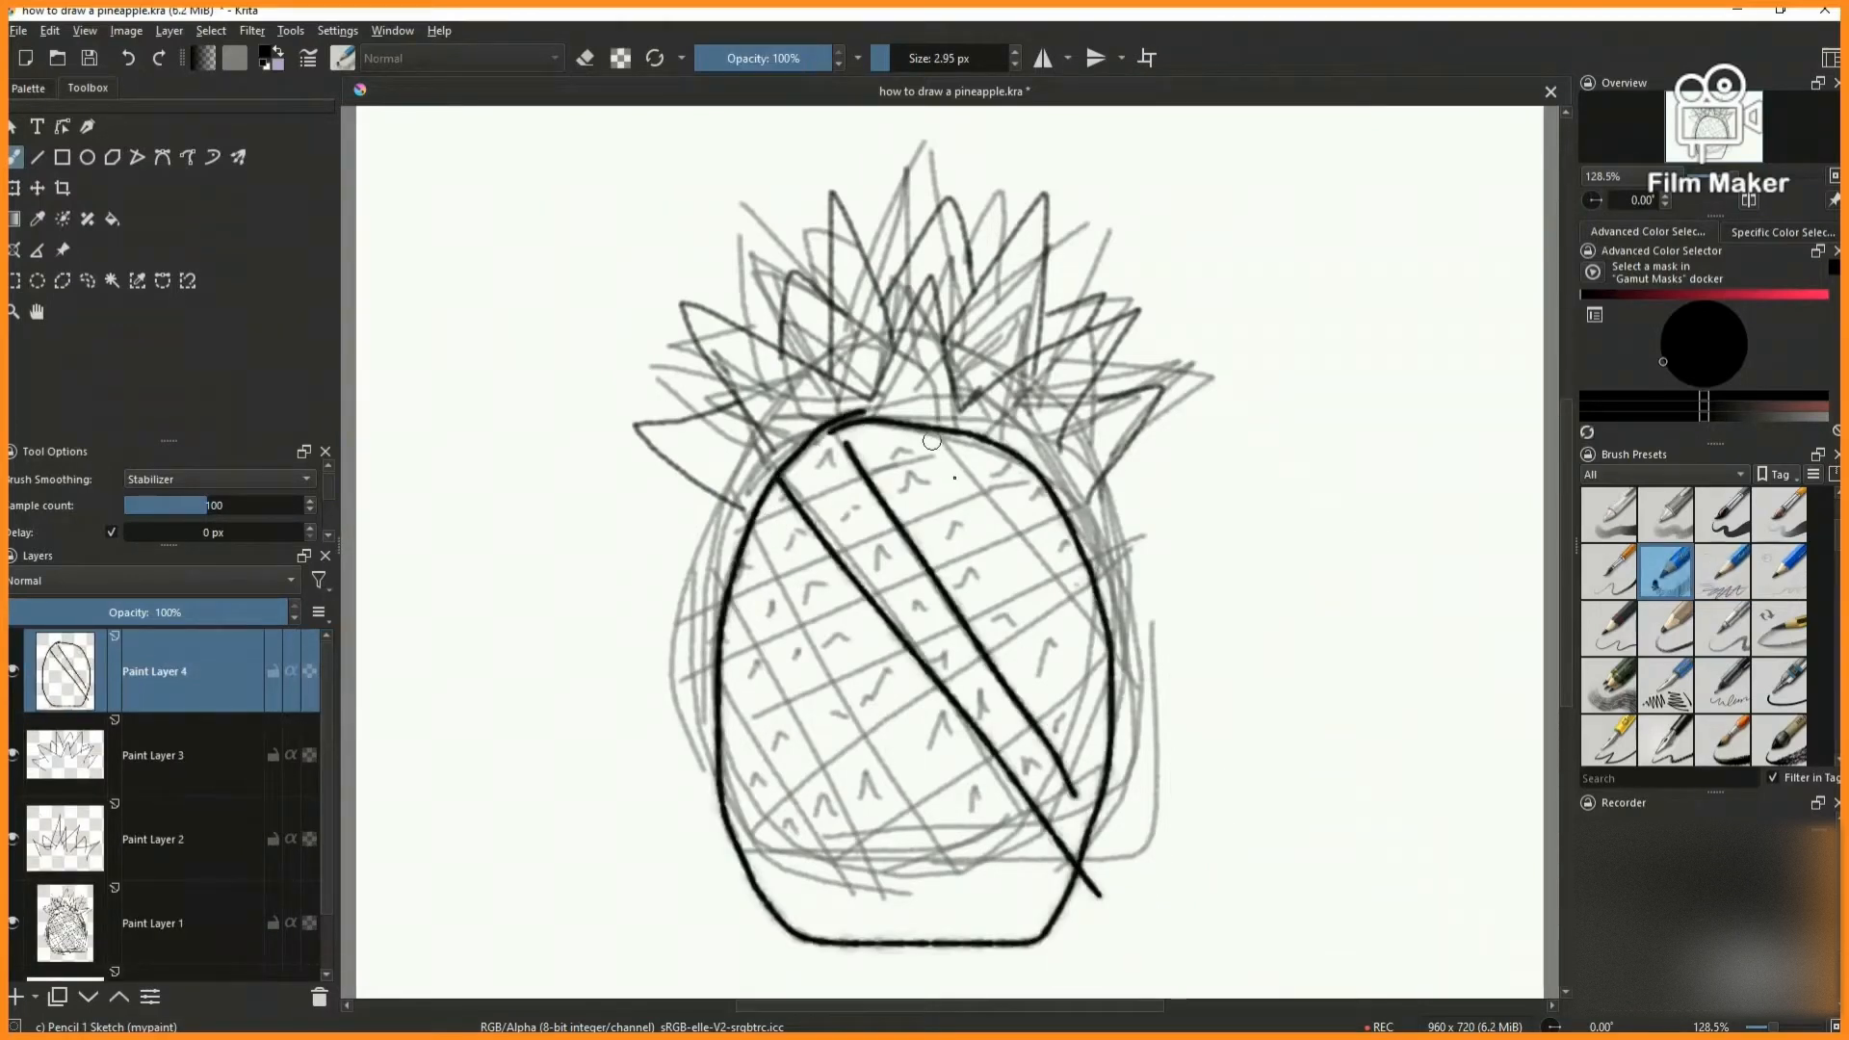
pyautogui.moveTo(932, 443); pyautogui.dragTo(1124, 724)
pyautogui.moveTo(751, 546); pyautogui.dragTo(1027, 941)
pyautogui.moveTo(723, 660); pyautogui.dragTo(995, 966)
pyautogui.moveTo(697, 801); pyautogui.dragTo(890, 976)
pyautogui.moveTo(944, 441); pyautogui.dragTo(702, 821)
pyautogui.moveTo(1015, 468); pyautogui.dragTo(737, 929)
pyautogui.moveTo(1071, 525); pyautogui.dragTo(856, 942)
pyautogui.moveTo(1118, 628); pyautogui.dragTo(944, 990)
# - Add a small caret-shaped mark inside the diamond cells all over the body
pyautogui.moveTo(893, 479); pyautogui.dragTo(909, 470)
pyautogui.moveTo(933, 542); pyautogui.dragTo(960, 528)
pyautogui.moveTo(891, 604)
pyautogui.mouseDown()
pyautogui.moveTo(900, 576)
pyautogui.moveTo(912, 587)
pyautogui.mouseUp()
pyautogui.moveTo(833, 642); pyautogui.dragTo(872, 630)
pyautogui.moveTo(805, 730); pyautogui.dragTo(826, 711)
pyautogui.moveTo(748, 807); pyautogui.dragTo(767, 797)
pyautogui.moveTo(806, 872); pyautogui.dragTo(816, 852)
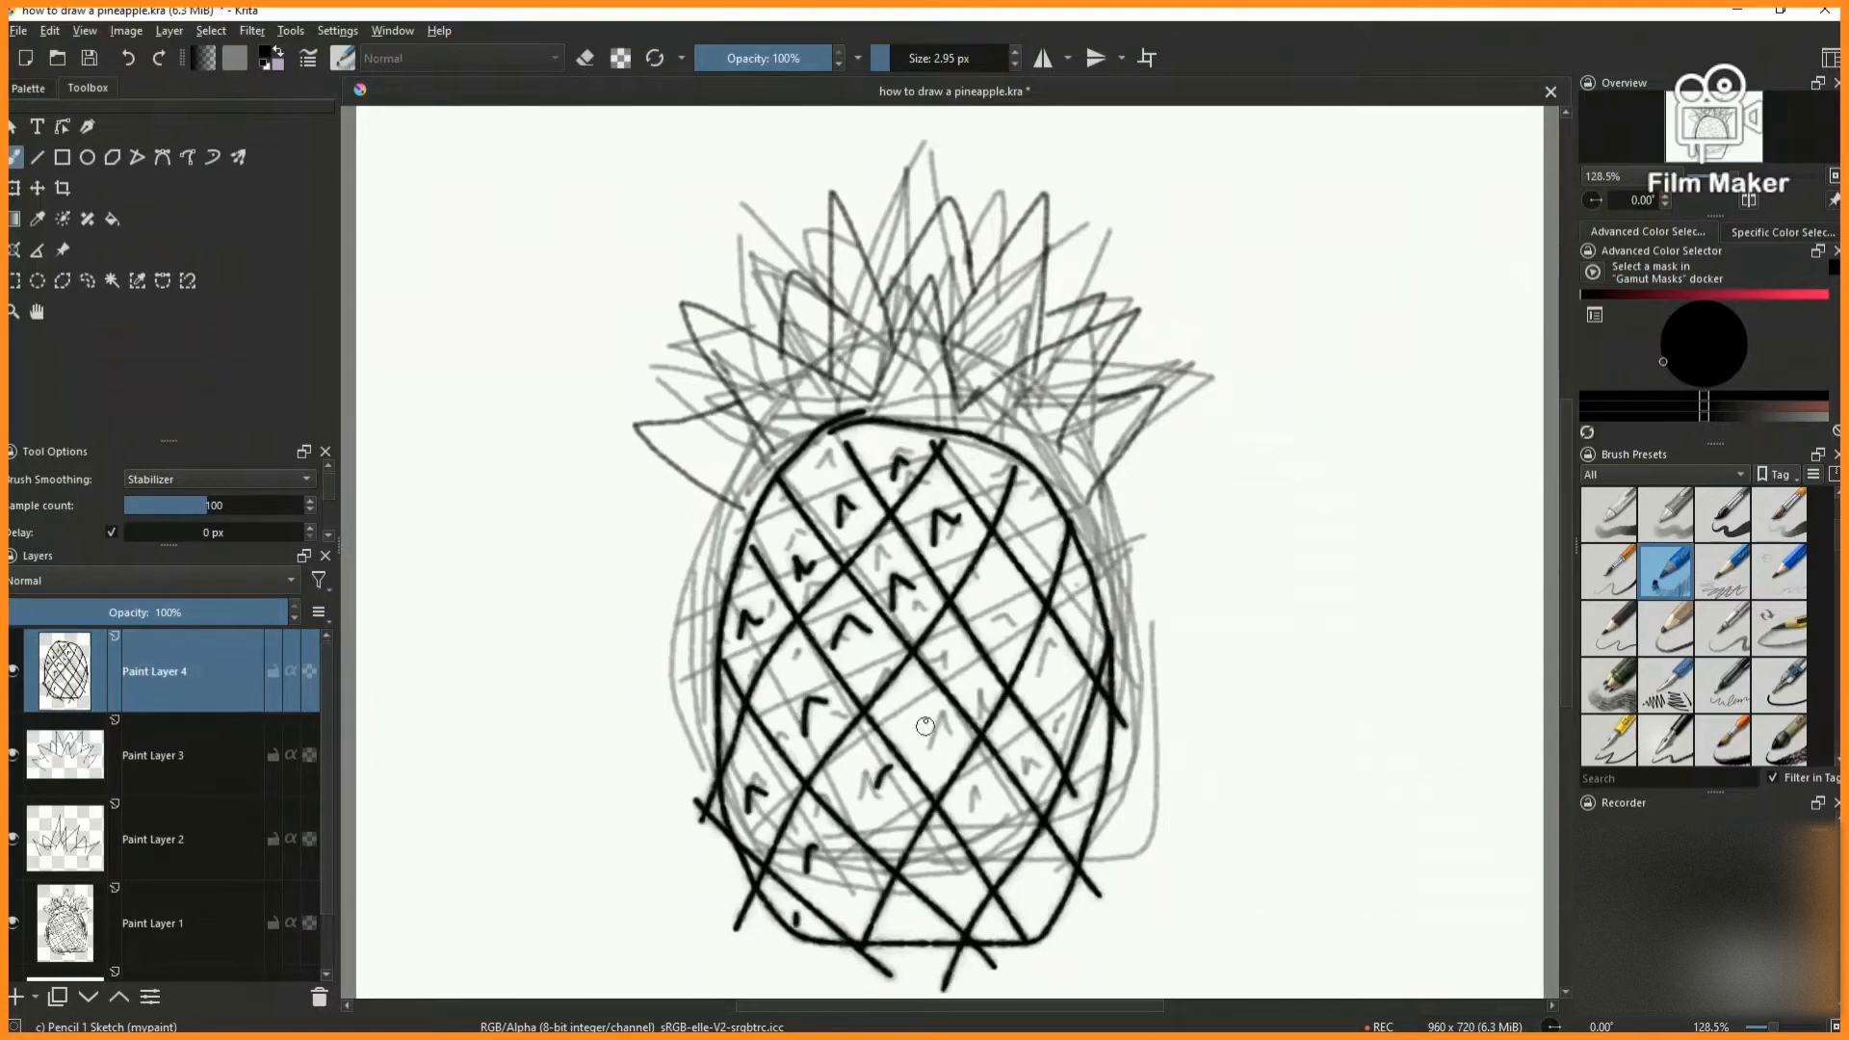
pyautogui.moveTo(957, 659); pyautogui.dragTo(971, 670)
pyautogui.moveTo(985, 628); pyautogui.dragTo(999, 605)
pyautogui.moveTo(1013, 535); pyautogui.dragTo(1025, 520)
pyautogui.moveTo(1023, 759); pyautogui.dragTo(1040, 736)
pyautogui.moveTo(1048, 699); pyautogui.dragTo(1061, 680)
pyautogui.moveTo(1073, 609); pyautogui.dragTo(1092, 603)
pyautogui.moveTo(984, 834); pyautogui.dragTo(995, 805)
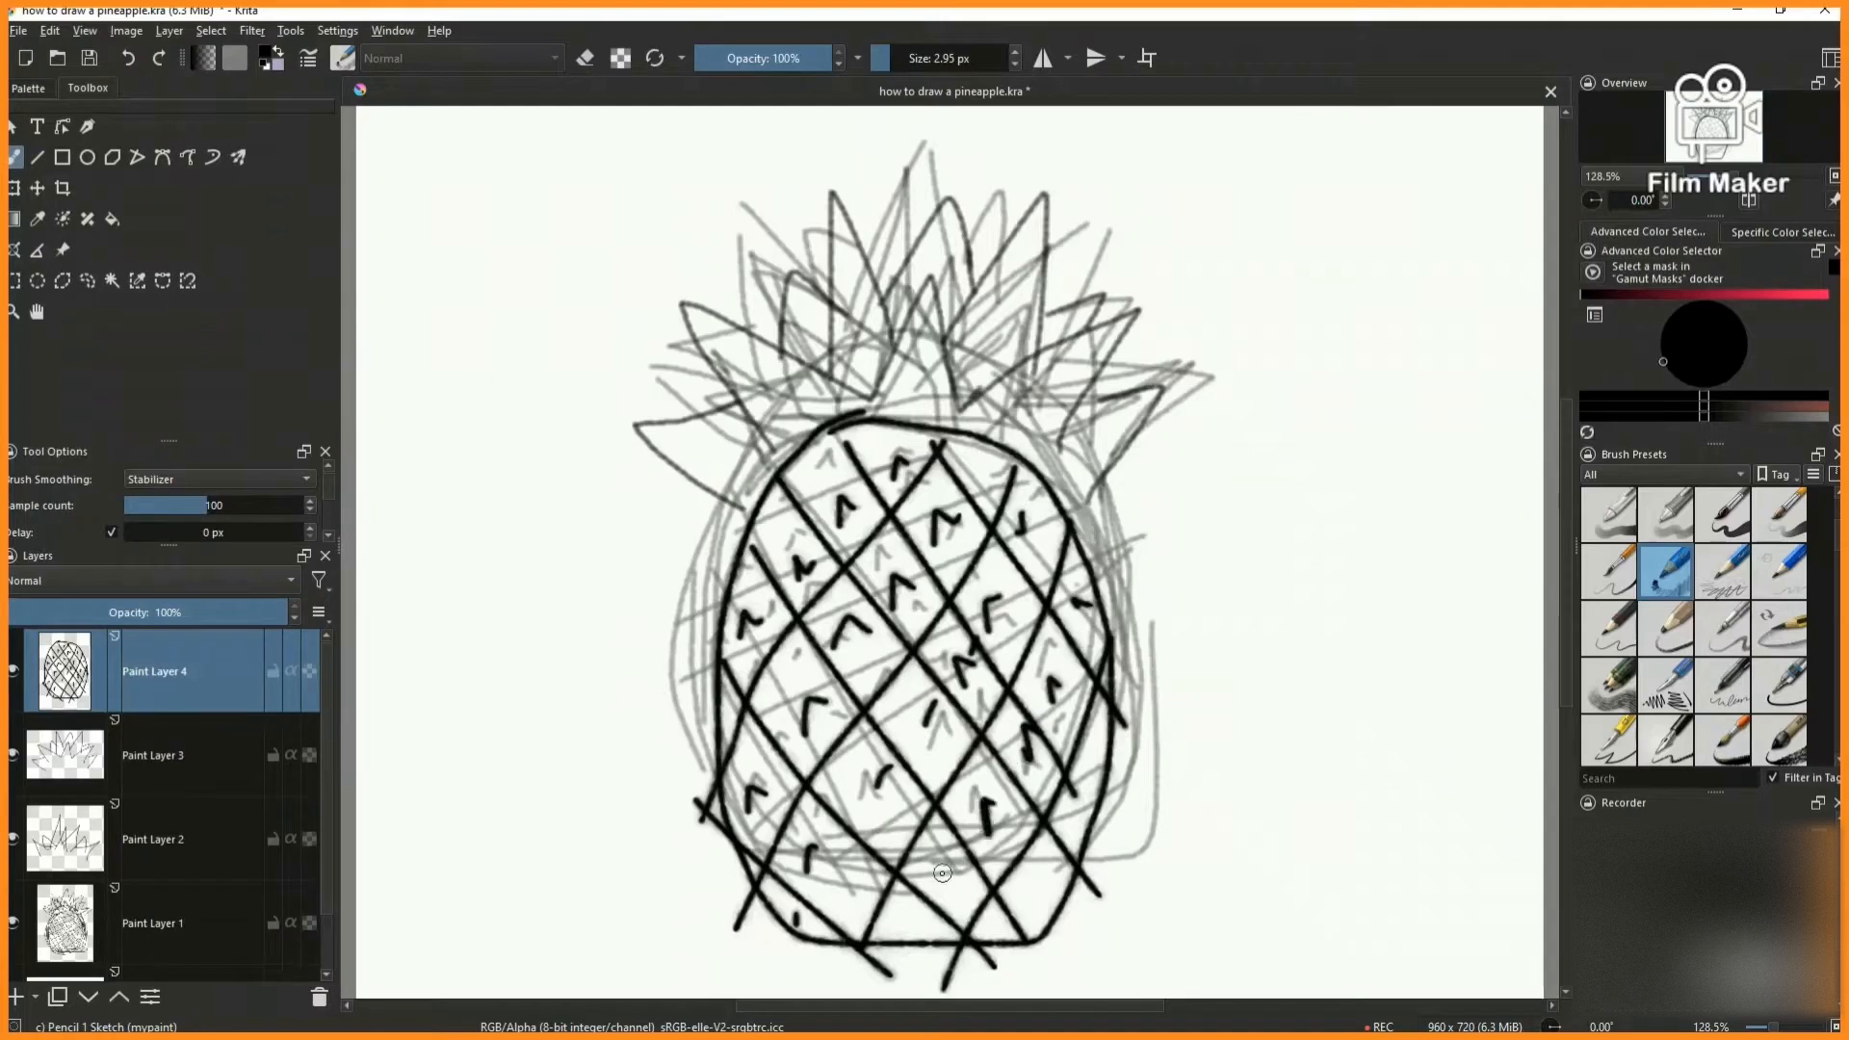
pyautogui.moveTo(1035, 894); pyautogui.dragTo(1047, 876)
pyautogui.moveTo(1088, 810); pyautogui.dragTo(1109, 725)
# - On a new paint layer, draw the four large crown leaves with bold strokes
pyautogui.click(16, 997)
pyautogui.scroll(1, 766, 125)
pyautogui.moveTo(790, 491); pyautogui.dragTo(901, 454)
pyautogui.moveTo(848, 395)
pyautogui.mouseDown()
pyautogui.moveTo(973, 414)
pyautogui.moveTo(1117, 260)
pyautogui.moveTo(1087, 527)
pyautogui.mouseUp()
pyautogui.moveTo(1100, 449)
pyautogui.mouseDown()
pyautogui.moveTo(1243, 439)
pyautogui.moveTo(1110, 596)
pyautogui.mouseUp()
pyautogui.scroll(-1, 1204, 452)
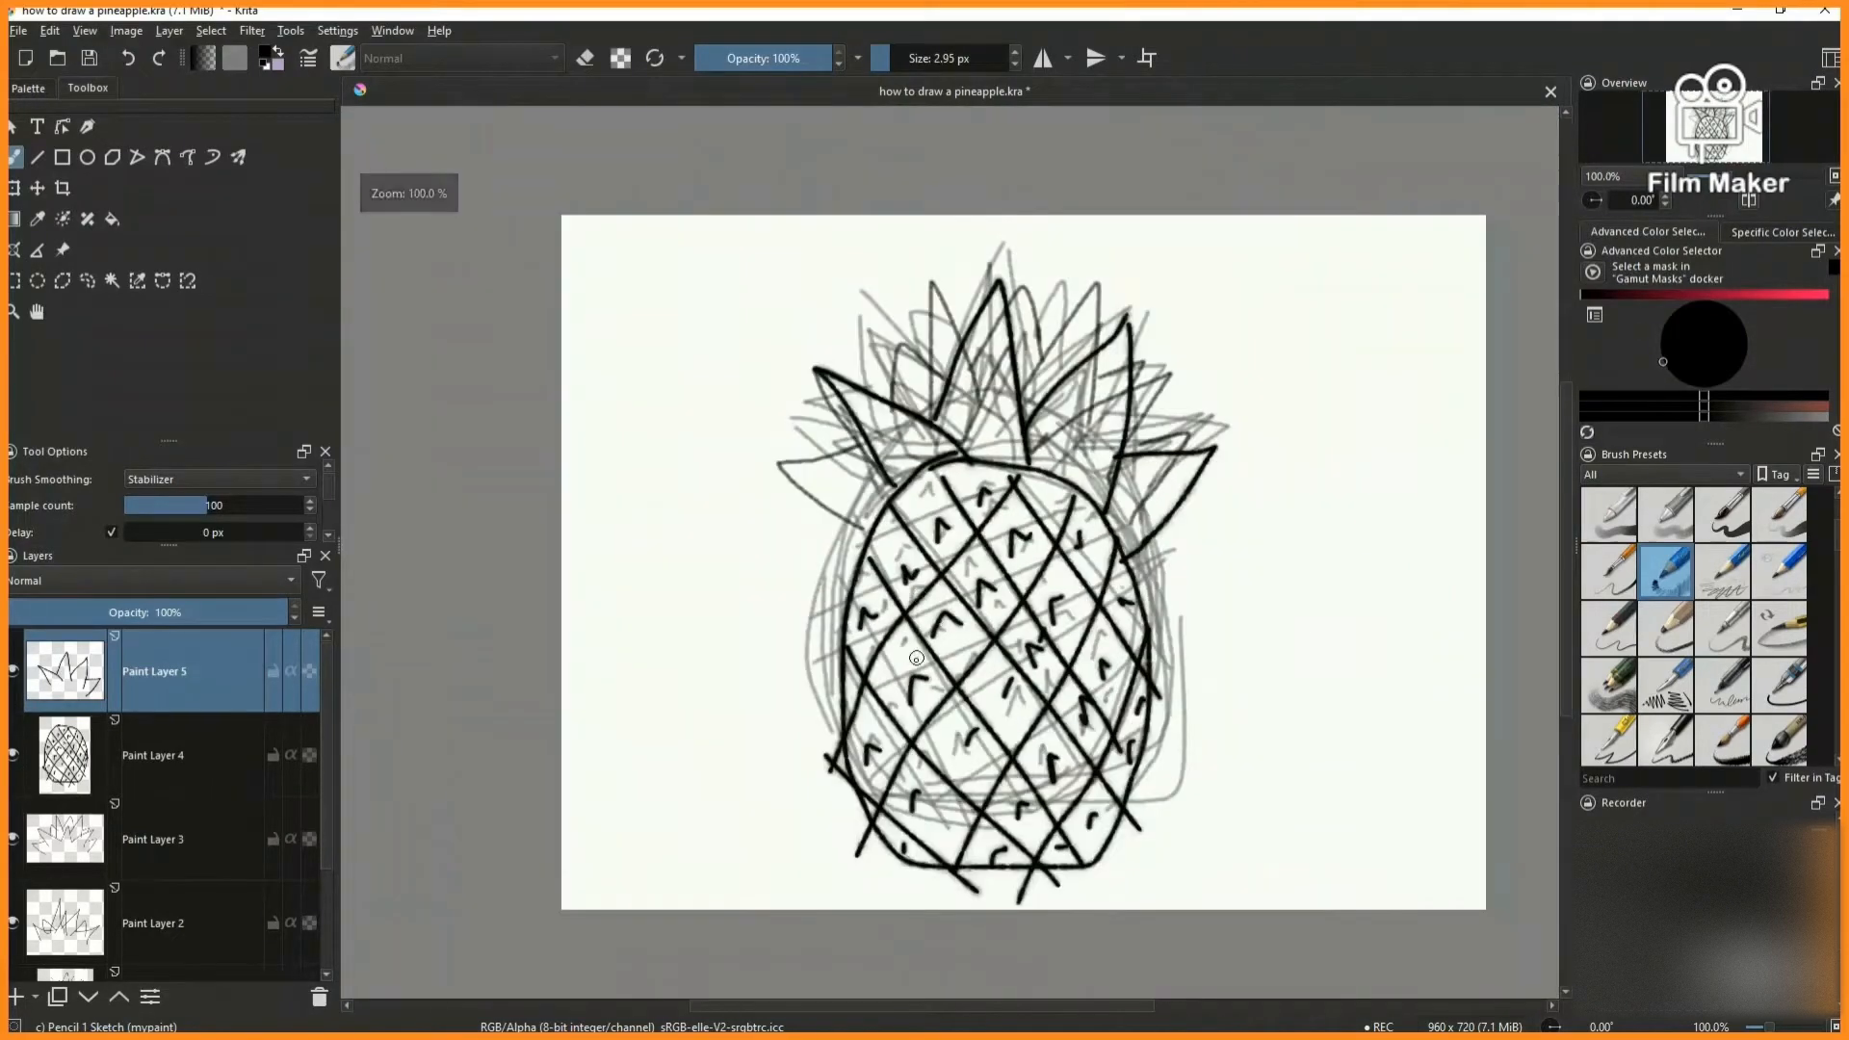
# - Add another paint layer and draw small leaves between the large ones, with short accent strokes inside the leaves
pyautogui.click(16, 996)
pyautogui.scroll(2, 897, 415)
pyautogui.moveTo(878, 395); pyautogui.dragTo(931, 470)
pyautogui.moveTo(1129, 274); pyautogui.dragTo(1120, 380)
pyautogui.scroll(-3, 1122, 387)
pyautogui.scroll(3, 1235, 440)
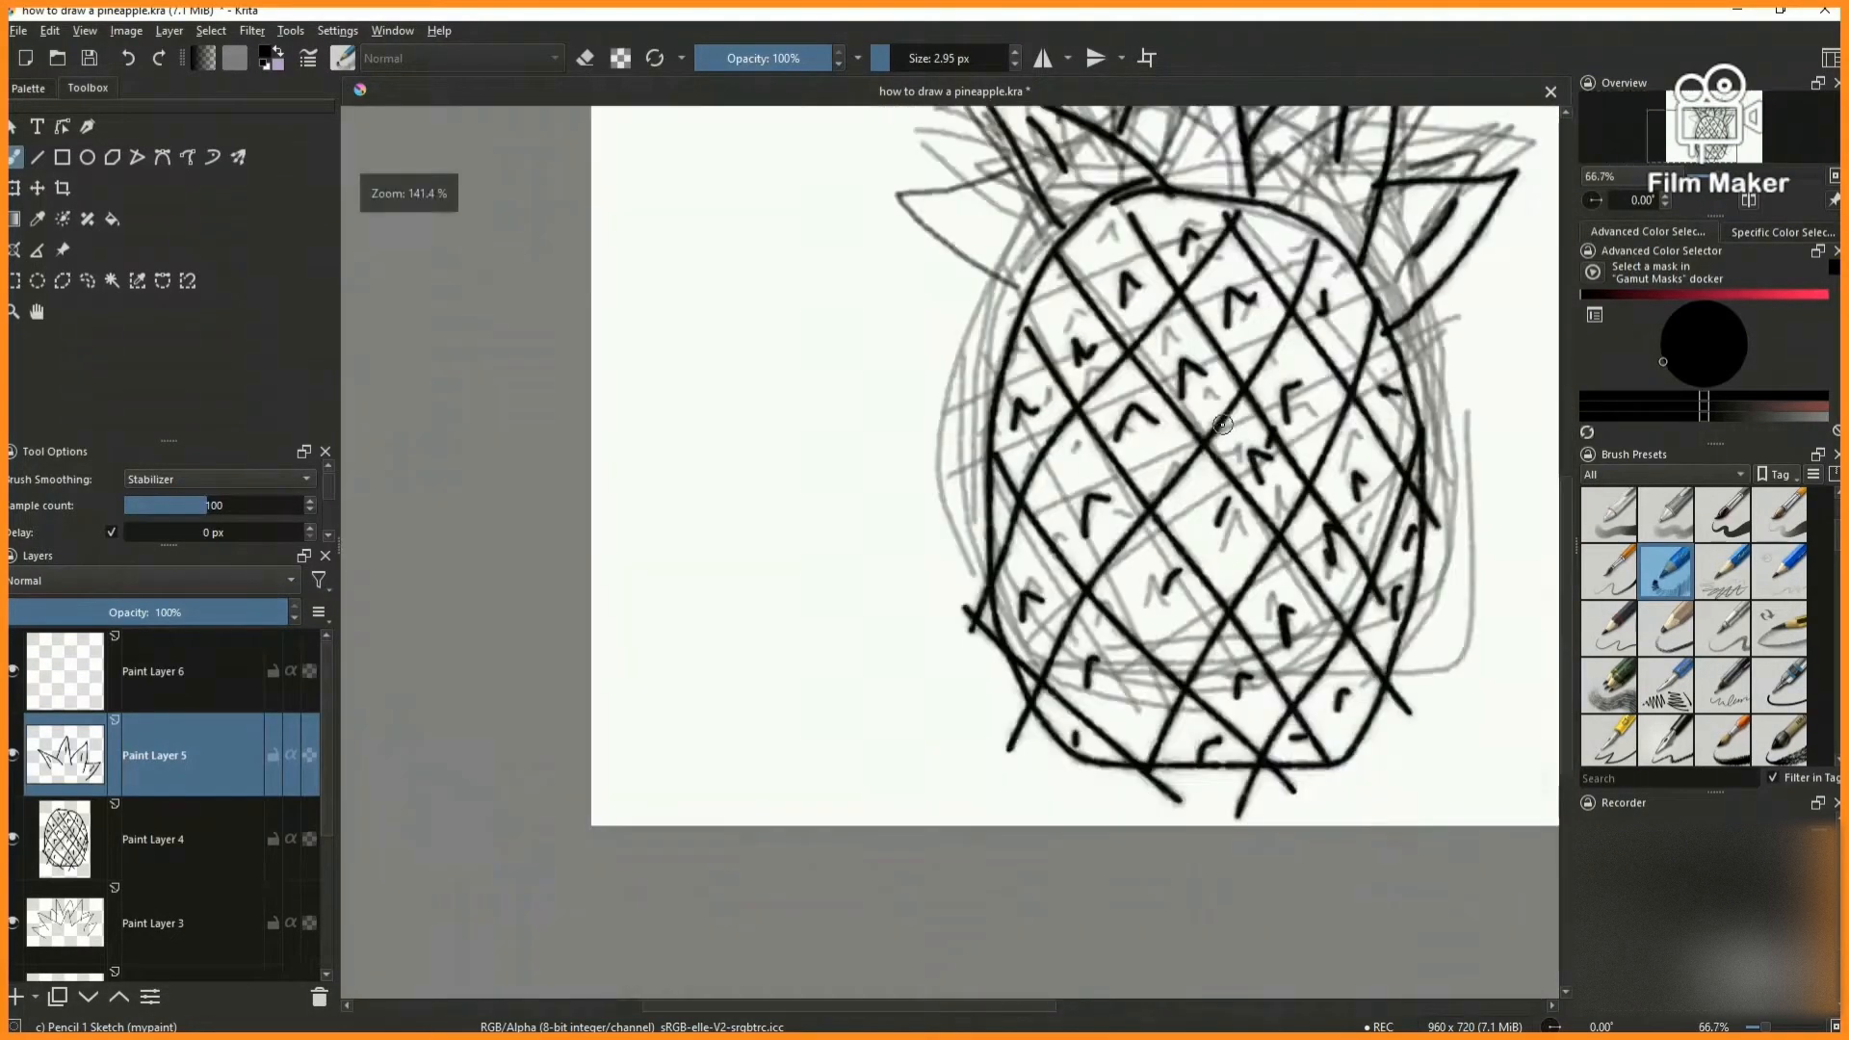
pyautogui.scroll(-2, 1235, 440)
pyautogui.scroll(1, 963, 366)
pyautogui.scroll(-2, 905, 443)
pyautogui.scroll(4, 878, 478)
pyautogui.scroll(-4, 985, 392)
pyautogui.moveTo(879, 479)
pyautogui.mouseDown()
pyautogui.moveTo(1001, 399)
pyautogui.moveTo(1063, 432)
pyautogui.moveTo(1046, 443)
pyautogui.mouseUp()
pyautogui.scroll(3, 1144, 437)
pyautogui.moveTo(847, 294); pyautogui.dragTo(838, 333)
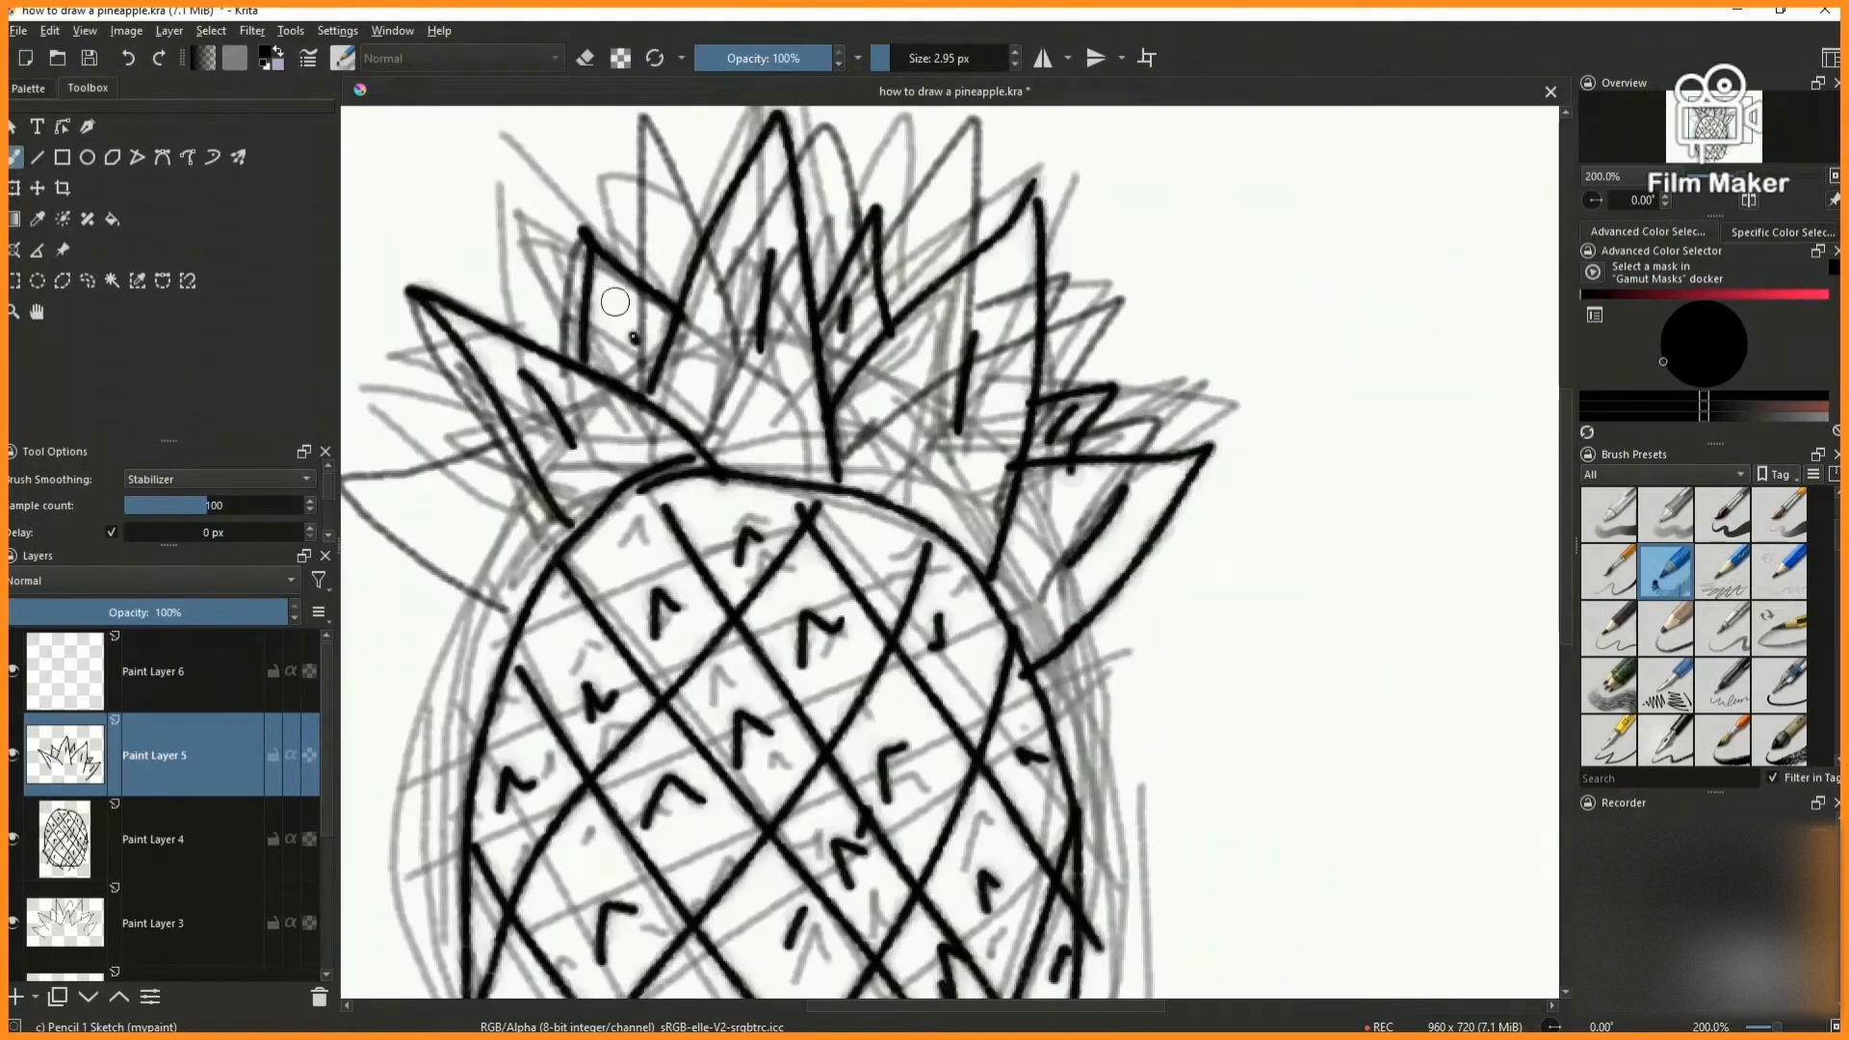
# - Hide the three earlier sketch layers and merge the bold leaf layer into the body layer below
pyautogui.scroll(-3, 630, 345)
pyautogui.scroll(-3, 150, 843)
pyautogui.click(14, 855)
pyautogui.click(14, 772)
pyautogui.click(14, 688)
pyautogui.scroll(3, 46, 784)
pyautogui.hotkey('ctrl', 'e')
# - With the Ink-2 Fineliner and a stabilizer sample count of 603, ink the body on the blank layer and the crown leaves on a new one
pyautogui.click(202, 676)
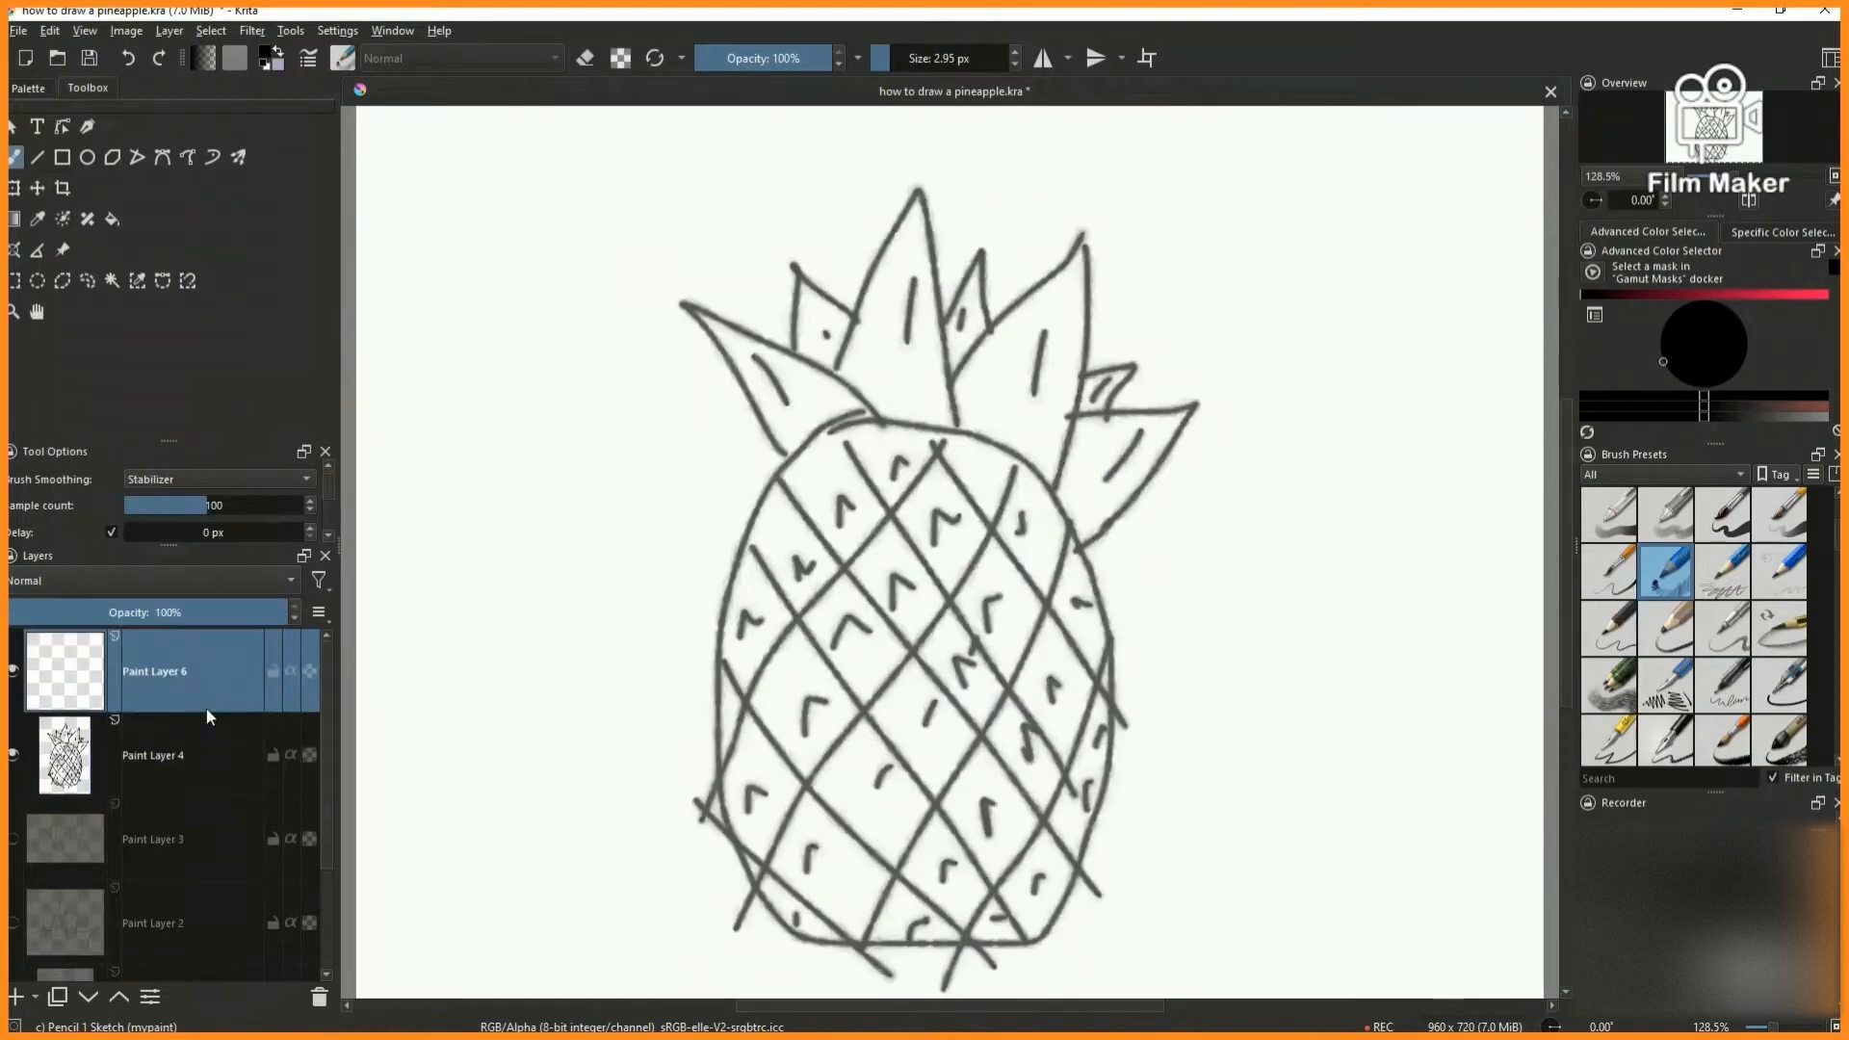
pyautogui.click(1777, 684)
pyautogui.click(275, 507)
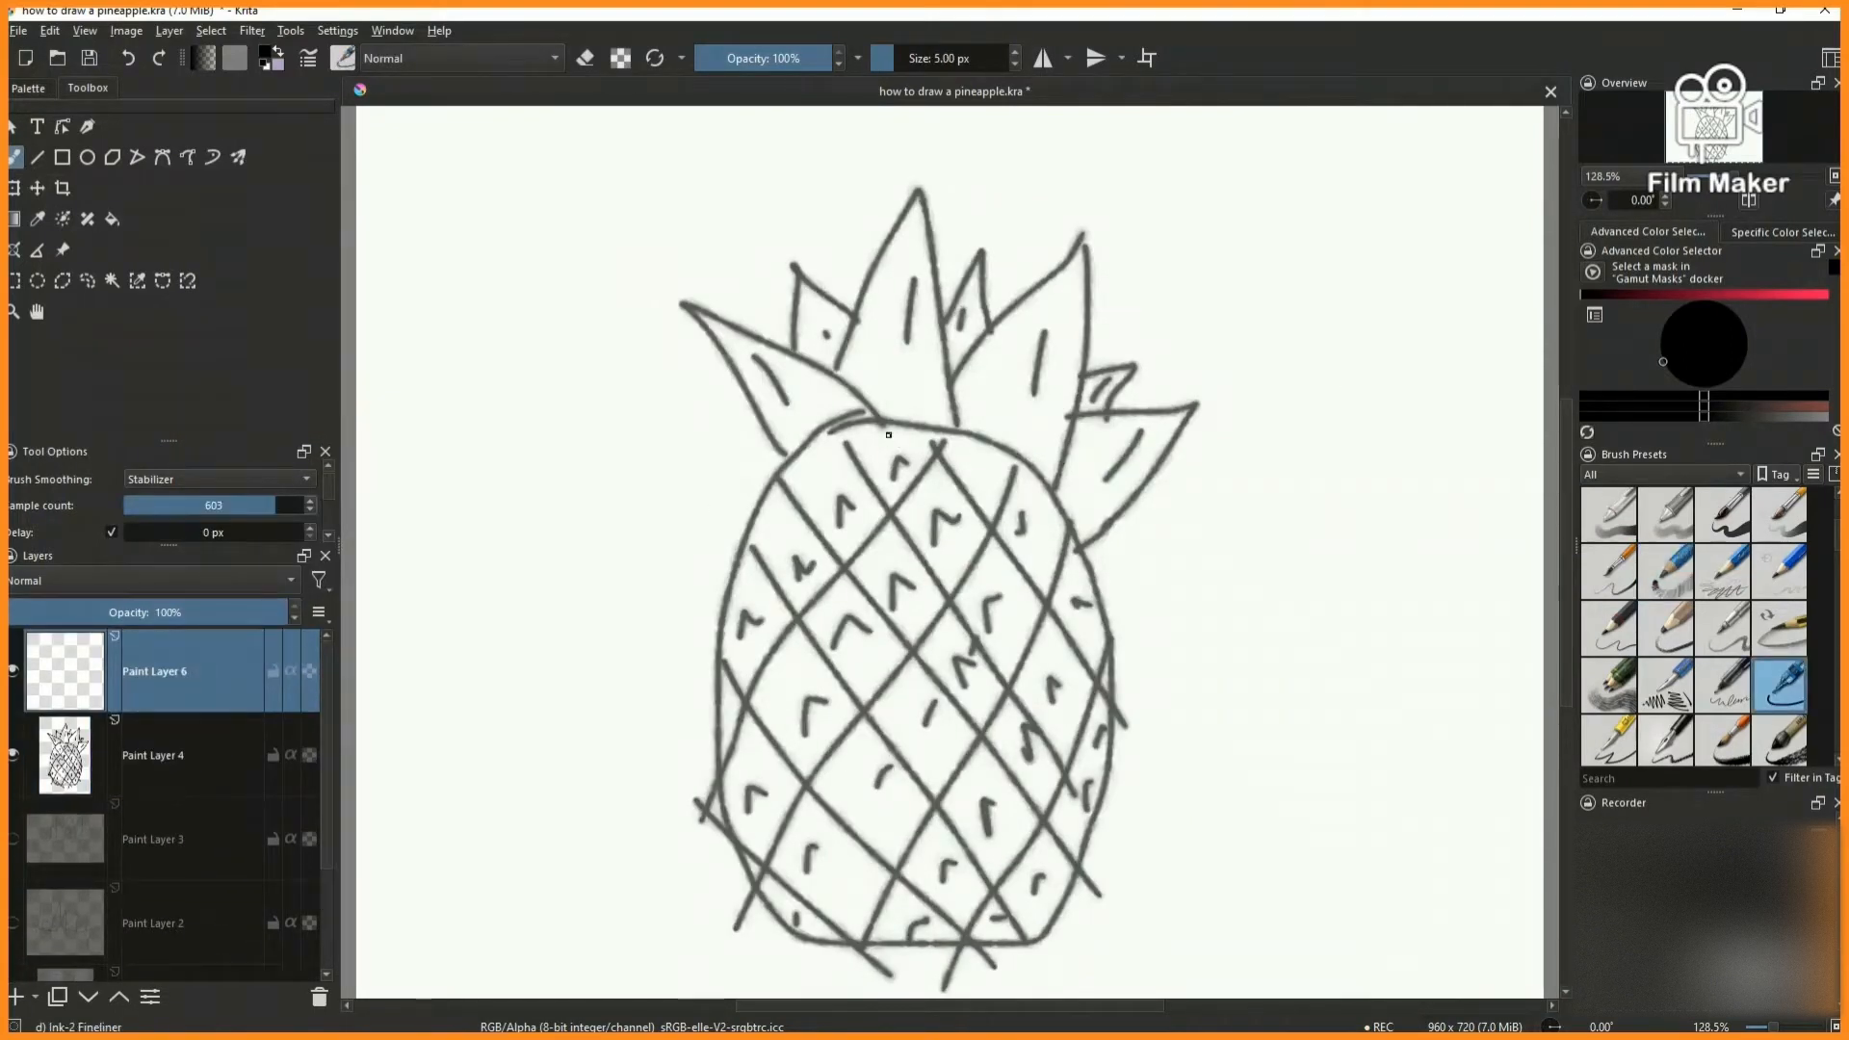
pyautogui.moveTo(753, 523)
pyautogui.mouseDown()
pyautogui.moveTo(771, 920)
pyautogui.moveTo(1122, 780)
pyautogui.moveTo(939, 410)
pyautogui.moveTo(786, 459)
pyautogui.moveTo(695, 306)
pyautogui.moveTo(838, 370)
pyautogui.mouseUp()
pyautogui.press('Insert')
pyautogui.moveTo(922, 190)
pyautogui.mouseDown()
pyautogui.moveTo(958, 404)
pyautogui.moveTo(1077, 226)
pyautogui.moveTo(1108, 404)
pyautogui.moveTo(1103, 549)
pyautogui.mouseUp()
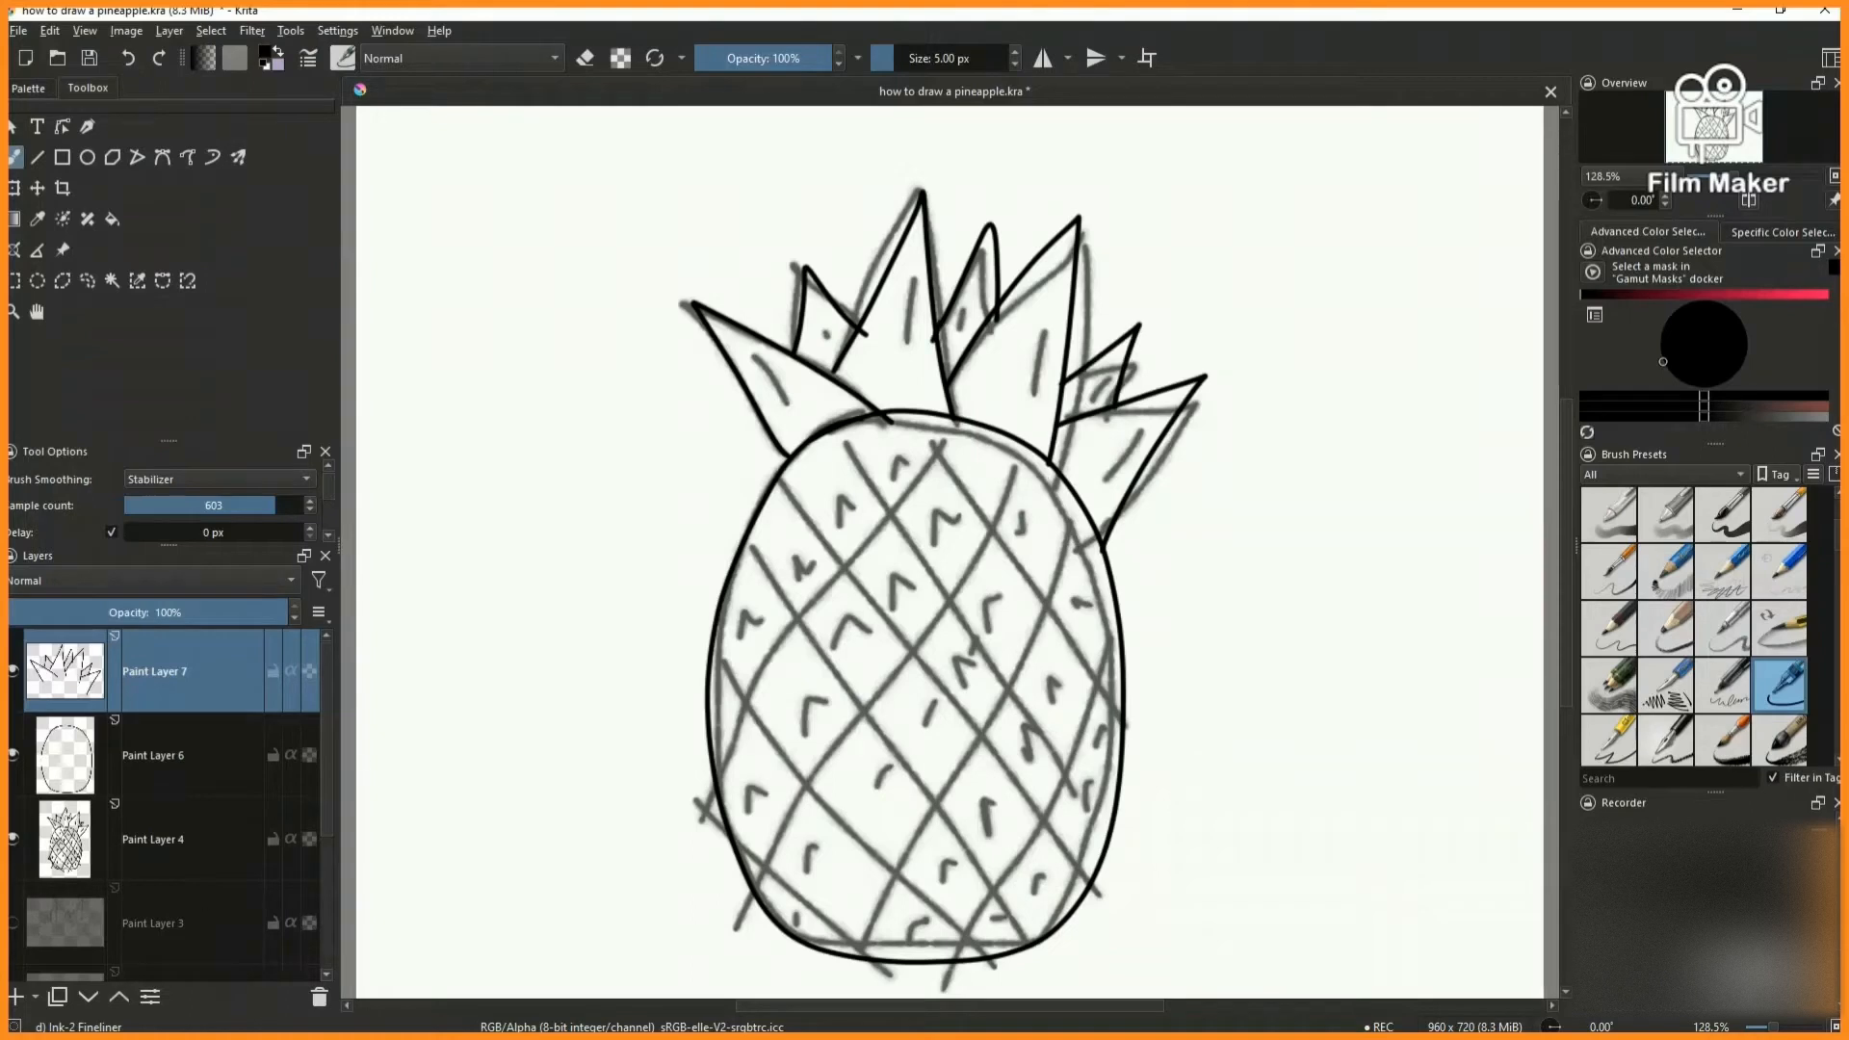
# - On a new paint layer, ink the parallel diagonals running from upper left to lower right across the body
pyautogui.press('Insert')
pyautogui.moveTo(782, 484); pyautogui.dragTo(1083, 905)
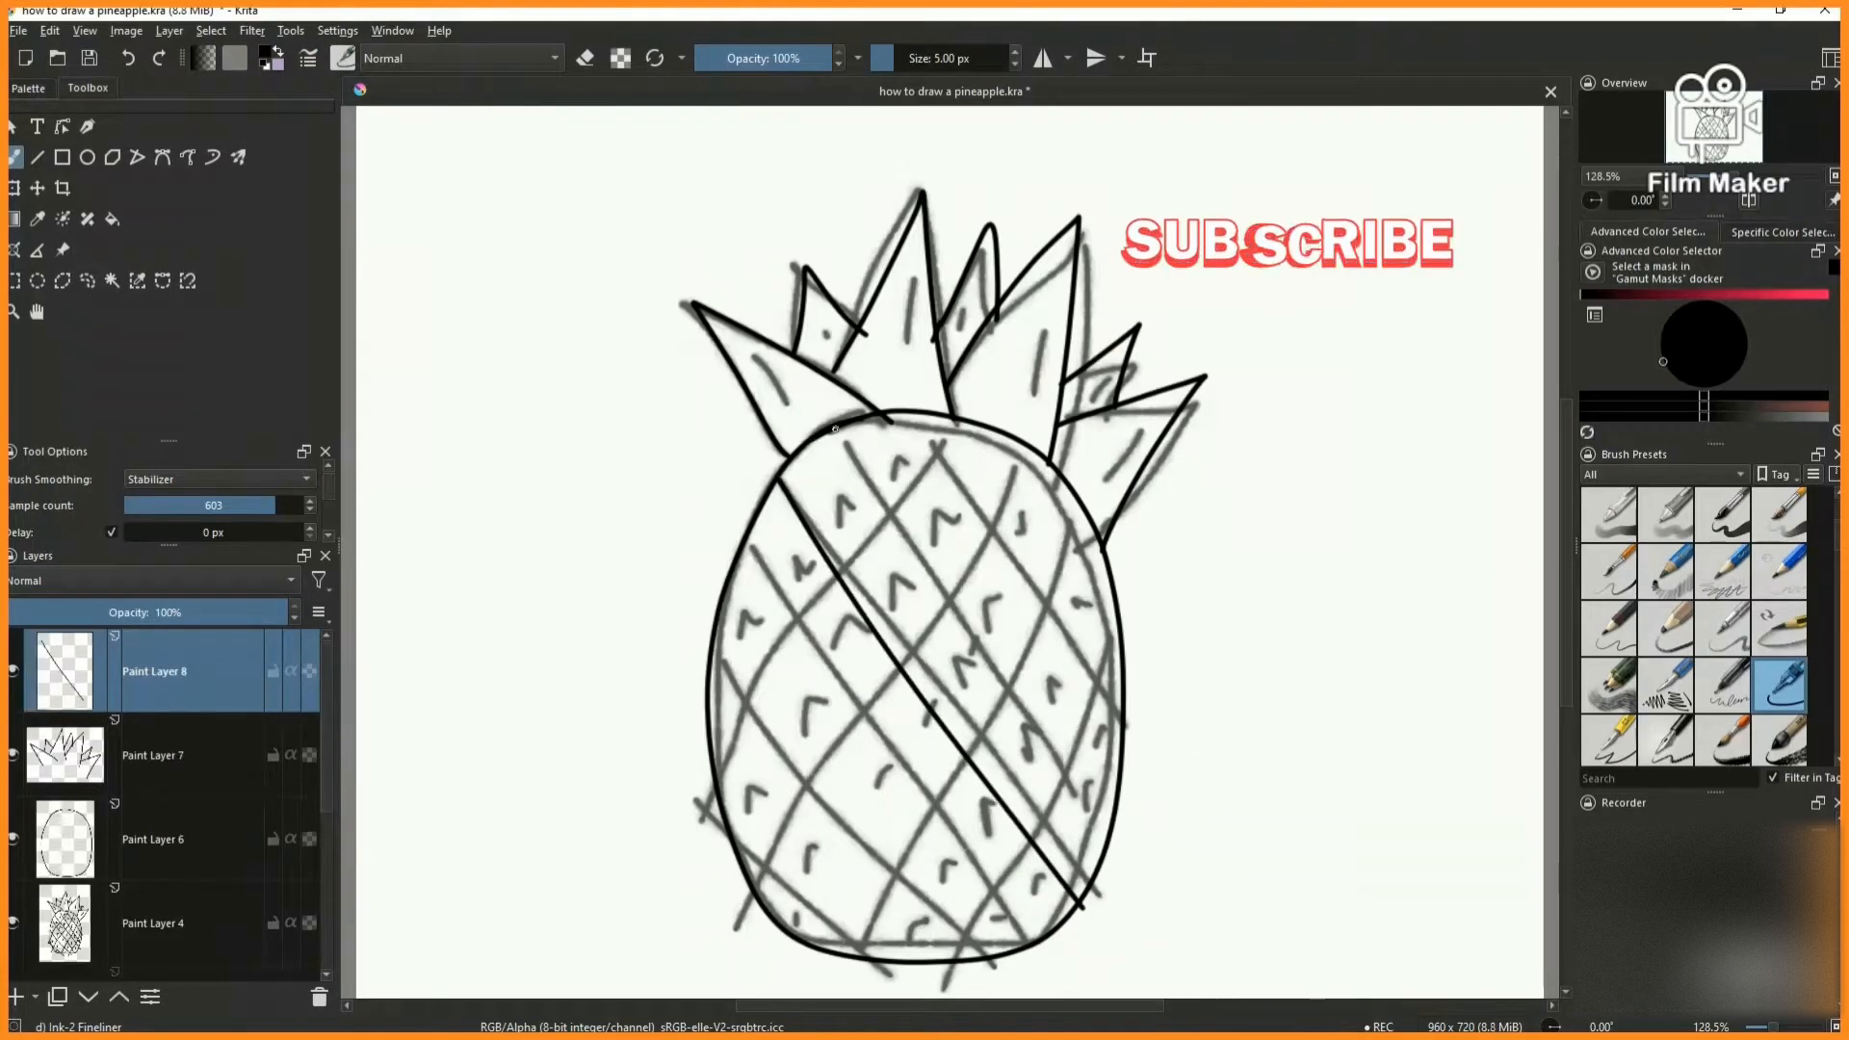
pyautogui.moveTo(920, 414); pyautogui.dragTo(1143, 867)
pyautogui.moveTo(965, 482); pyautogui.dragTo(1180, 785)
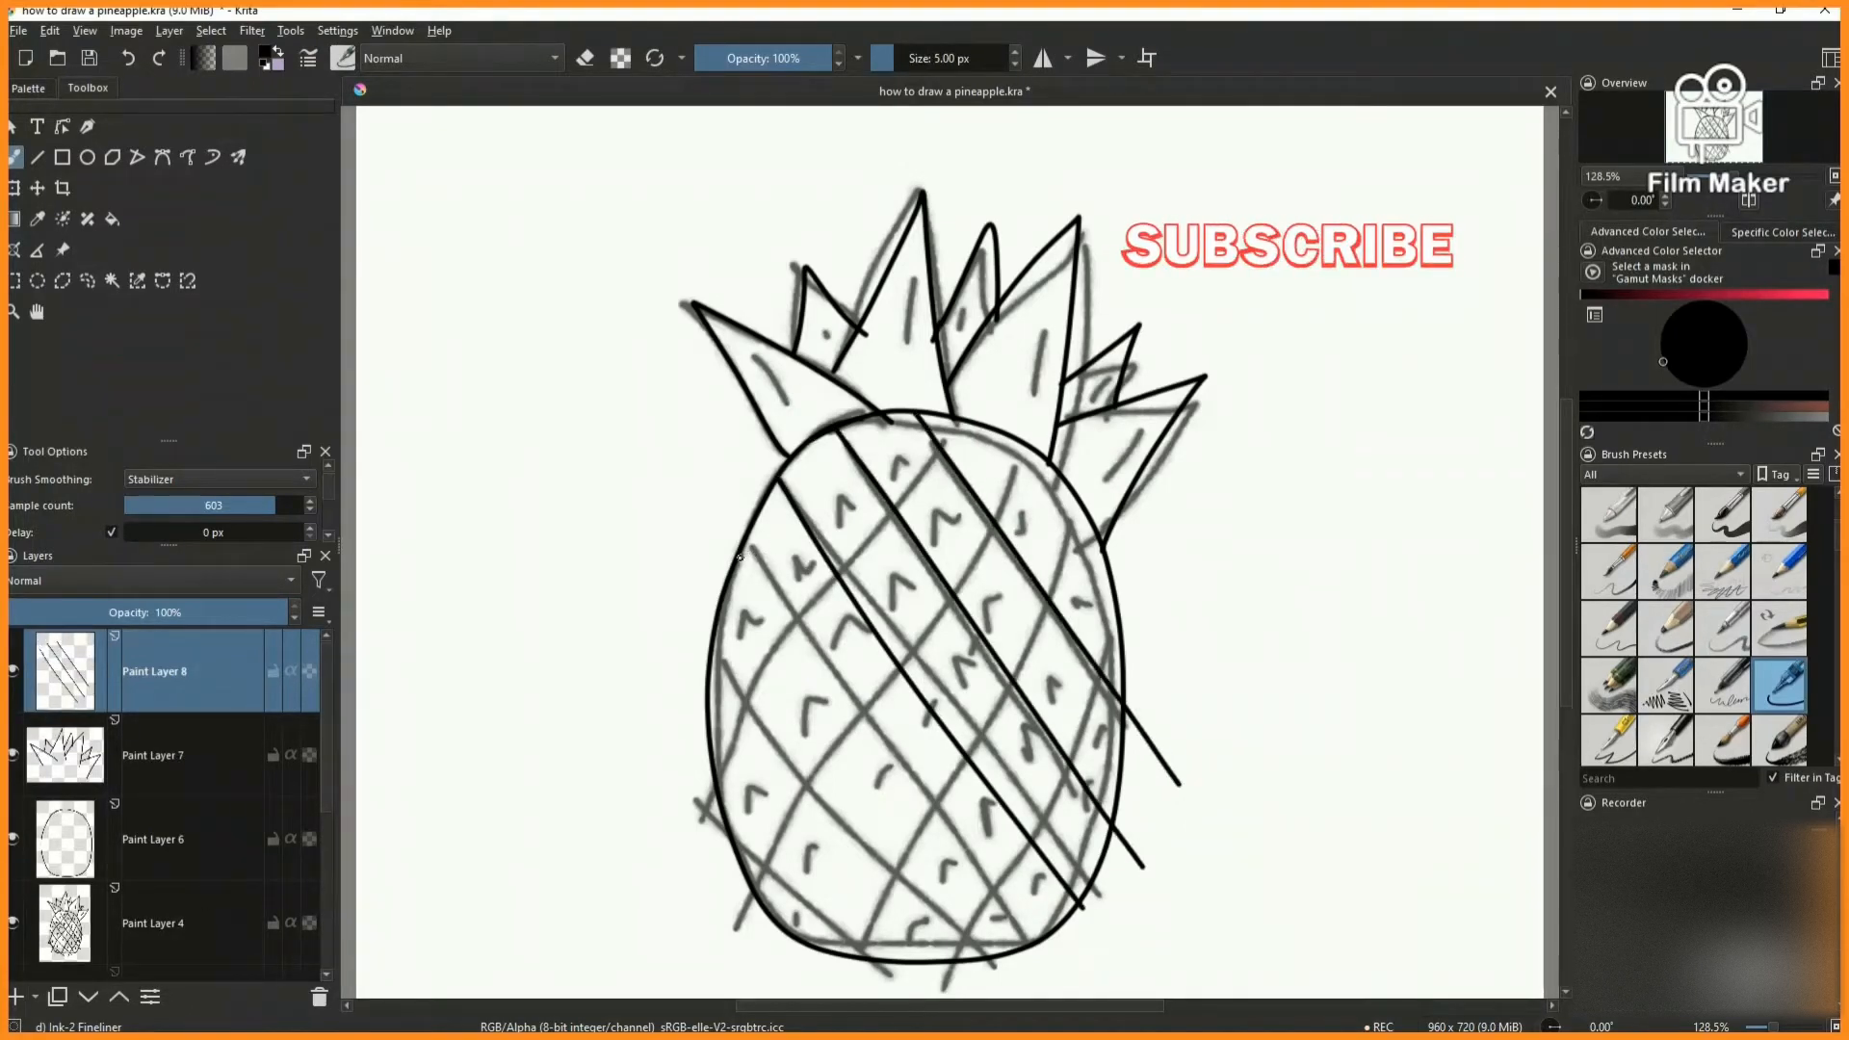
pyautogui.moveTo(737, 554); pyautogui.dragTo(1058, 998)
pyautogui.moveTo(710, 658); pyautogui.dragTo(903, 997)
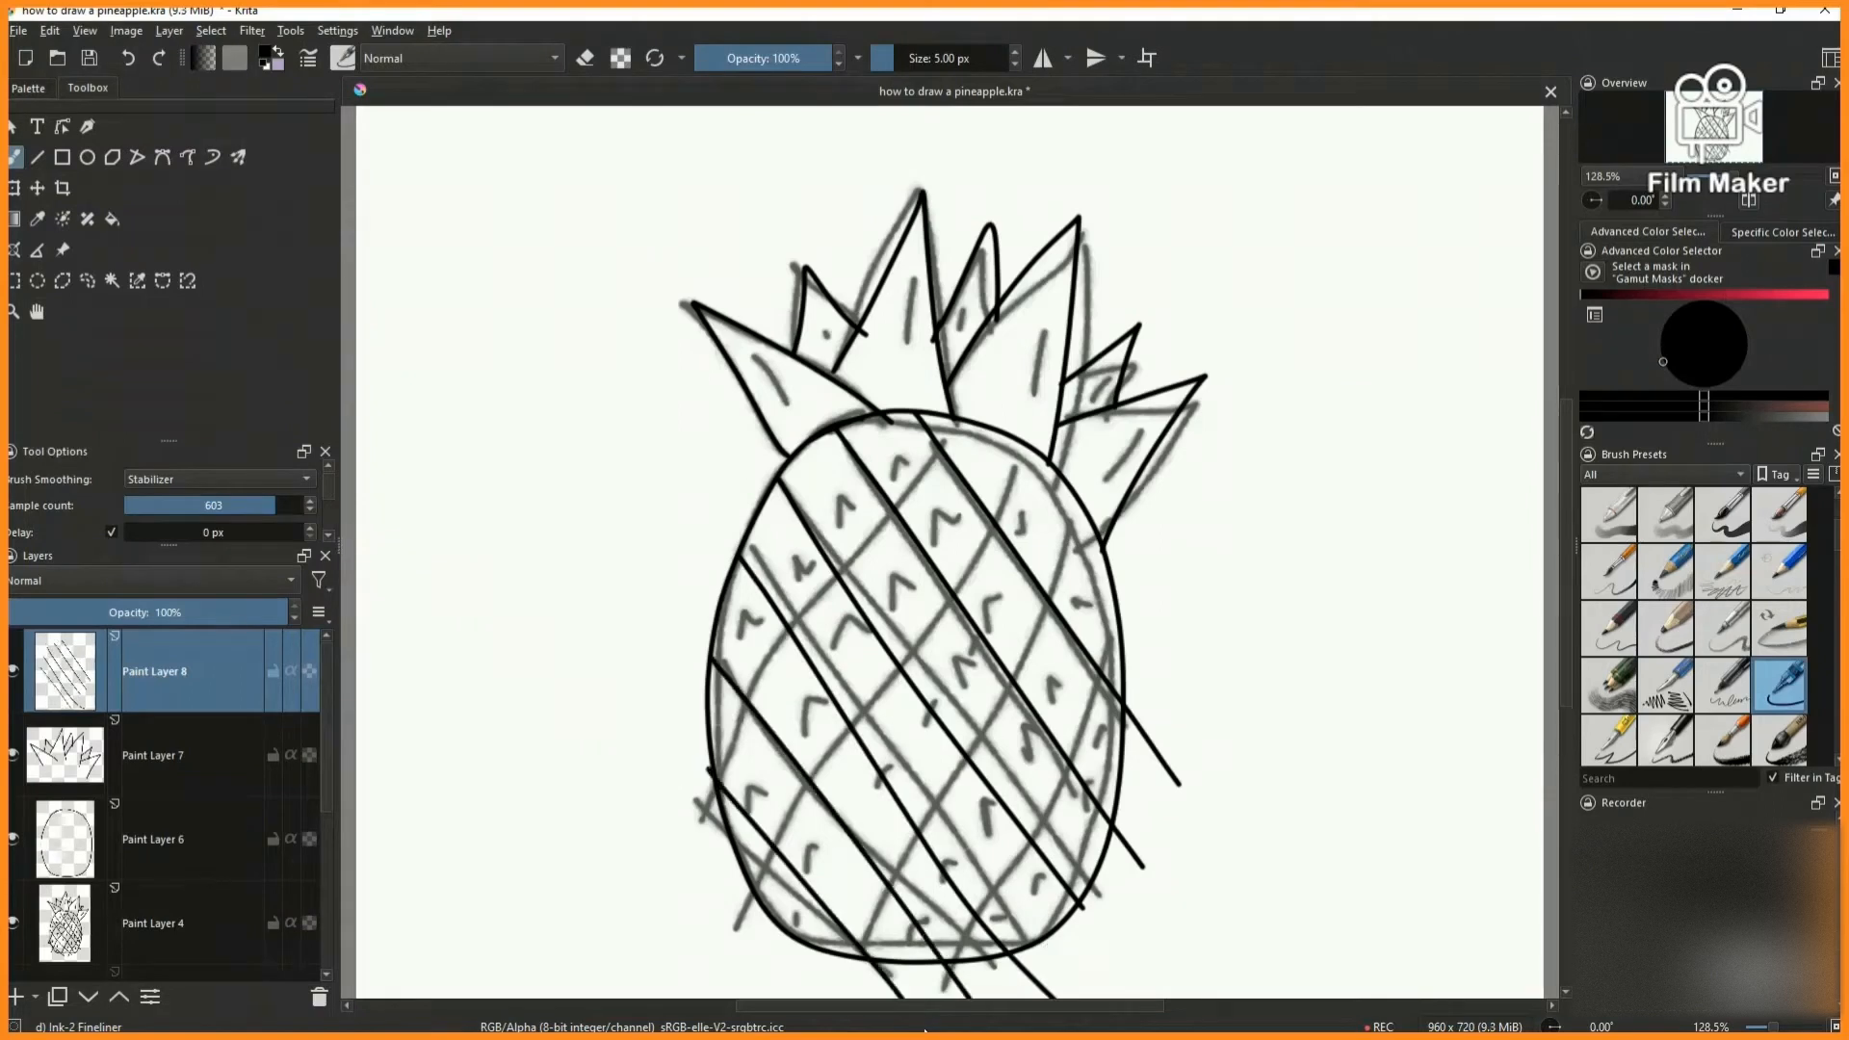
# - On another new paint layer, ink the opposite diagonals from upper right to lower left
pyautogui.press('Insert')
pyautogui.moveTo(957, 421); pyautogui.dragTo(656, 826)
pyautogui.moveTo(1045, 453); pyautogui.dragTo(698, 928)
pyautogui.moveTo(1104, 534); pyautogui.dragTo(785, 1000)
pyautogui.moveTo(1124, 646); pyautogui.dragTo(877, 1000)
# - Add a paint layer and ink the caret-shaped marks in the row of cells along the body's upper left edge
pyautogui.scroll(-1, 1009, 473)
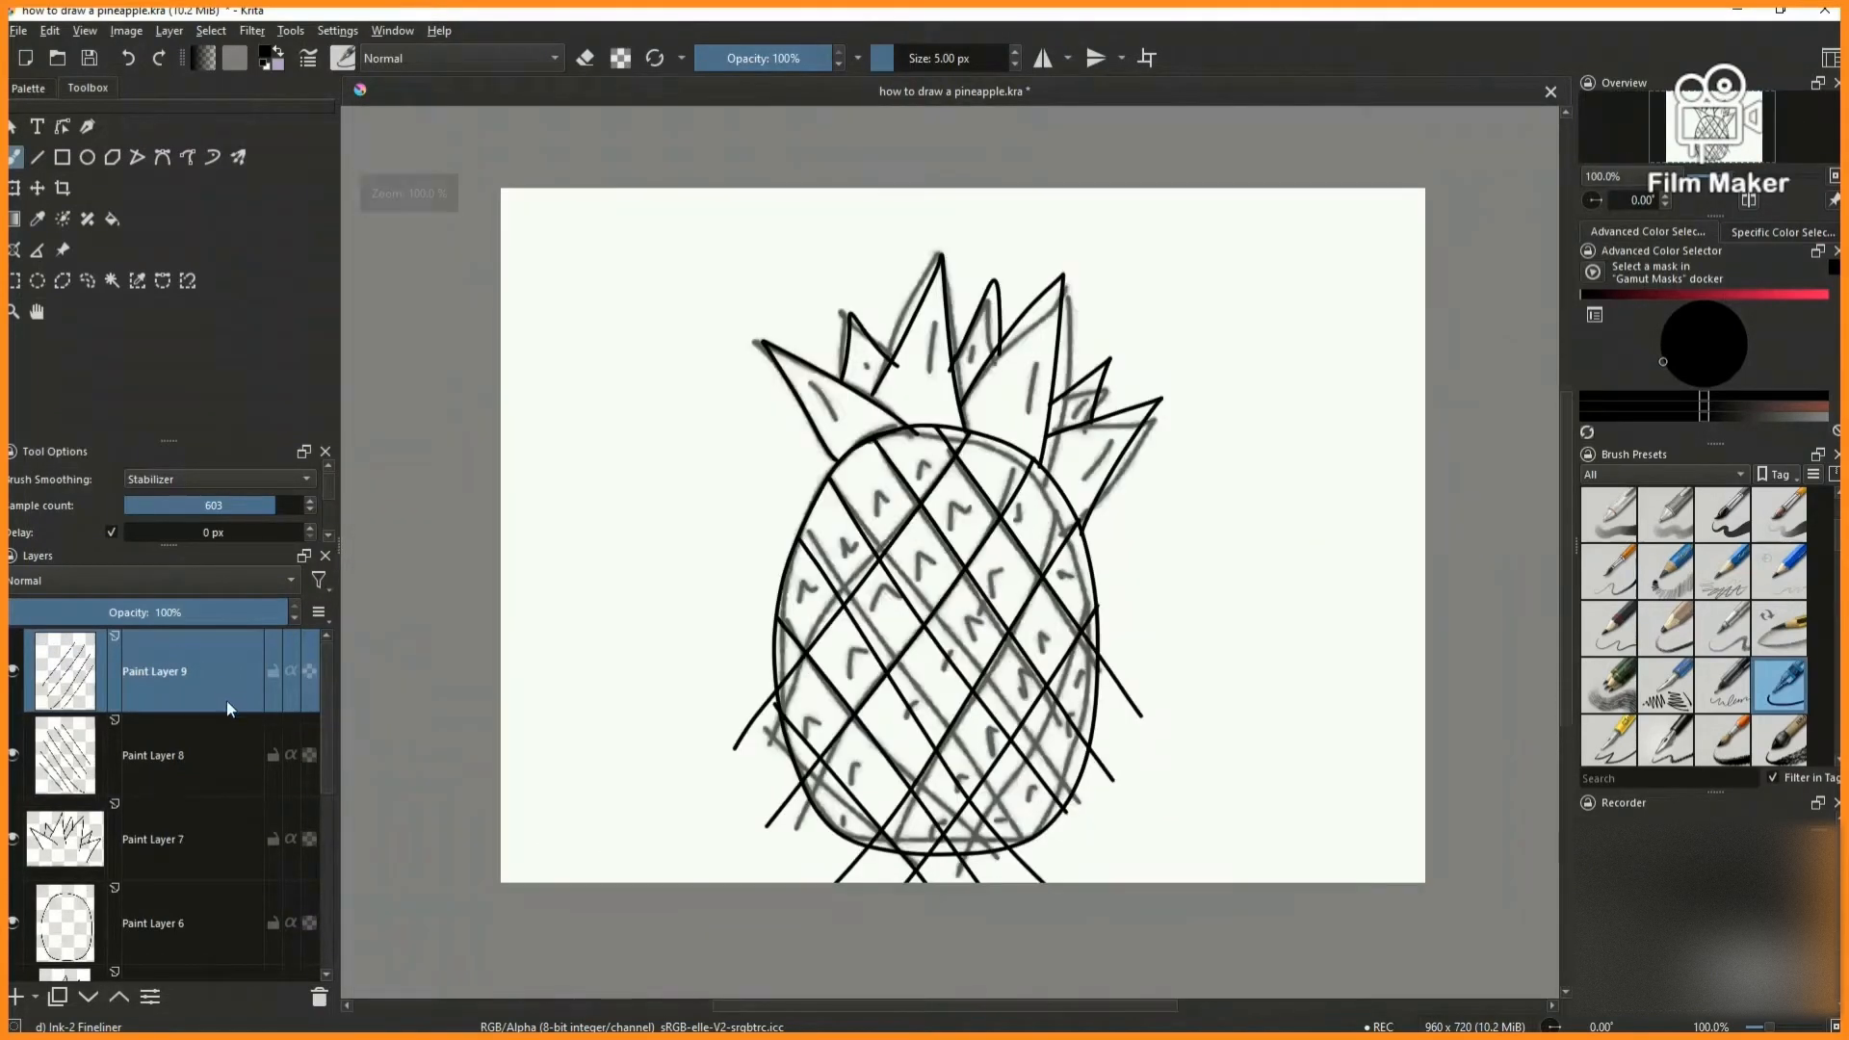
pyautogui.click(16, 997)
pyautogui.scroll(4, 803, 597)
pyautogui.moveTo(790, 619); pyautogui.dragTo(860, 570)
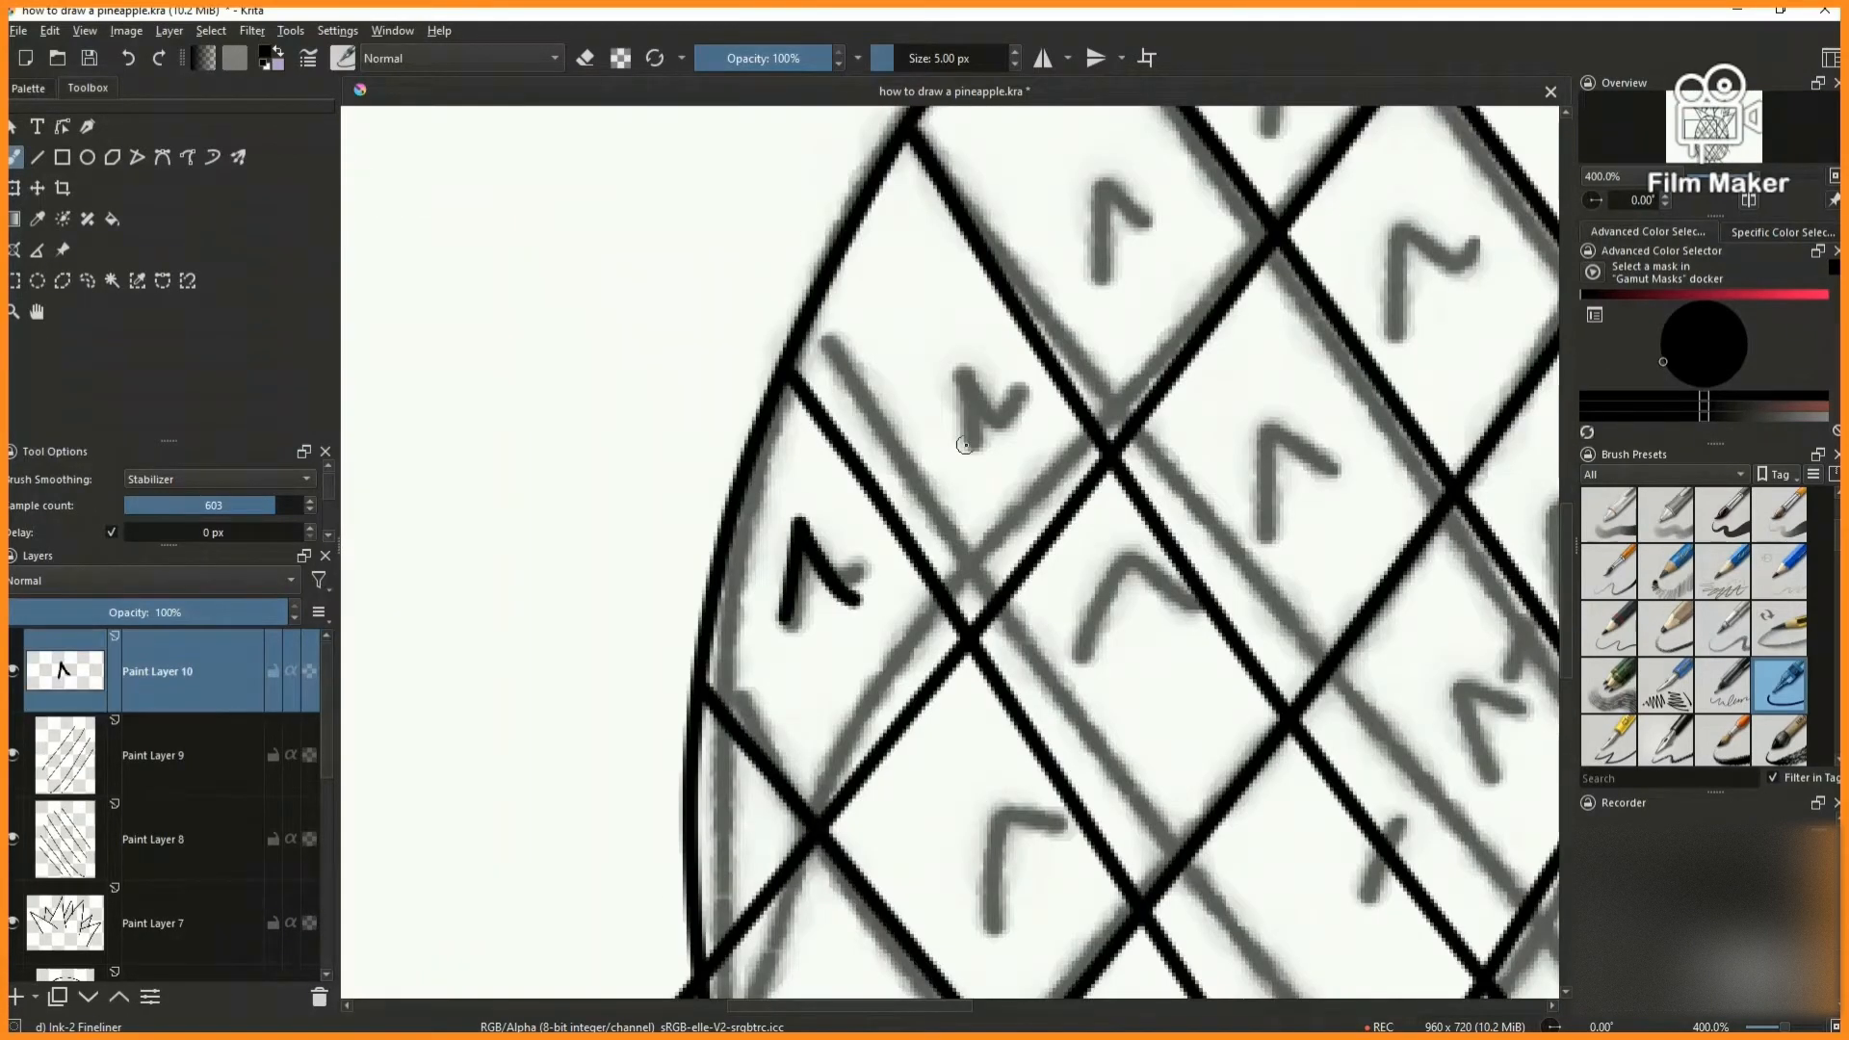
pyautogui.moveTo(961, 448); pyautogui.dragTo(1025, 403)
pyautogui.scroll(-3, 1040, 356)
pyautogui.press('2')
pyautogui.scroll(1, 865, 482)
pyautogui.moveTo(837, 530); pyautogui.dragTo(908, 464)
pyautogui.scroll(-1, 903, 472)
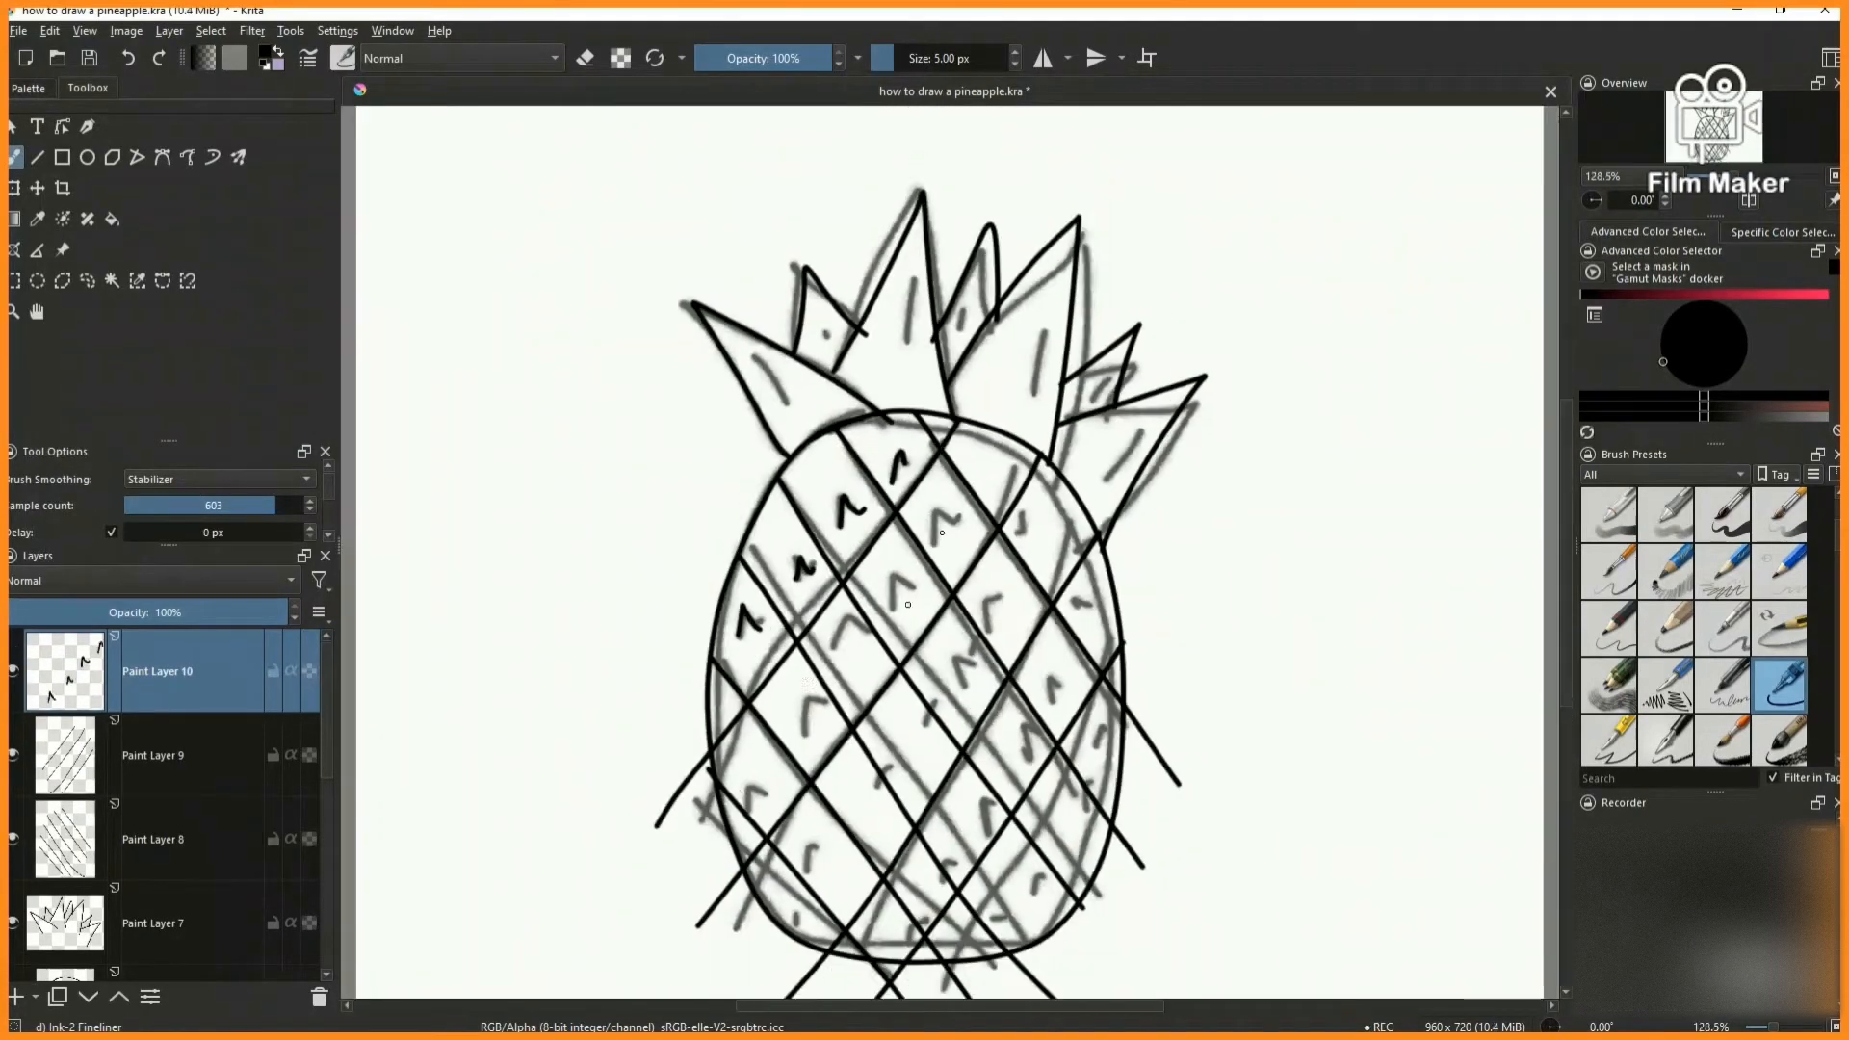
# - Set the stabilizer sample count to 188 and ink caret-shaped marks in the cells across the upper body
pyautogui.scroll(2, 747, 809)
pyautogui.moveTo(749, 813); pyautogui.dragTo(786, 778)
pyautogui.moveTo(195, 504); pyautogui.dragTo(227, 504)
pyautogui.moveTo(895, 602); pyautogui.dragTo(894, 571)
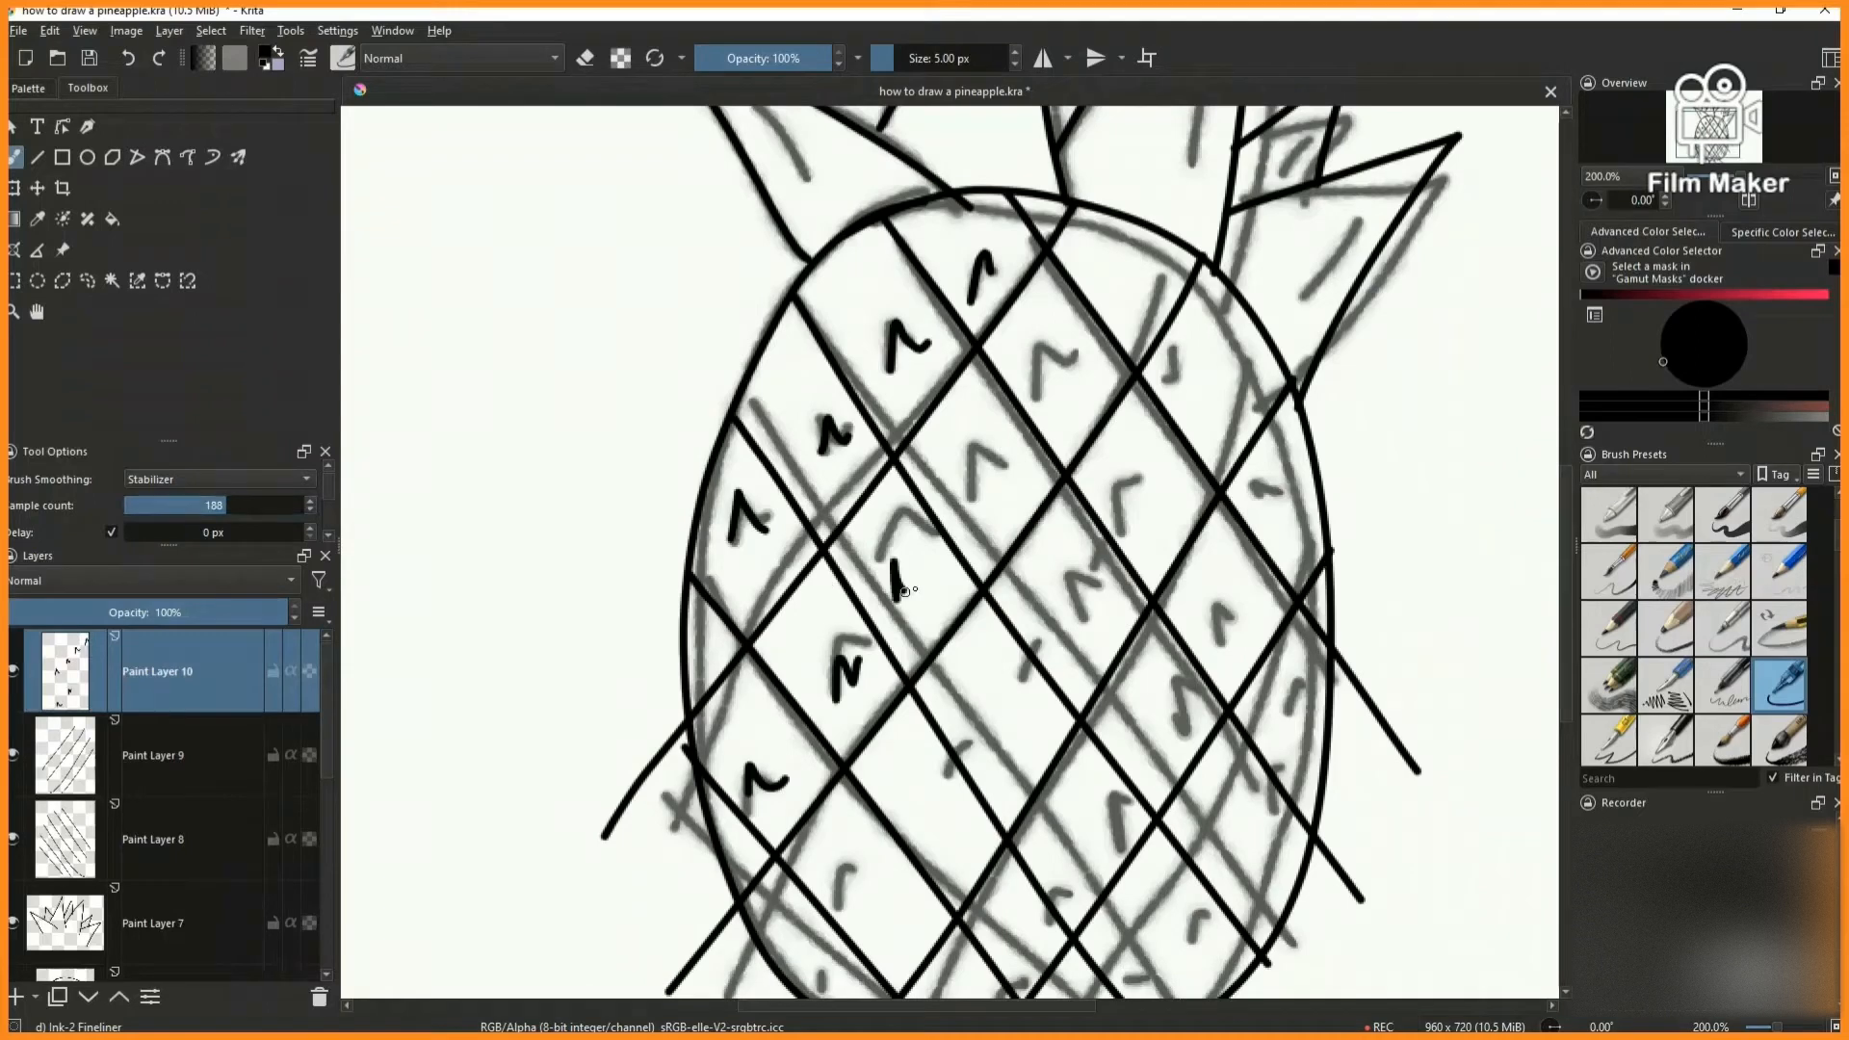
pyautogui.moveTo(1052, 414); pyautogui.dragTo(1078, 370)
pyautogui.moveTo(1125, 324); pyautogui.dragTo(1148, 279)
pyautogui.moveTo(1176, 400); pyautogui.dragTo(1208, 386)
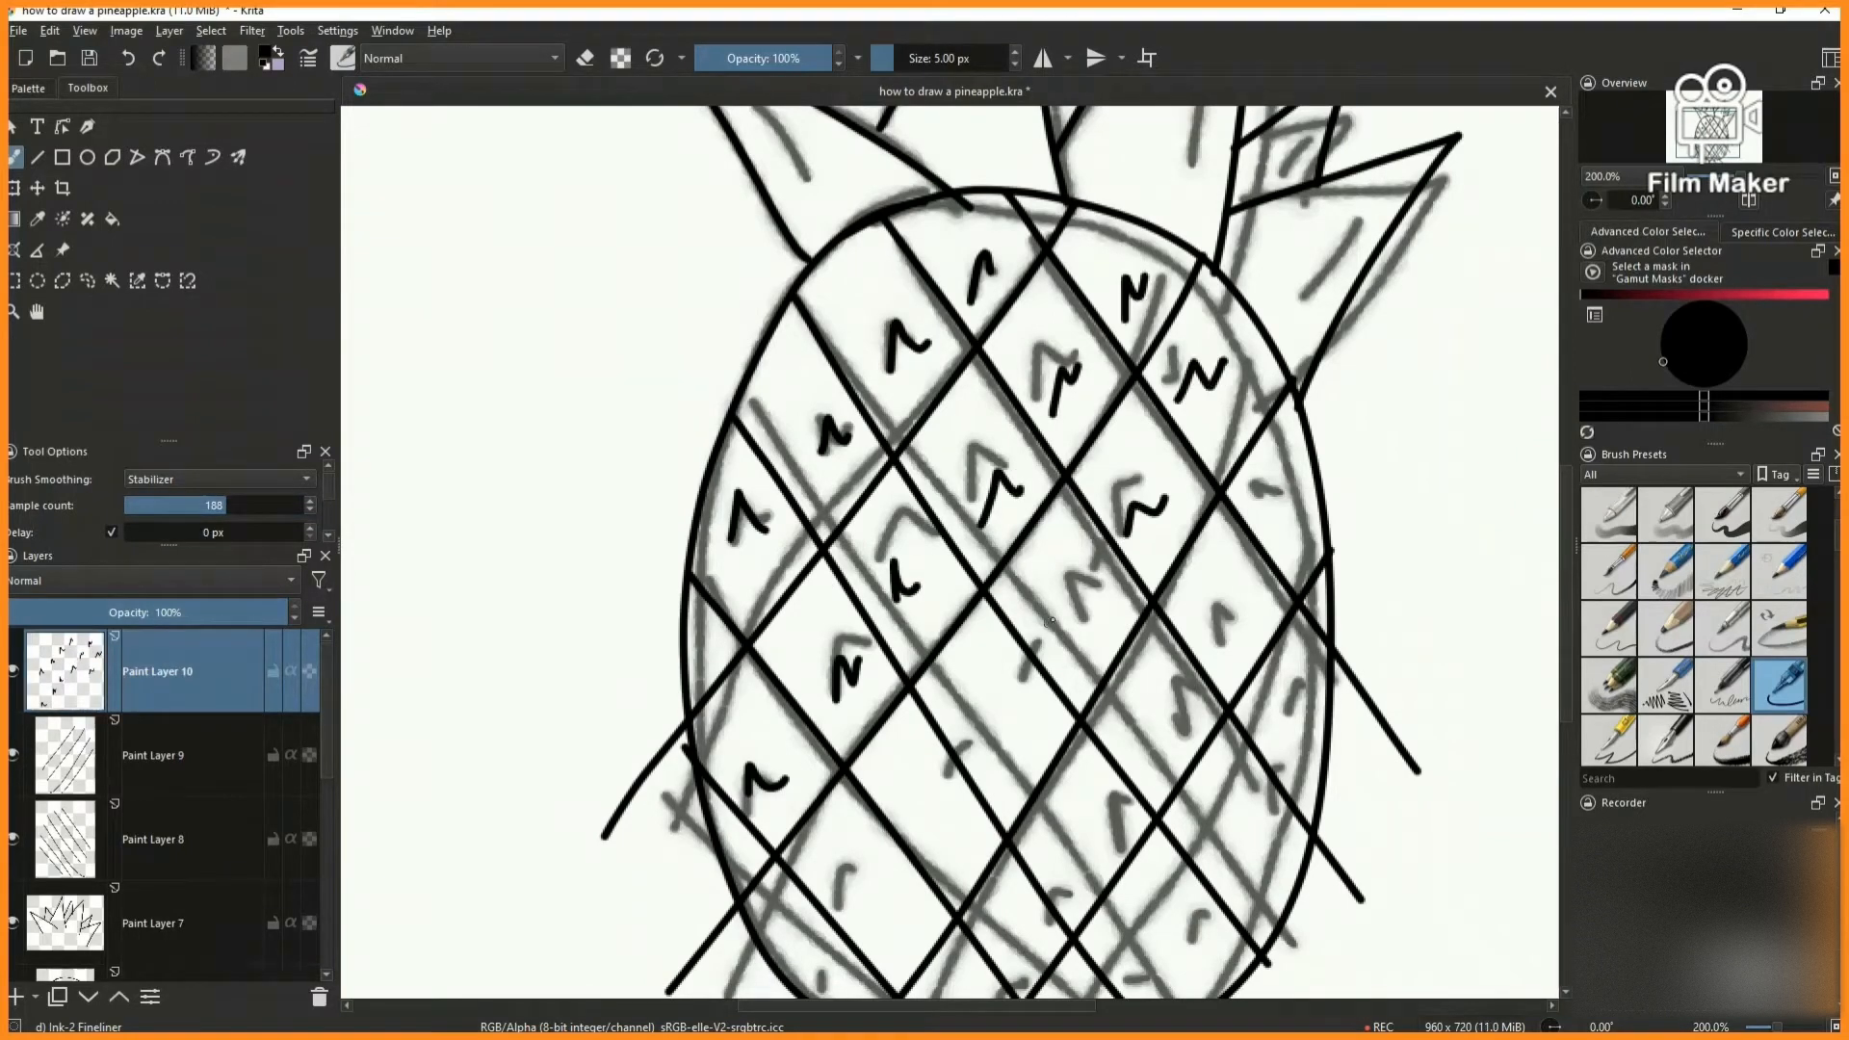
# - Ink caret-shaped marks in the remaining cells of the lower body, the right edge and the small cell at the crown
pyautogui.moveTo(998, 682); pyautogui.dragTo(988, 738)
pyautogui.scroll(-1, 989, 737)
pyautogui.moveTo(941, 826); pyautogui.dragTo(957, 816)
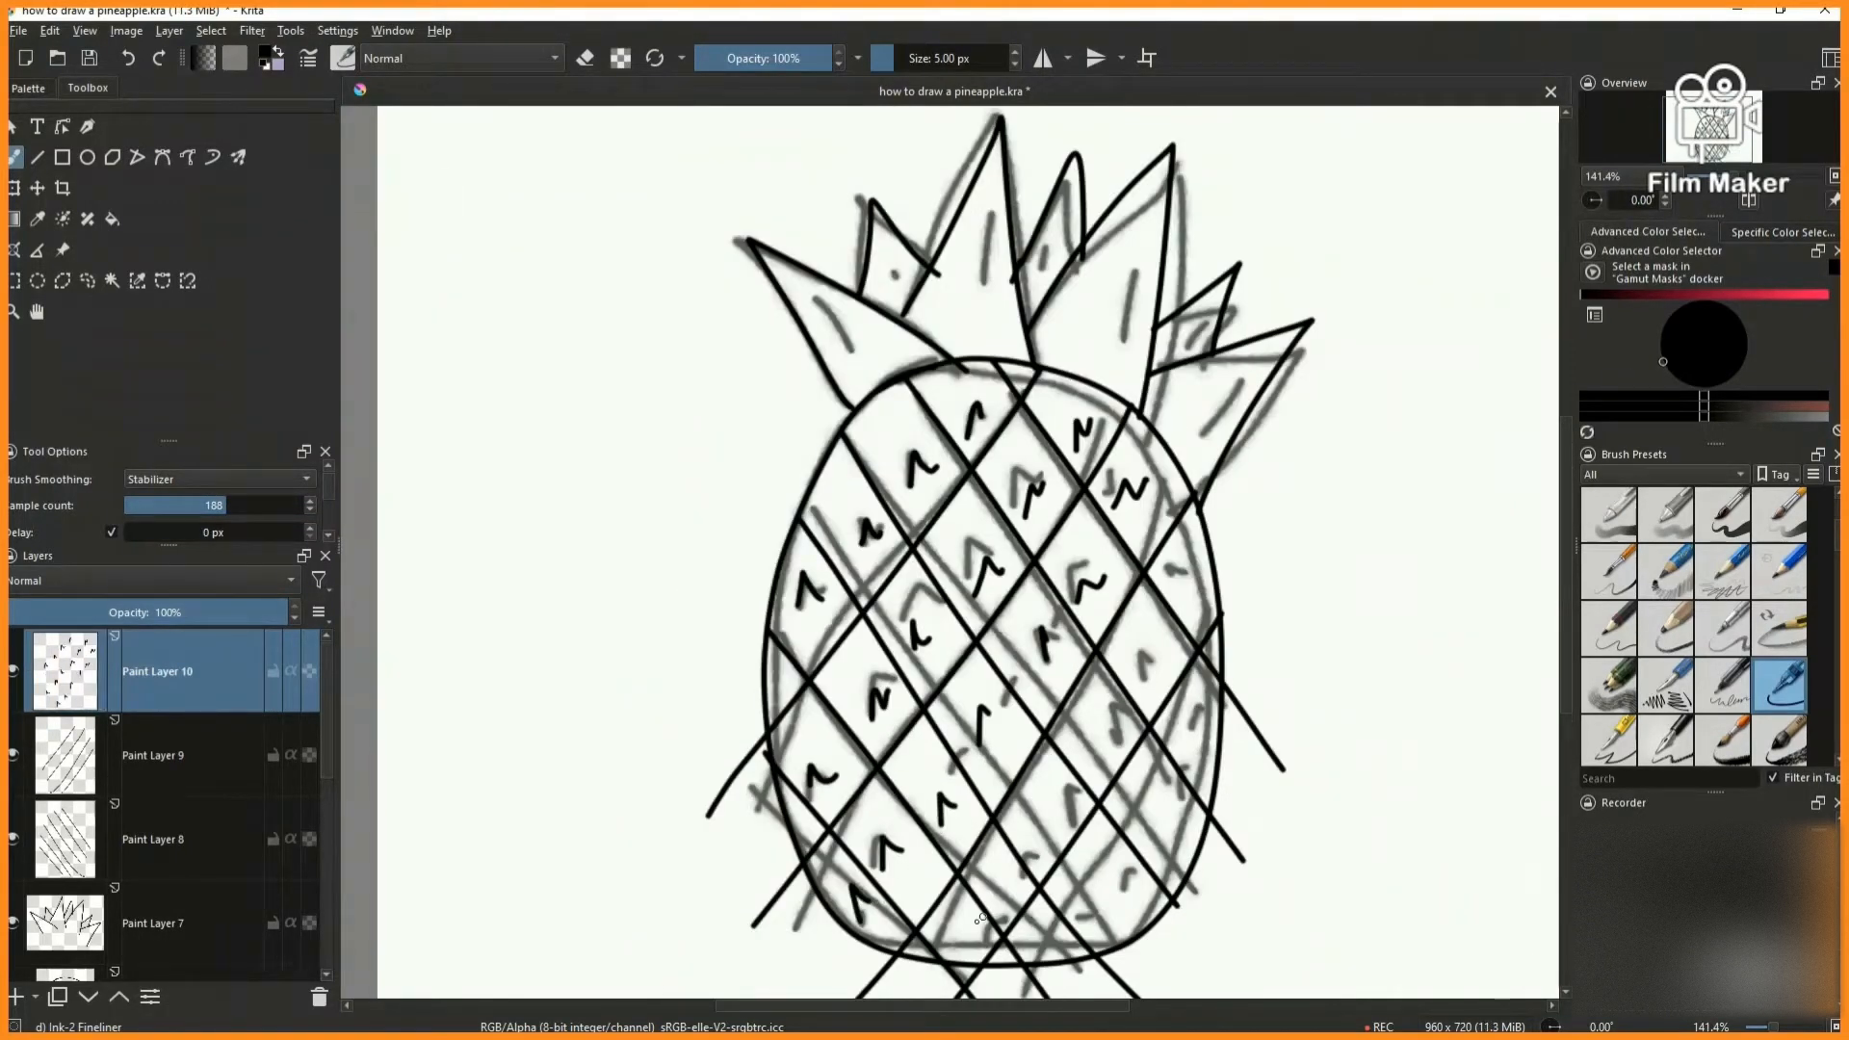
pyautogui.moveTo(992, 889); pyautogui.dragTo(1018, 886)
pyautogui.moveTo(1089, 757); pyautogui.dragTo(1111, 744)
pyautogui.moveTo(1146, 687); pyautogui.dragTo(1163, 663)
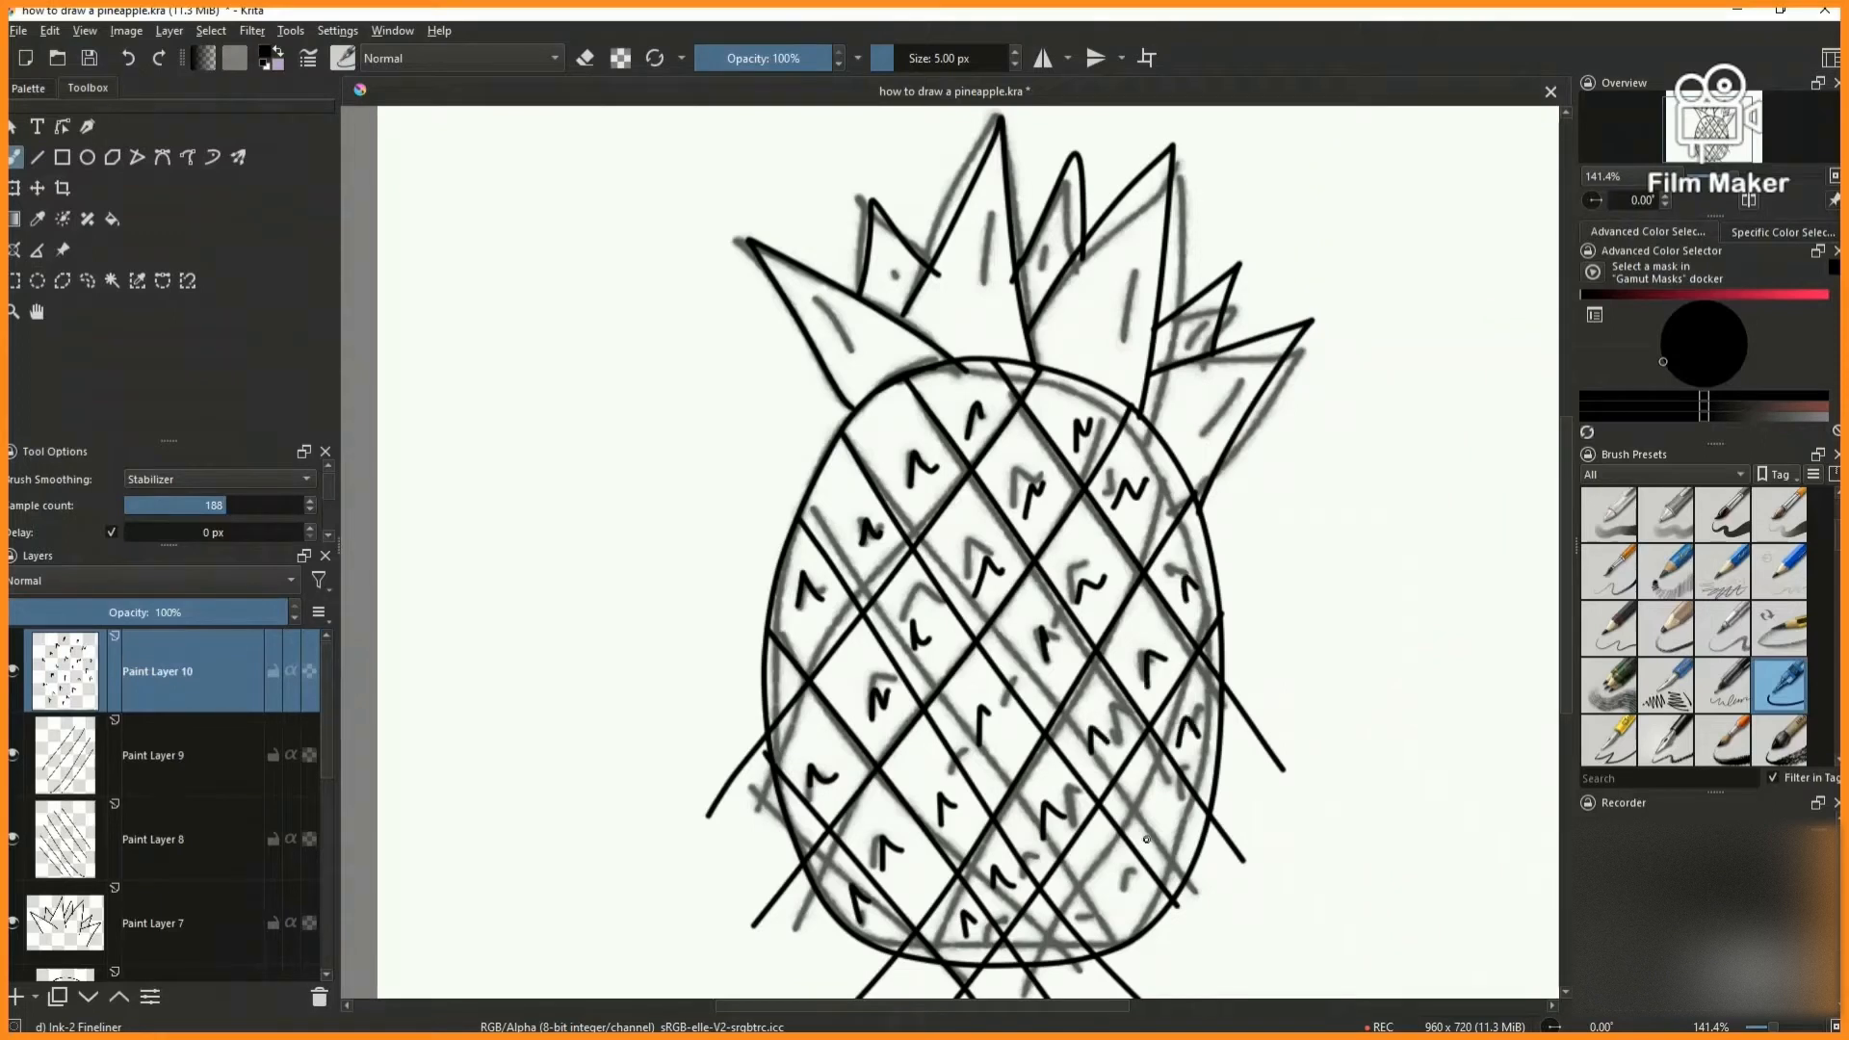
pyautogui.moveTo(1012, 376); pyautogui.dragTo(1025, 373)
# - Add a new paint layer and hide the grey sketch layer so only the inked line art shows
pyautogui.click(16, 997)
pyautogui.scroll(-5, 145, 848)
pyautogui.click(14, 755)
pyautogui.scroll(5, 162, 852)
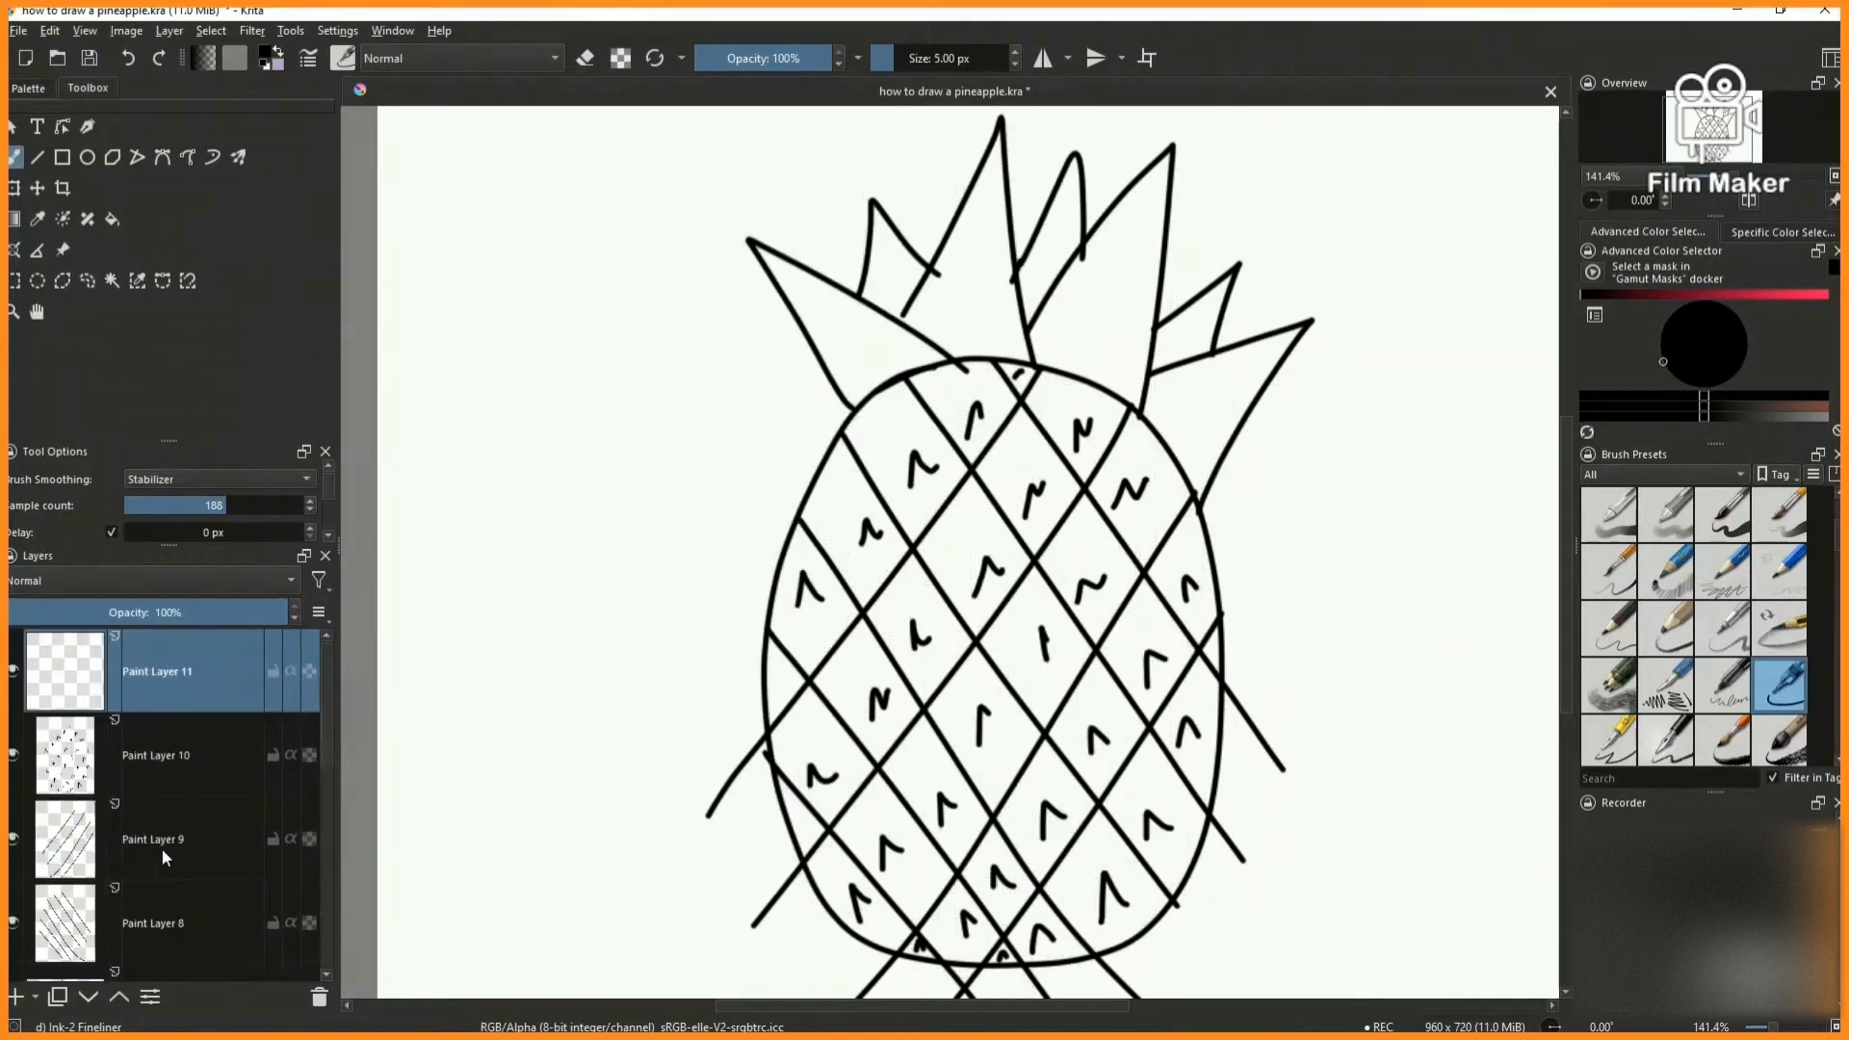
# - With the Eraser Circle brush, erase the diagonal line ends outside the body outline on Paint Layer 9 and Paint Layer 8
pyautogui.scroll(3, 1675, 597)
pyautogui.click(1610, 516)
pyautogui.click(183, 839)
pyautogui.moveTo(714, 746); pyautogui.dragTo(732, 852)
pyautogui.moveTo(723, 731)
pyautogui.mouseDown()
pyautogui.moveTo(771, 908)
pyautogui.moveTo(932, 997)
pyautogui.mouseUp()
pyautogui.press('pagedown')
pyautogui.moveTo(1221, 657)
pyautogui.mouseDown()
pyautogui.moveTo(1259, 743)
pyautogui.moveTo(1236, 862)
pyautogui.moveTo(1147, 974)
pyautogui.moveTo(930, 987)
pyautogui.mouseUp()
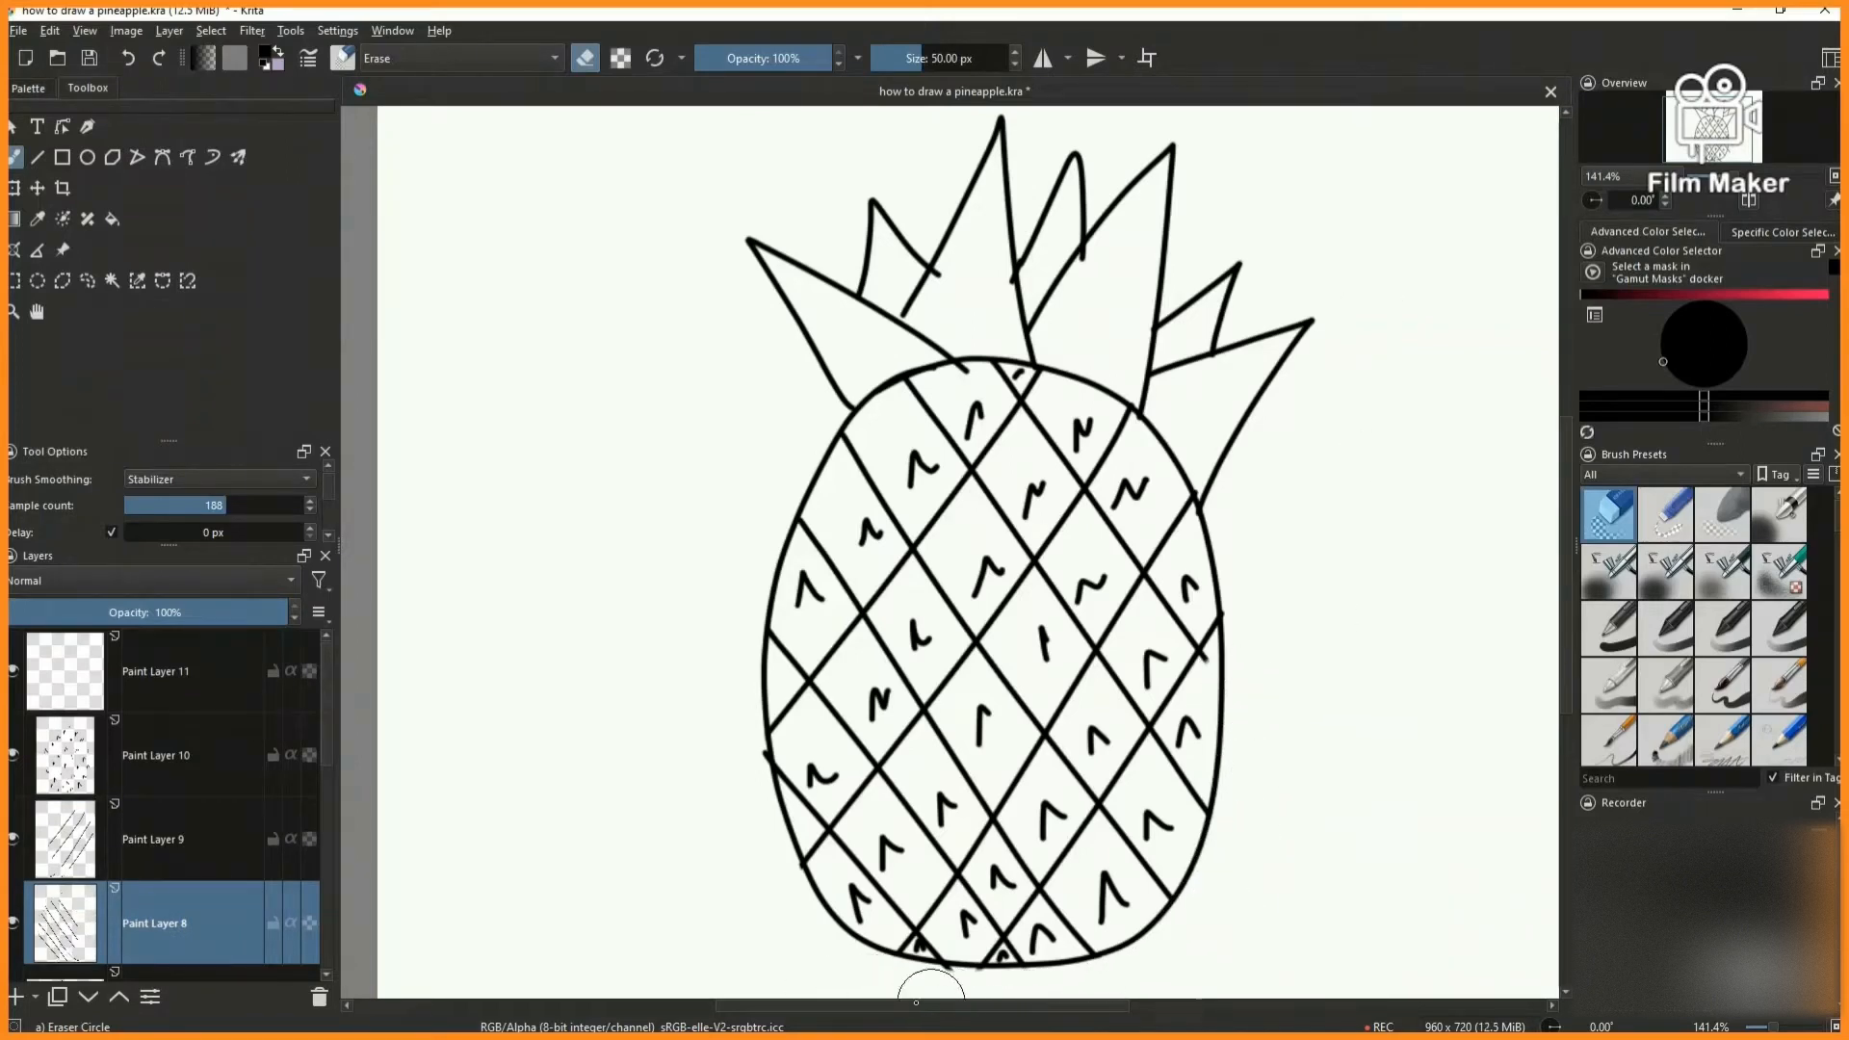
# - Make the empty Paint Layer 11 active and choose the Basic-5 Size Opacity brush
pyautogui.press('pageup')
pyautogui.press('pageup')
pyautogui.press('pageup')
pyautogui.scroll(-3, 1771, 667)
pyautogui.scroll(3, 1775, 674)
pyautogui.click(1778, 676)
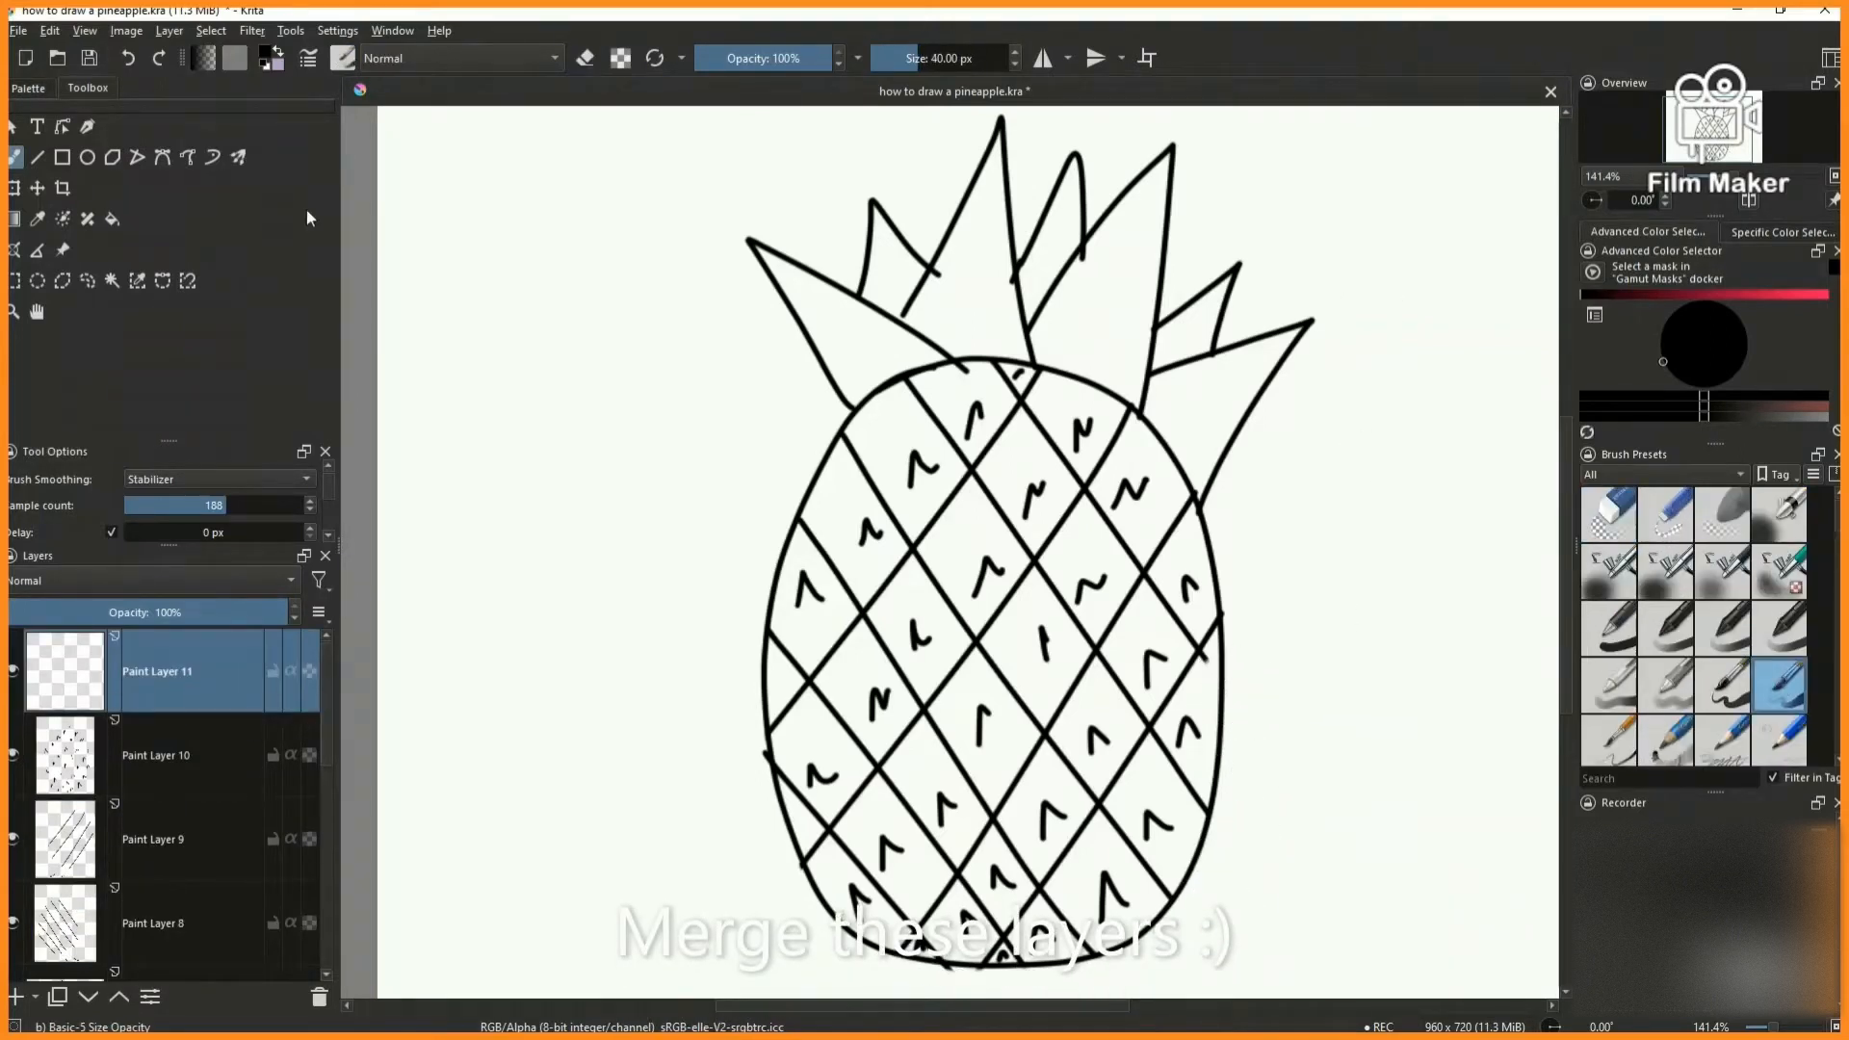
# - Merge the inked layers down into Paint Layer 6 and shift the combined line art to the left
pyautogui.rightClick(125, 754)
pyautogui.click(205, 449)
pyautogui.rightClick(187, 753)
pyautogui.click(265, 448)
pyautogui.rightClick(185, 754)
pyautogui.click(270, 449)
pyautogui.rightClick(213, 754)
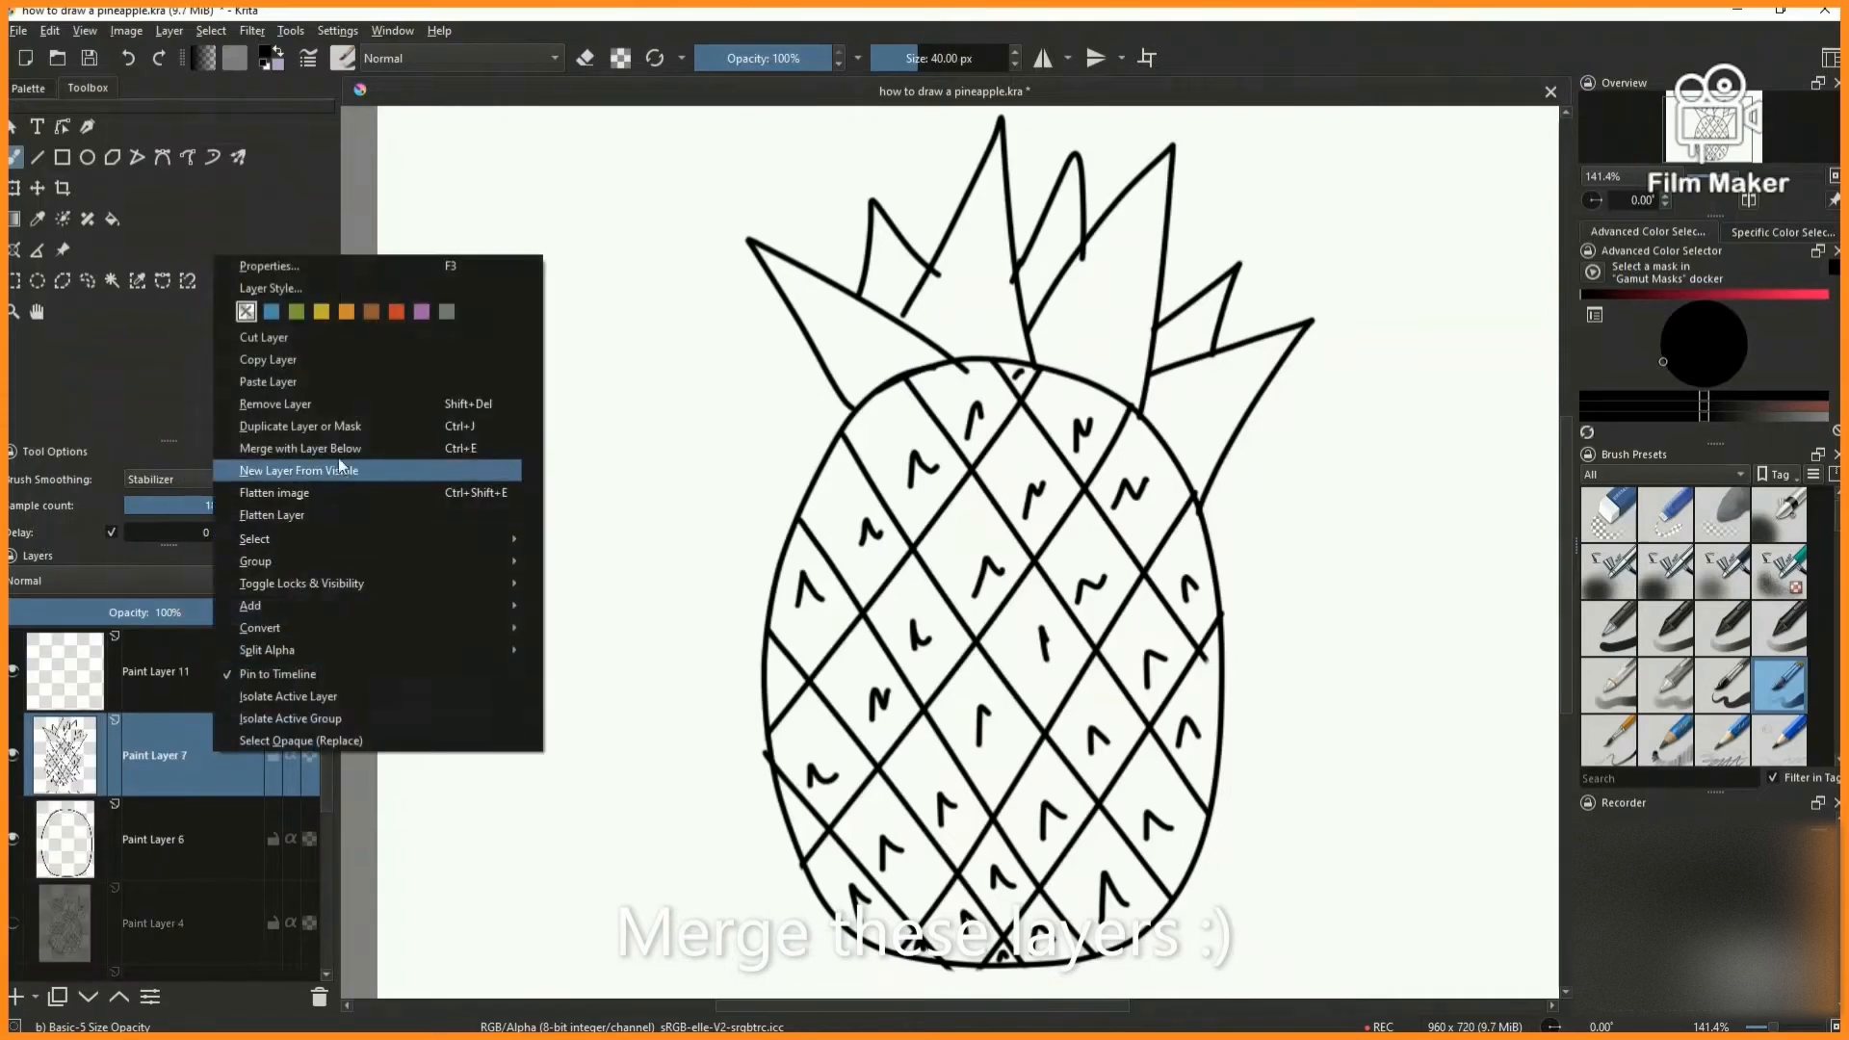
pyautogui.click(288, 449)
pyautogui.hotkey('ctrl', 't')
pyautogui.moveTo(1105, 556); pyautogui.dragTo(1011, 553)
# - Brush a golden yellow stroke on Paint Layer 11 and move that layer below the line art
pyautogui.click(13, 157)
pyautogui.click(29, 88)
pyautogui.click(203, 288)
pyautogui.click(155, 671)
pyautogui.moveTo(793, 469); pyautogui.dragTo(752, 581)
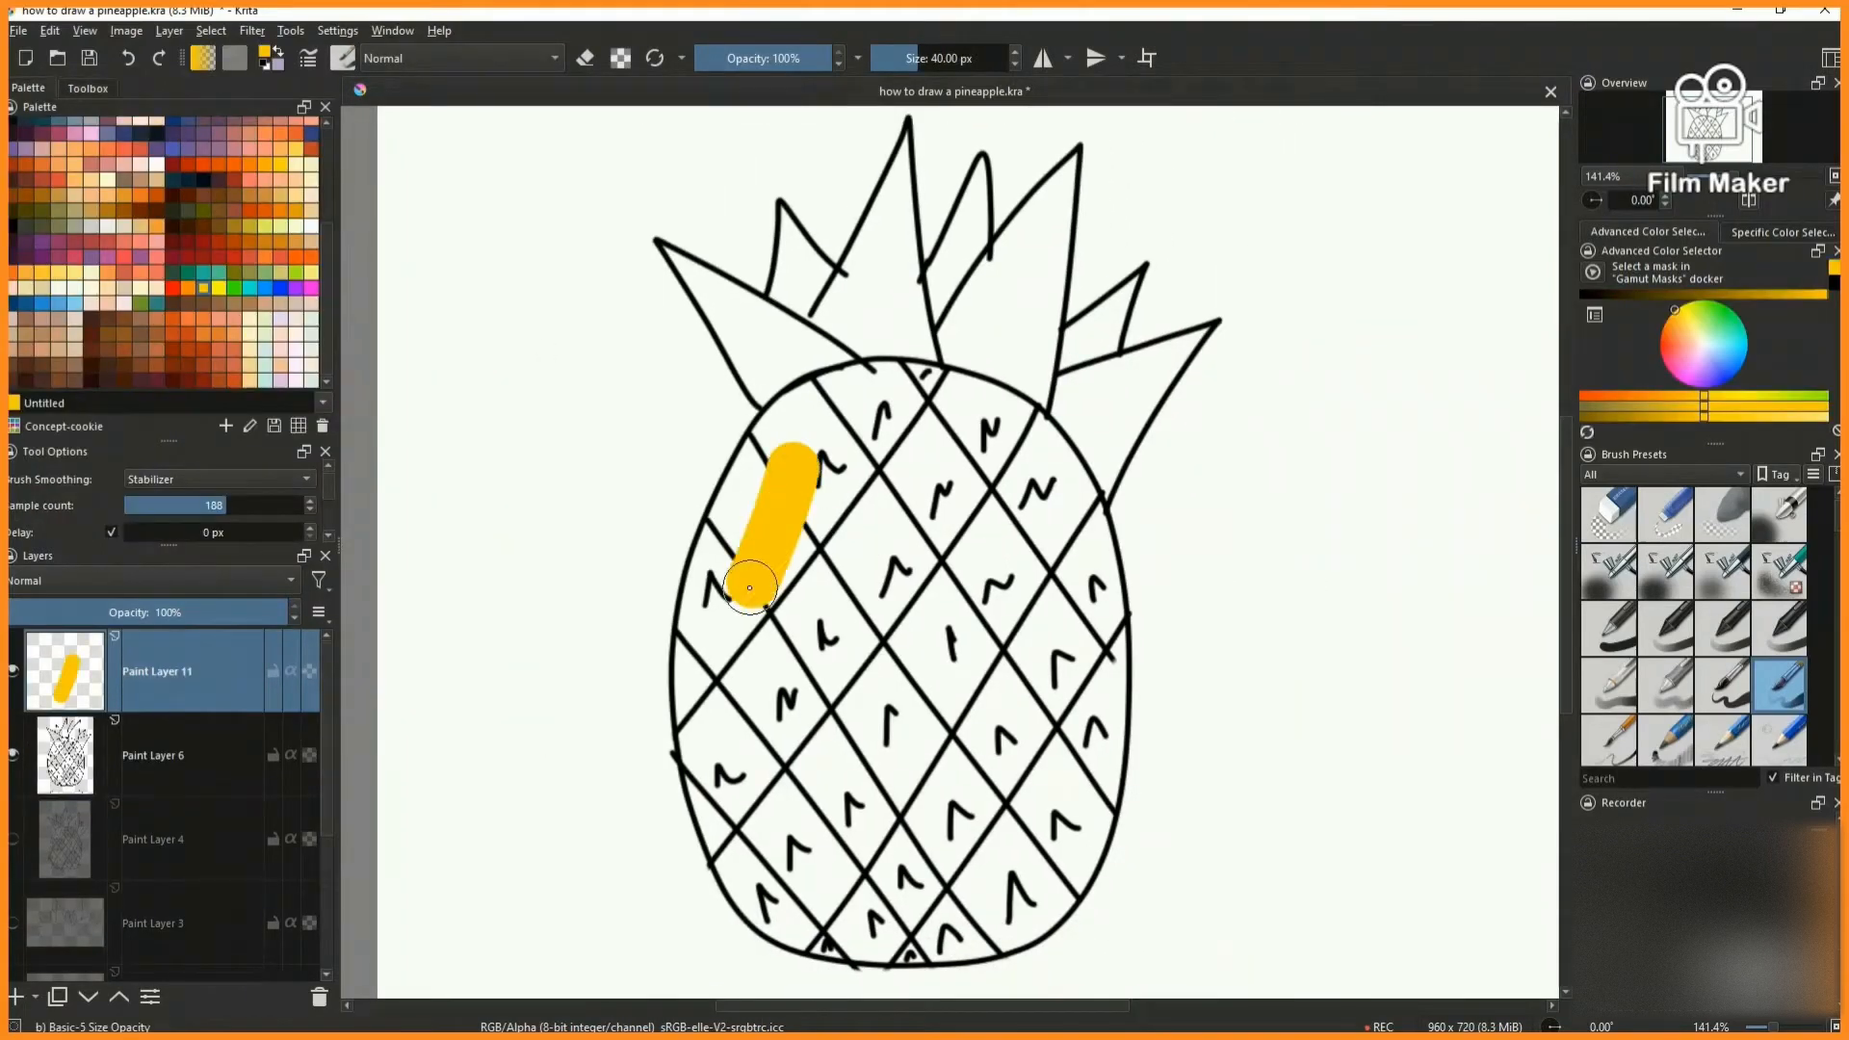
pyautogui.click(87, 997)
# - Adjust the colour to a warm orange-yellow and paint the whole pineapple body on Paint Layer 11
pyautogui.click(1640, 399)
pyautogui.moveTo(823, 484); pyautogui.dragTo(790, 628)
pyautogui.moveTo(1697, 349); pyautogui.dragTo(1672, 314)
pyautogui.moveTo(767, 489); pyautogui.dragTo(748, 663)
pyautogui.moveTo(808, 466)
pyautogui.mouseDown()
pyautogui.moveTo(761, 809)
pyautogui.moveTo(674, 751)
pyautogui.moveTo(925, 405)
pyautogui.moveTo(1115, 749)
pyautogui.moveTo(732, 867)
pyautogui.moveTo(939, 852)
pyautogui.moveTo(1291, 761)
pyautogui.moveTo(988, 416)
pyautogui.moveTo(1031, 438)
pyautogui.mouseUp()
# - Add a paint layer above the body colour and paint the crown leaves dark green
pyautogui.click(16, 997)
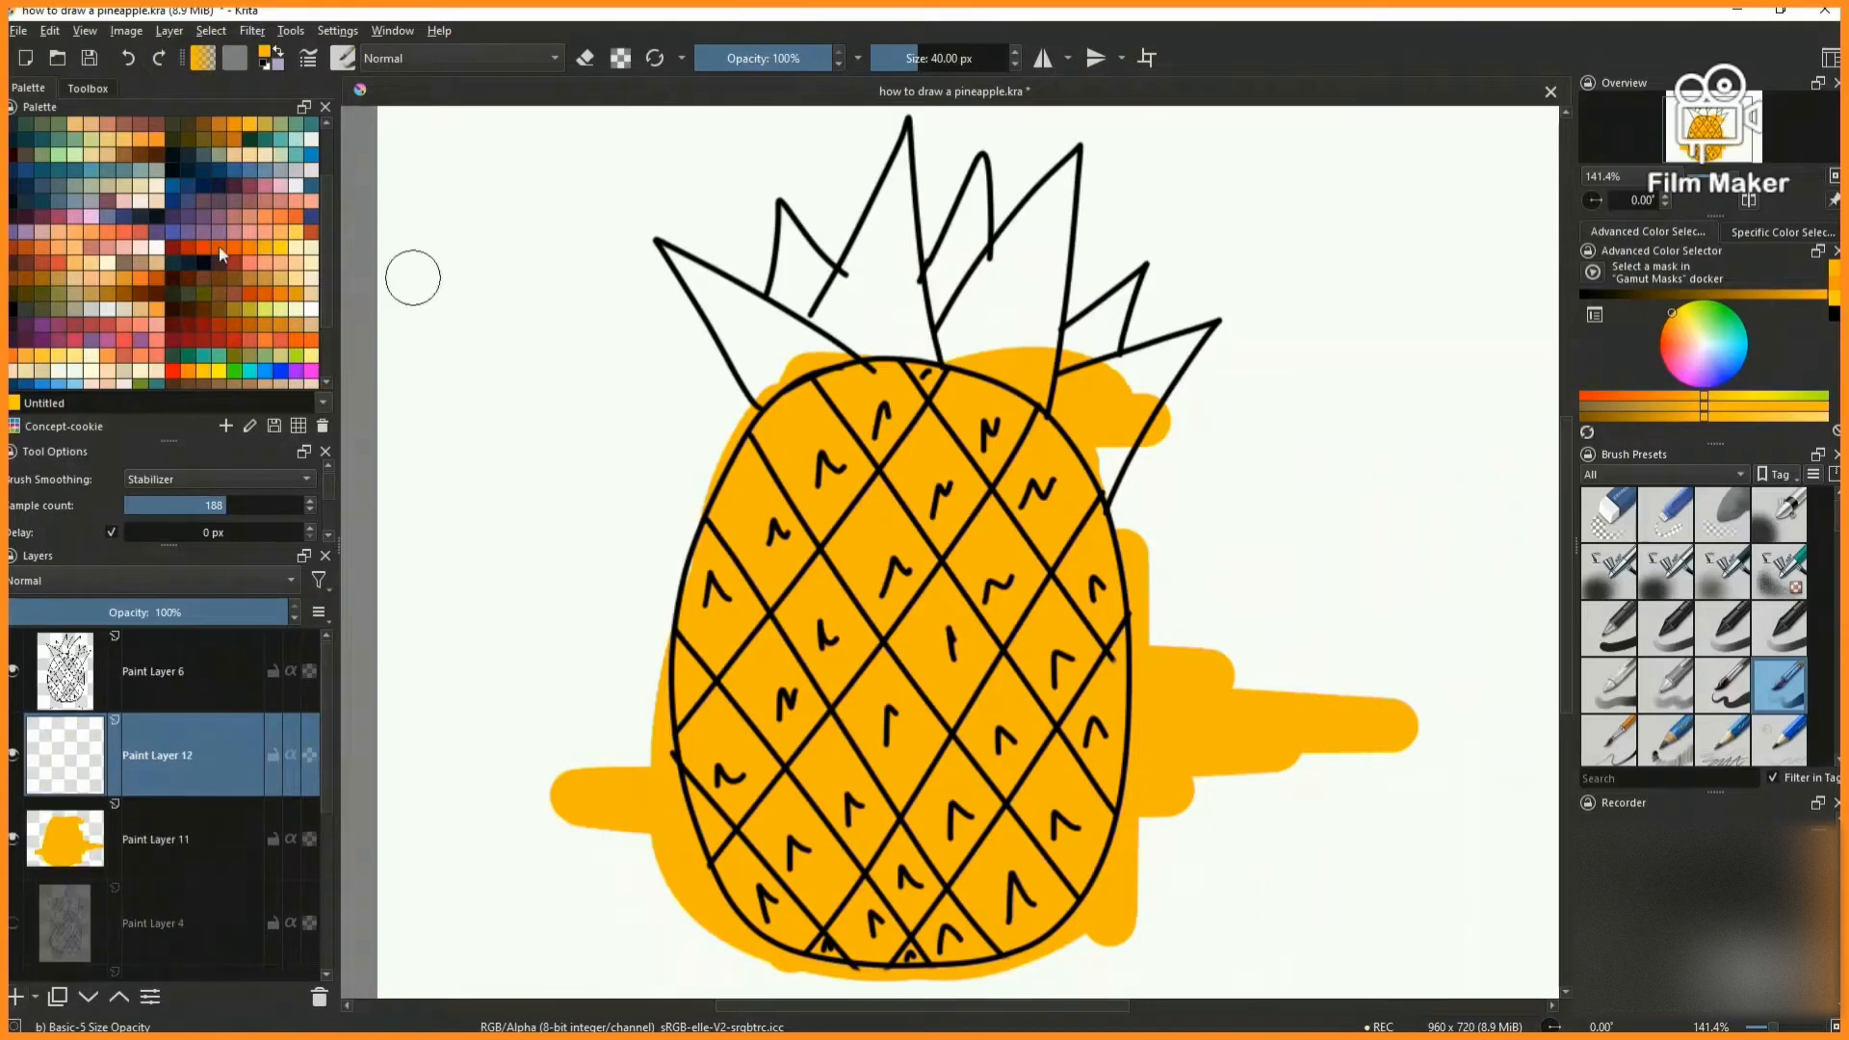
pyautogui.click(249, 139)
pyautogui.click(696, 298)
pyautogui.click(1716, 320)
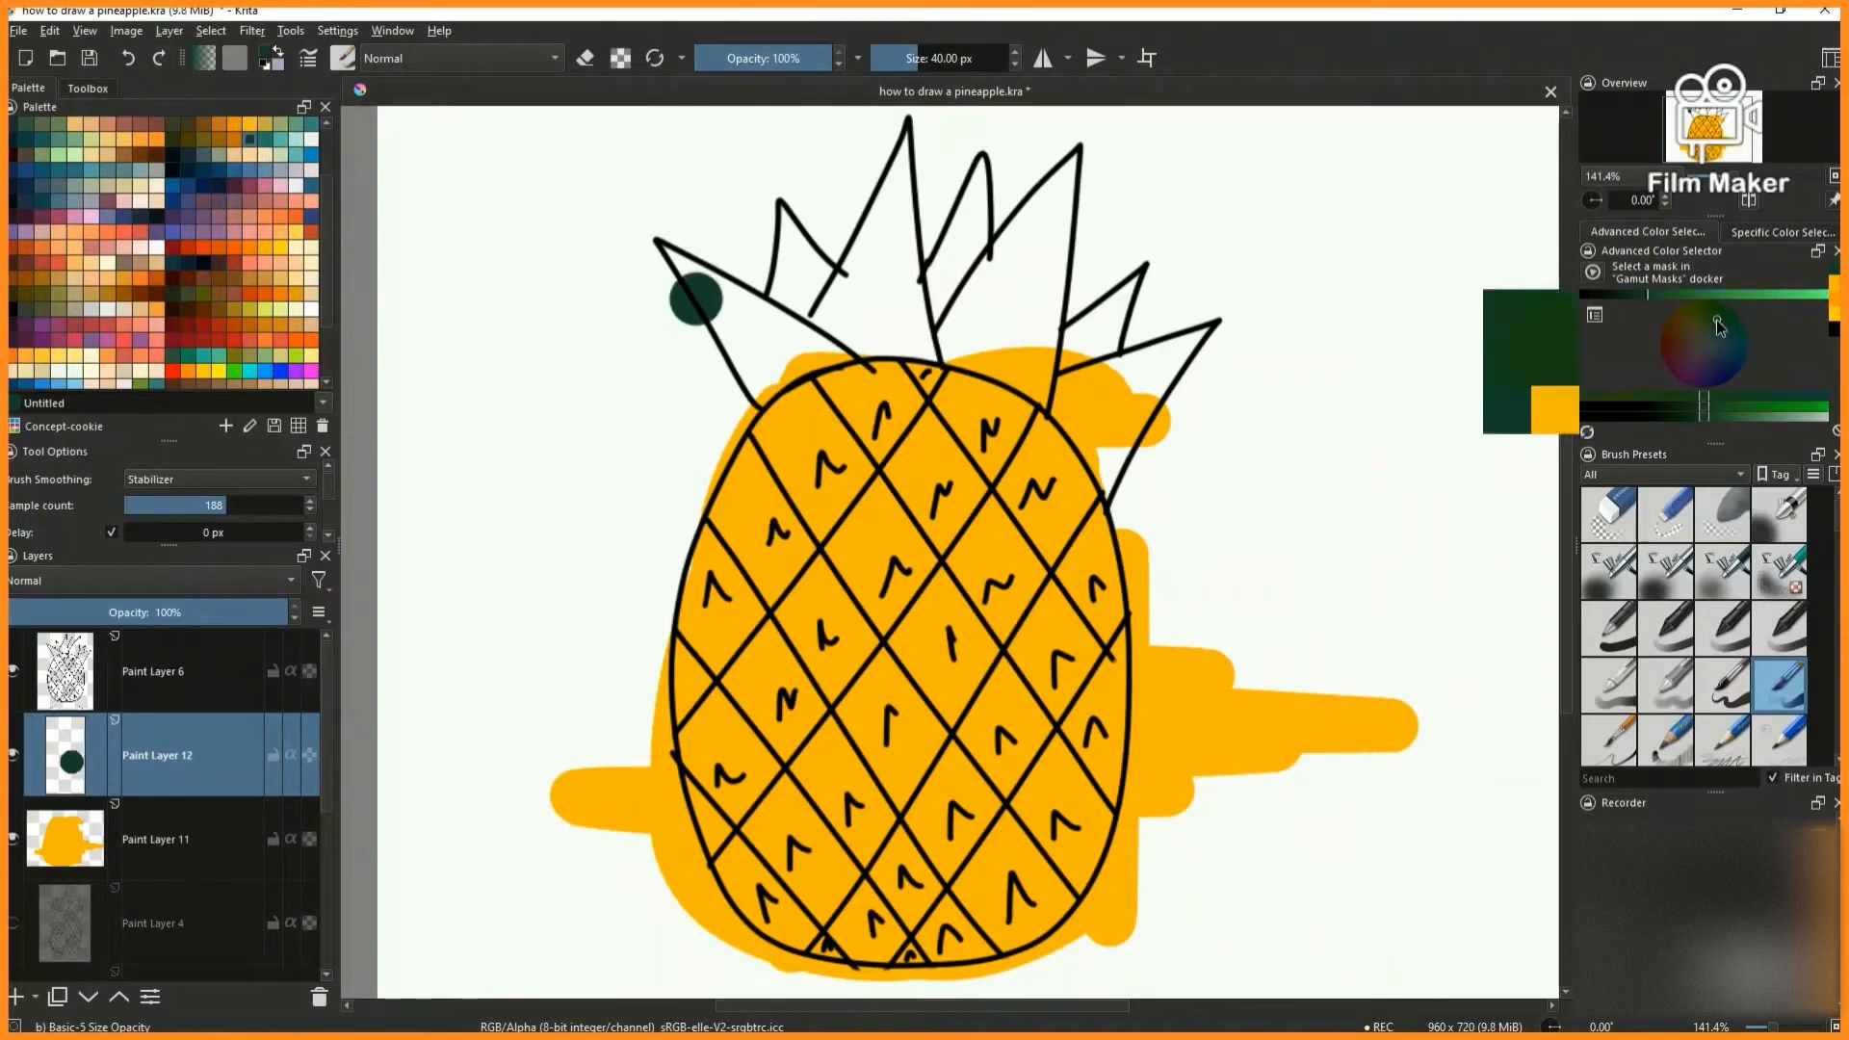
pyautogui.moveTo(674, 253)
pyautogui.mouseDown()
pyautogui.moveTo(751, 390)
pyautogui.moveTo(826, 342)
pyautogui.moveTo(713, 231)
pyautogui.moveTo(871, 277)
pyautogui.moveTo(1012, 366)
pyautogui.moveTo(812, 347)
pyautogui.moveTo(1014, 260)
pyautogui.moveTo(1108, 501)
pyautogui.moveTo(1049, 410)
pyautogui.mouseUp()
# - Add a paint layer above the green and use the Ink-2 Fineliner to draw a darker line along the leftmost leaf
pyautogui.click(160, 836)
pyautogui.click(159, 770)
pyautogui.click(15, 997)
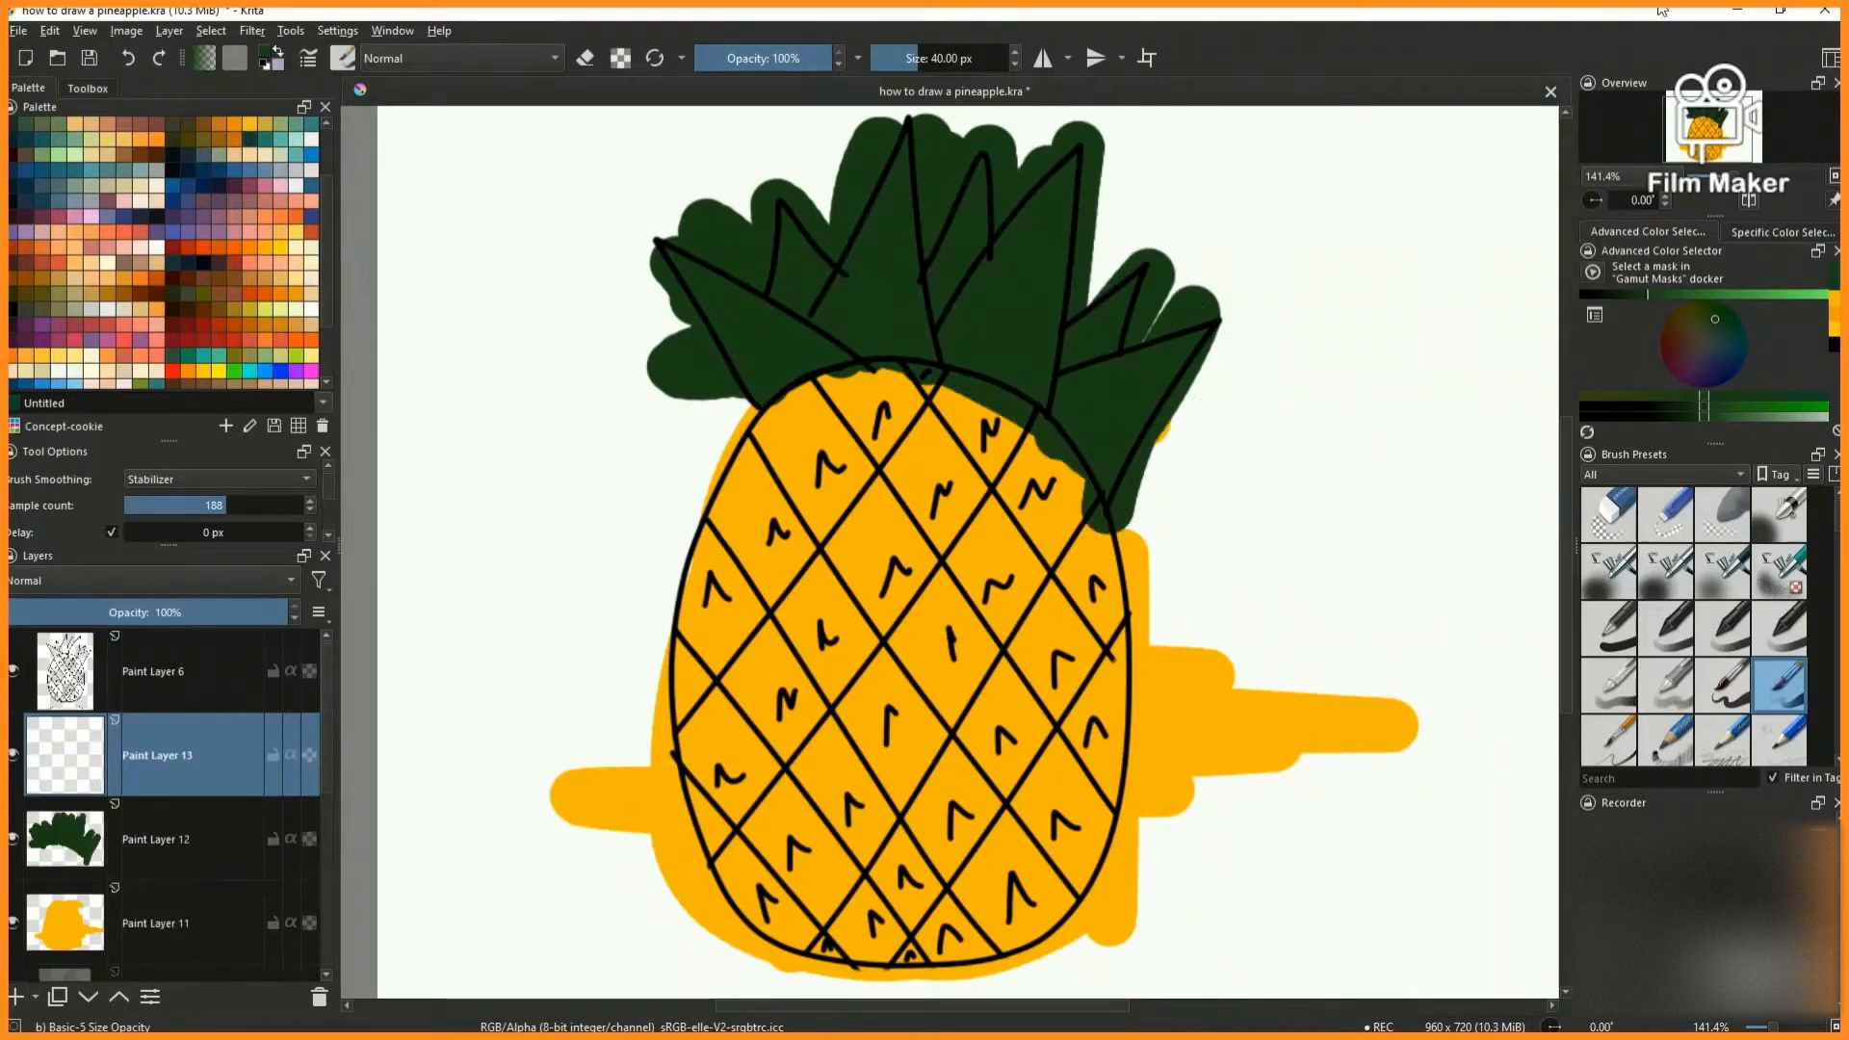
pyautogui.click(1620, 295)
pyautogui.scroll(-3, 1776, 674)
pyautogui.click(1780, 684)
pyautogui.scroll(4, 671, 248)
pyautogui.moveTo(654, 252); pyautogui.dragTo(1045, 879)
pyautogui.moveTo(887, 624); pyautogui.dragTo(1040, 881)
pyautogui.scroll(-6, 1007, 687)
pyautogui.scroll(2, 1271, 973)
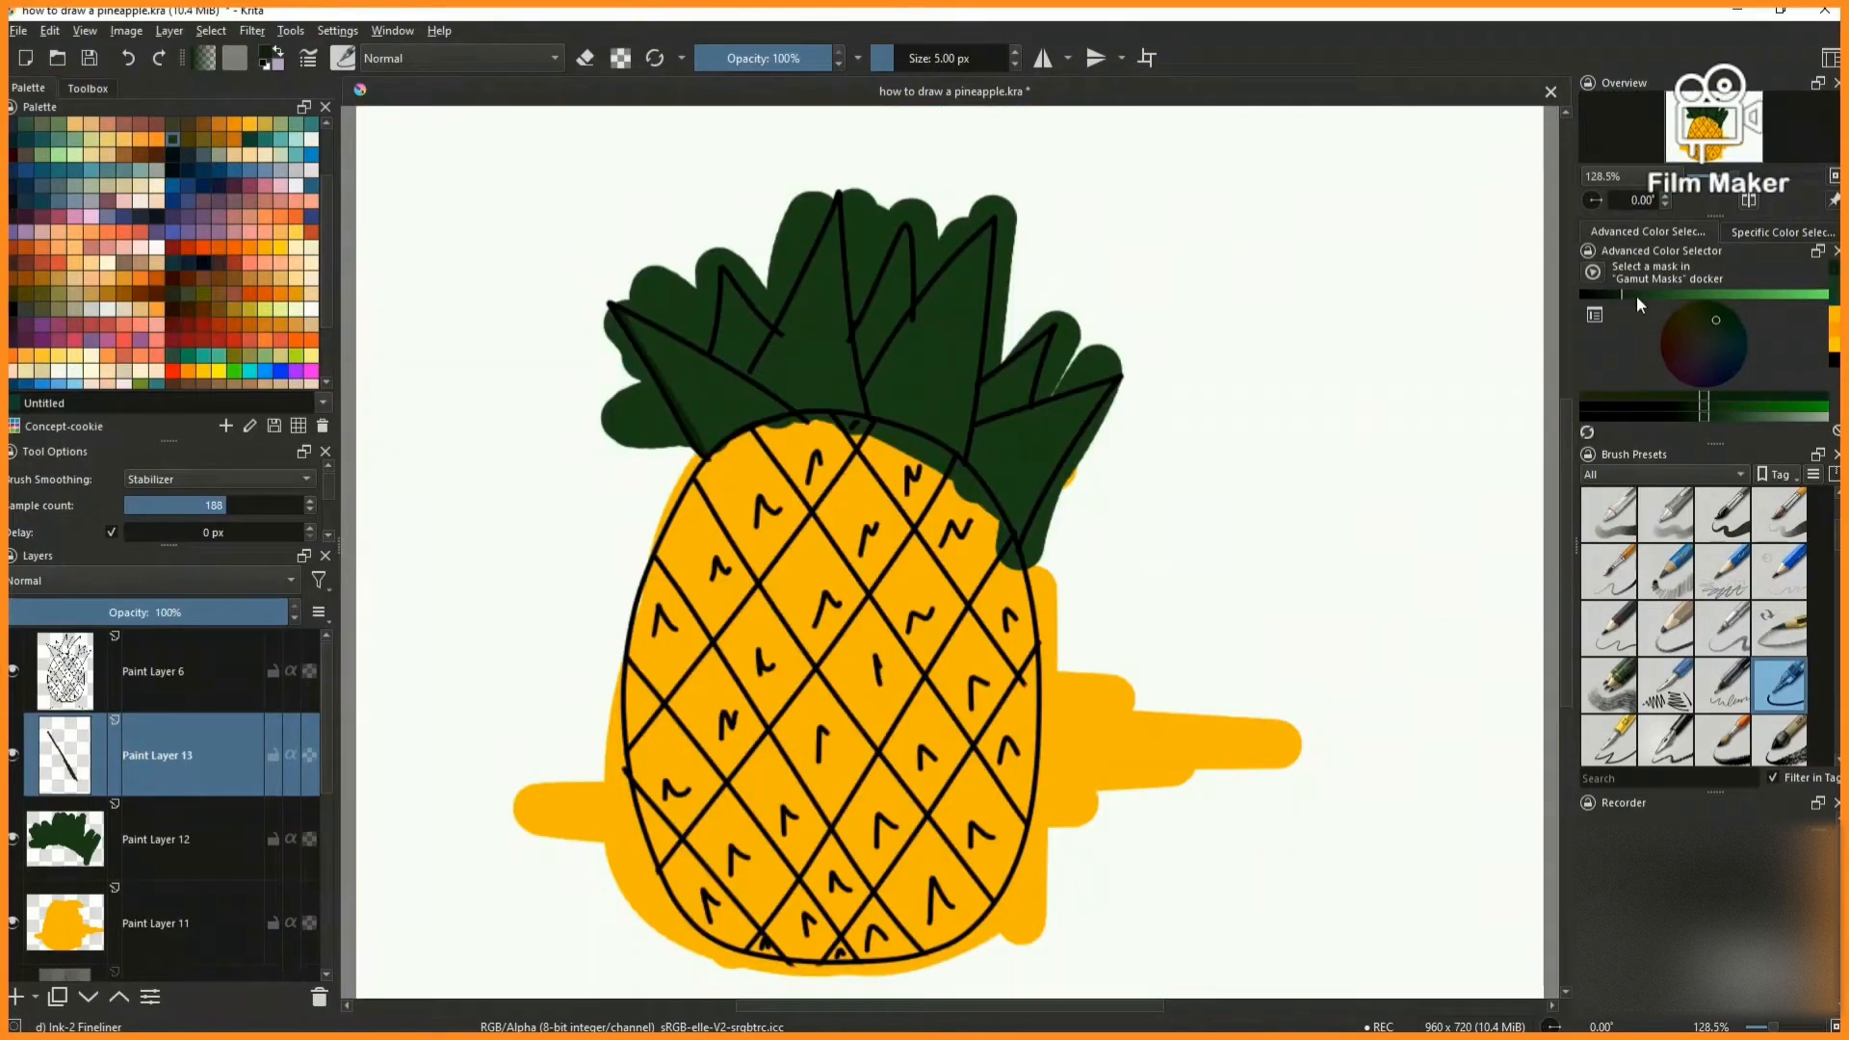
# - Sample the leaf green, darken it slightly and shade the leftmost leaf's inner edges with a stabilizer sample count of 401
pyautogui.click(1614, 295)
pyautogui.click(88, 88)
pyautogui.click(36, 218)
pyautogui.scroll(6, 674, 307)
pyautogui.click(770, 358)
pyautogui.click(15, 157)
pyautogui.scroll(-6, 896, 351)
pyautogui.click(1630, 295)
pyautogui.scroll(4, 718, 424)
pyautogui.scroll(-2, 732, 385)
pyautogui.scroll(2, 732, 381)
pyautogui.moveTo(722, 421)
pyautogui.mouseDown()
pyautogui.moveTo(916, 284)
pyautogui.moveTo(1121, 259)
pyautogui.mouseUp()
pyautogui.moveTo(1122, 258)
pyautogui.mouseDown()
pyautogui.moveTo(896, 306)
pyautogui.moveTo(689, 468)
pyautogui.mouseUp()
pyautogui.scroll(-4, 689, 468)
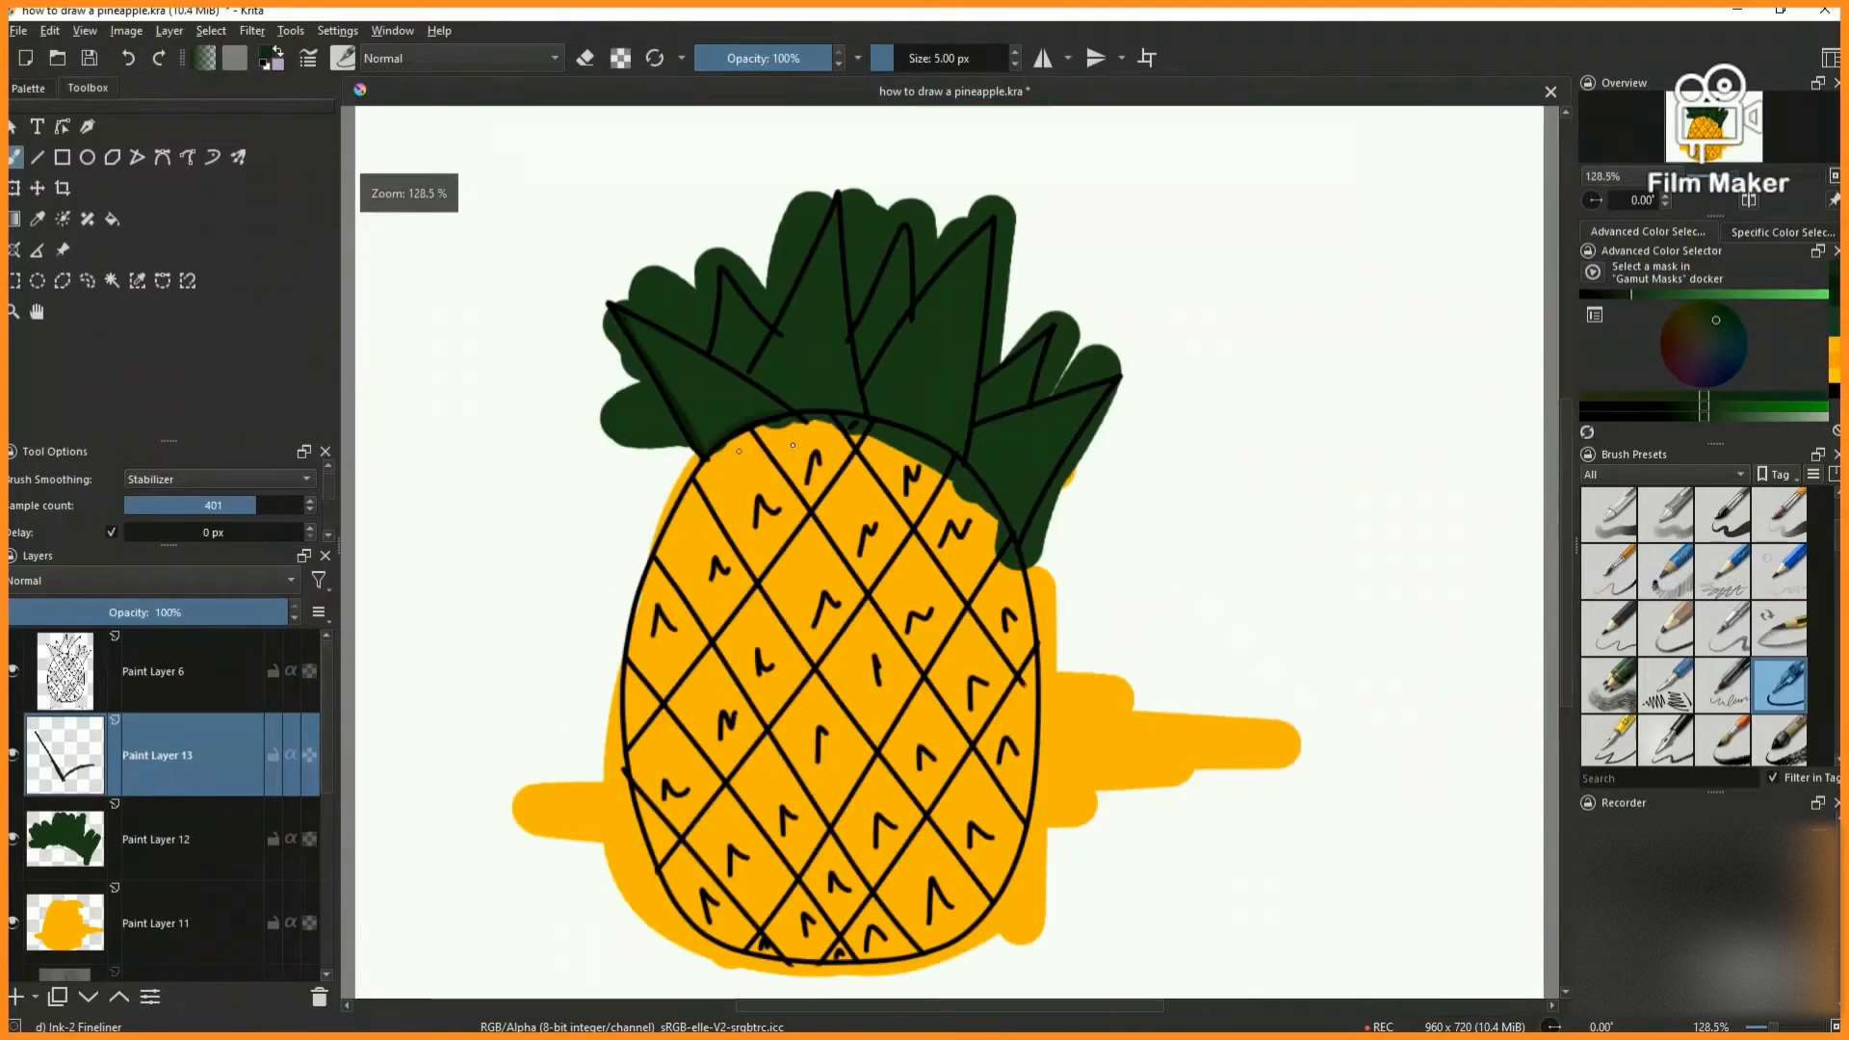
pyautogui.scroll(4, 645, 334)
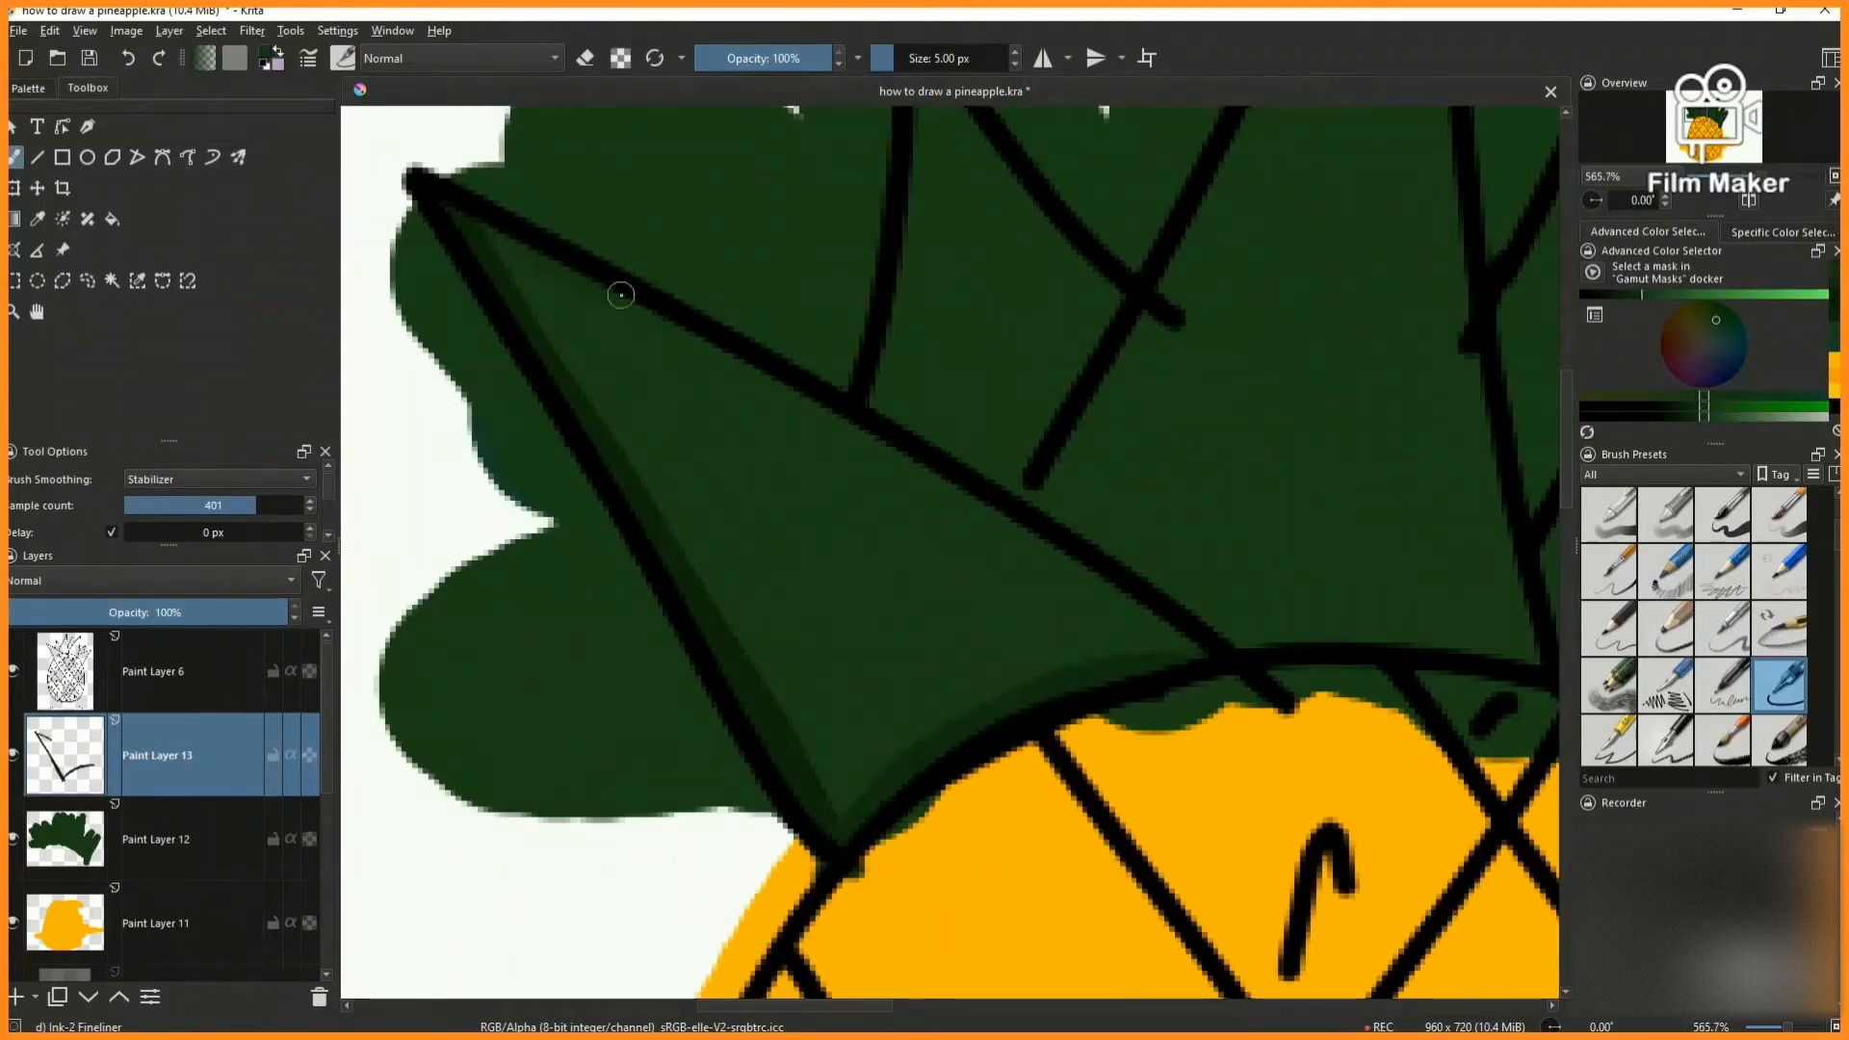
pyautogui.scroll(-4, 1193, 623)
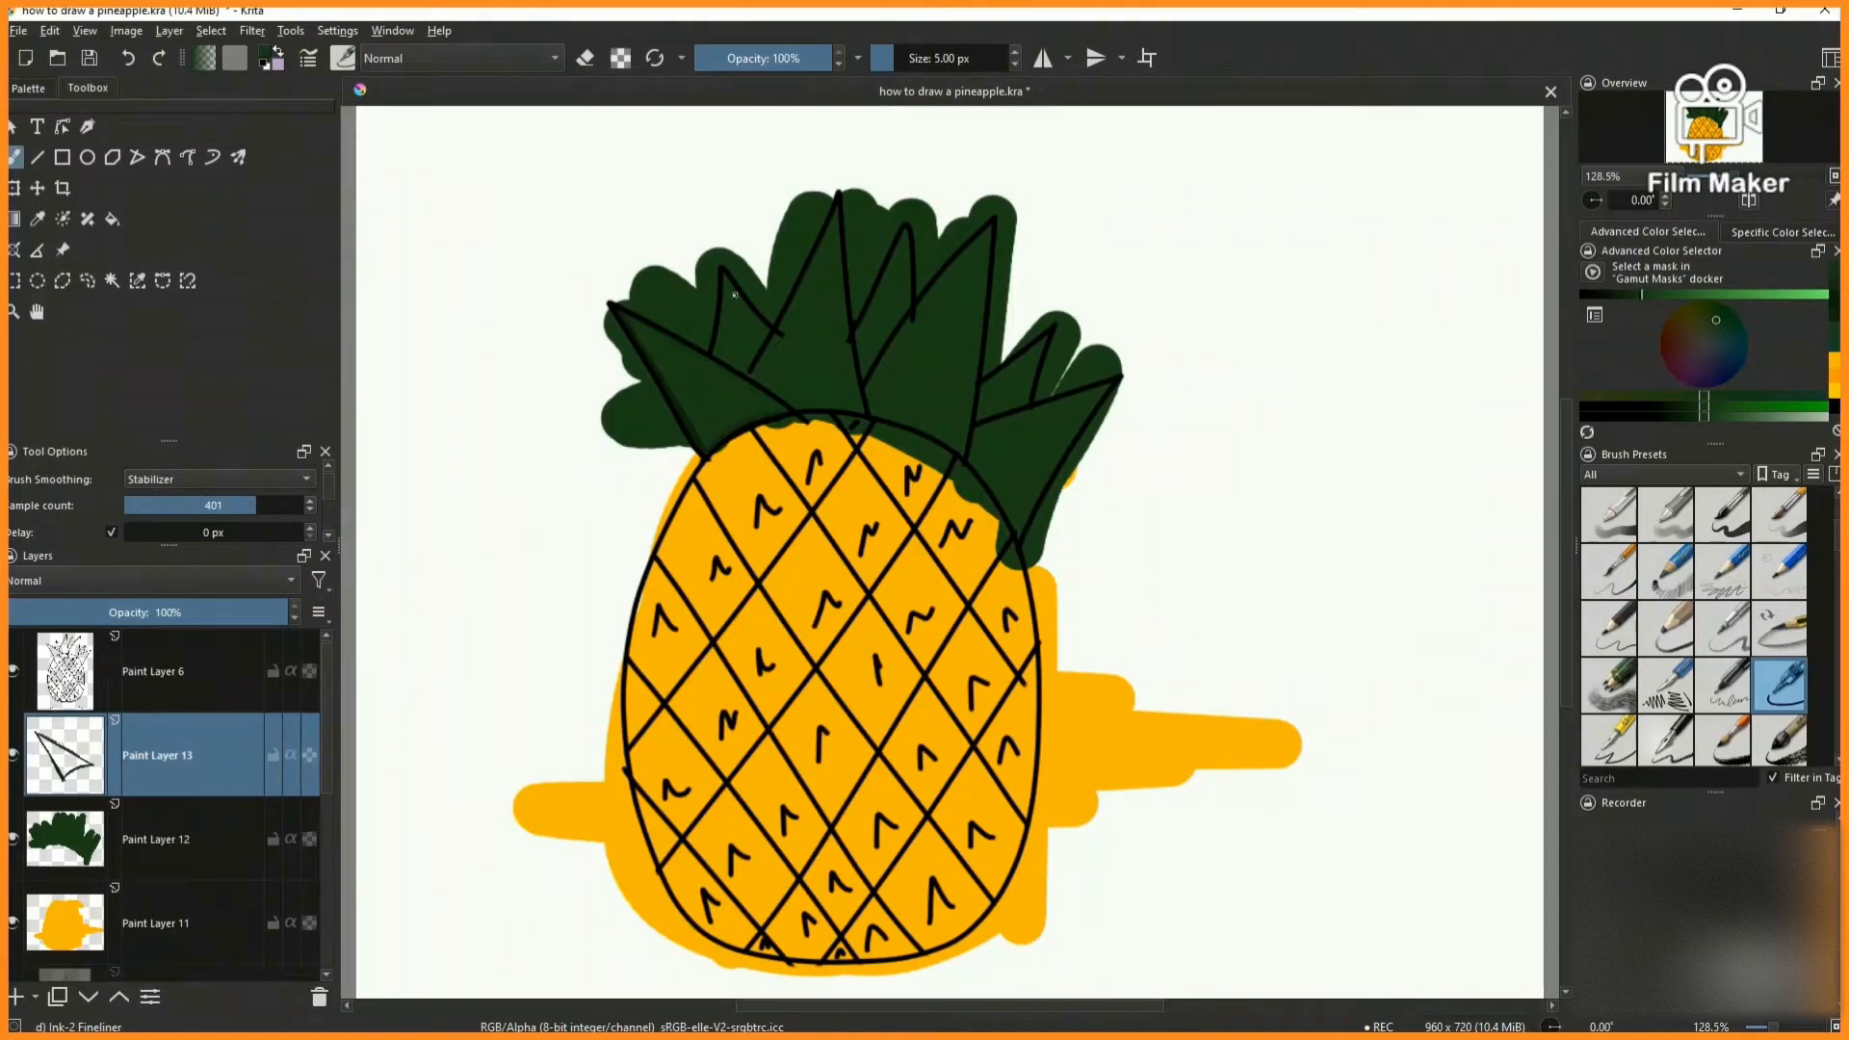
# - Shade the inner edges of the small second leaf from the left with the darker green
pyautogui.scroll(5, 702, 206)
pyautogui.scroll(-4, 672, 624)
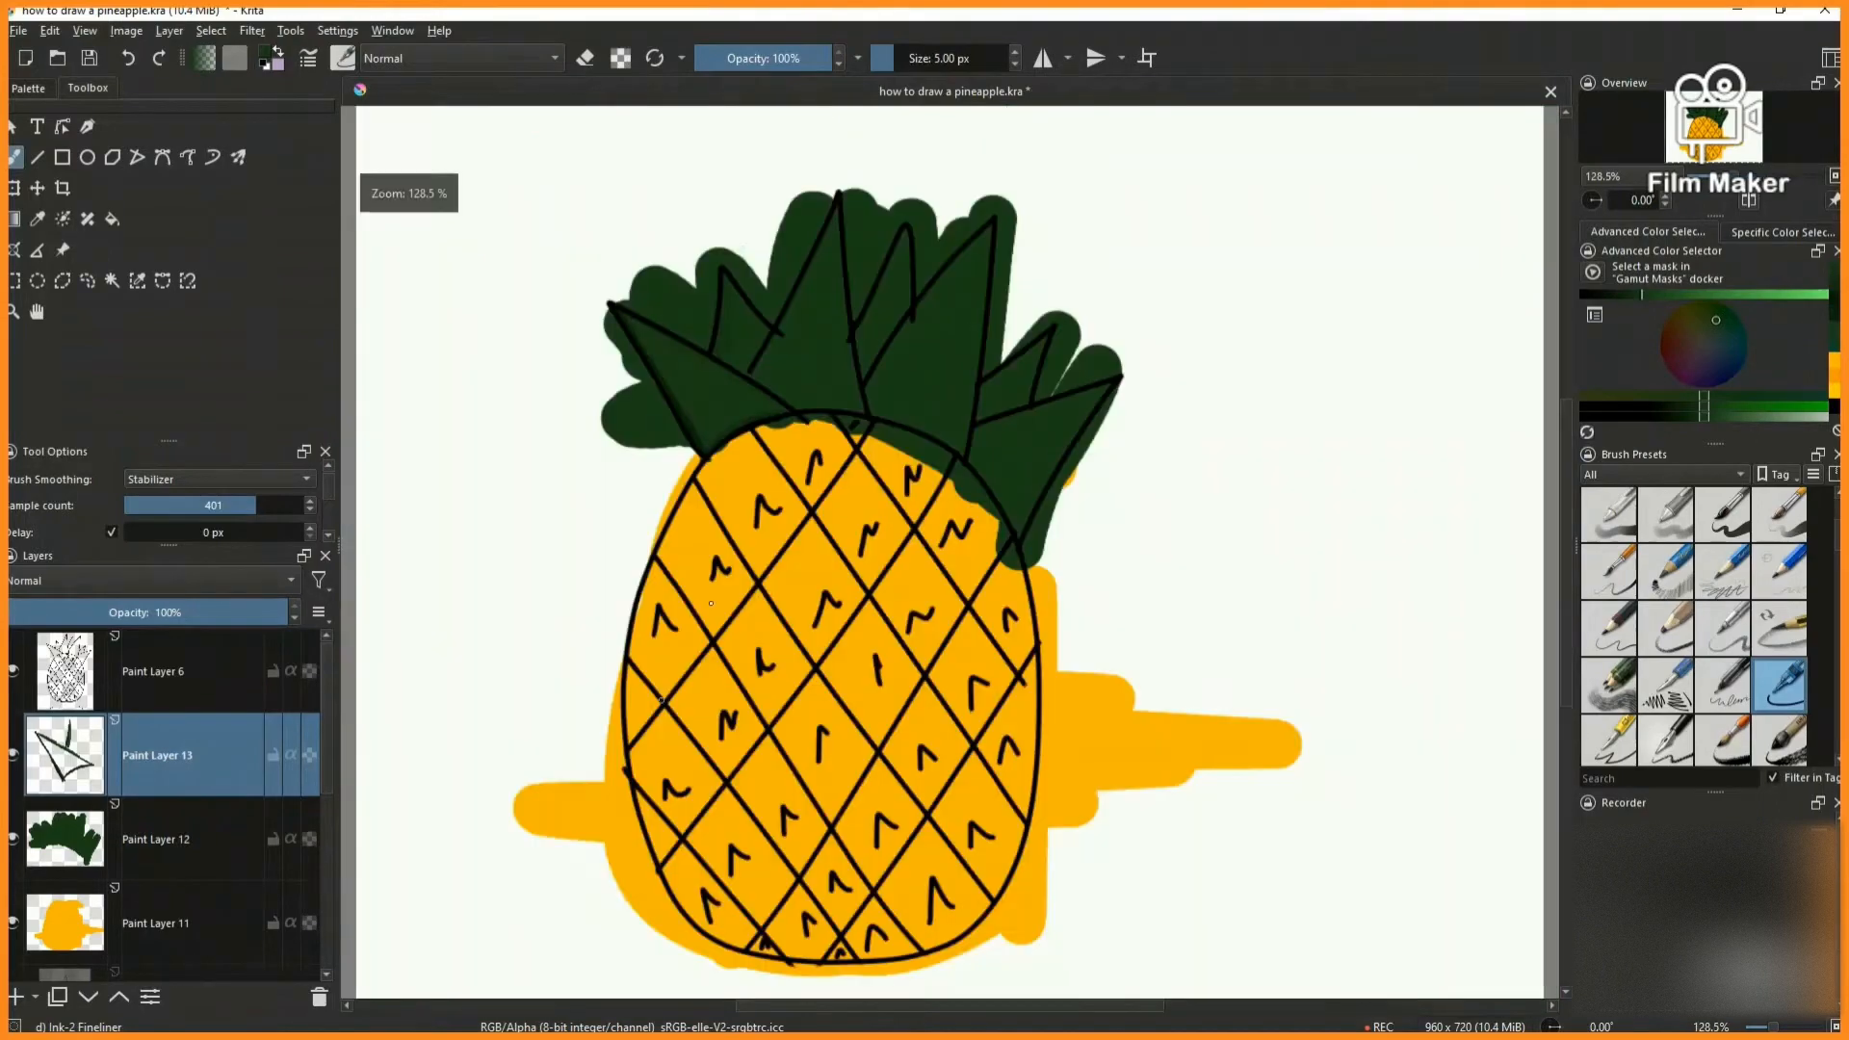
pyautogui.scroll(4, 770, 698)
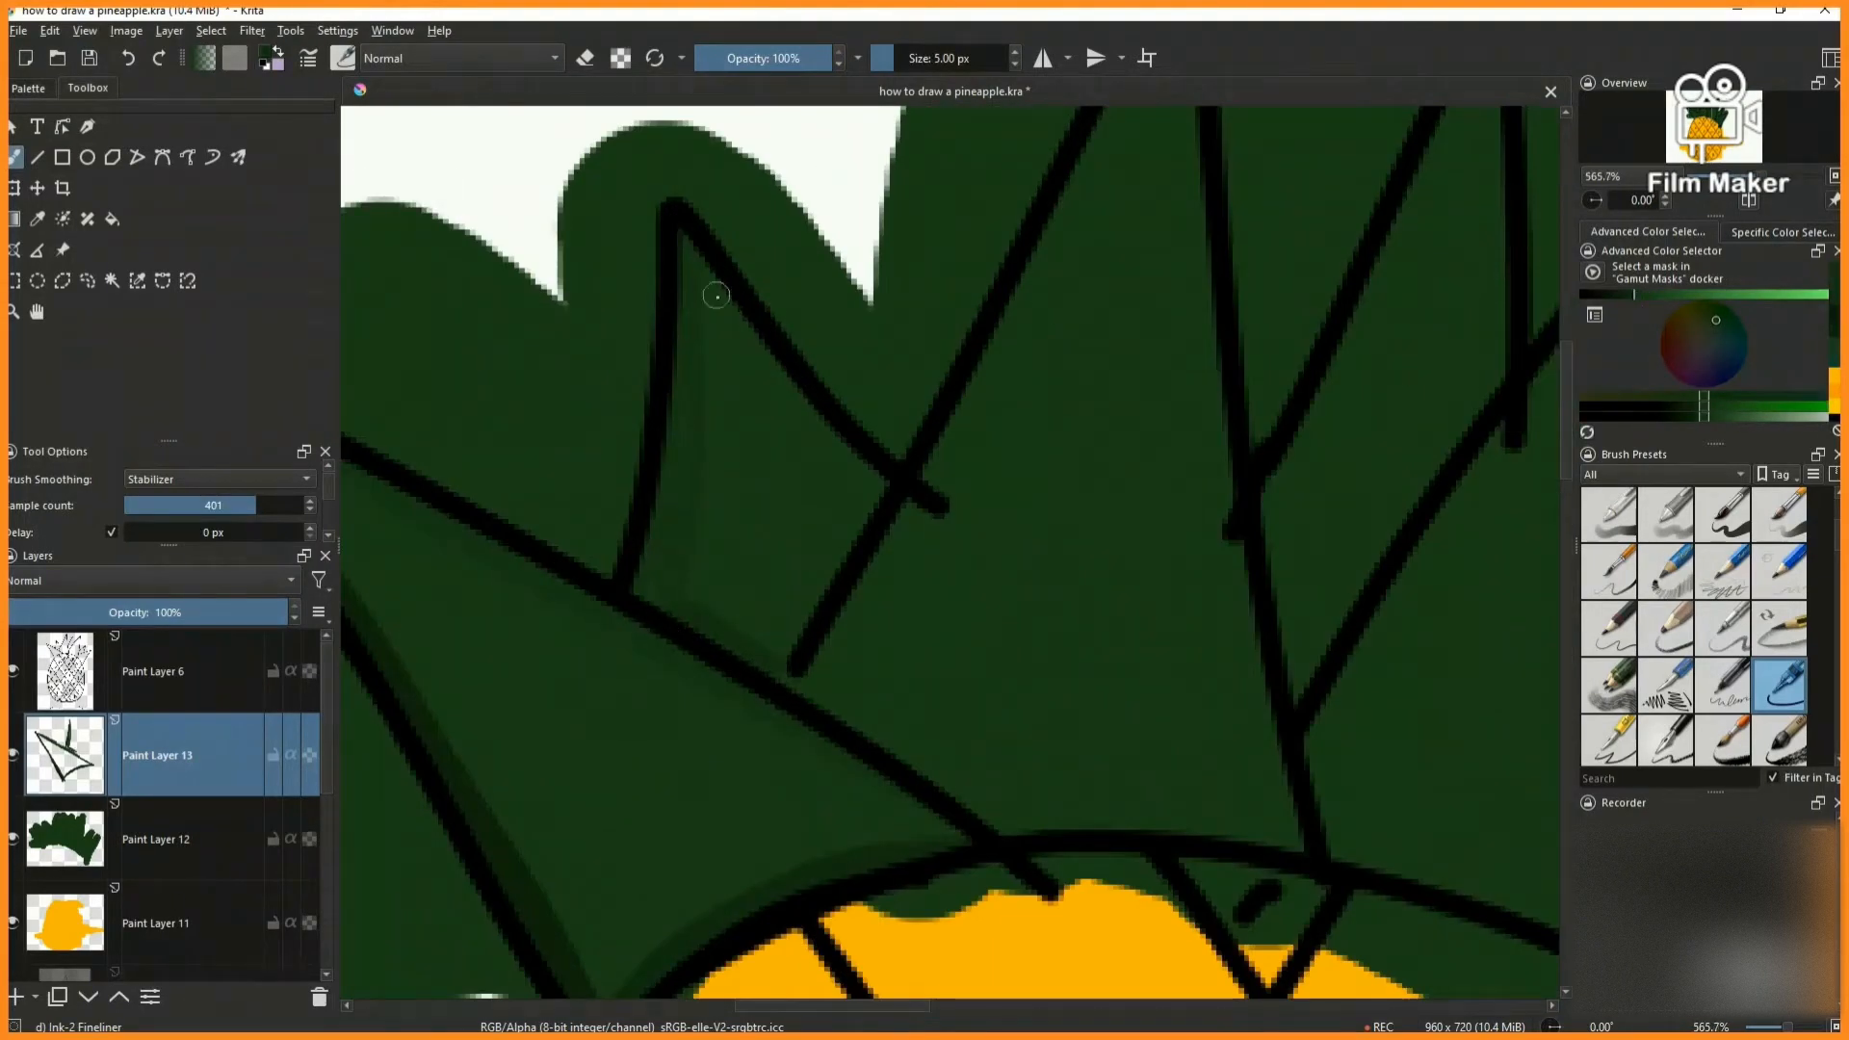
pyautogui.press('2')
pyautogui.scroll(4, 838, 222)
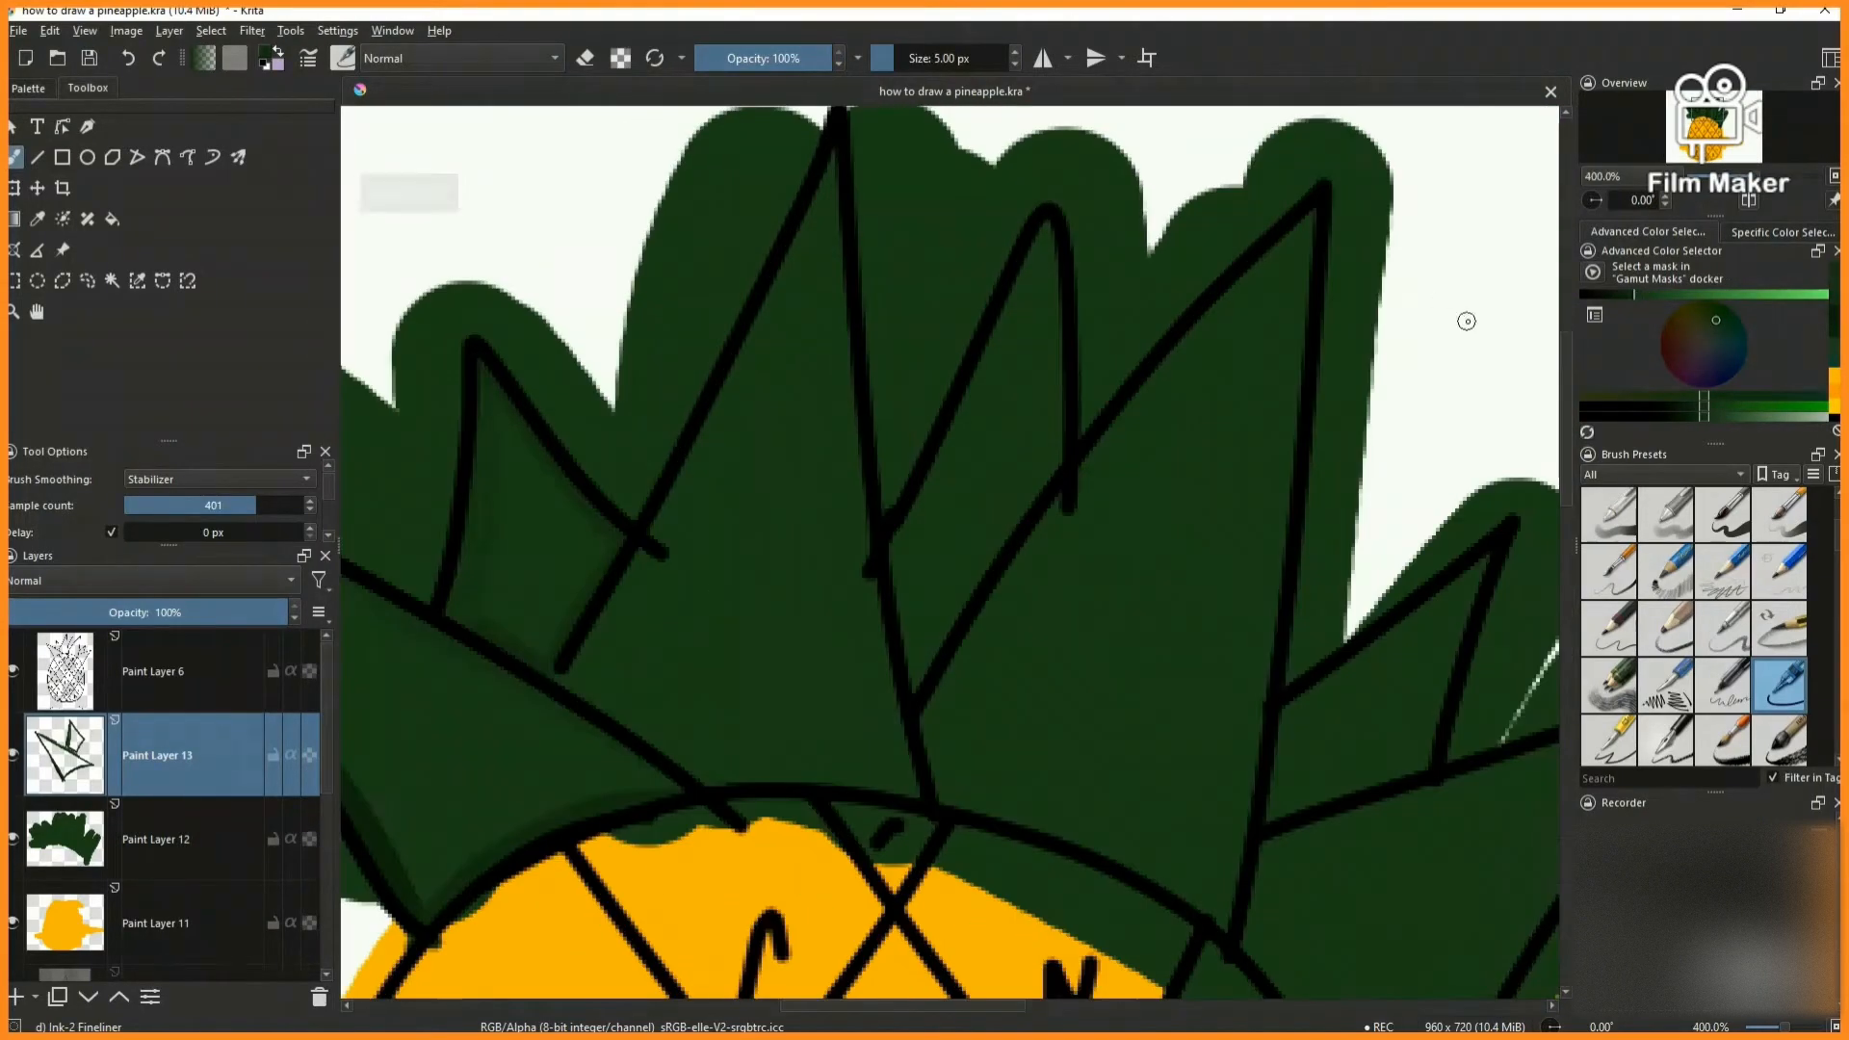
# - Shade the left, bottom and right inner edges of the tallest crown leaf with the darker green
pyautogui.moveTo(752, 357); pyautogui.dragTo(637, 566)
pyautogui.scroll(3, 805, 229)
pyautogui.moveTo(813, 202)
pyautogui.mouseDown()
pyautogui.moveTo(619, 585)
pyautogui.moveTo(495, 727)
pyautogui.mouseUp()
pyautogui.scroll(-6, 641, 453)
pyautogui.scroll(4, 607, 528)
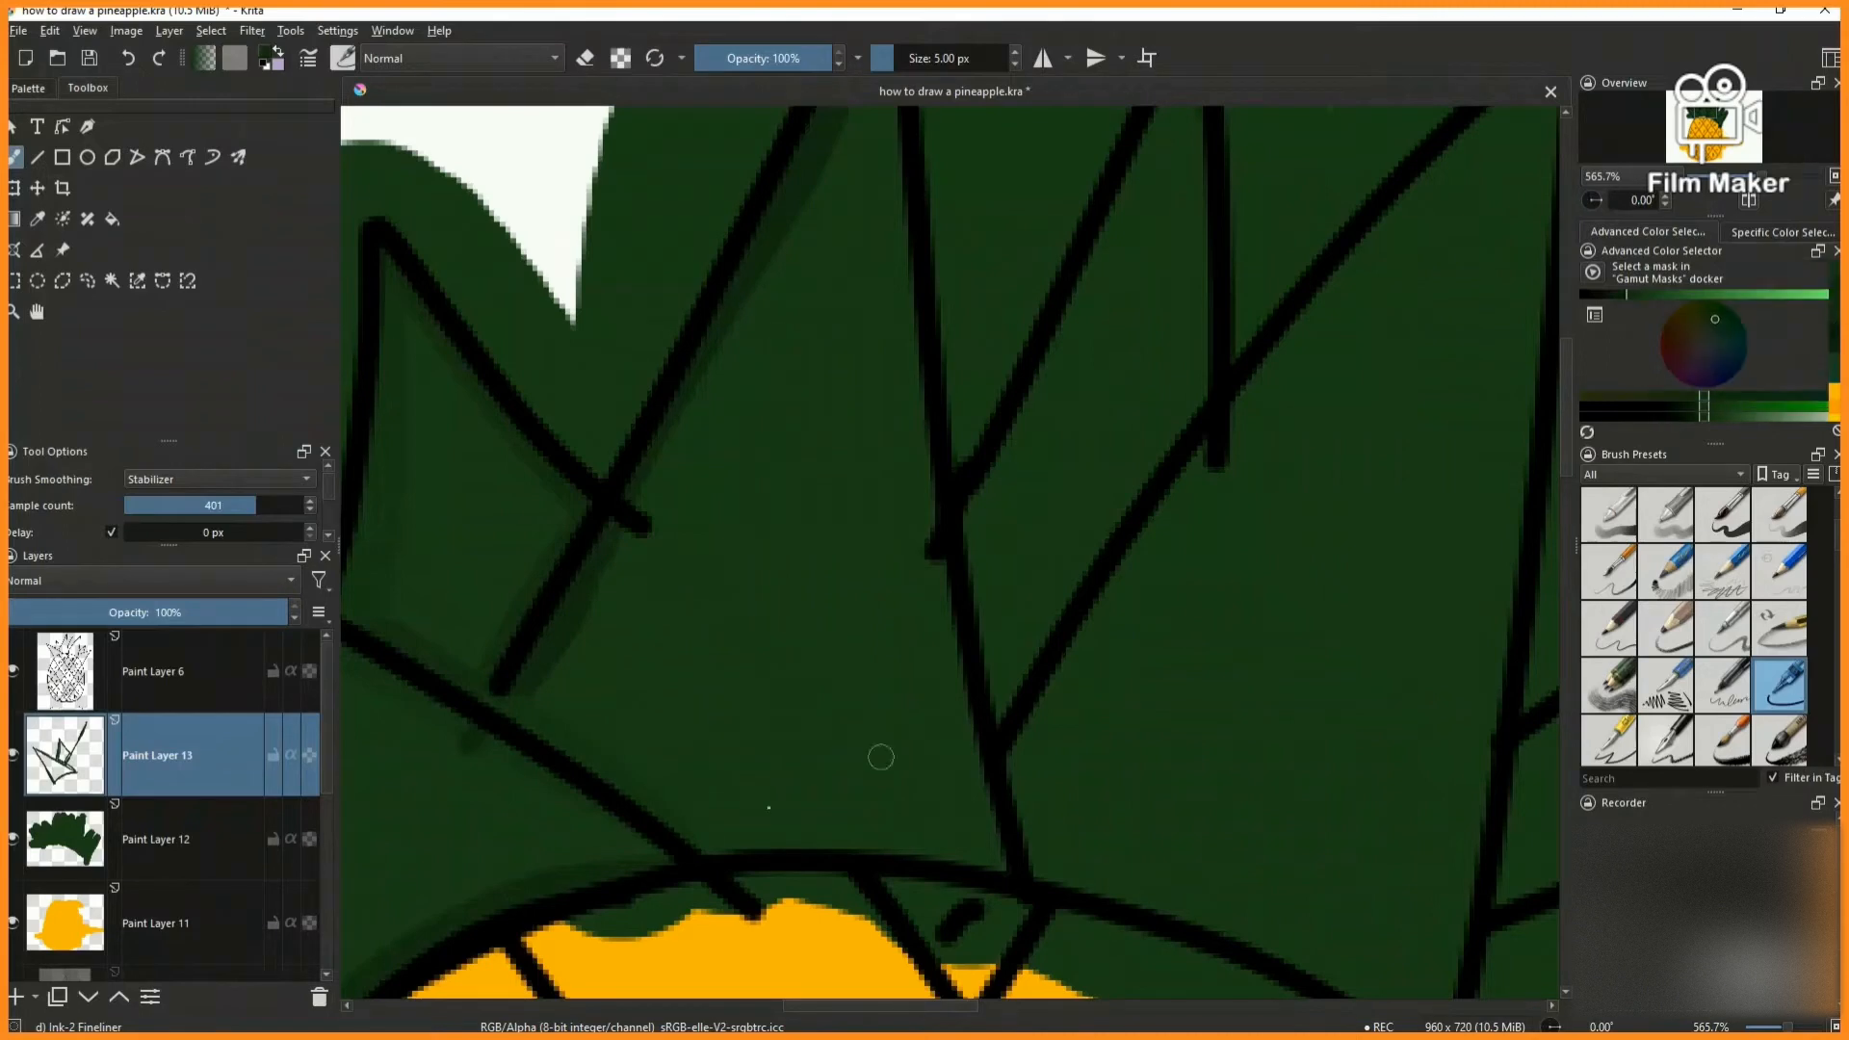
pyautogui.scroll(-3, 1046, 848)
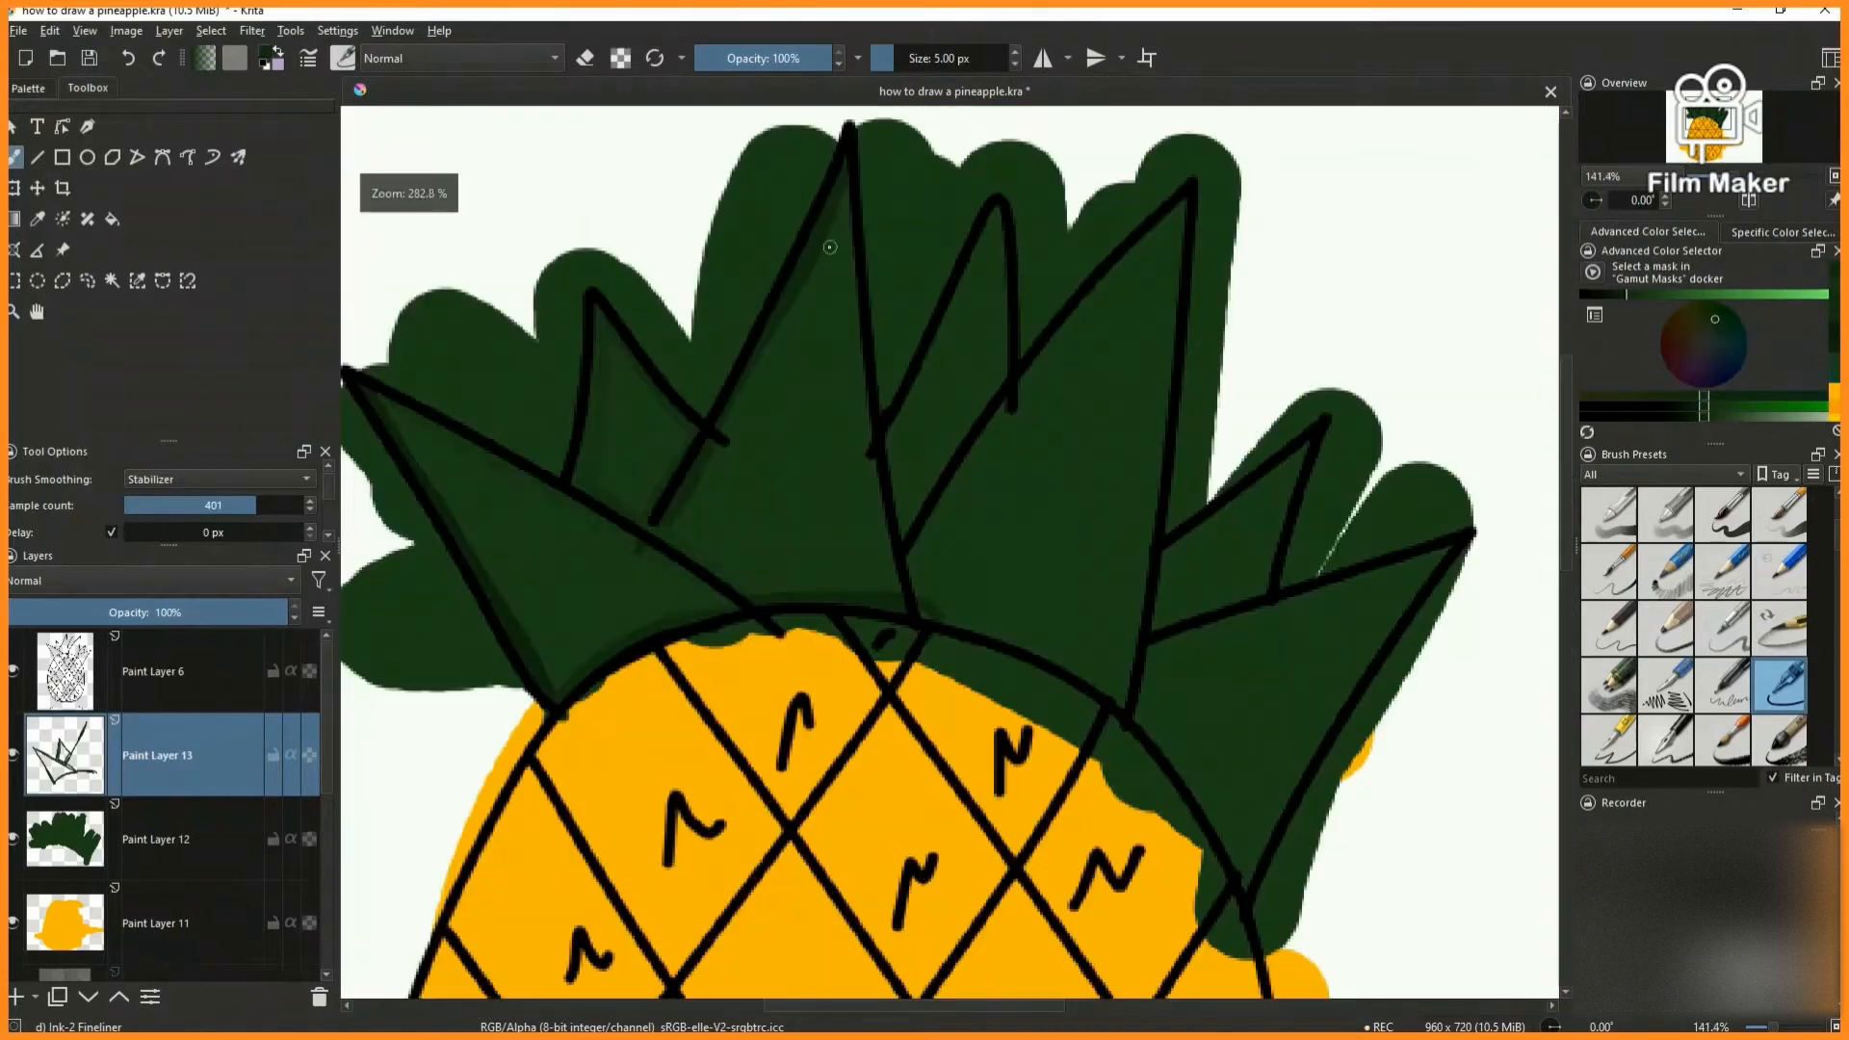
pyautogui.scroll(2, 852, 212)
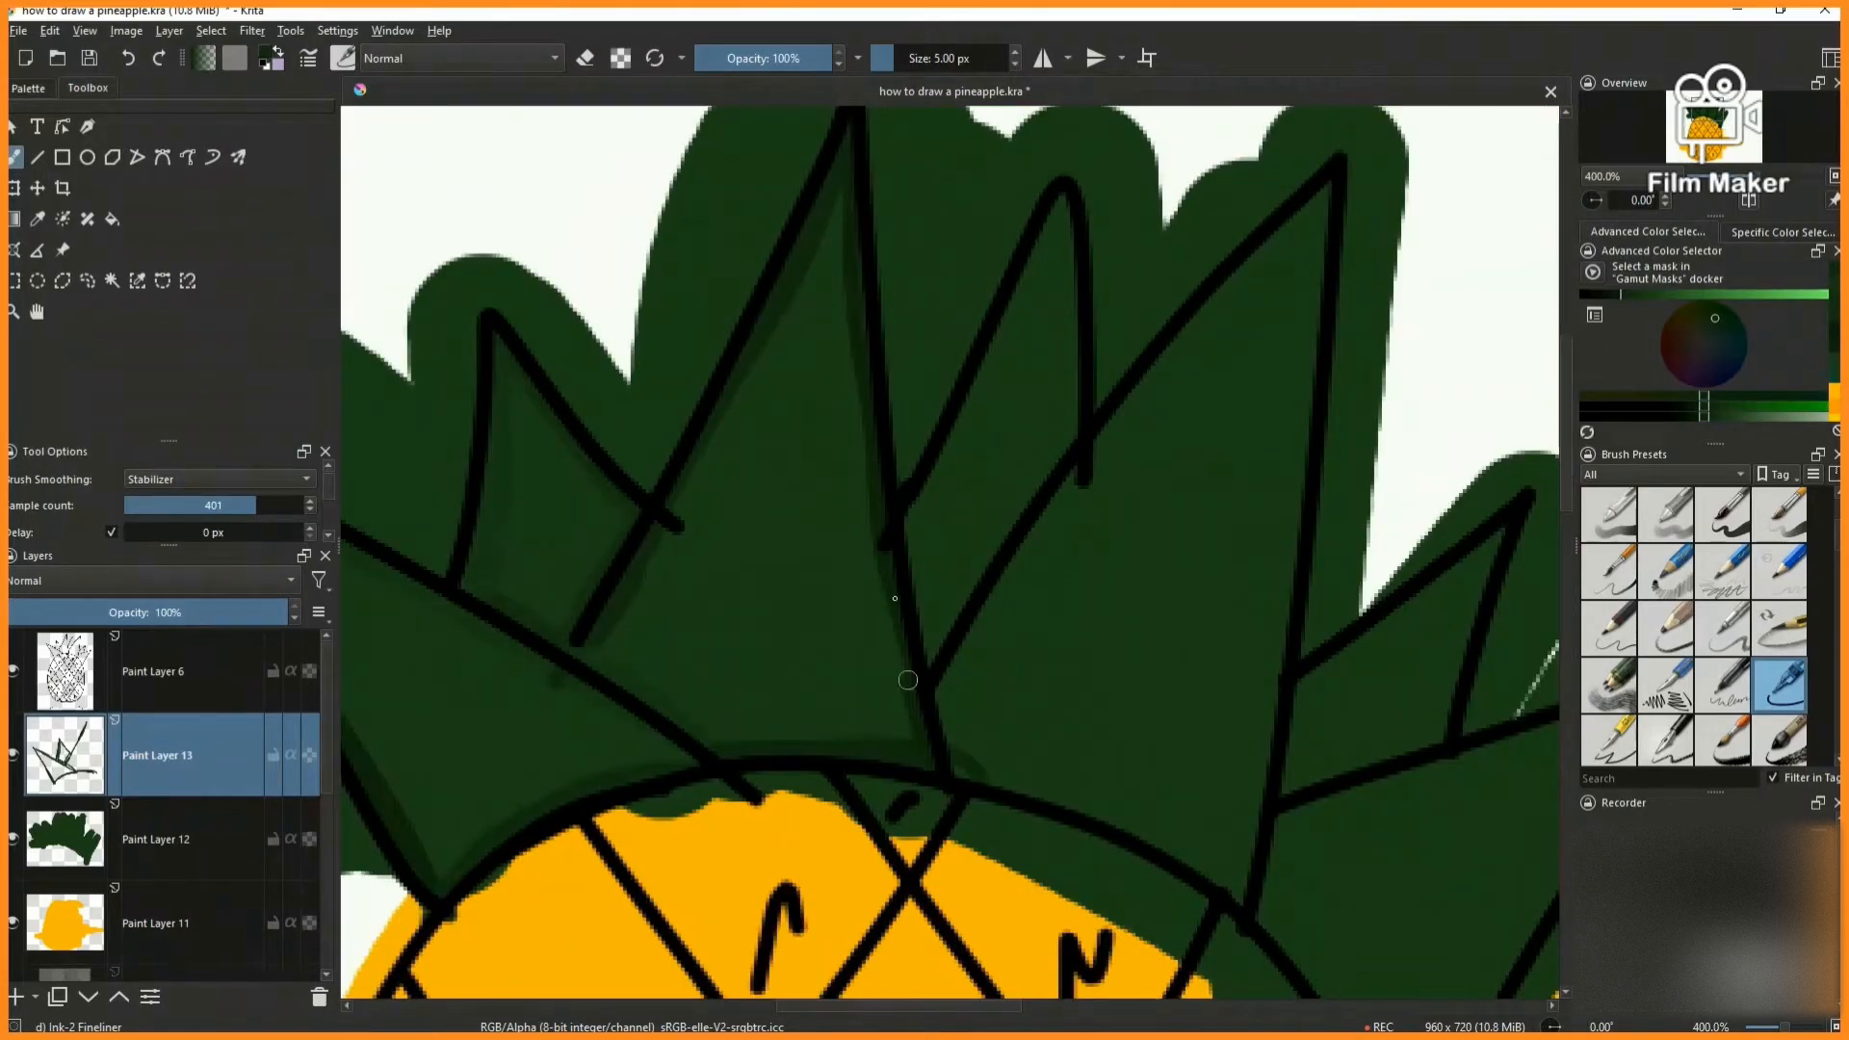
pyautogui.press('2')
pyautogui.scroll(4, 932, 275)
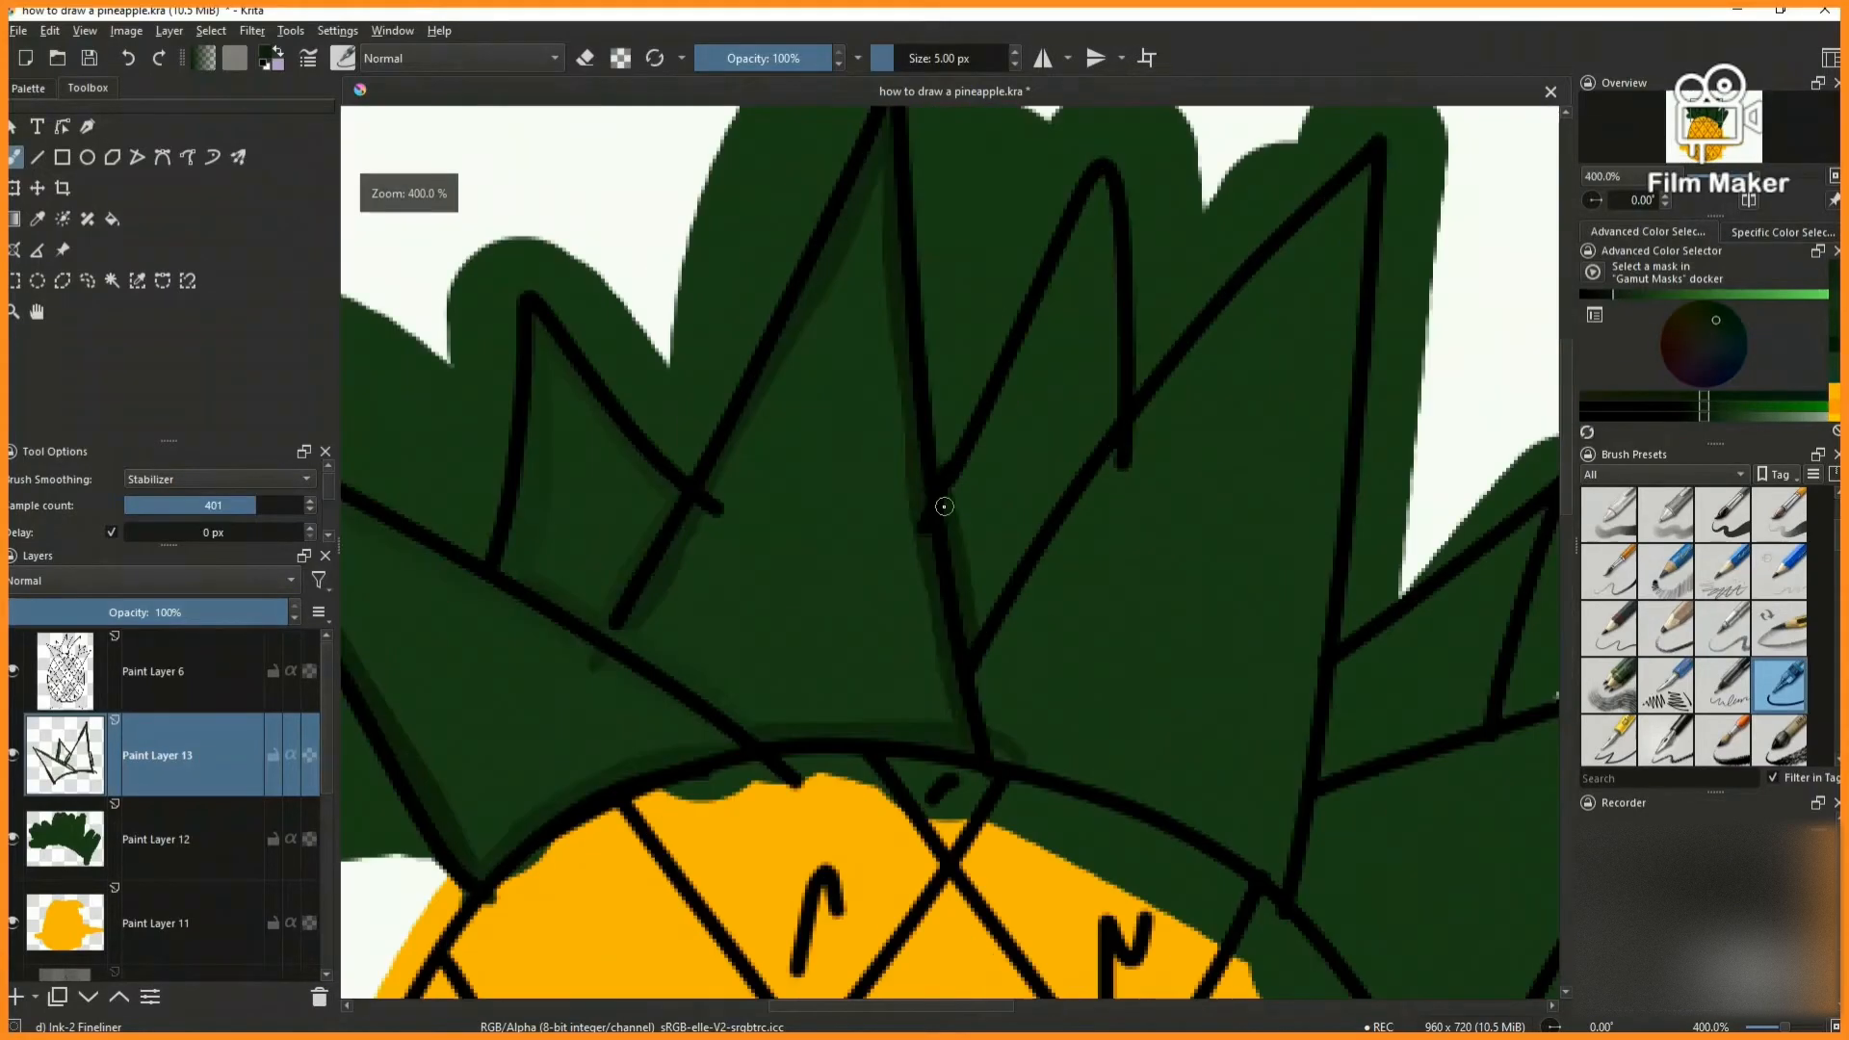
# - Shade both inner edges of the narrow leaf just right of the tallest one, adjusting the dark green
pyautogui.moveTo(944, 506); pyautogui.dragTo(1084, 223)
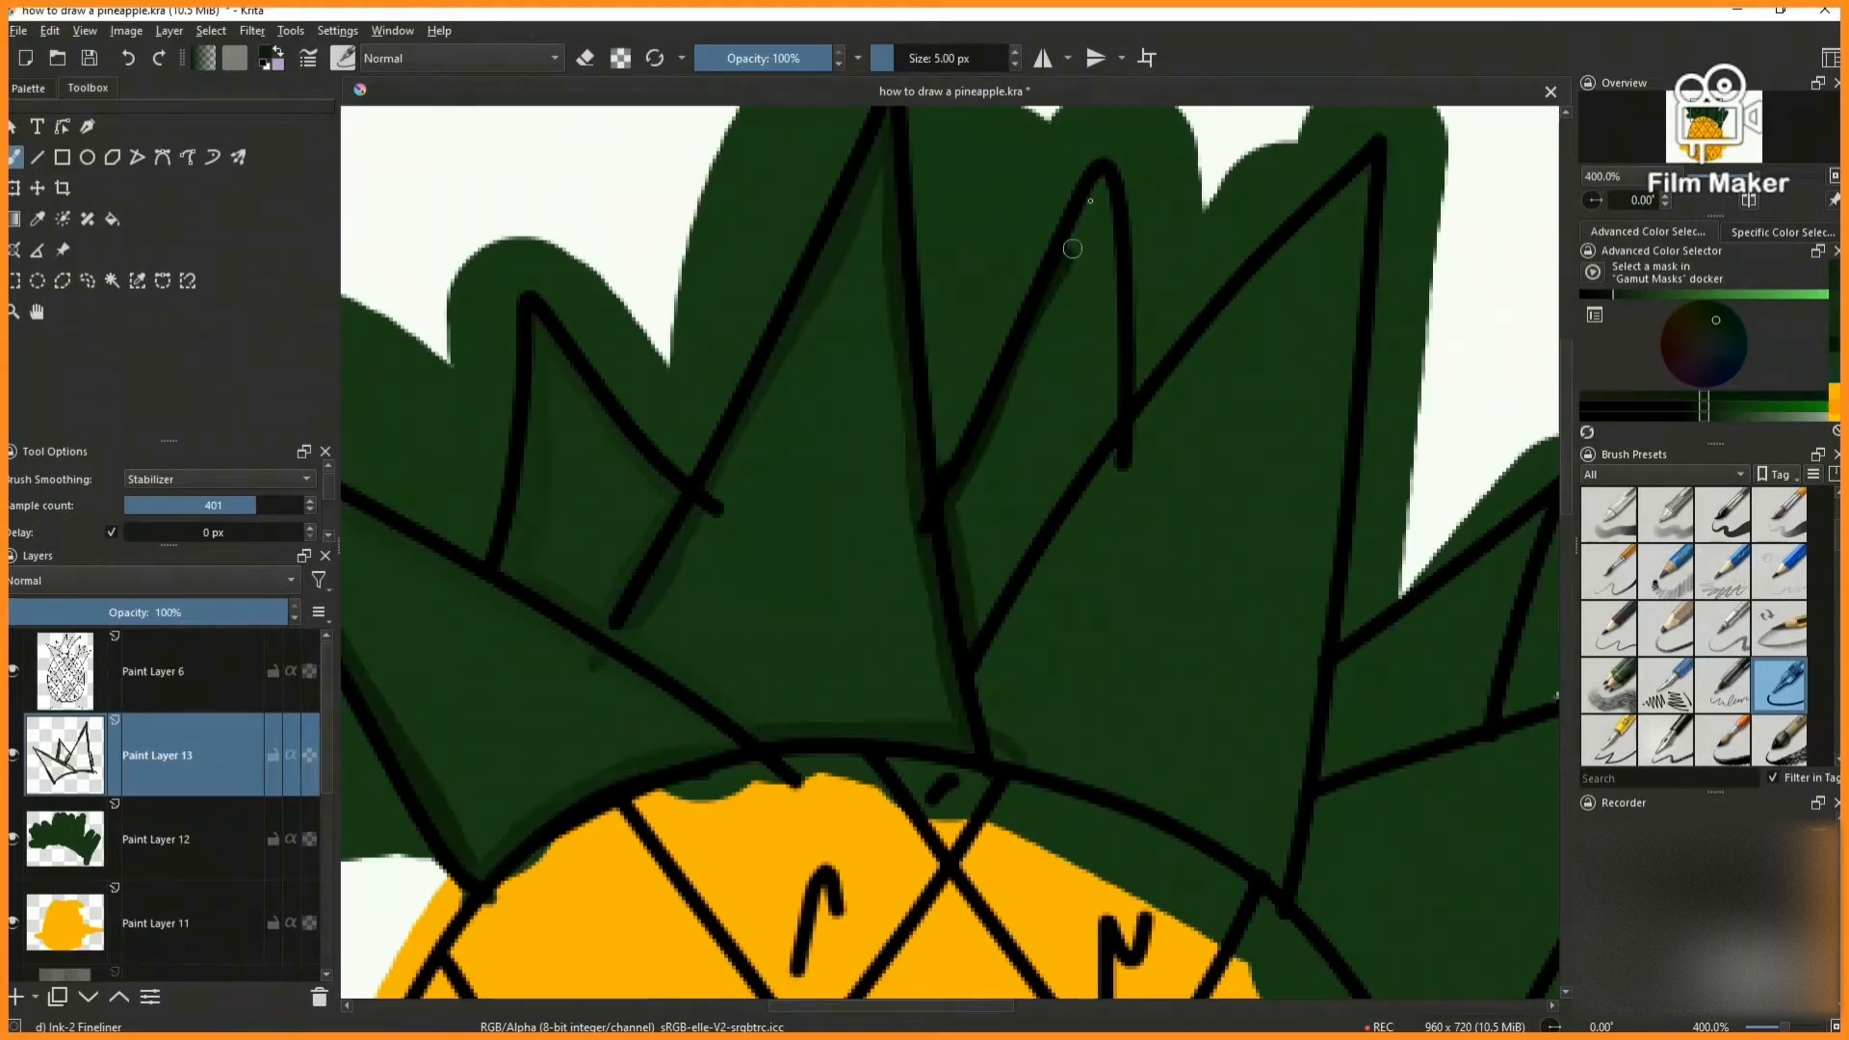
pyautogui.moveTo(958, 487); pyautogui.dragTo(952, 495)
pyautogui.scroll(-4, 1048, 301)
pyautogui.scroll(6, 1063, 281)
pyautogui.click(1619, 293)
pyautogui.moveTo(1063, 217); pyautogui.dragTo(1080, 736)
pyautogui.scroll(-6, 1071, 416)
pyautogui.scroll(4, 1073, 442)
pyautogui.scroll(-6, 1073, 442)
pyautogui.scroll(4, 942, 290)
# - Shade the left, bottom and right inner edges of the large leaf right of the narrow one, up to its tip
pyautogui.scroll(2, 942, 290)
pyautogui.moveTo(696, 638); pyautogui.dragTo(1042, 121)
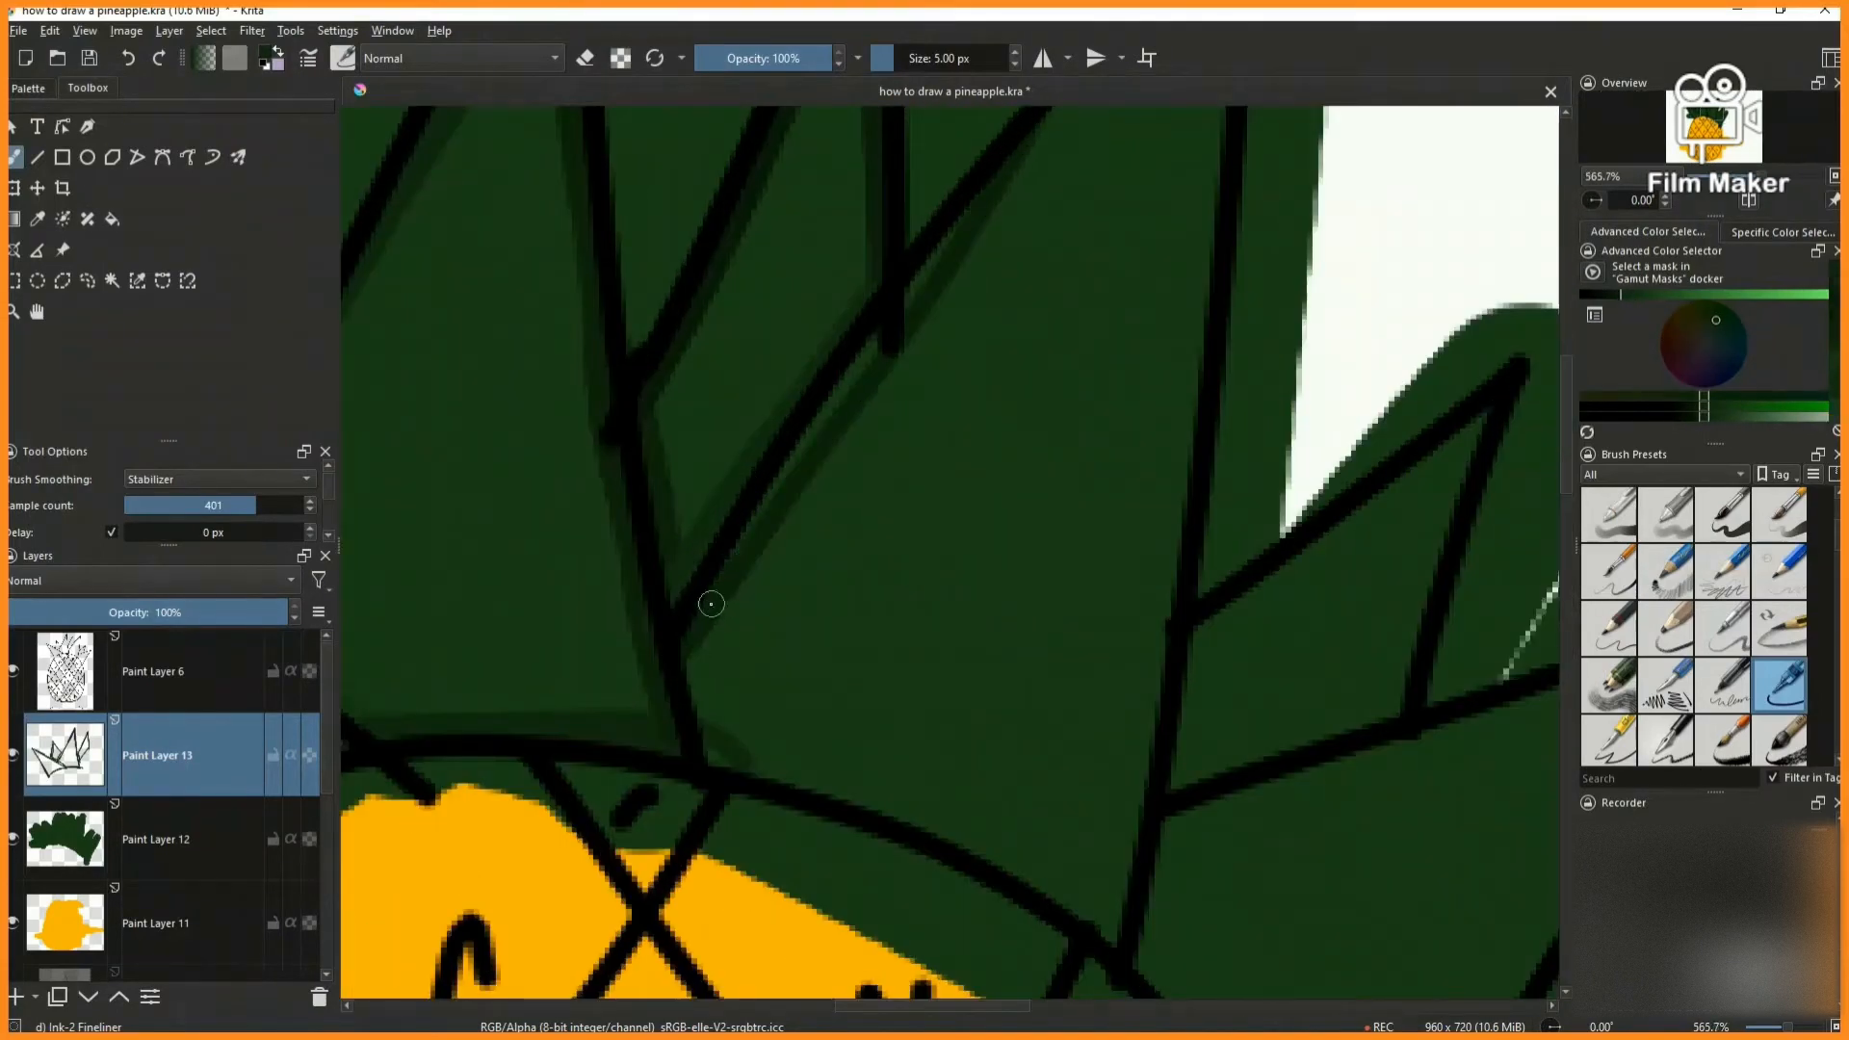
pyautogui.scroll(-4, 963, 376)
pyautogui.scroll(6, 987, 298)
pyautogui.moveTo(749, 760); pyautogui.dragTo(1225, 193)
pyautogui.scroll(-6, 759, 711)
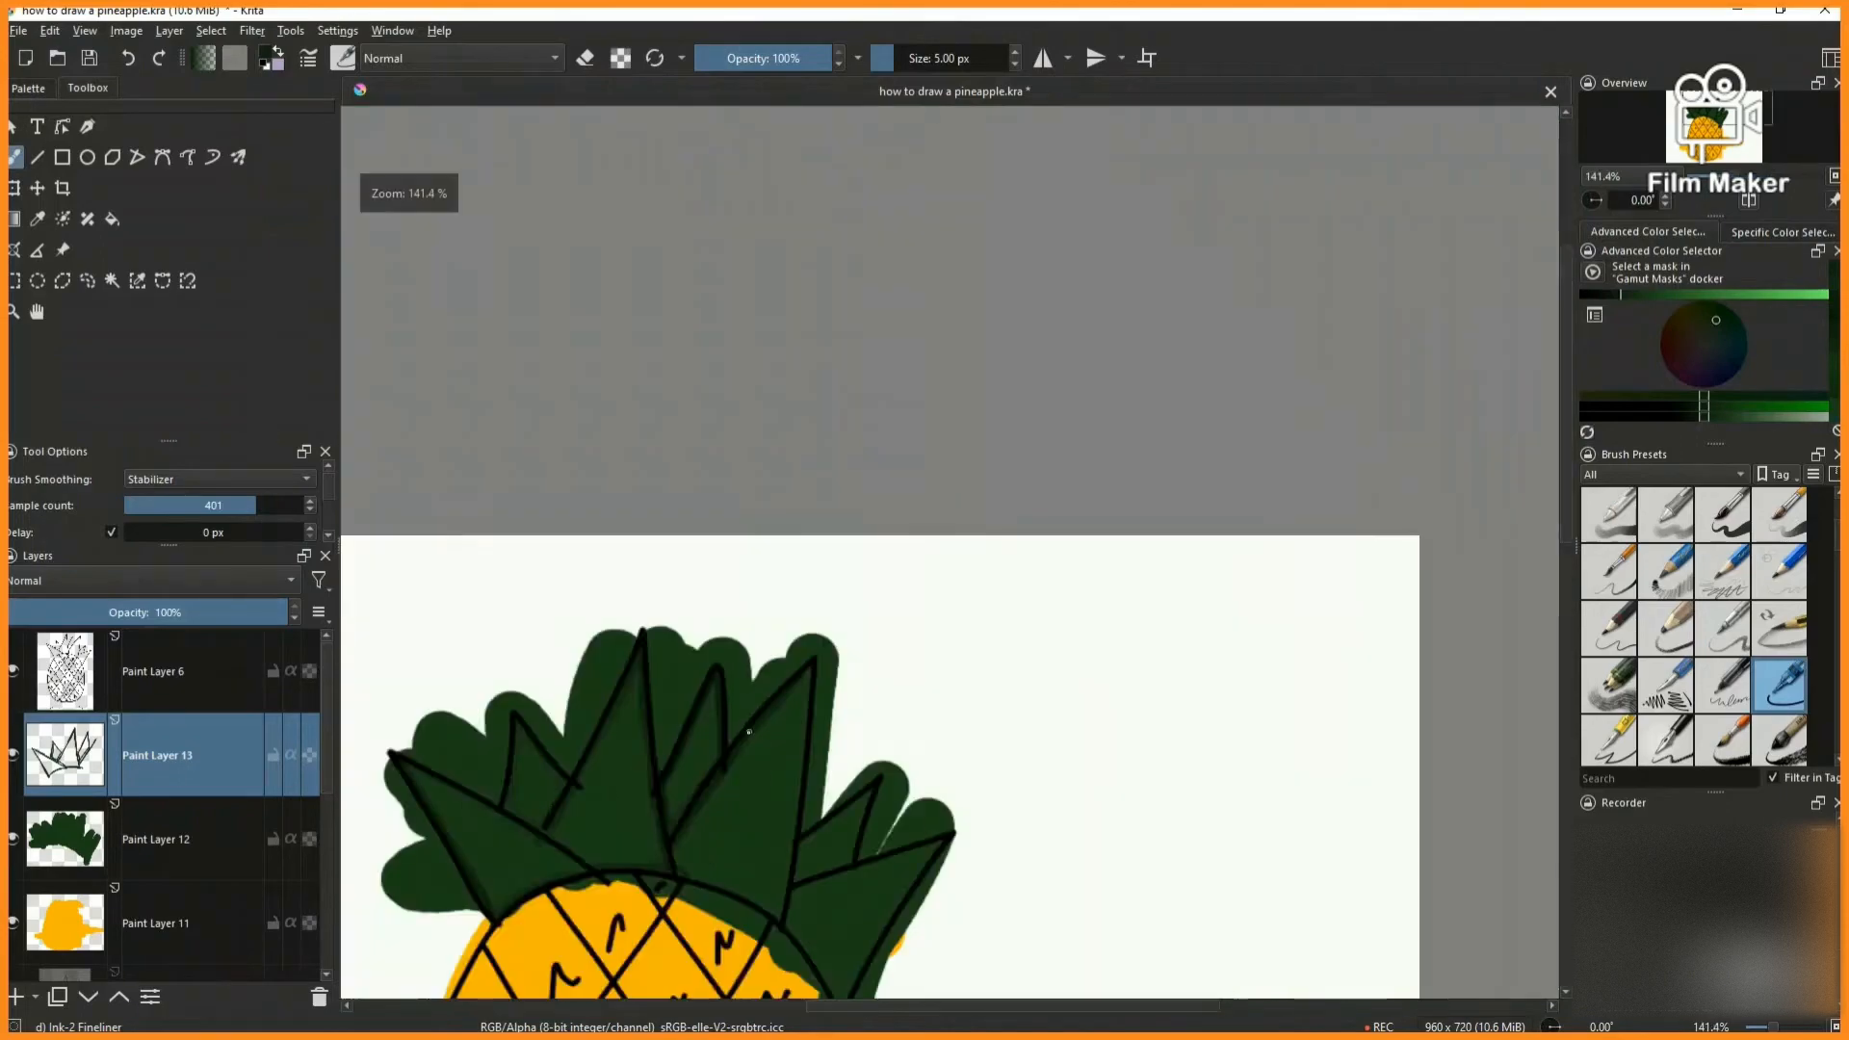
pyautogui.scroll(4, 727, 809)
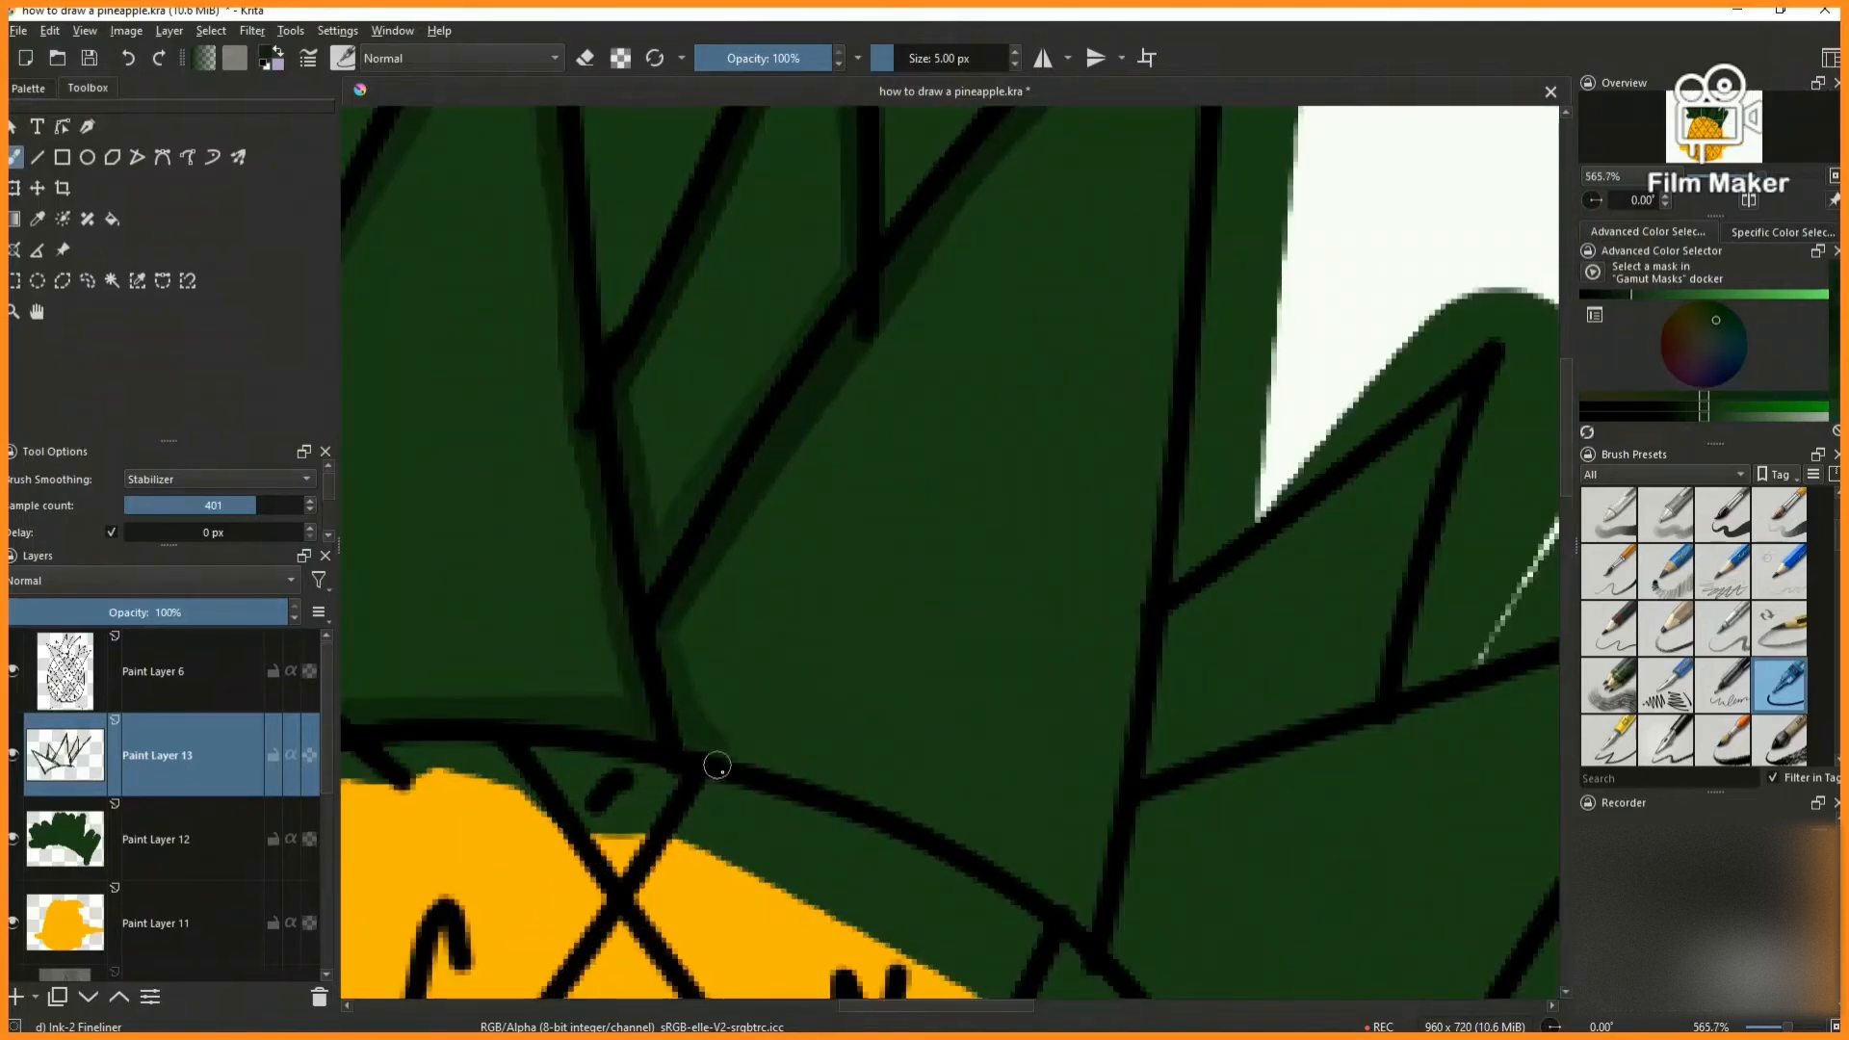
pyautogui.press('2')
pyautogui.scroll(4, 987, 331)
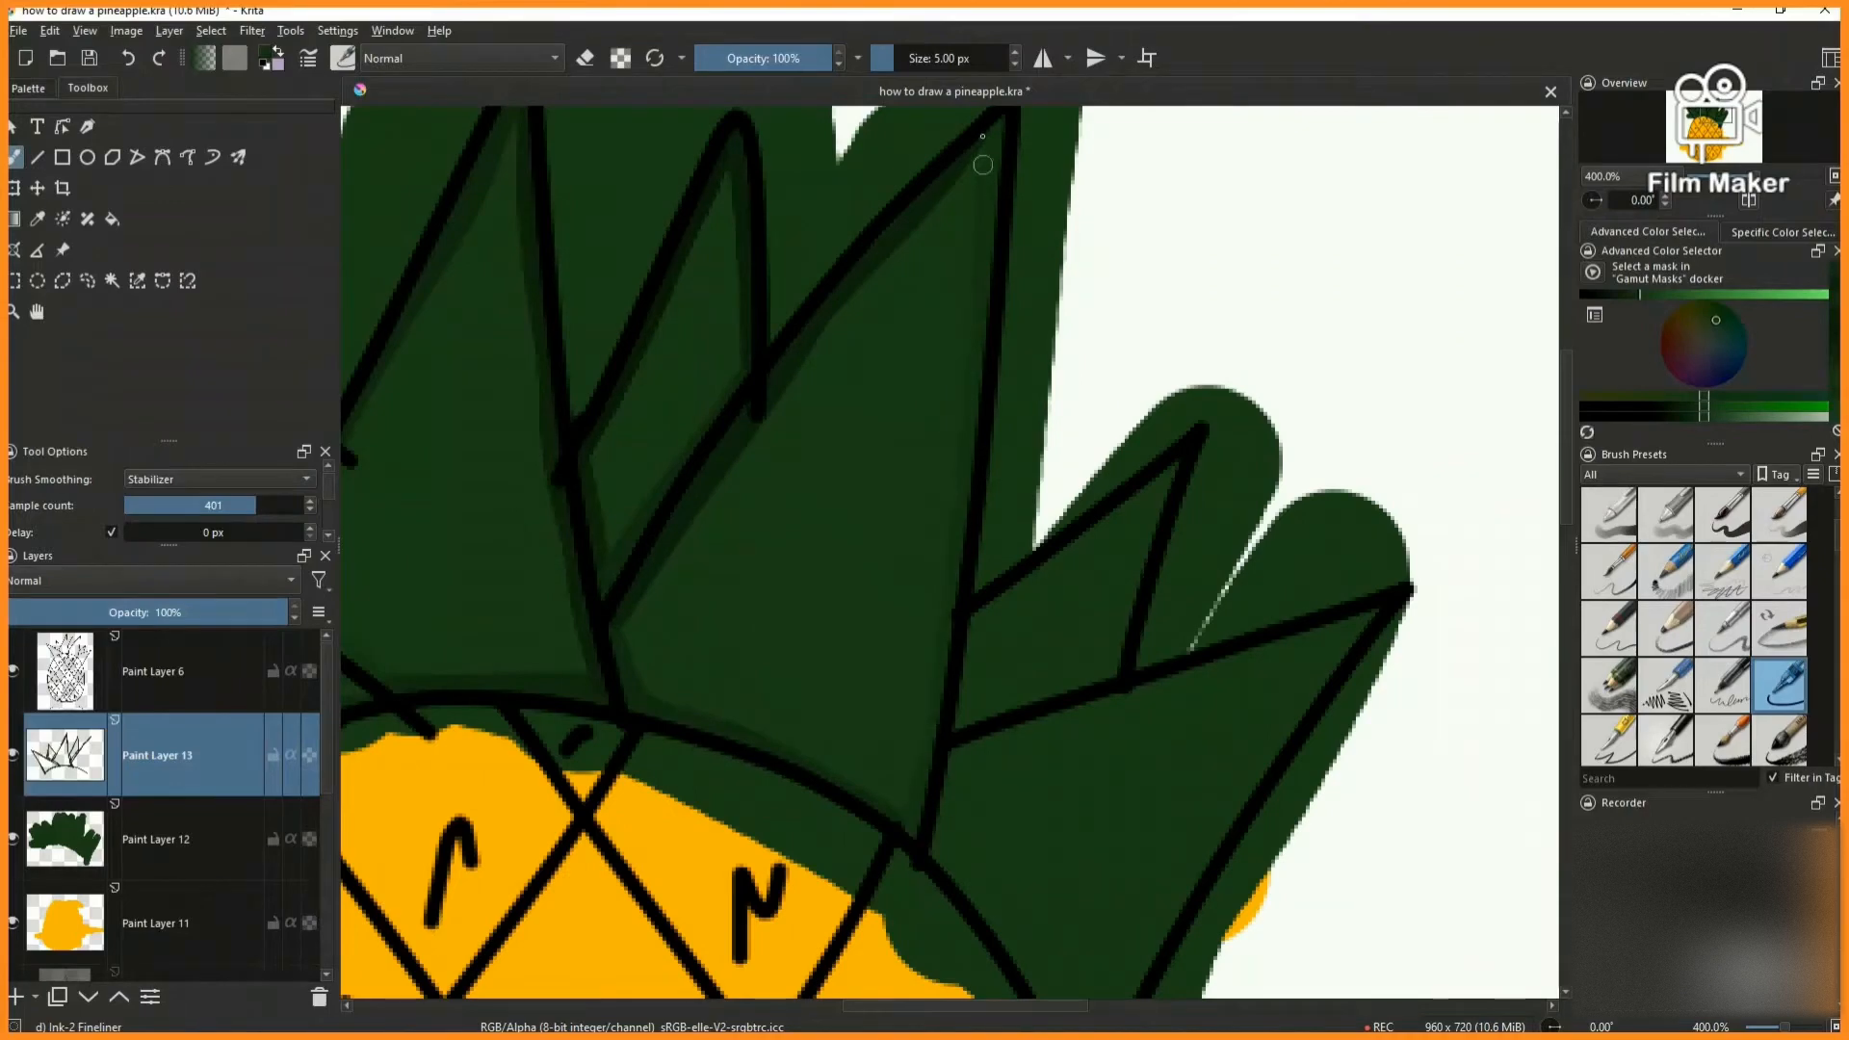
pyautogui.press('2')
pyautogui.scroll(8, 1019, 198)
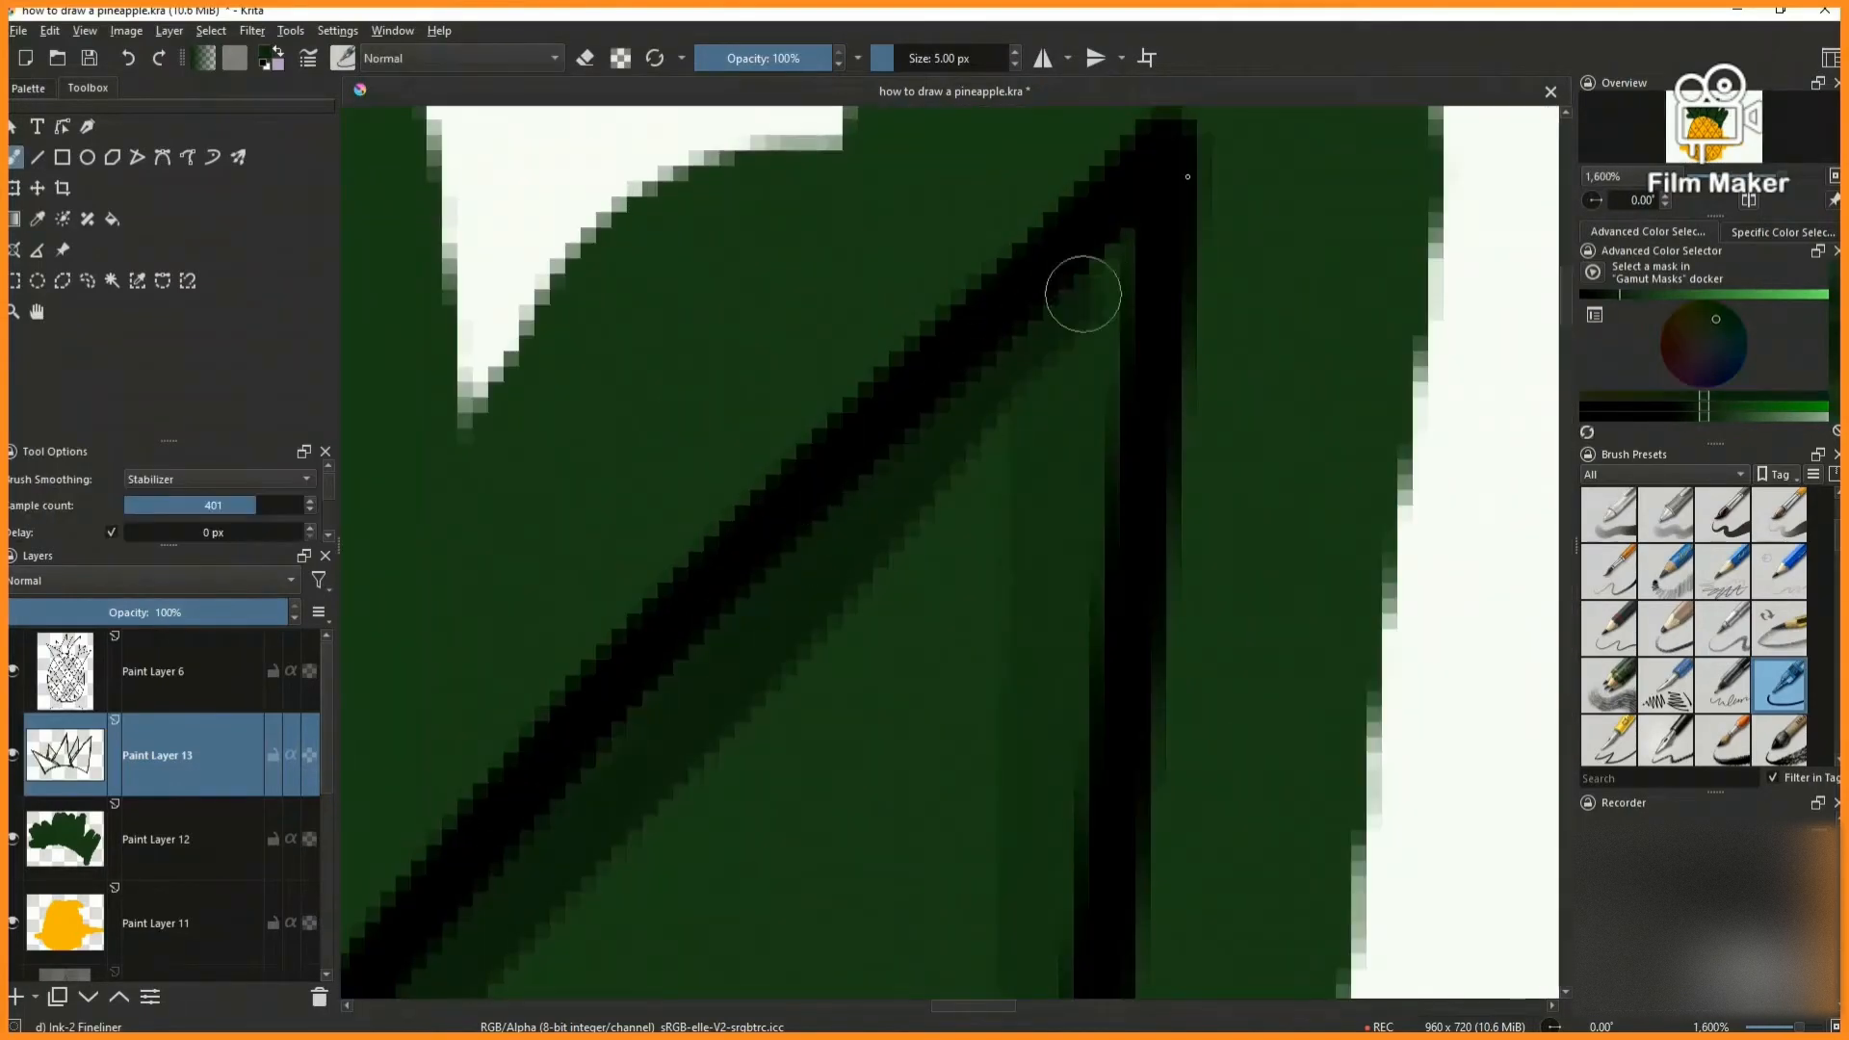
# - Shade the inner edges of the small leaf between the two large right-hand leaves with an adjusted dark green
pyautogui.press('2')
pyautogui.scroll(6, 916, 610)
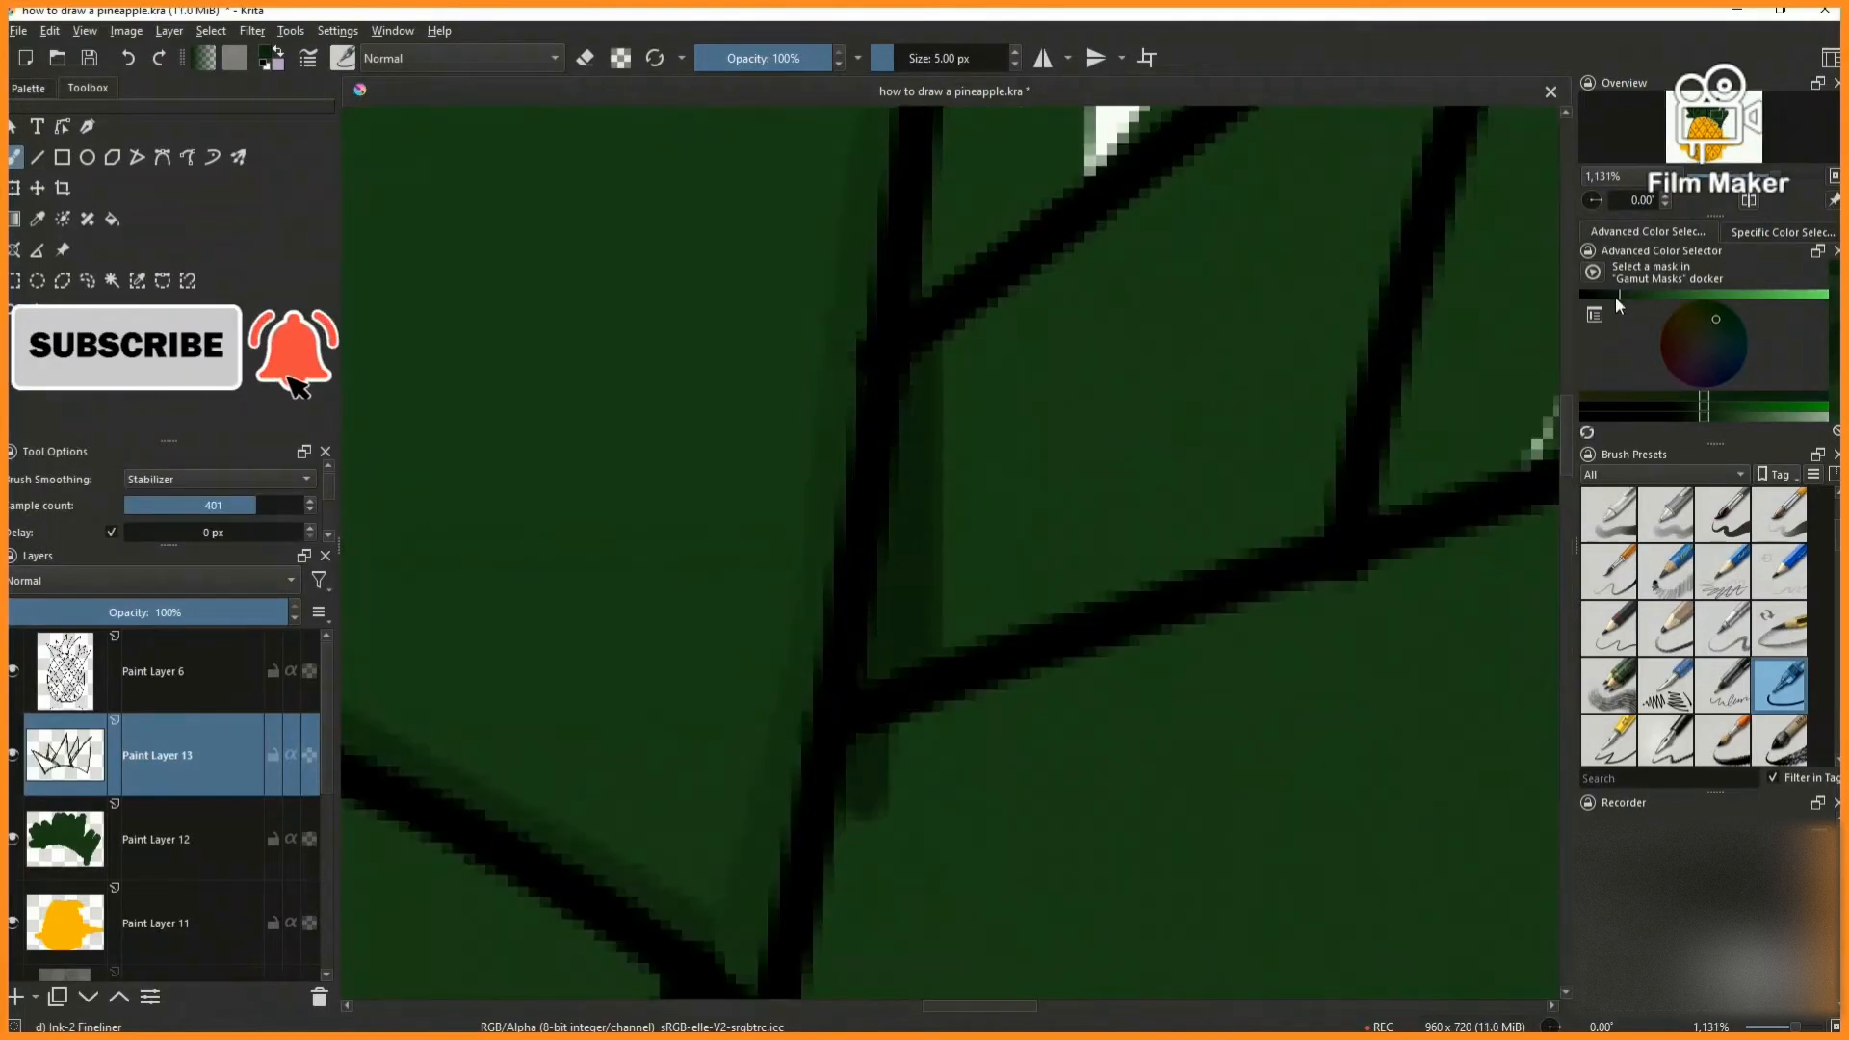
pyautogui.scroll(-2, 1095, 488)
pyautogui.scroll(-5, 1036, 363)
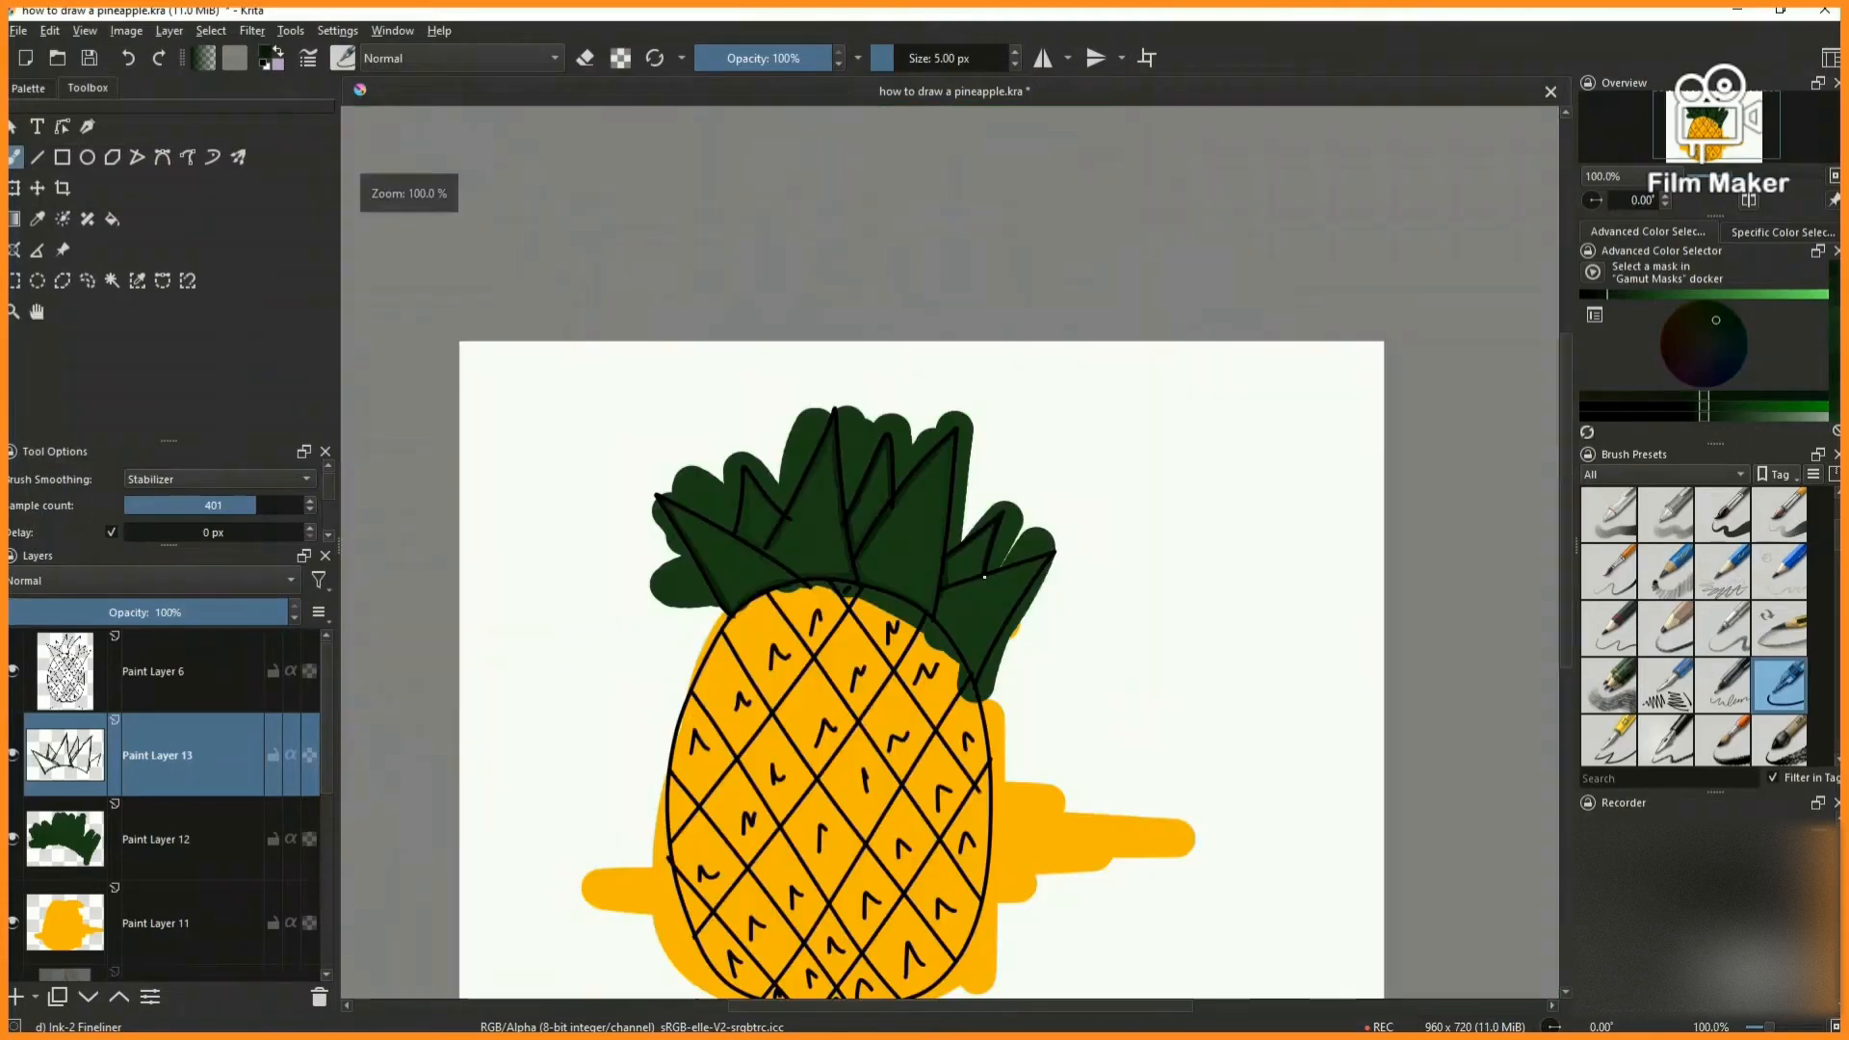
pyautogui.scroll(5, 985, 577)
pyautogui.click(1623, 296)
pyautogui.moveTo(825, 625); pyautogui.dragTo(992, 575)
pyautogui.scroll(-5, 993, 624)
pyautogui.scroll(5, 998, 620)
# - Shade the upper, lower-left and right inner edges of the rightmost leaf with the darker green
pyautogui.moveTo(773, 714); pyautogui.dragTo(1310, 531)
pyautogui.scroll(-5, 902, 675)
pyautogui.scroll(5, 794, 745)
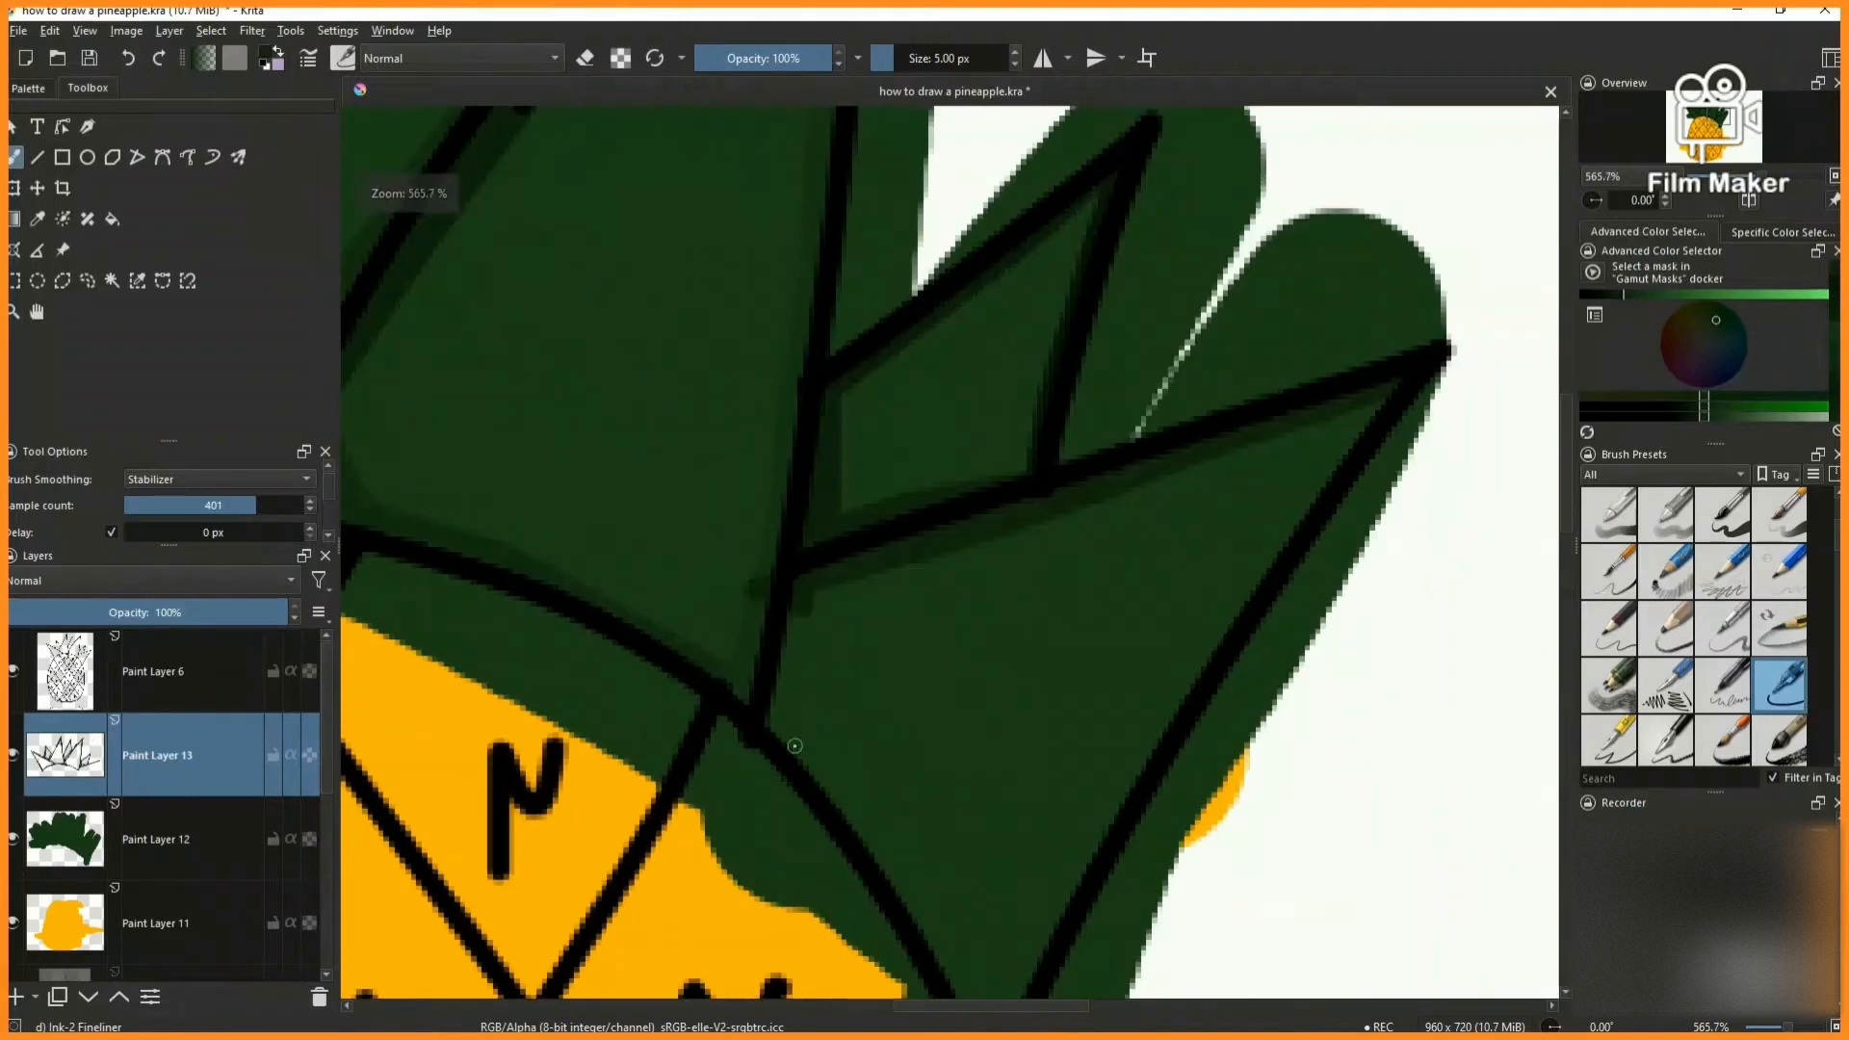
pyautogui.scroll(-5, 786, 691)
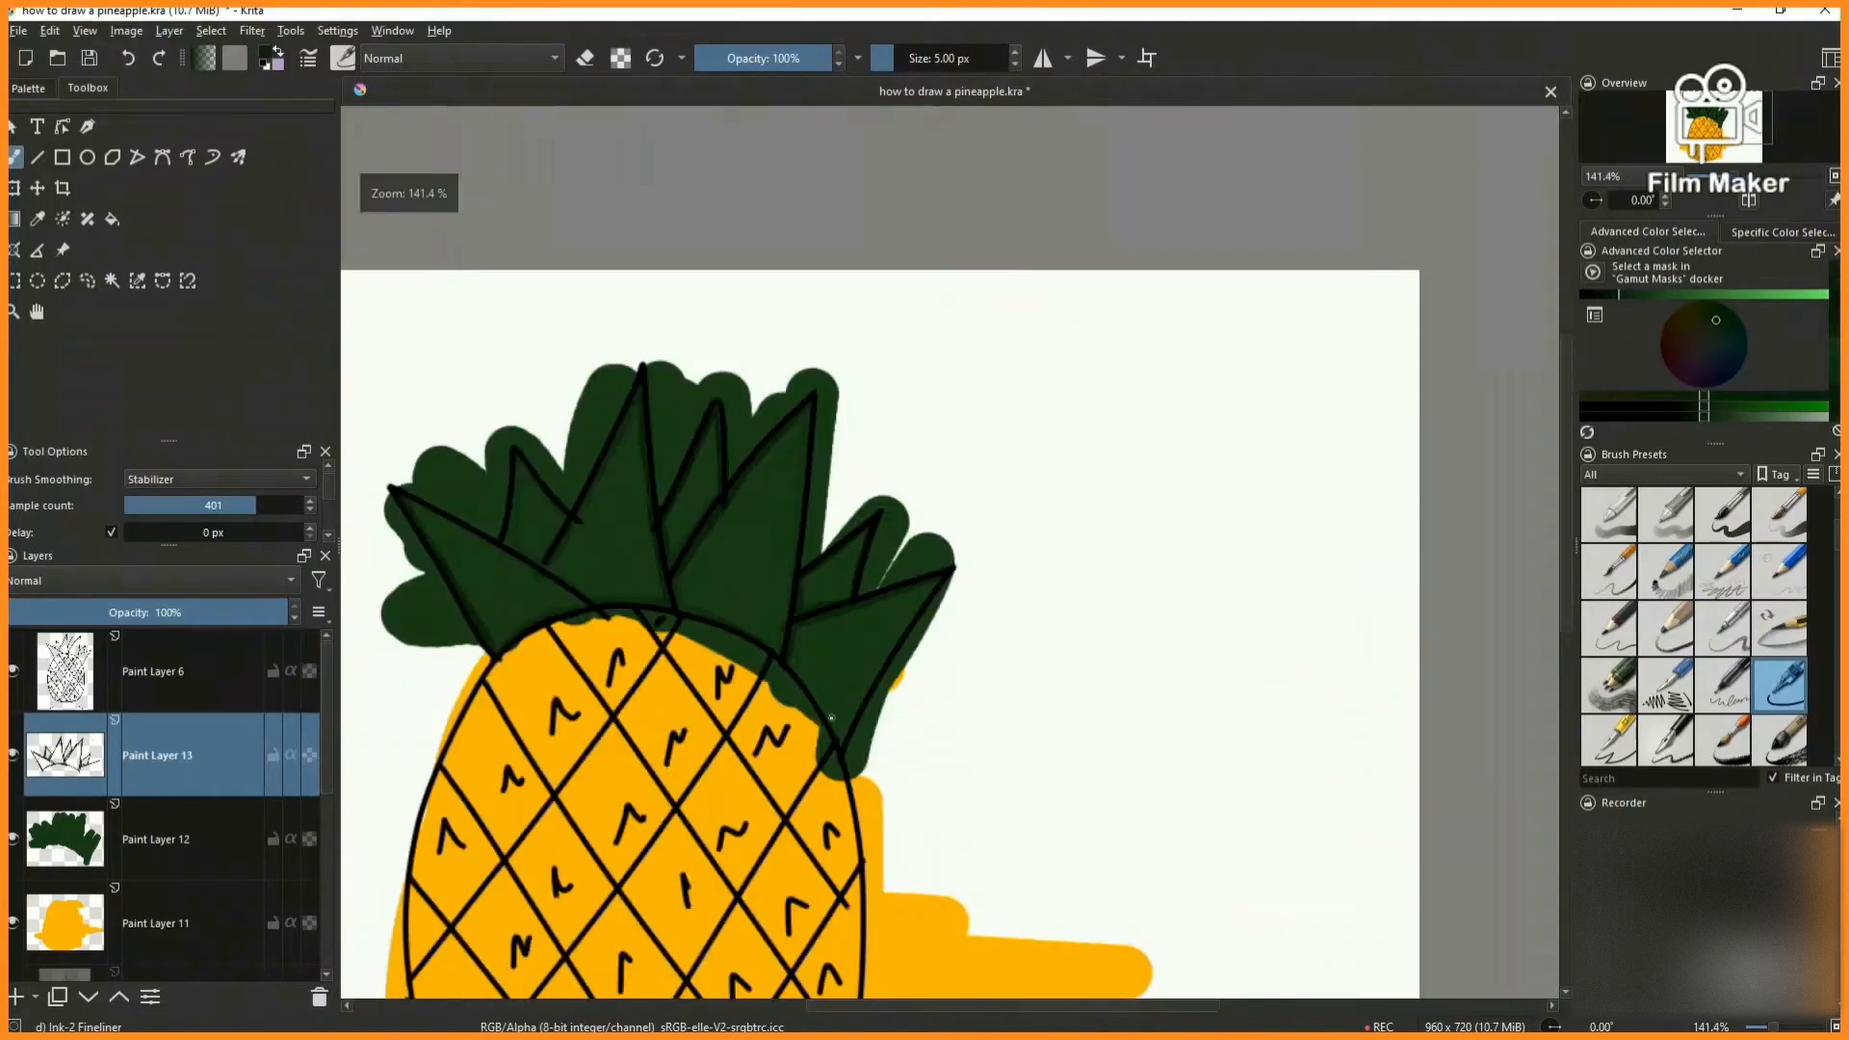
pyautogui.scroll(4, 762, 700)
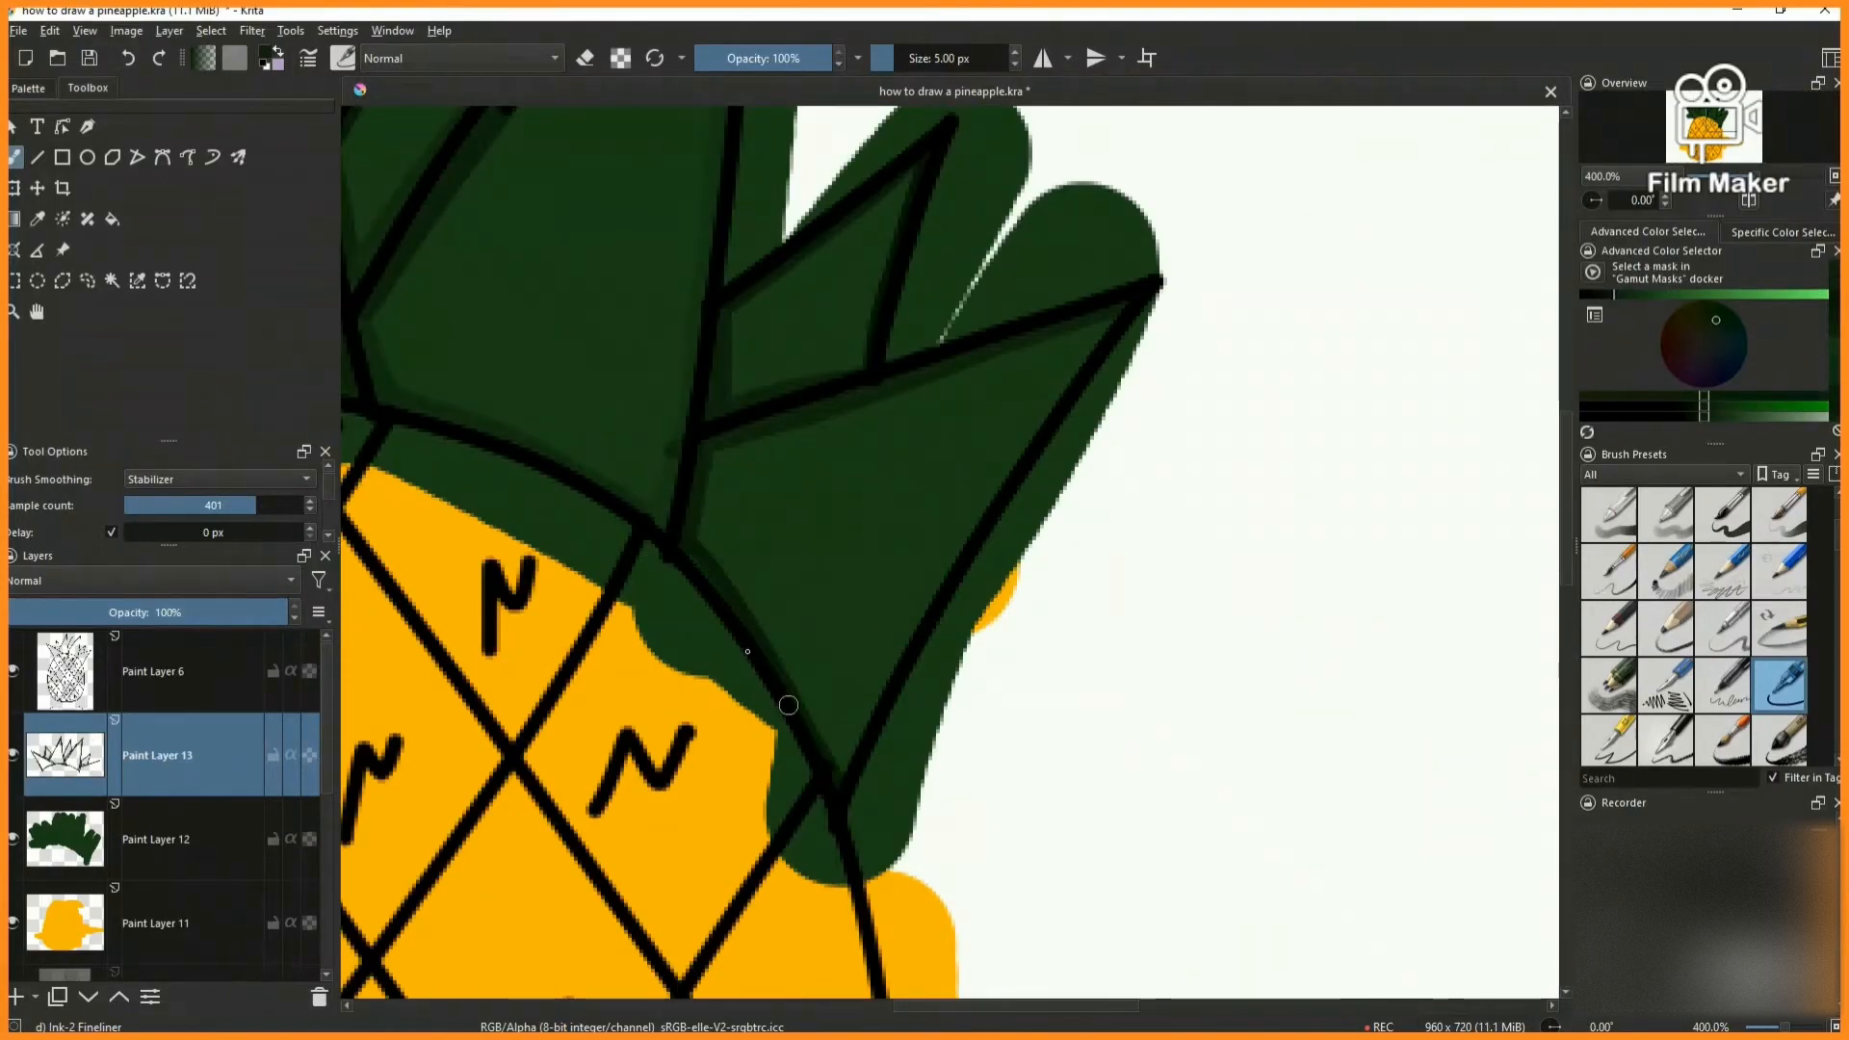
pyautogui.scroll(-5, 823, 754)
pyautogui.scroll(6, 912, 438)
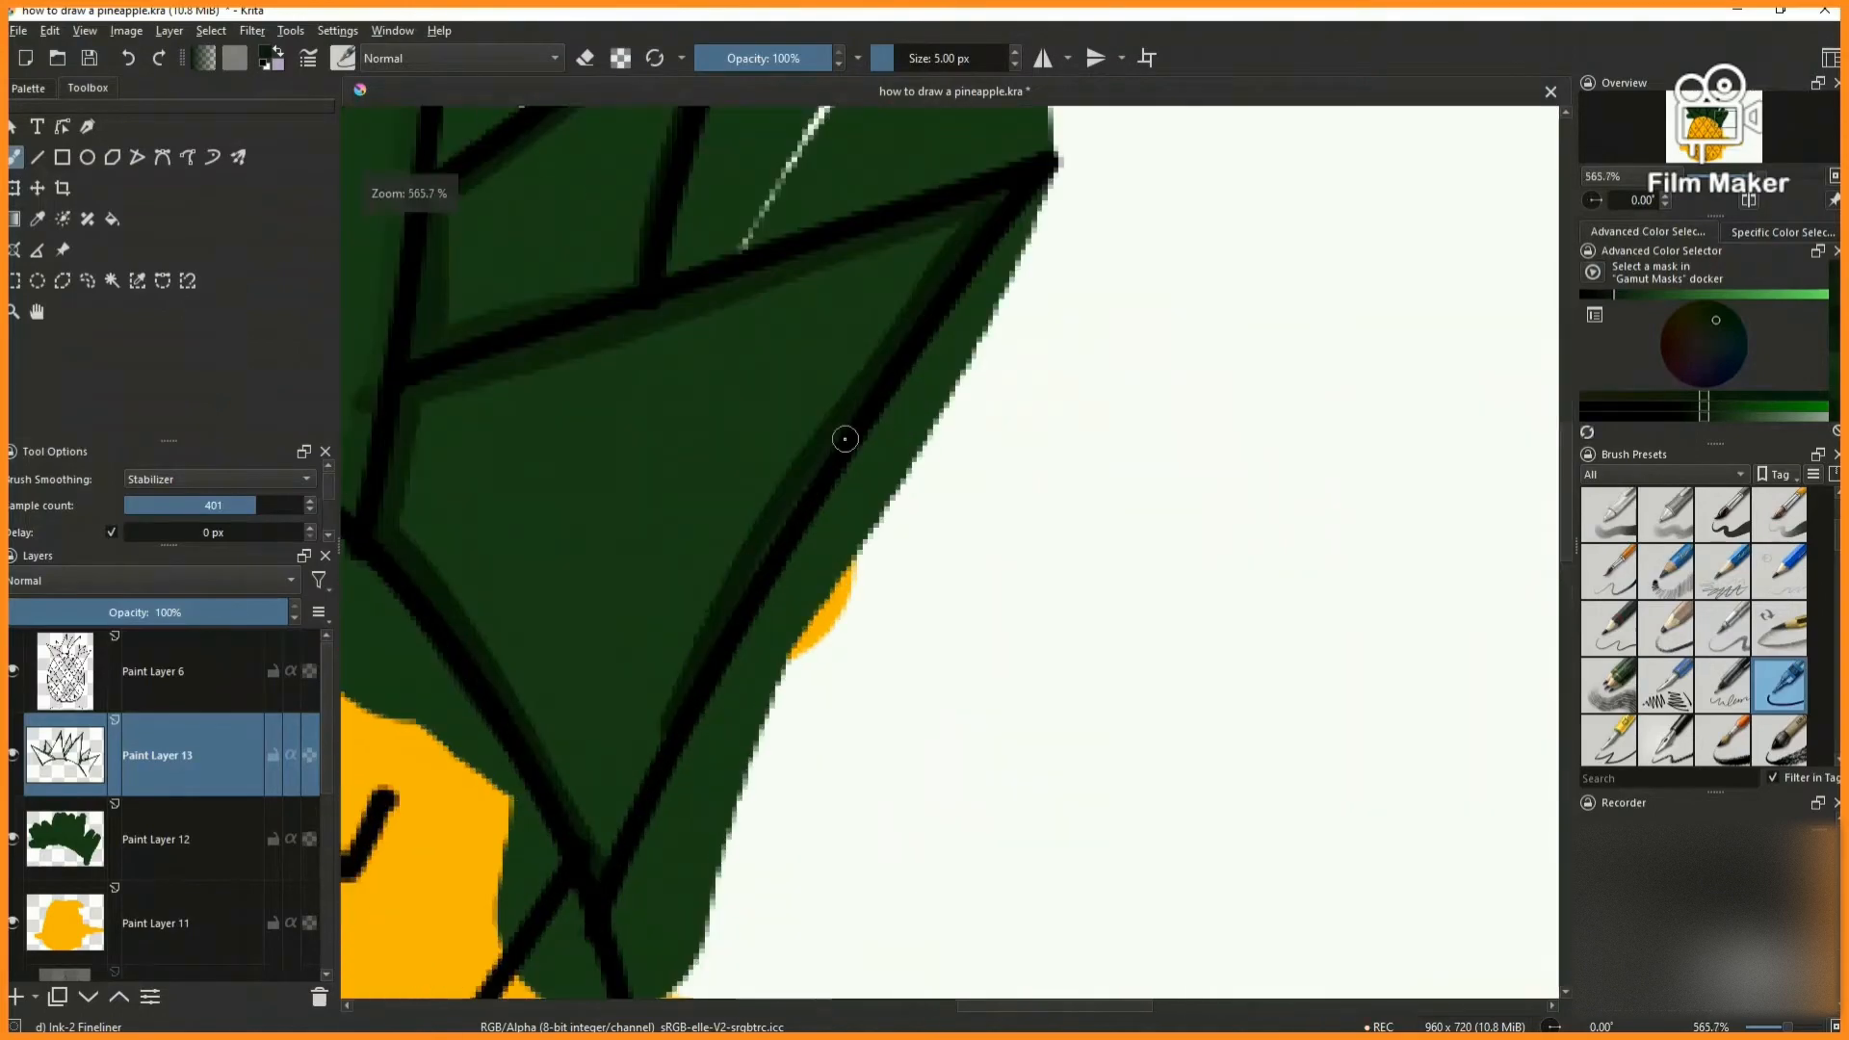
# - Add a new paint layer above the leaf shading layer for shading the pineapple's body
pyautogui.scroll(-4, 583, 888)
pyautogui.scroll(7, 976, 420)
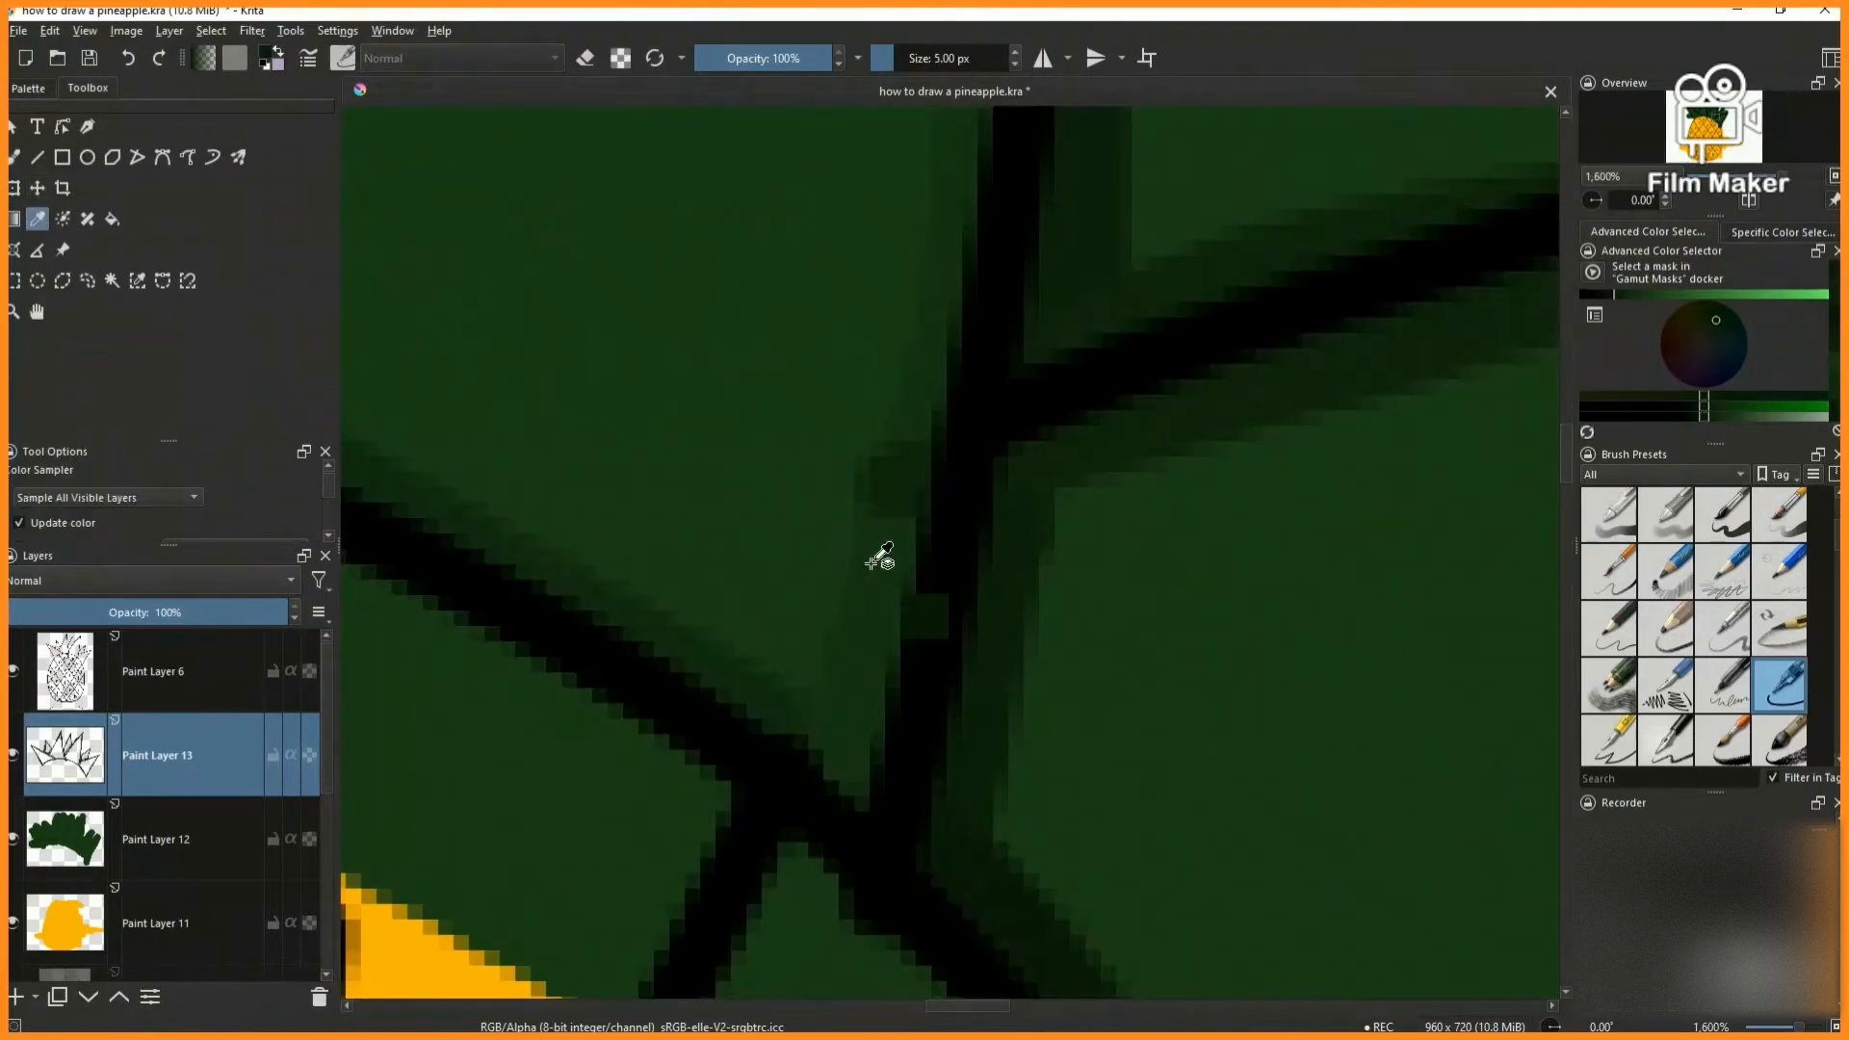
pyautogui.scroll(-7, 894, 599)
pyautogui.click(17, 997)
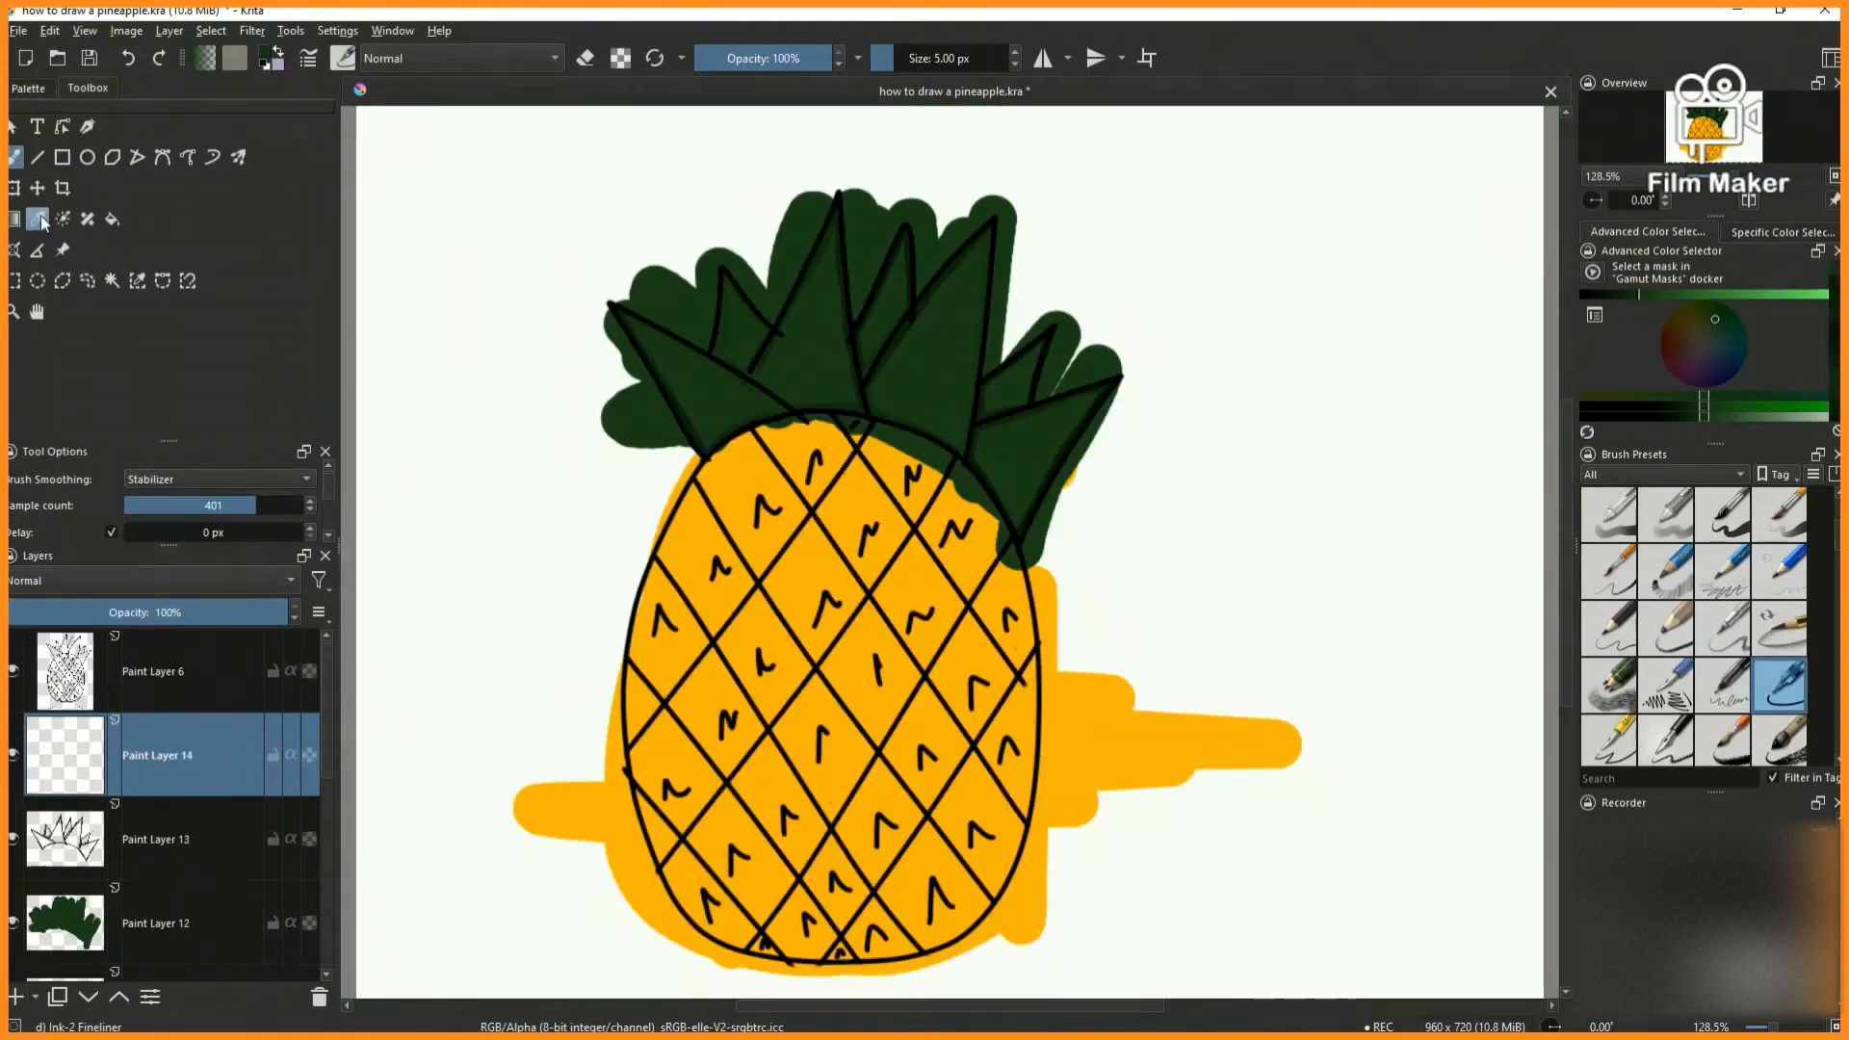
# - Sample the body's orange, darken it slightly and choose the Ink-2 Fineliner brush
pyautogui.click(38, 220)
pyautogui.click(721, 592)
pyautogui.click(1789, 295)
pyautogui.click(1765, 680)
# - Shade the left and lower inner edges of the second diamond below the crown along the body's left outline in darker oranges
pyautogui.scroll(5, 693, 654)
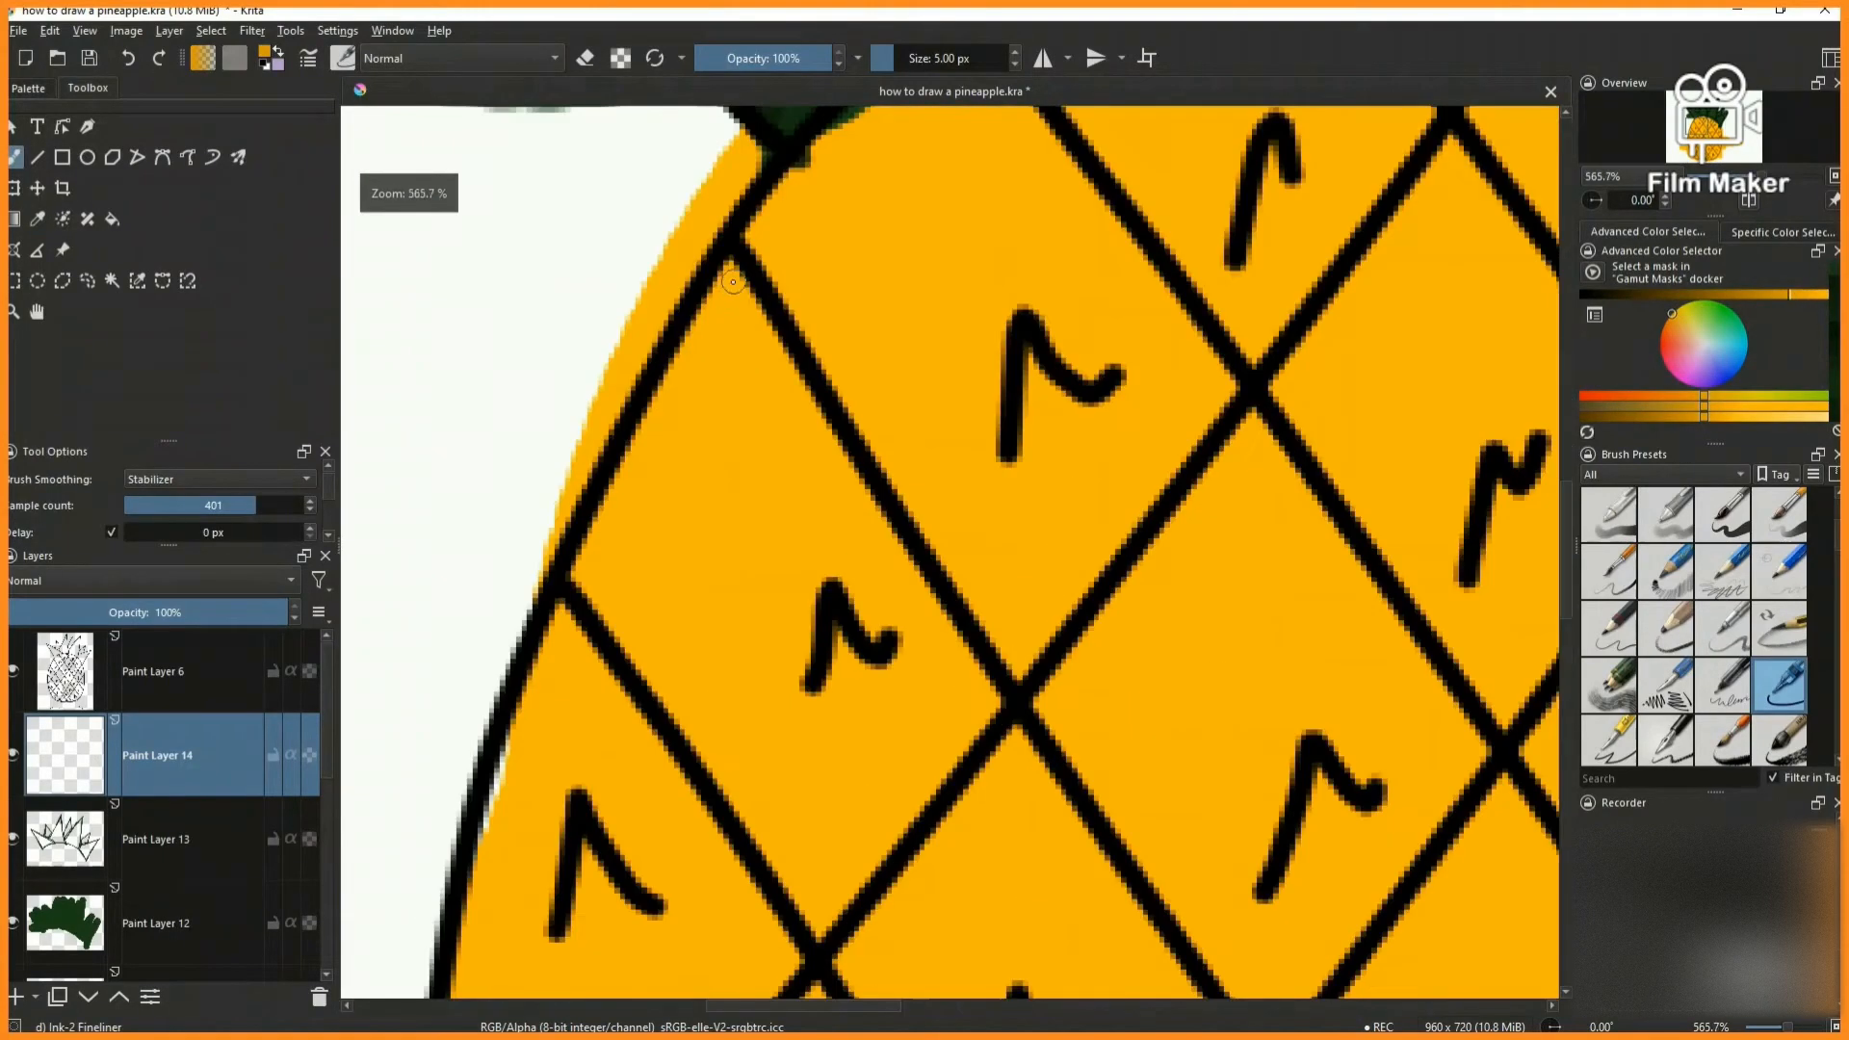
pyautogui.moveTo(572, 606); pyautogui.dragTo(639, 437)
pyautogui.scroll(-4, 583, 510)
pyautogui.scroll(3, 585, 523)
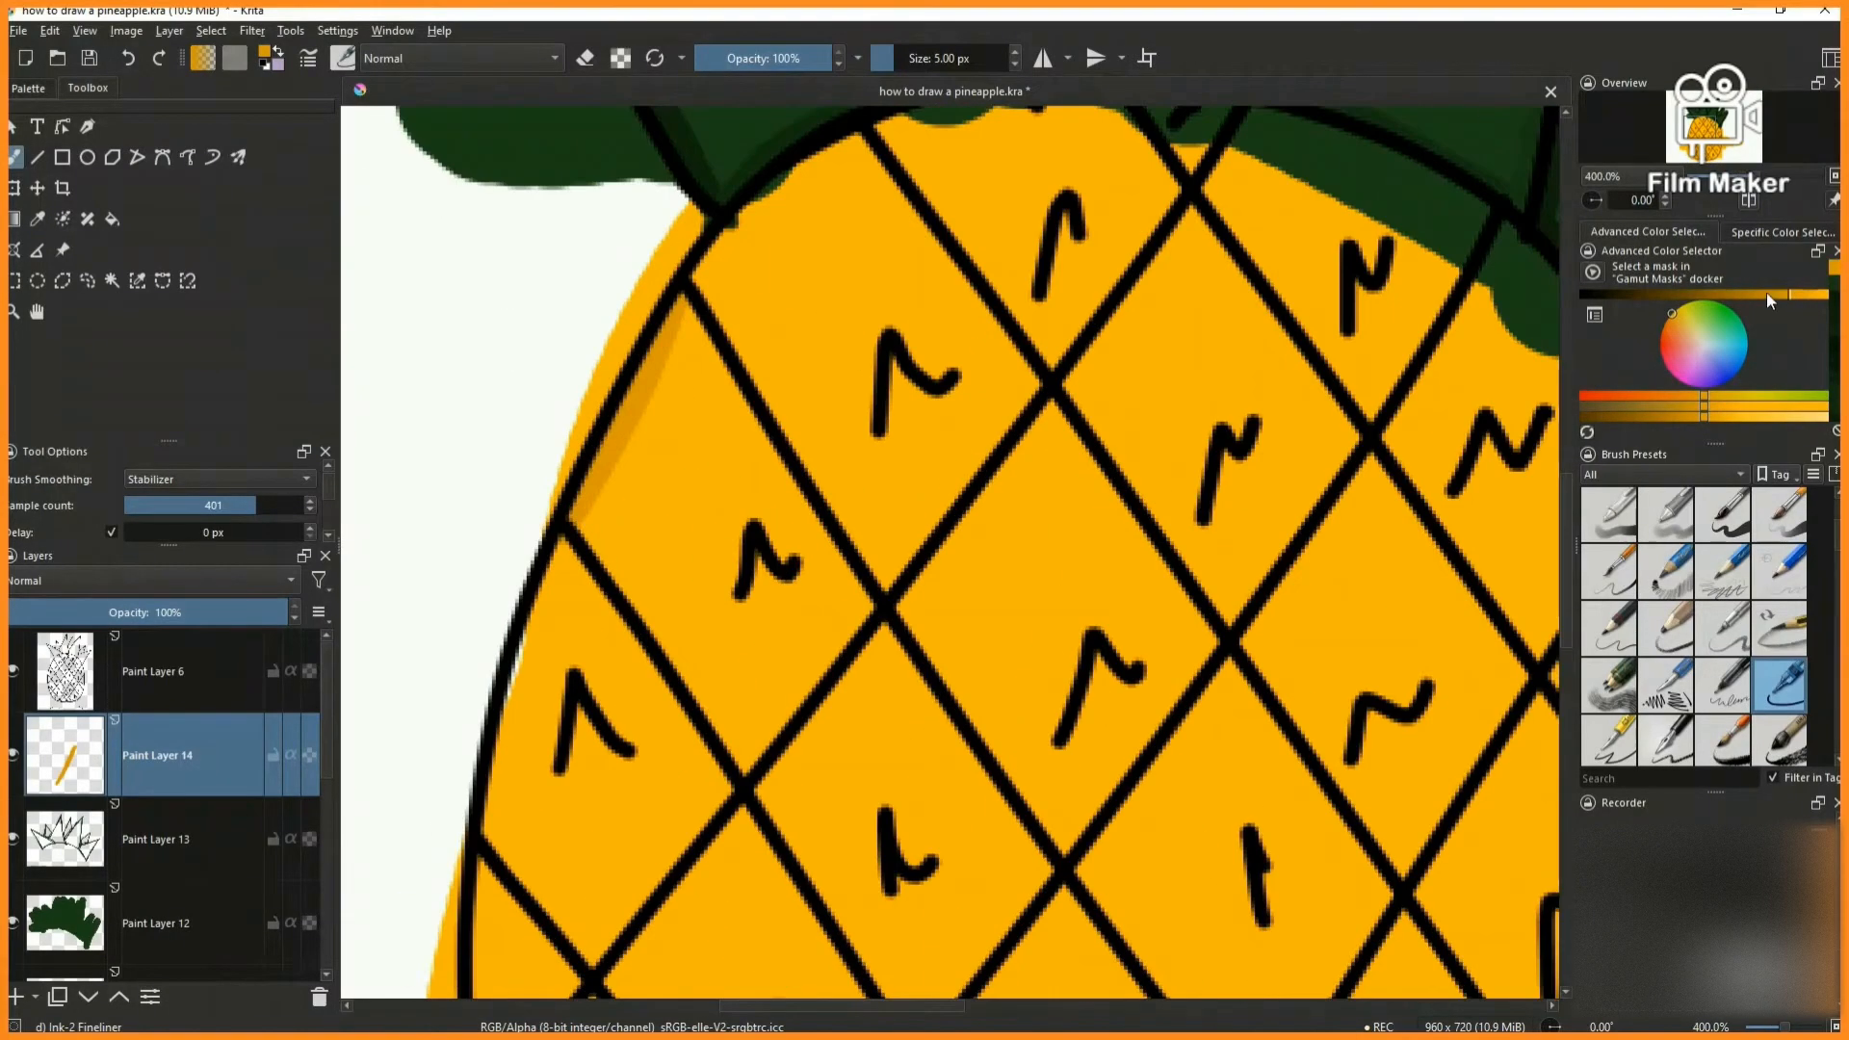
pyautogui.click(1770, 295)
pyautogui.moveTo(579, 521); pyautogui.dragTo(648, 628)
pyautogui.scroll(2, 618, 602)
pyautogui.moveTo(561, 438)
pyautogui.mouseDown()
pyautogui.moveTo(877, 953)
pyautogui.moveTo(1148, 597)
pyautogui.mouseUp()
# - Shade the upper-right inner edge of that same left-outline diamond with an adjusted dark orange
pyautogui.click(1756, 295)
pyautogui.click(1787, 298)
pyautogui.scroll(-1, 993, 641)
pyautogui.moveTo(834, 222)
pyautogui.mouseDown()
pyautogui.moveTo(1098, 617)
pyautogui.moveTo(1085, 651)
pyautogui.mouseUp()
pyautogui.scroll(-6, 647, 558)
# - Shade the left, lower and upper-right inner edges of the next cell down the left outline, adjusting the dark orange
pyautogui.scroll(4, 641, 578)
pyautogui.scroll(2, 629, 515)
pyautogui.moveTo(645, 301); pyautogui.dragTo(537, 714)
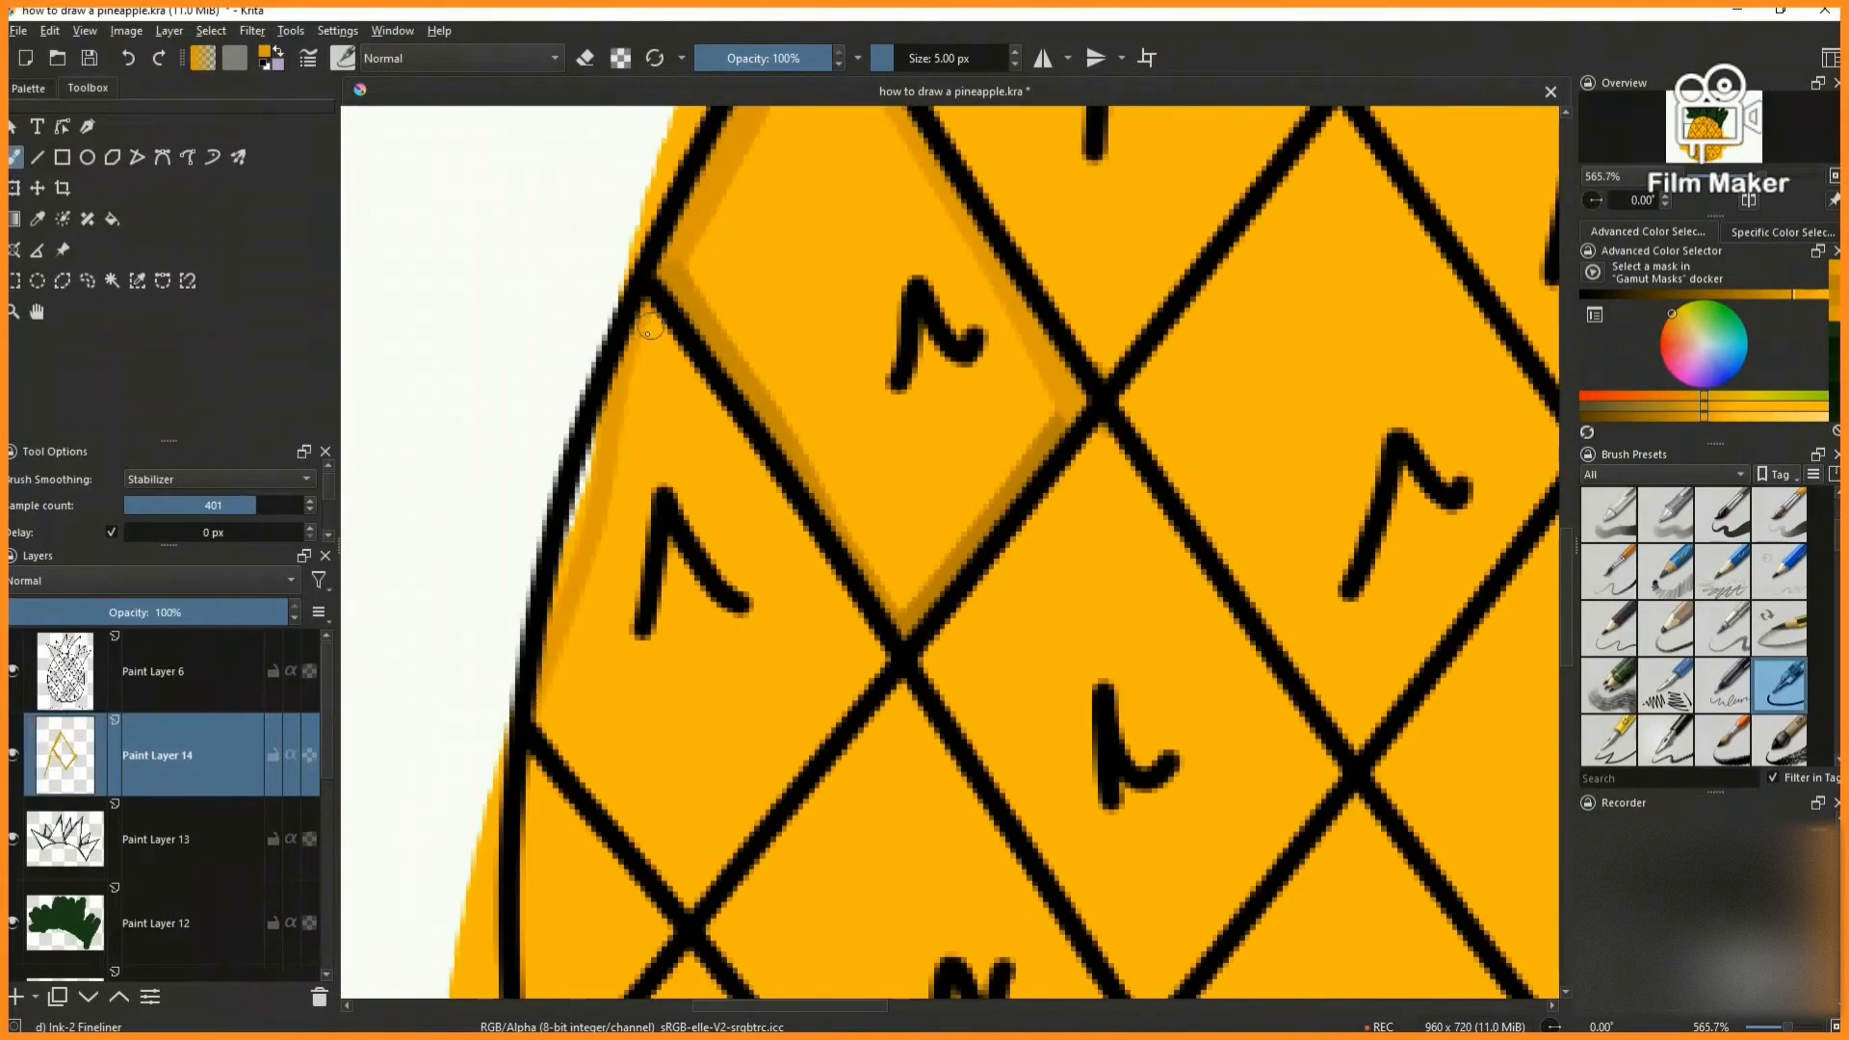
pyautogui.scroll(-3, 513, 777)
pyautogui.scroll(3, 539, 751)
pyautogui.moveTo(535, 614); pyautogui.dragTo(682, 799)
pyautogui.moveTo(686, 785); pyautogui.dragTo(878, 539)
pyautogui.click(1756, 295)
pyautogui.moveTo(645, 217); pyautogui.dragTo(879, 549)
pyautogui.scroll(-5, 746, 244)
# - Shade the inner edges of the two small triangular cells on the body's left outline with dark orange
pyautogui.scroll(5, 633, 761)
pyautogui.moveTo(618, 341)
pyautogui.mouseDown()
pyautogui.moveTo(623, 708)
pyautogui.moveTo(647, 388)
pyautogui.moveTo(765, 535)
pyautogui.mouseUp()
pyautogui.scroll(-5, 631, 760)
pyautogui.scroll(5, 645, 819)
pyautogui.click(1747, 294)
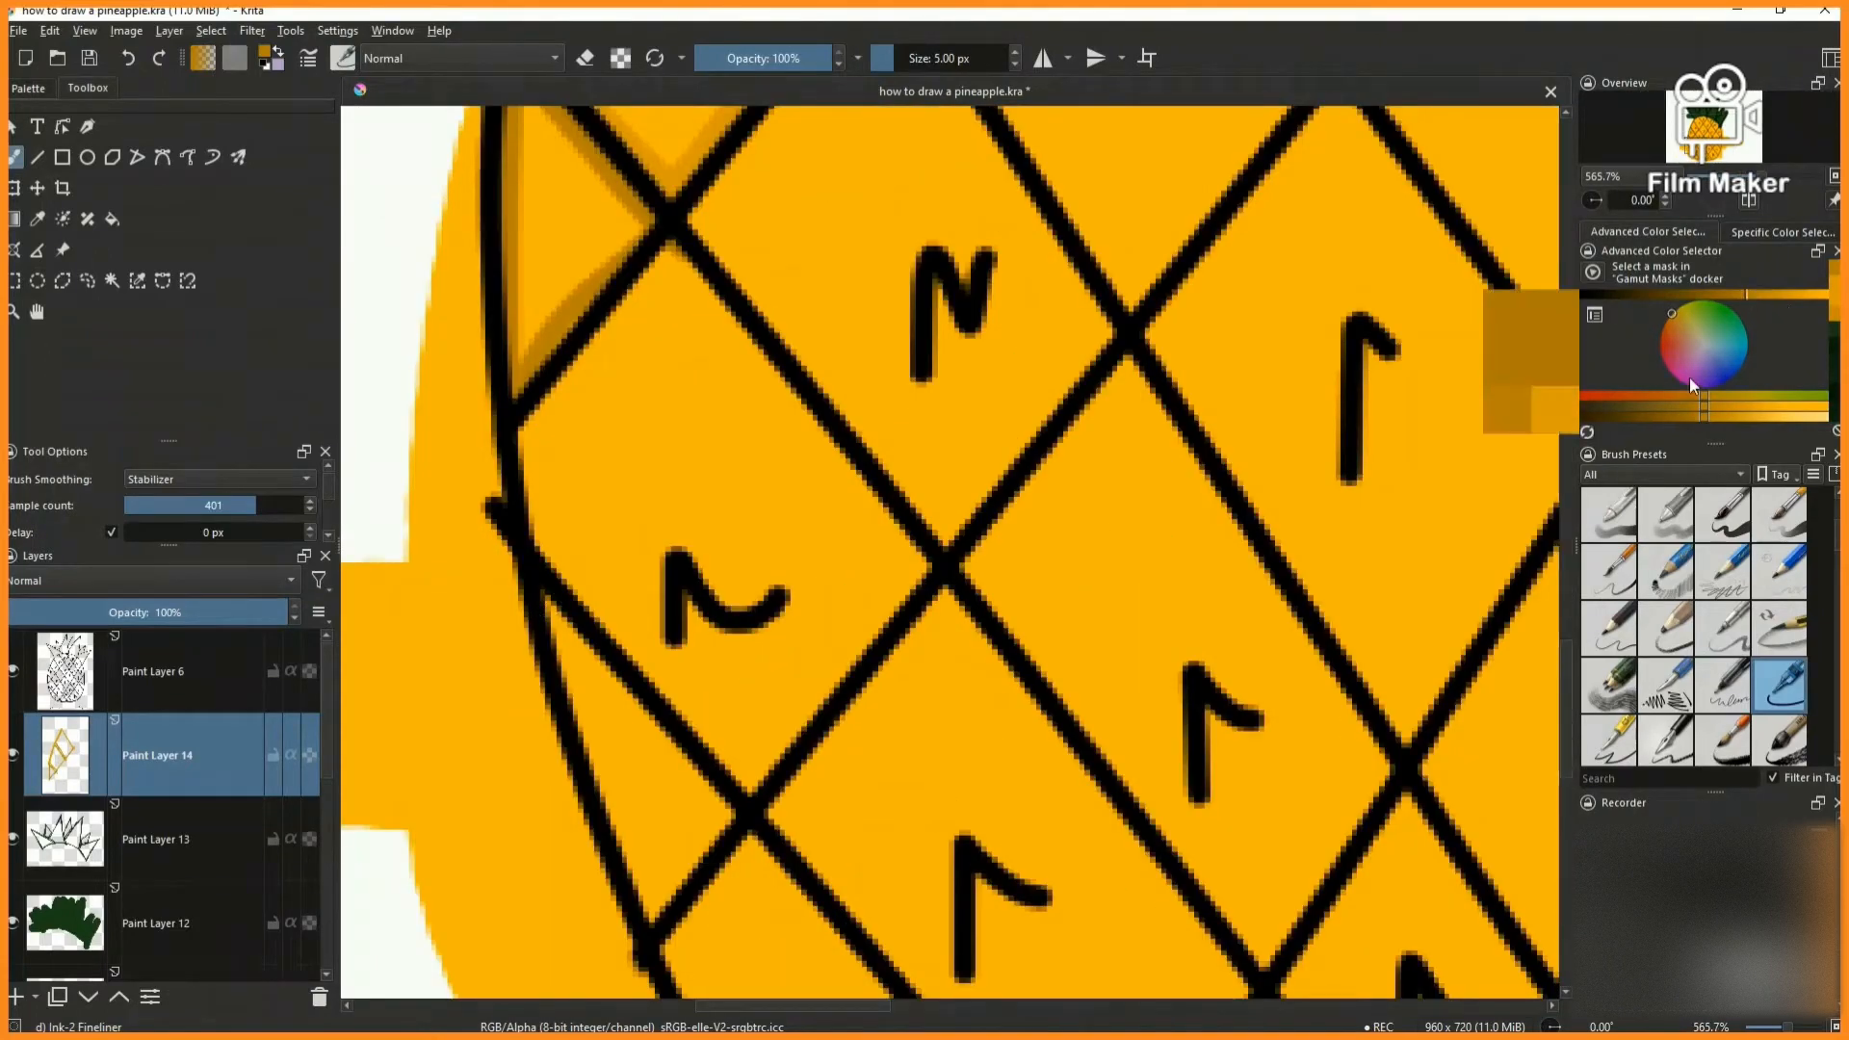
pyautogui.scroll(-3, 607, 510)
pyautogui.scroll(3, 617, 539)
pyautogui.moveTo(588, 491)
pyautogui.mouseDown()
pyautogui.moveTo(698, 819)
pyautogui.moveTo(731, 669)
pyautogui.mouseUp()
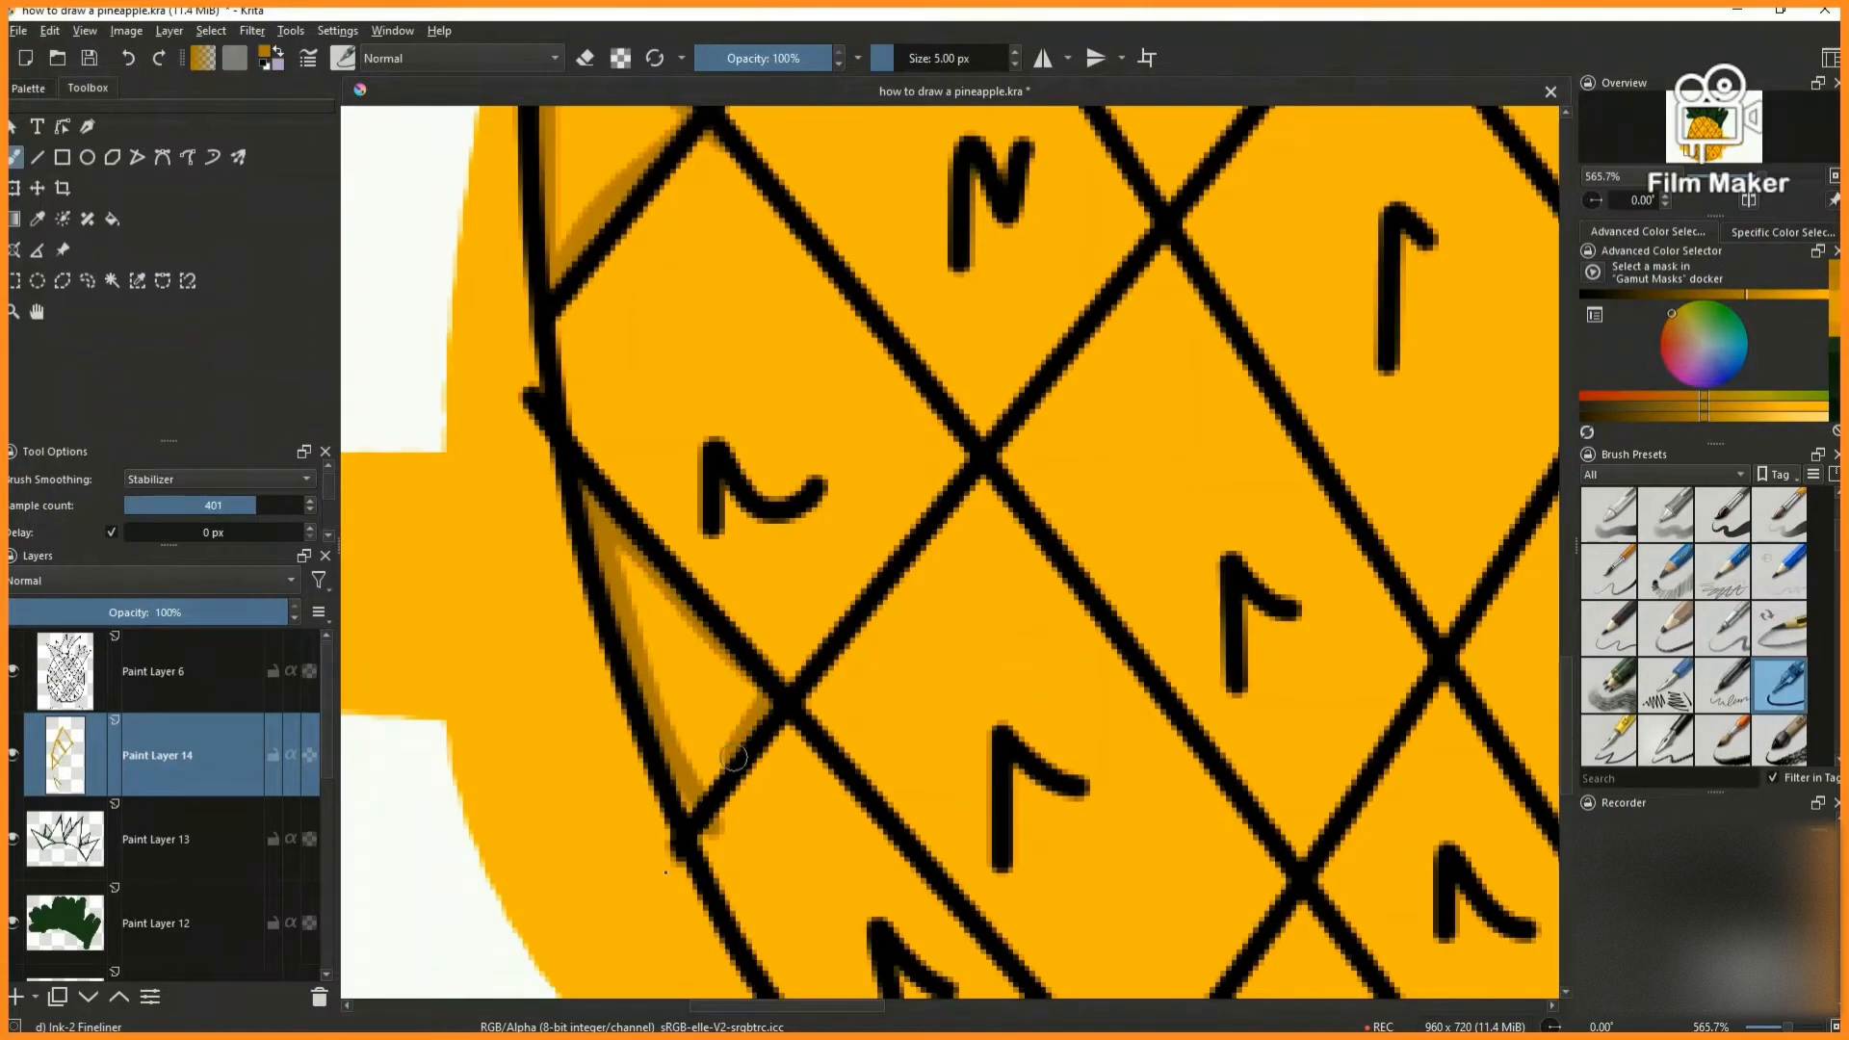
pyautogui.scroll(-6, 732, 694)
# - Shade all inner edges of the diamond beneath the crown's left corner, including its edge along the crown
pyautogui.scroll(5, 748, 528)
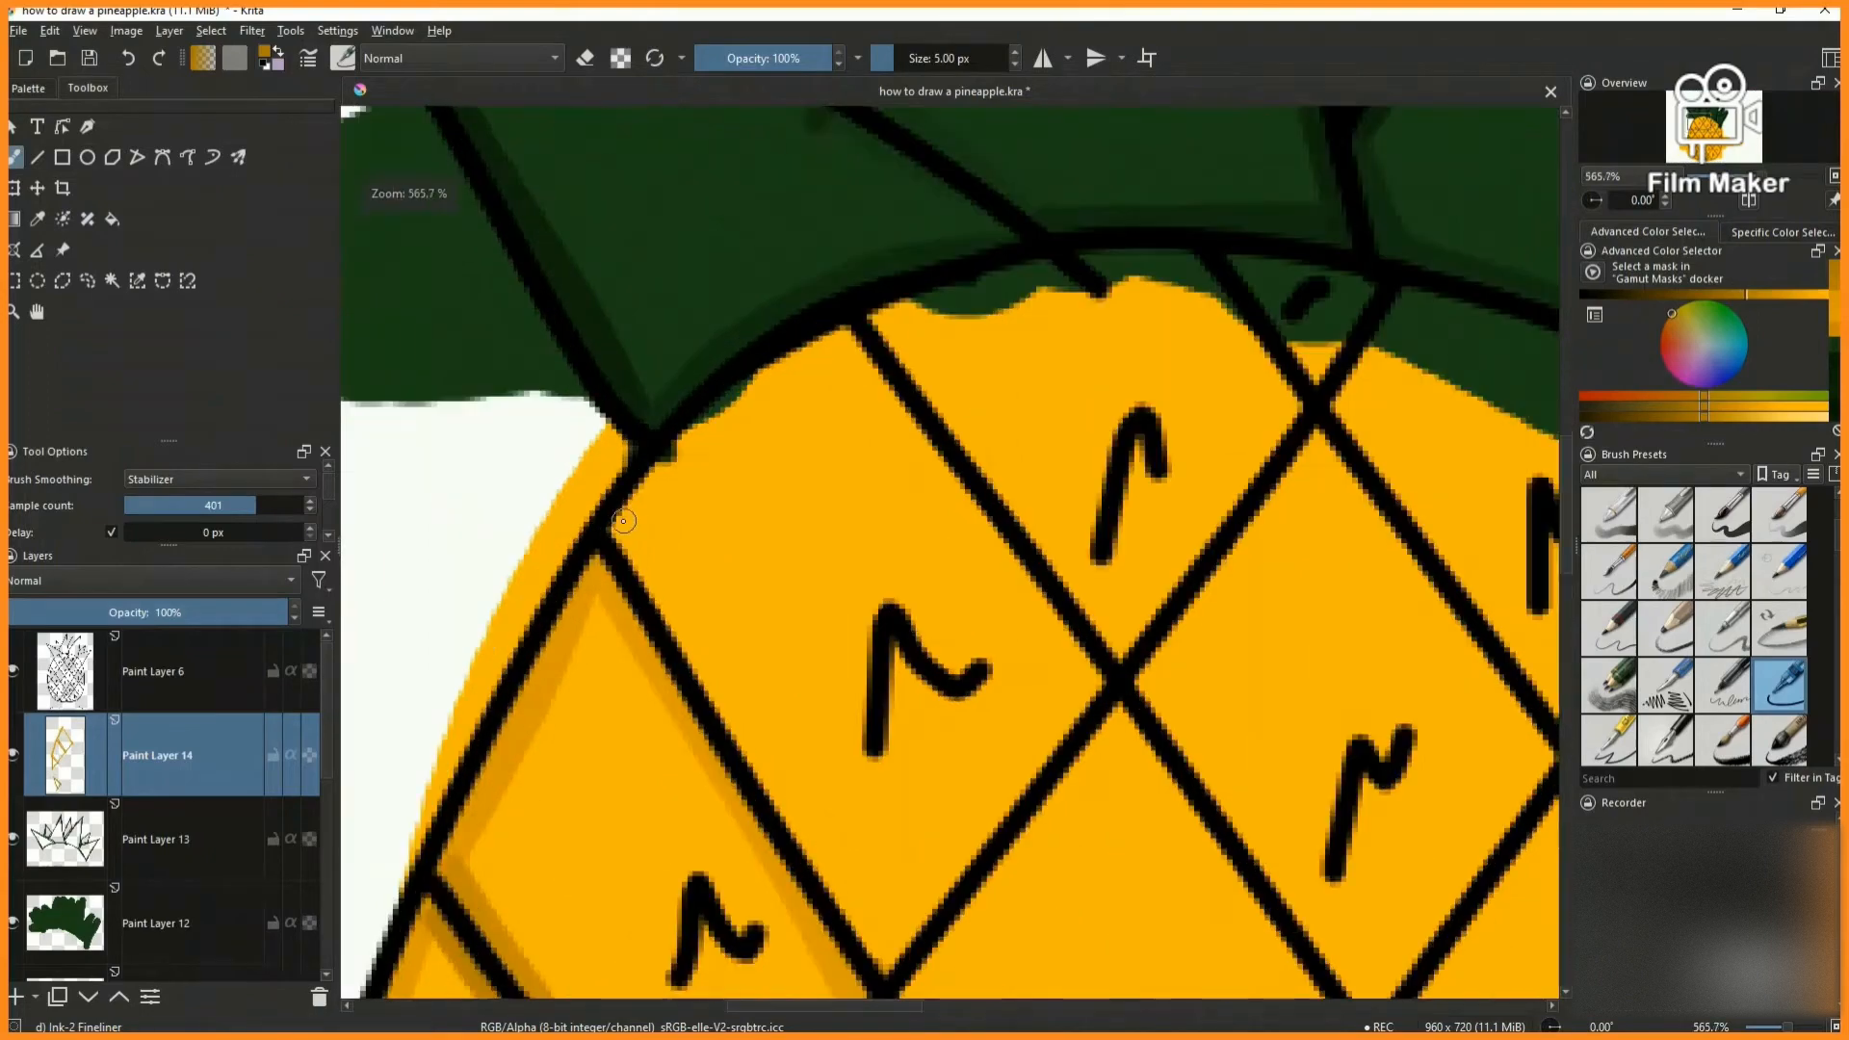
pyautogui.scroll(-2, 749, 528)
pyautogui.scroll(2, 748, 525)
pyautogui.moveTo(736, 420); pyautogui.dragTo(1025, 909)
pyautogui.scroll(-6, 982, 759)
pyautogui.scroll(6, 996, 772)
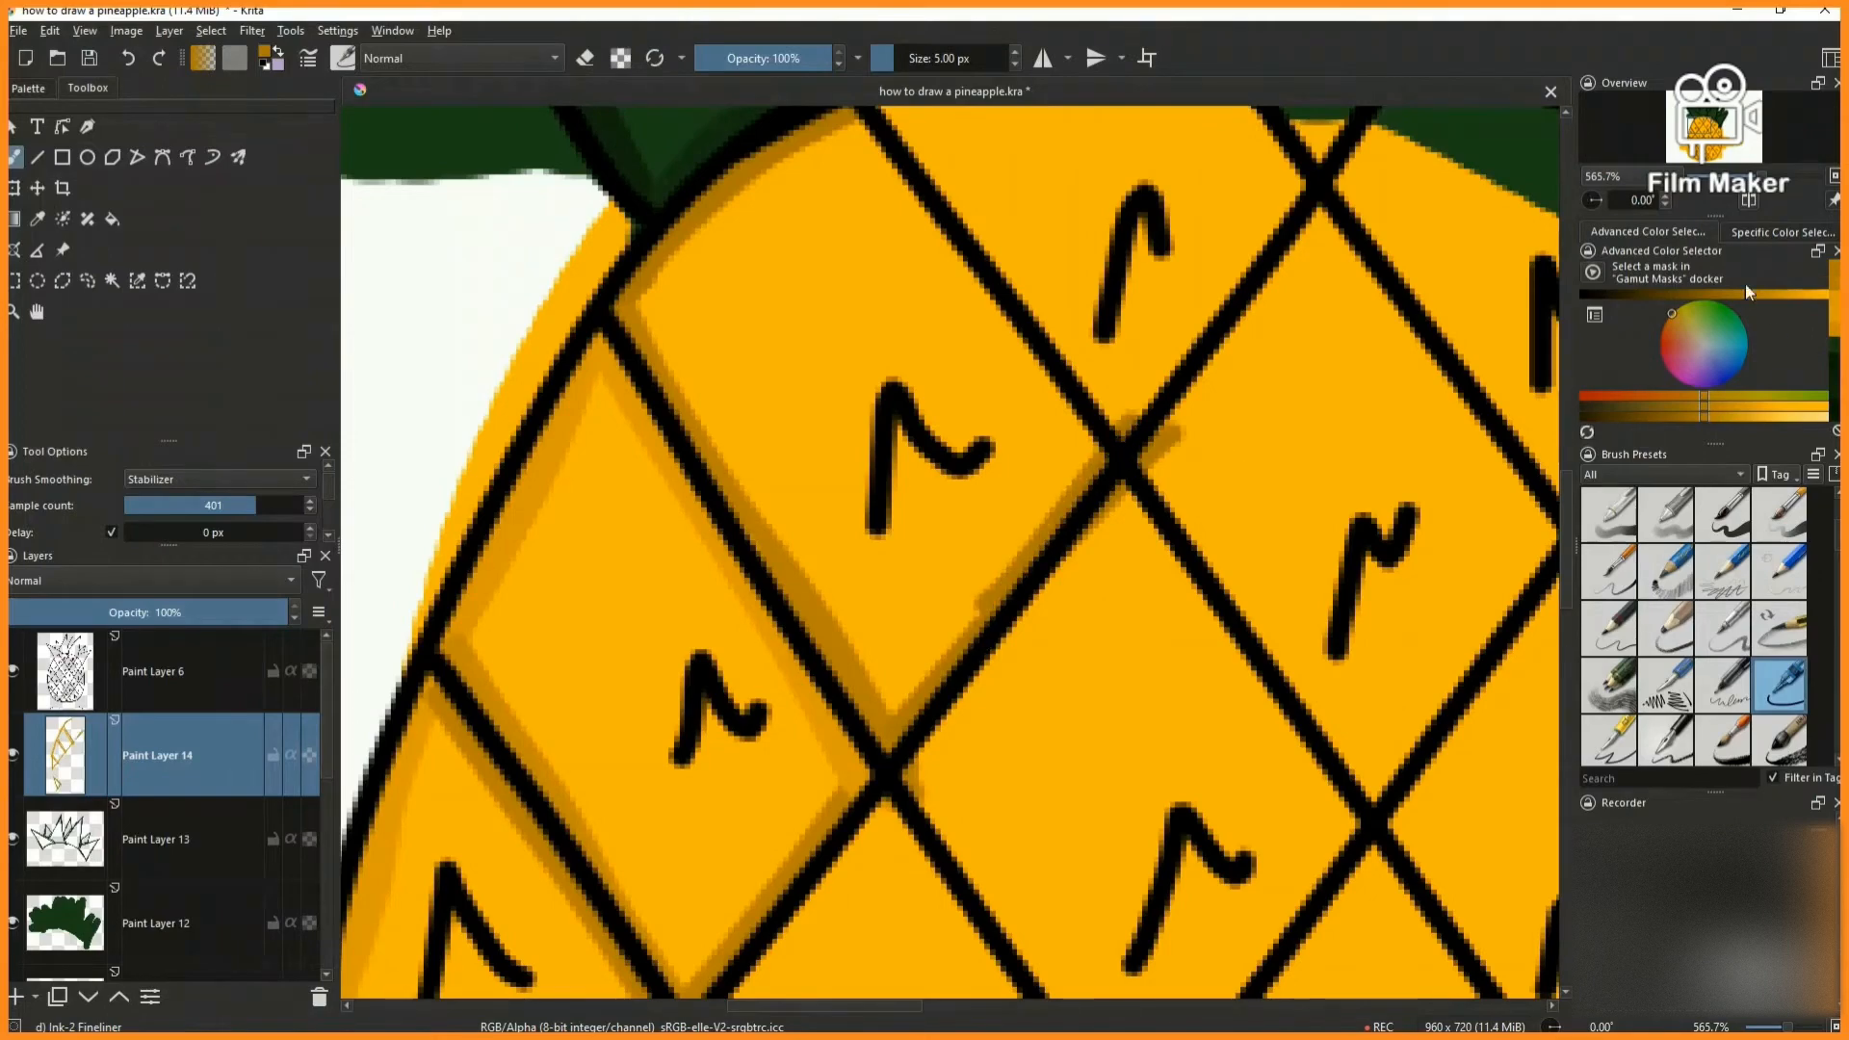
pyautogui.moveTo(853, 123); pyautogui.dragTo(1091, 470)
pyautogui.hotkey('ctrl', 'shift', '0')
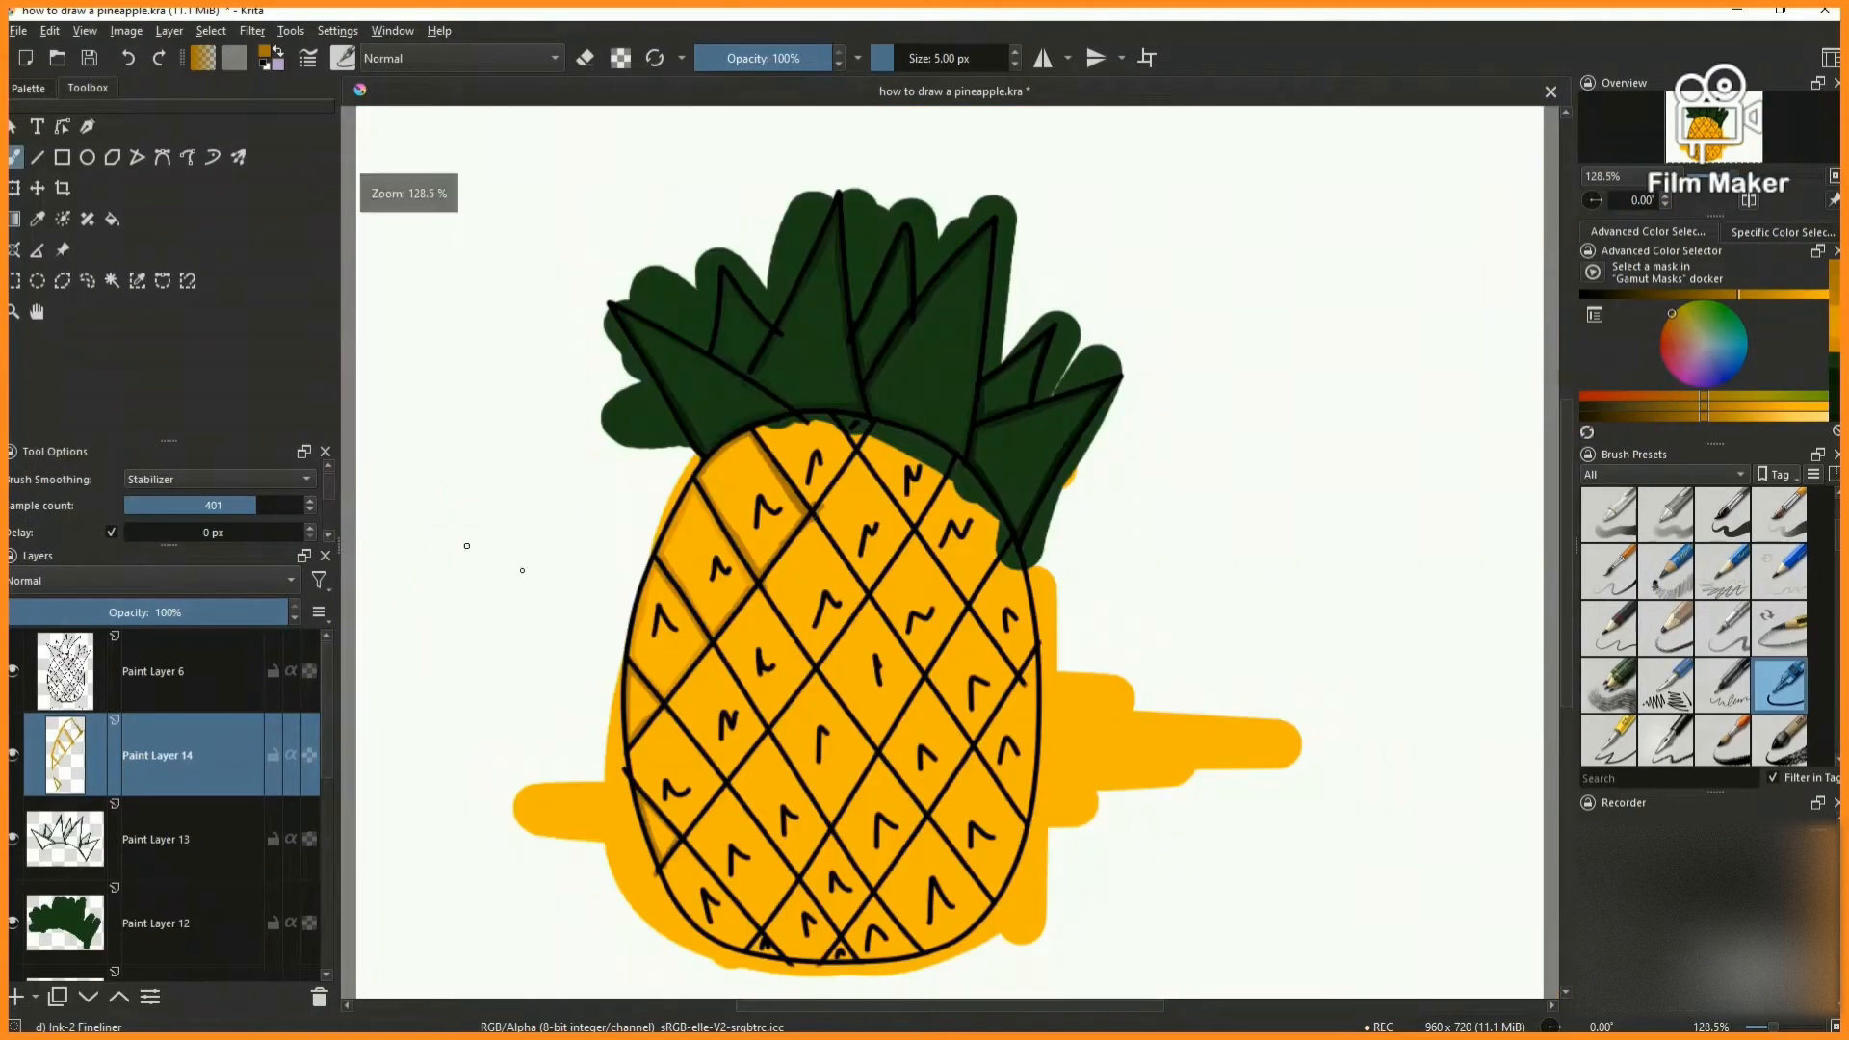
# - Shade the inner edges of the next cell along the crown's base with a lighter shade of the dark orange
pyautogui.scroll(5, 781, 435)
pyautogui.click(1784, 296)
pyautogui.moveTo(678, 410)
pyautogui.mouseDown()
pyautogui.moveTo(1005, 342)
pyautogui.moveTo(700, 379)
pyautogui.moveTo(696, 419)
pyautogui.moveTo(950, 733)
pyautogui.moveTo(757, 520)
pyautogui.moveTo(930, 744)
pyautogui.moveTo(1107, 487)
pyautogui.mouseUp()
pyautogui.hotkey('ctrl', 'shift', '0')
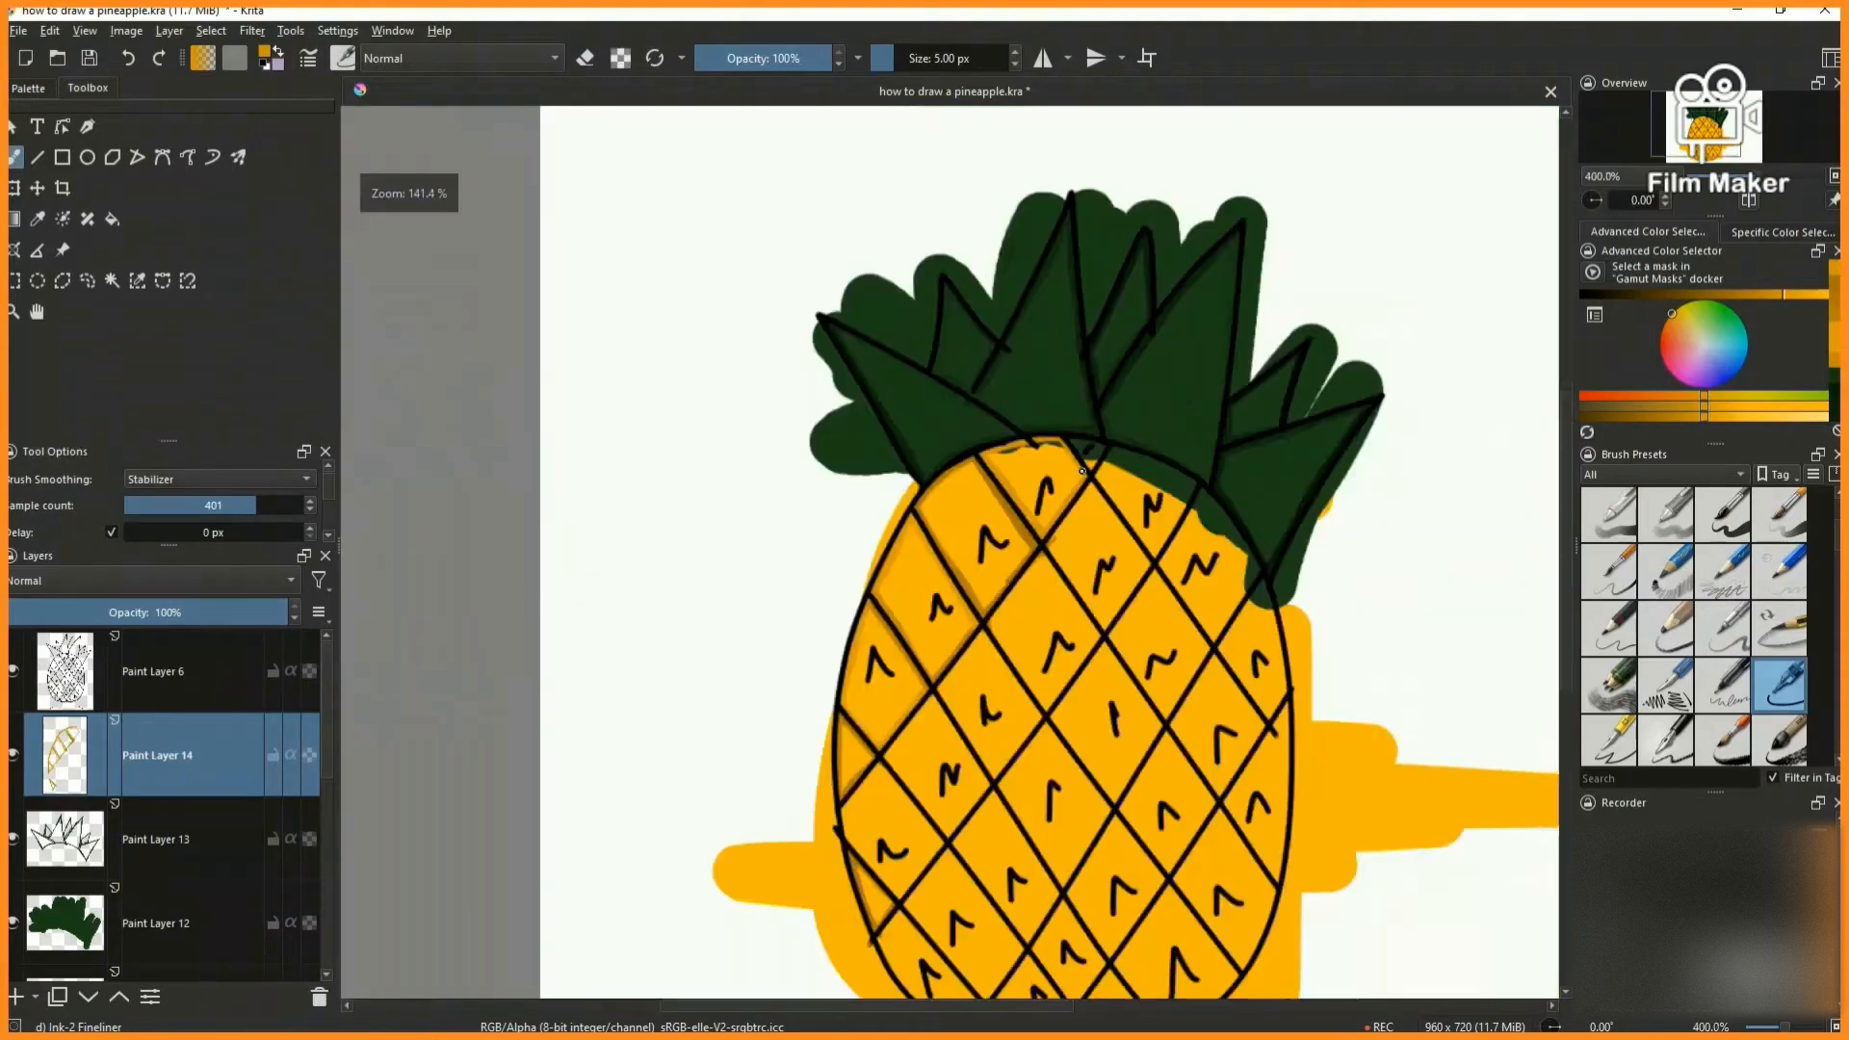
# - Shade the left and lower inner edges of the left-outline cell between the two small triangles with a darker orange
pyautogui.scroll(5, 1023, 517)
pyautogui.scroll(-6, 1071, 449)
pyautogui.scroll(4, 1101, 491)
pyautogui.scroll(-5, 670, 708)
pyautogui.scroll(6, 638, 765)
pyautogui.scroll(1, 549, 589)
pyautogui.scroll(-1, 549, 561)
pyautogui.moveTo(547, 545); pyautogui.dragTo(548, 533)
pyautogui.click(1834, 315)
pyautogui.moveTo(550, 628); pyautogui.dragTo(582, 652)
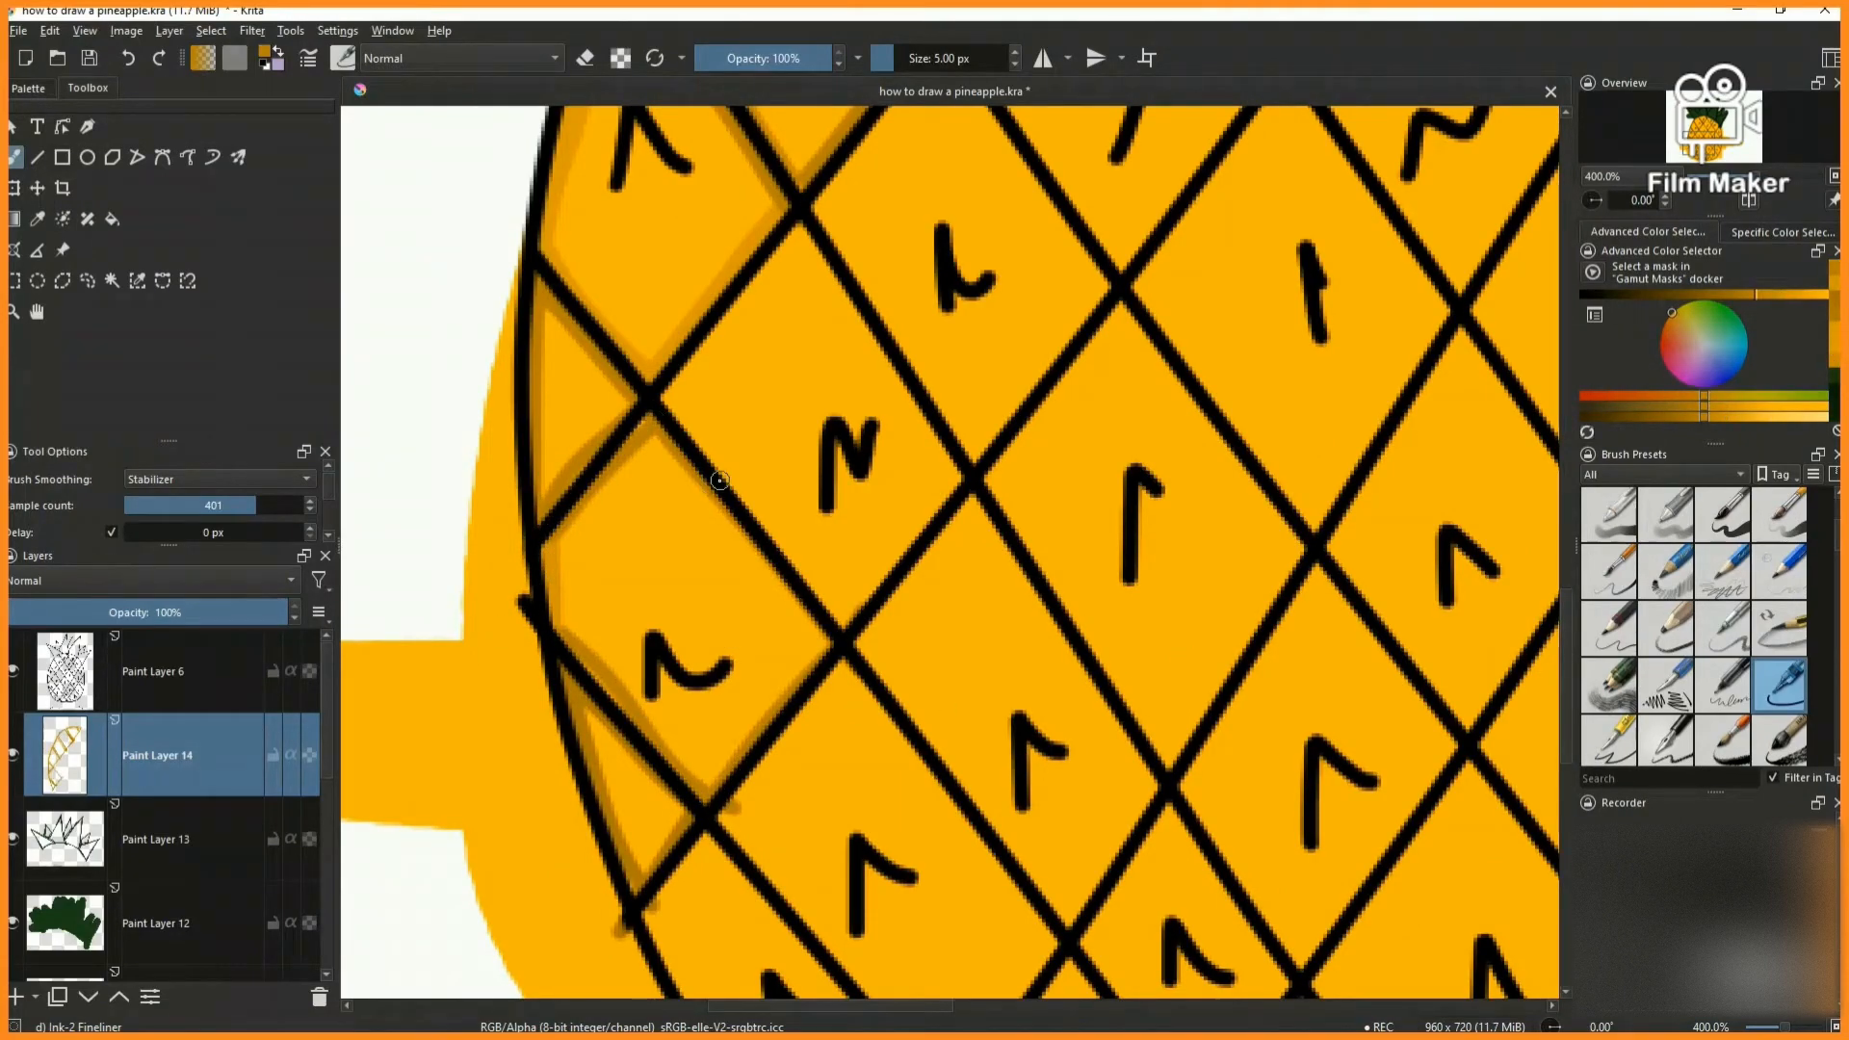
# - Shade the upper-right inner edge of the left-outline cell between the two small triangles
pyautogui.scroll(-1, 860, 626)
pyautogui.scroll(2, 771, 612)
pyautogui.moveTo(659, 367); pyautogui.dragTo(996, 741)
pyautogui.scroll(-2, 915, 708)
# - Shade the inner edges of the diamond with the N-shaped mark, second in the second diagonal row from the left outline
pyautogui.scroll(2, 847, 520)
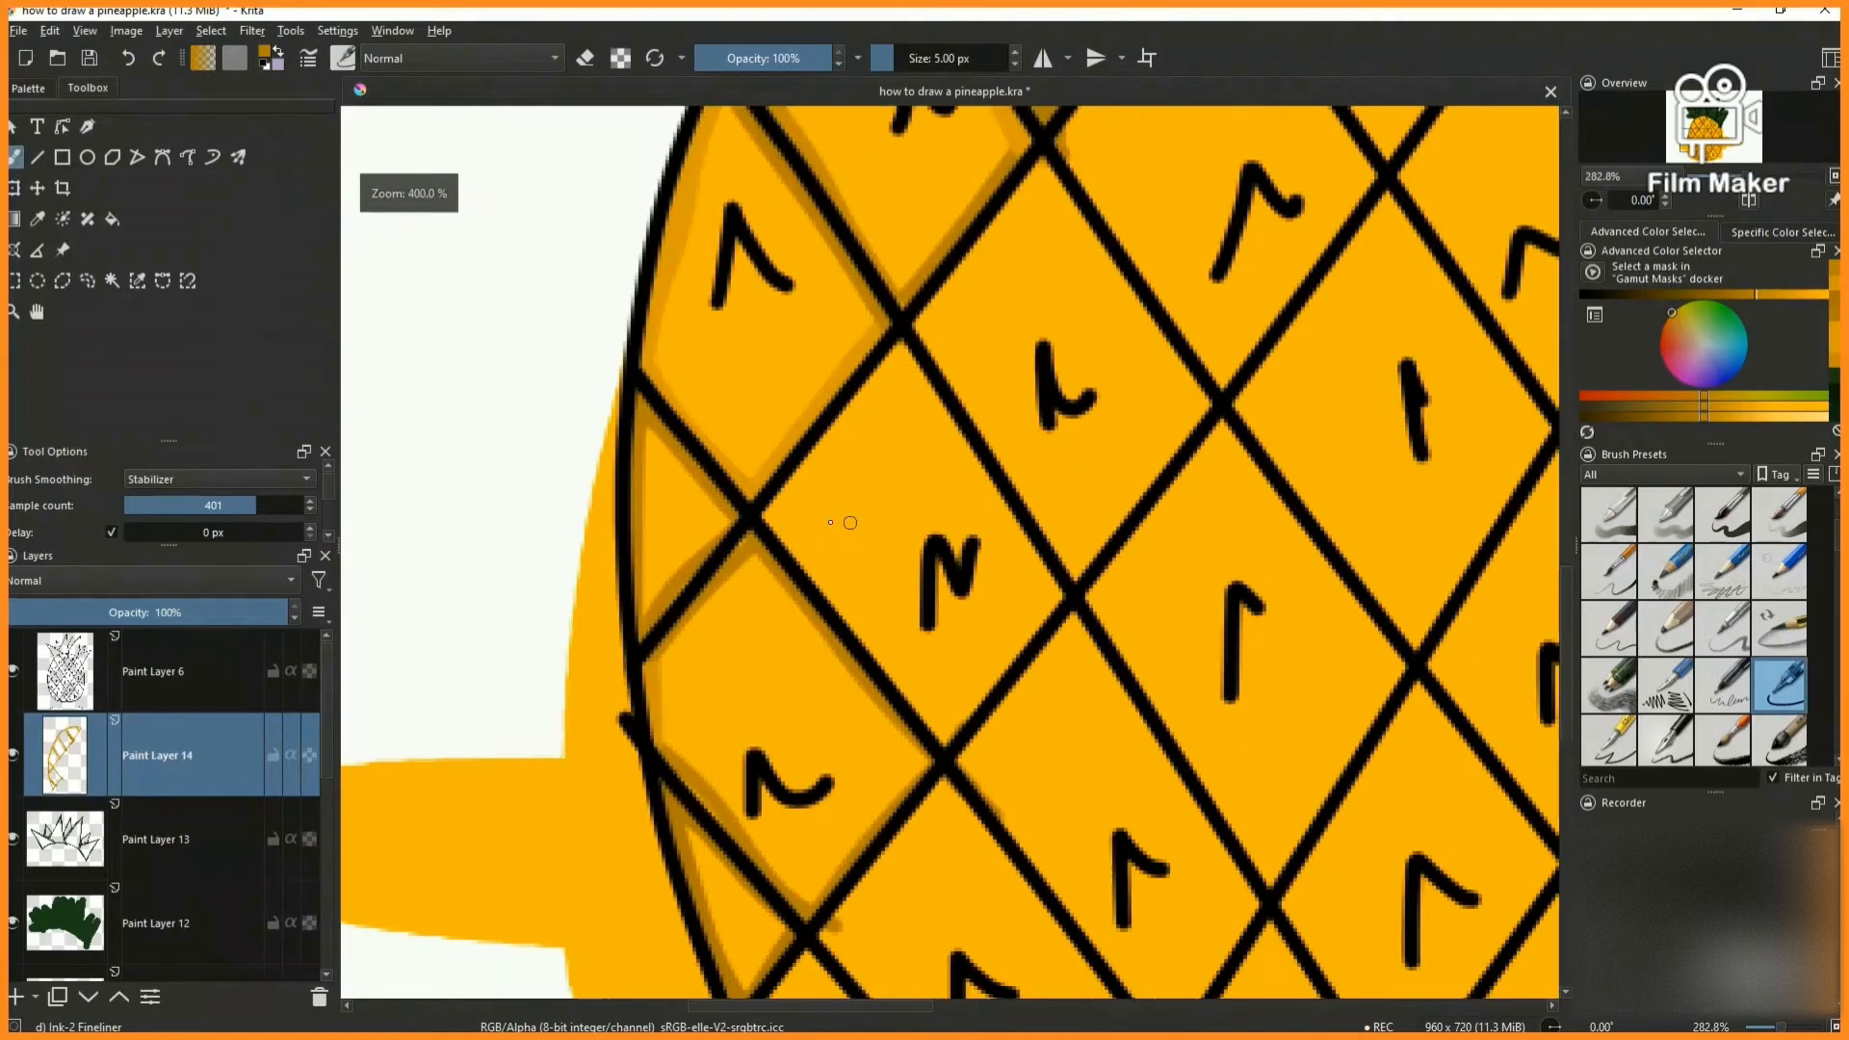
pyautogui.moveTo(769, 484)
pyautogui.mouseDown()
pyautogui.moveTo(1065, 483)
pyautogui.moveTo(1164, 624)
pyautogui.mouseUp()
pyautogui.scroll(-6, 698, 751)
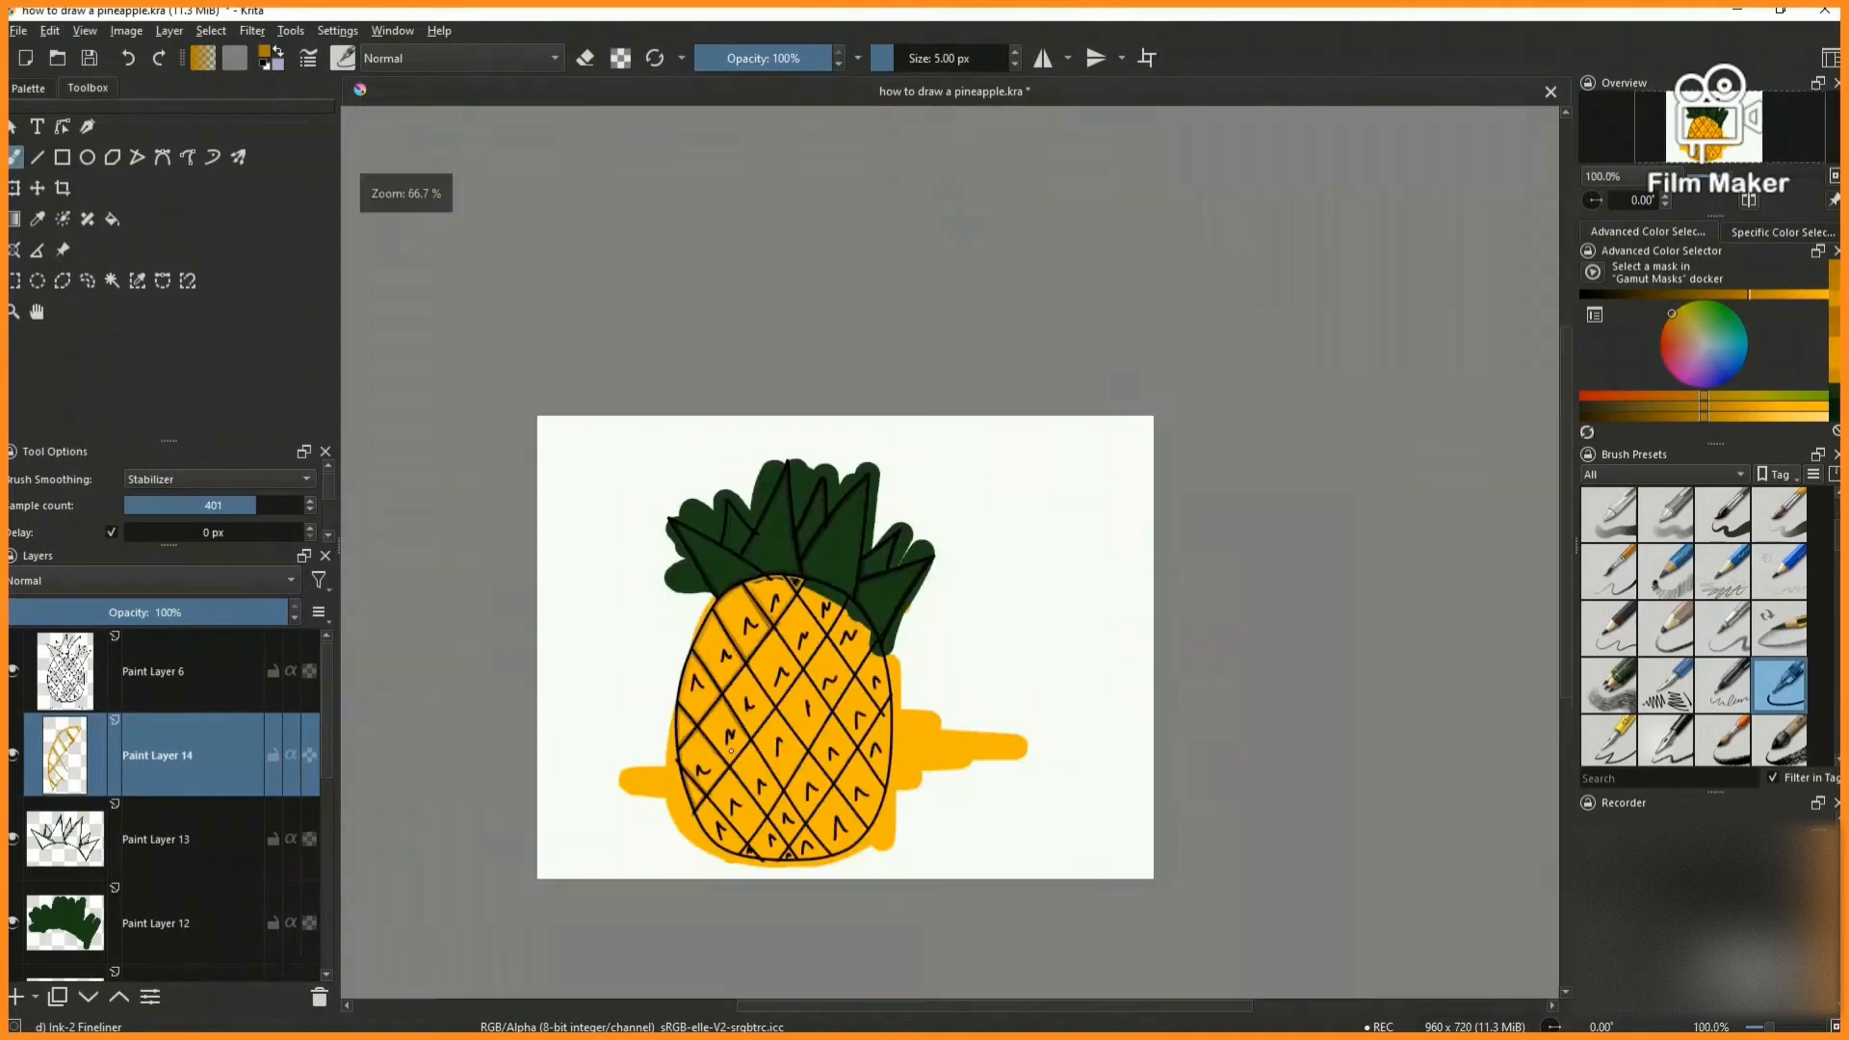
pyautogui.scroll(5, 736, 761)
pyautogui.moveTo(505, 482); pyautogui.dragTo(516, 495)
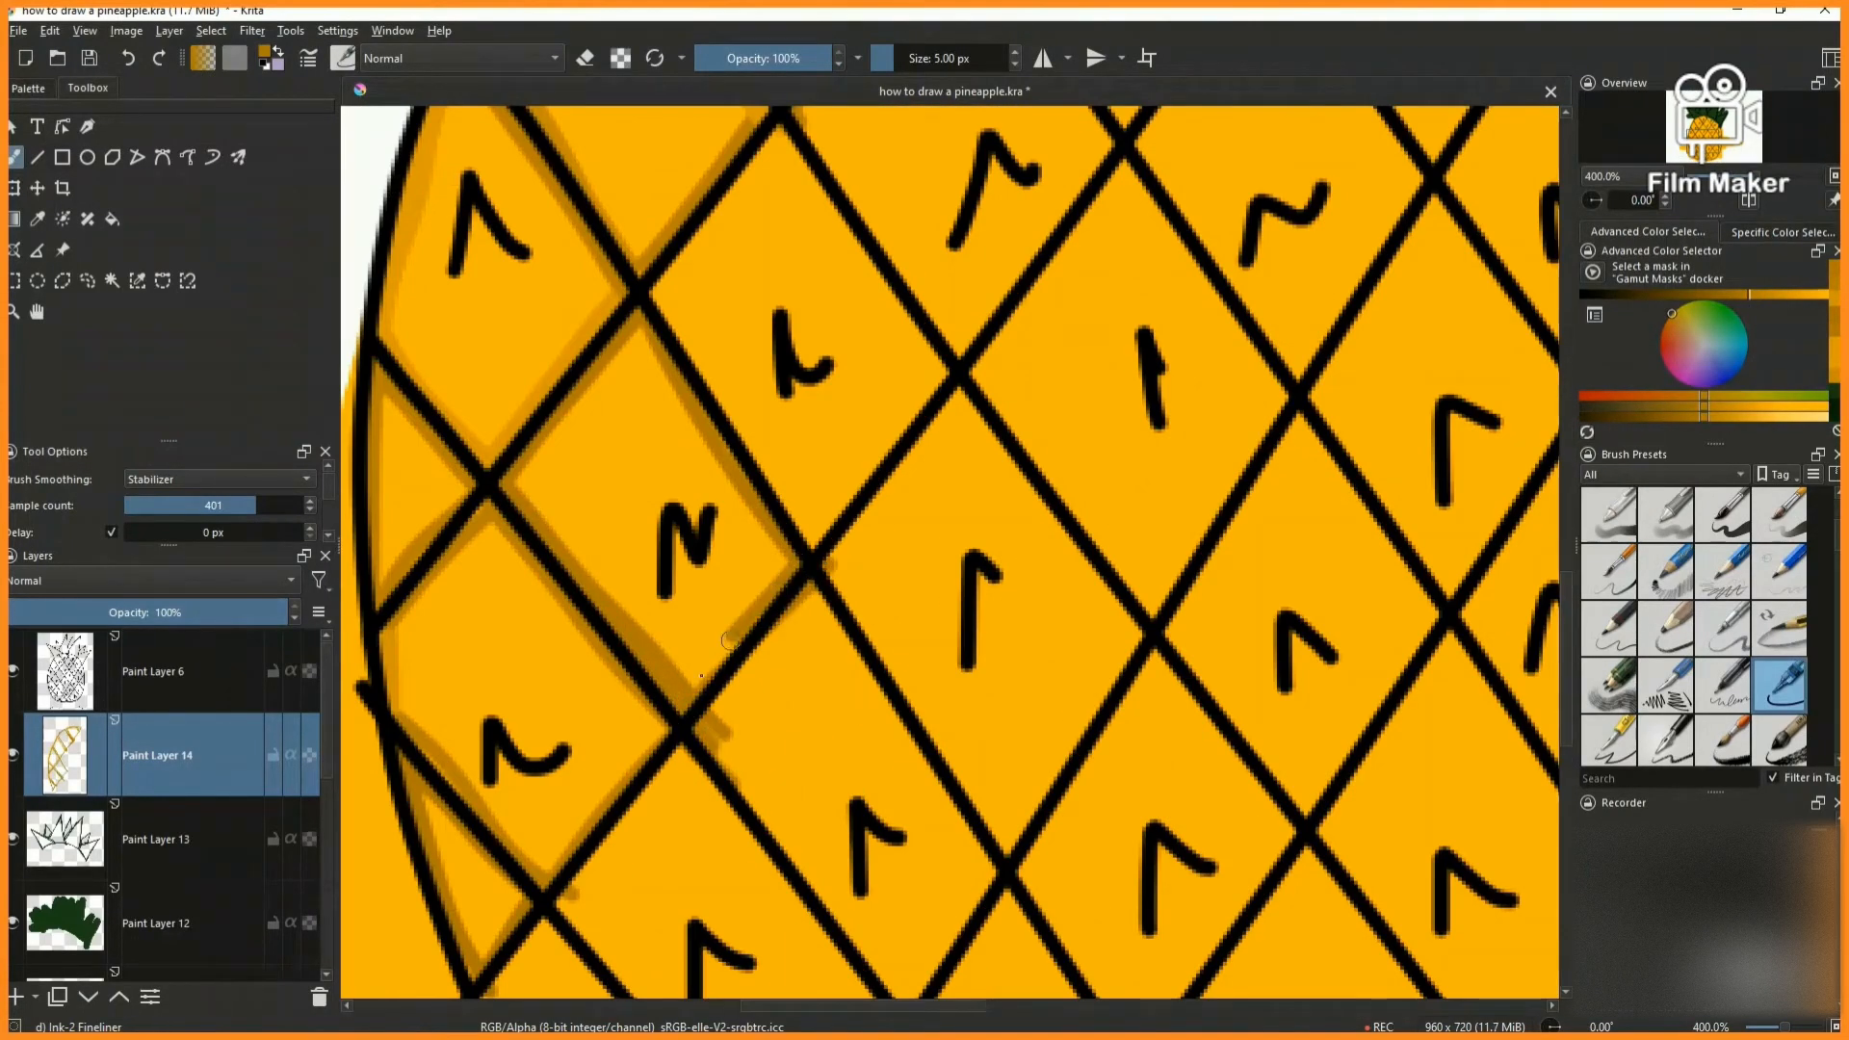
pyautogui.scroll(-6, 706, 708)
# - Shade the upper-left, lower-left and upper-right inner edges of the third diamond in the second diagonal row
pyautogui.scroll(7, 757, 476)
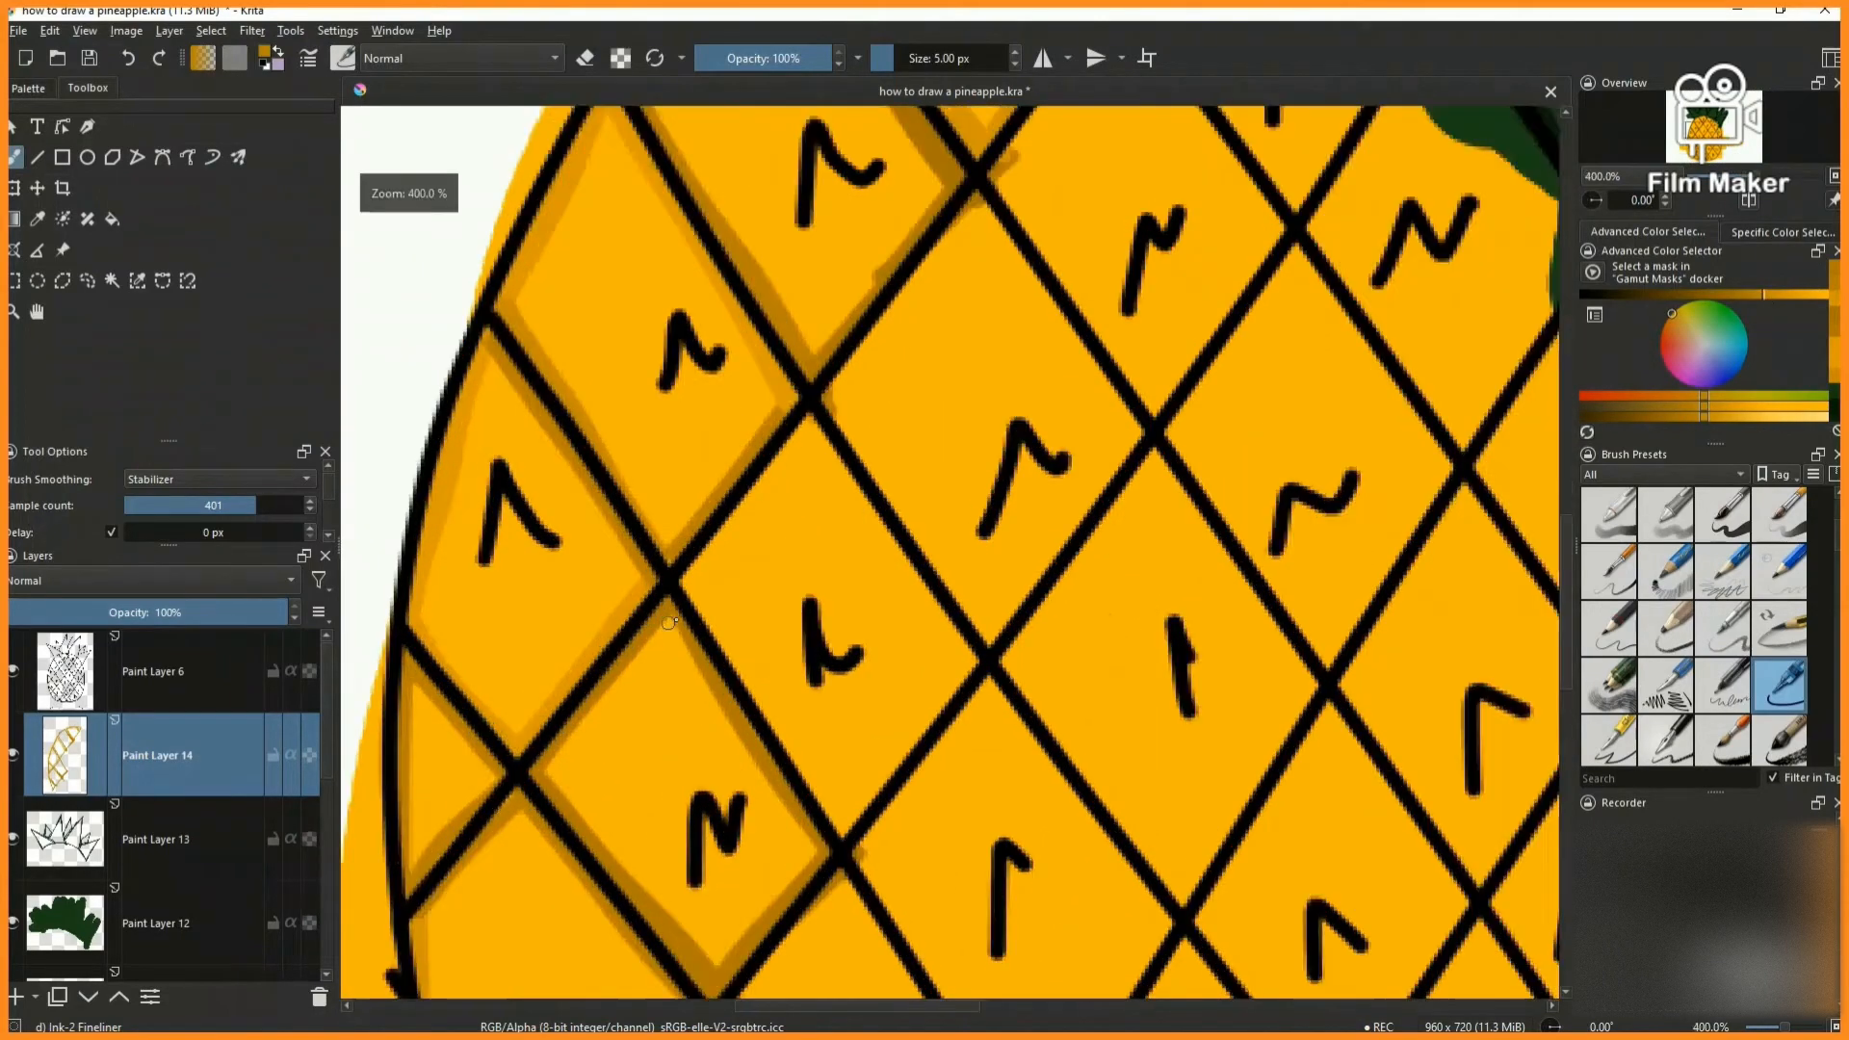
pyautogui.moveTo(757, 476); pyautogui.dragTo(706, 582)
pyautogui.scroll(-6, 706, 582)
pyautogui.scroll(5, 727, 612)
pyautogui.moveTo(575, 428); pyautogui.dragTo(723, 667)
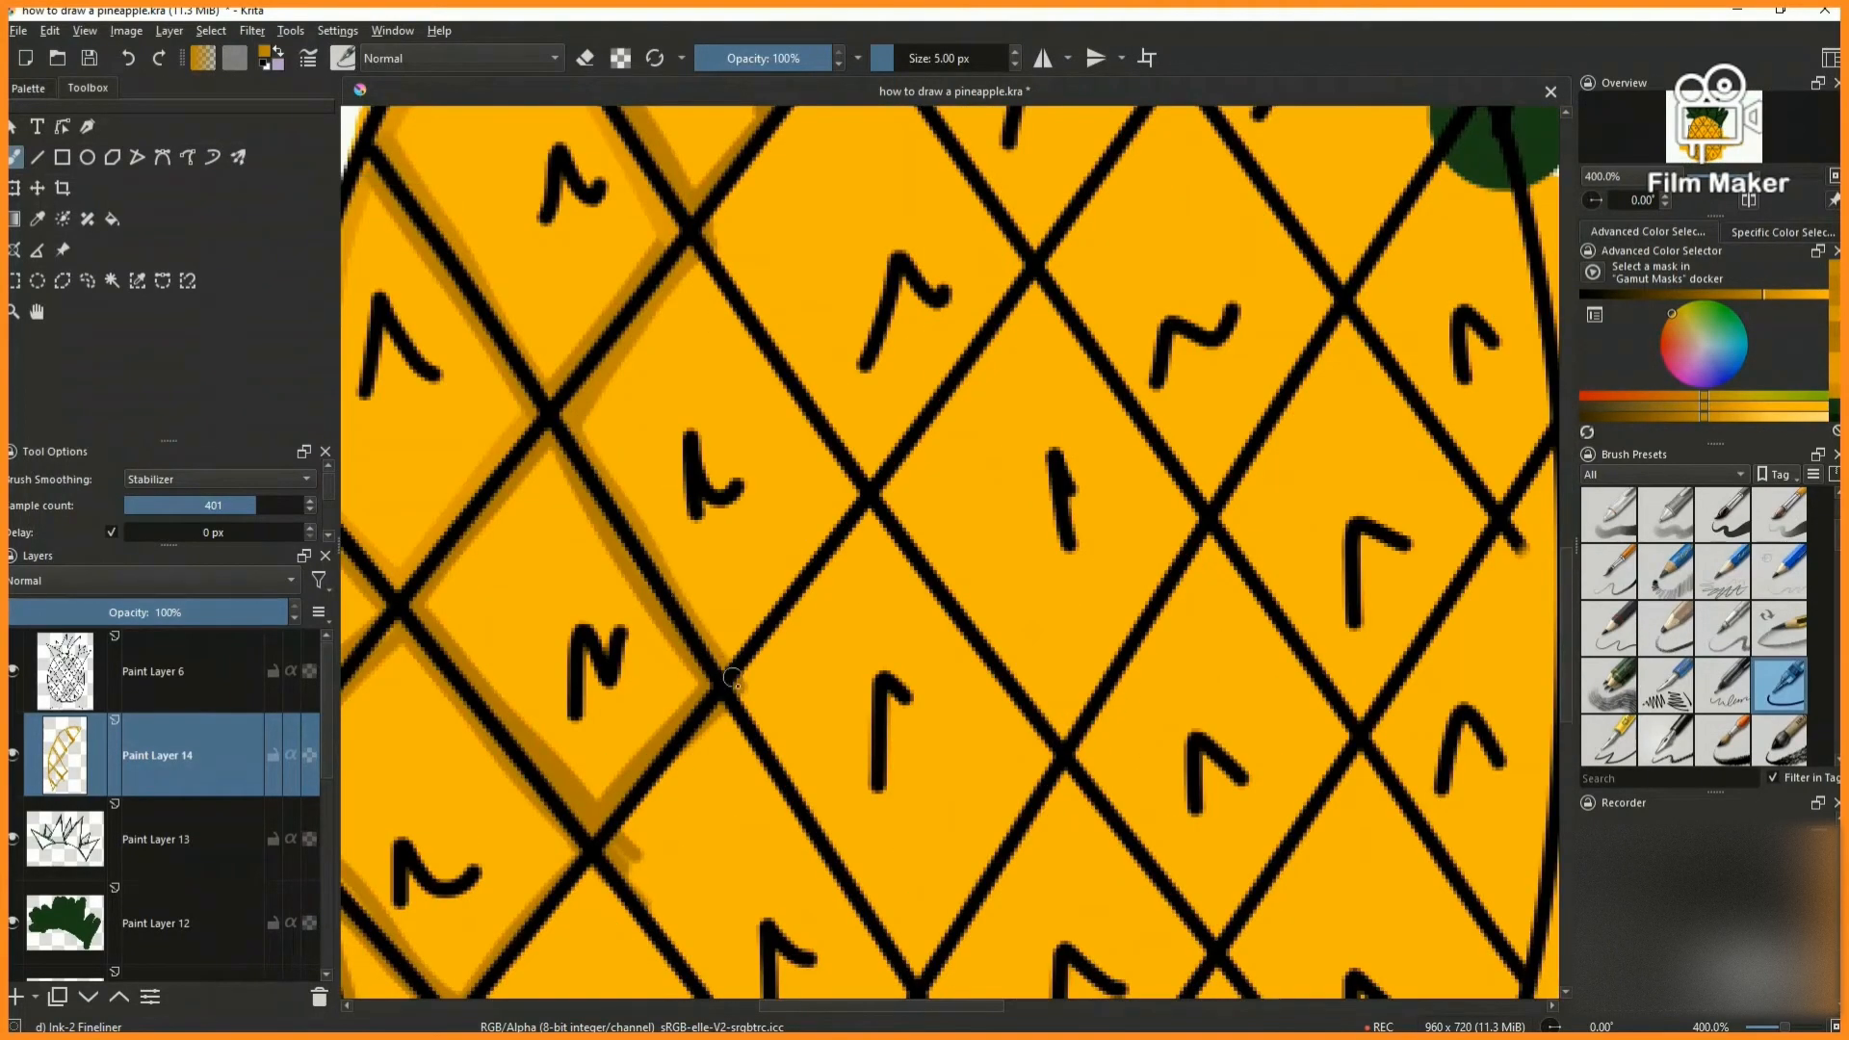
pyautogui.moveTo(765, 363); pyautogui.dragTo(911, 535)
pyautogui.scroll(-6, 910, 534)
# - Shade the inner edges of the fourth diamond up the second diagonal row with an adjusted dark orange
pyautogui.scroll(5, 1350, 372)
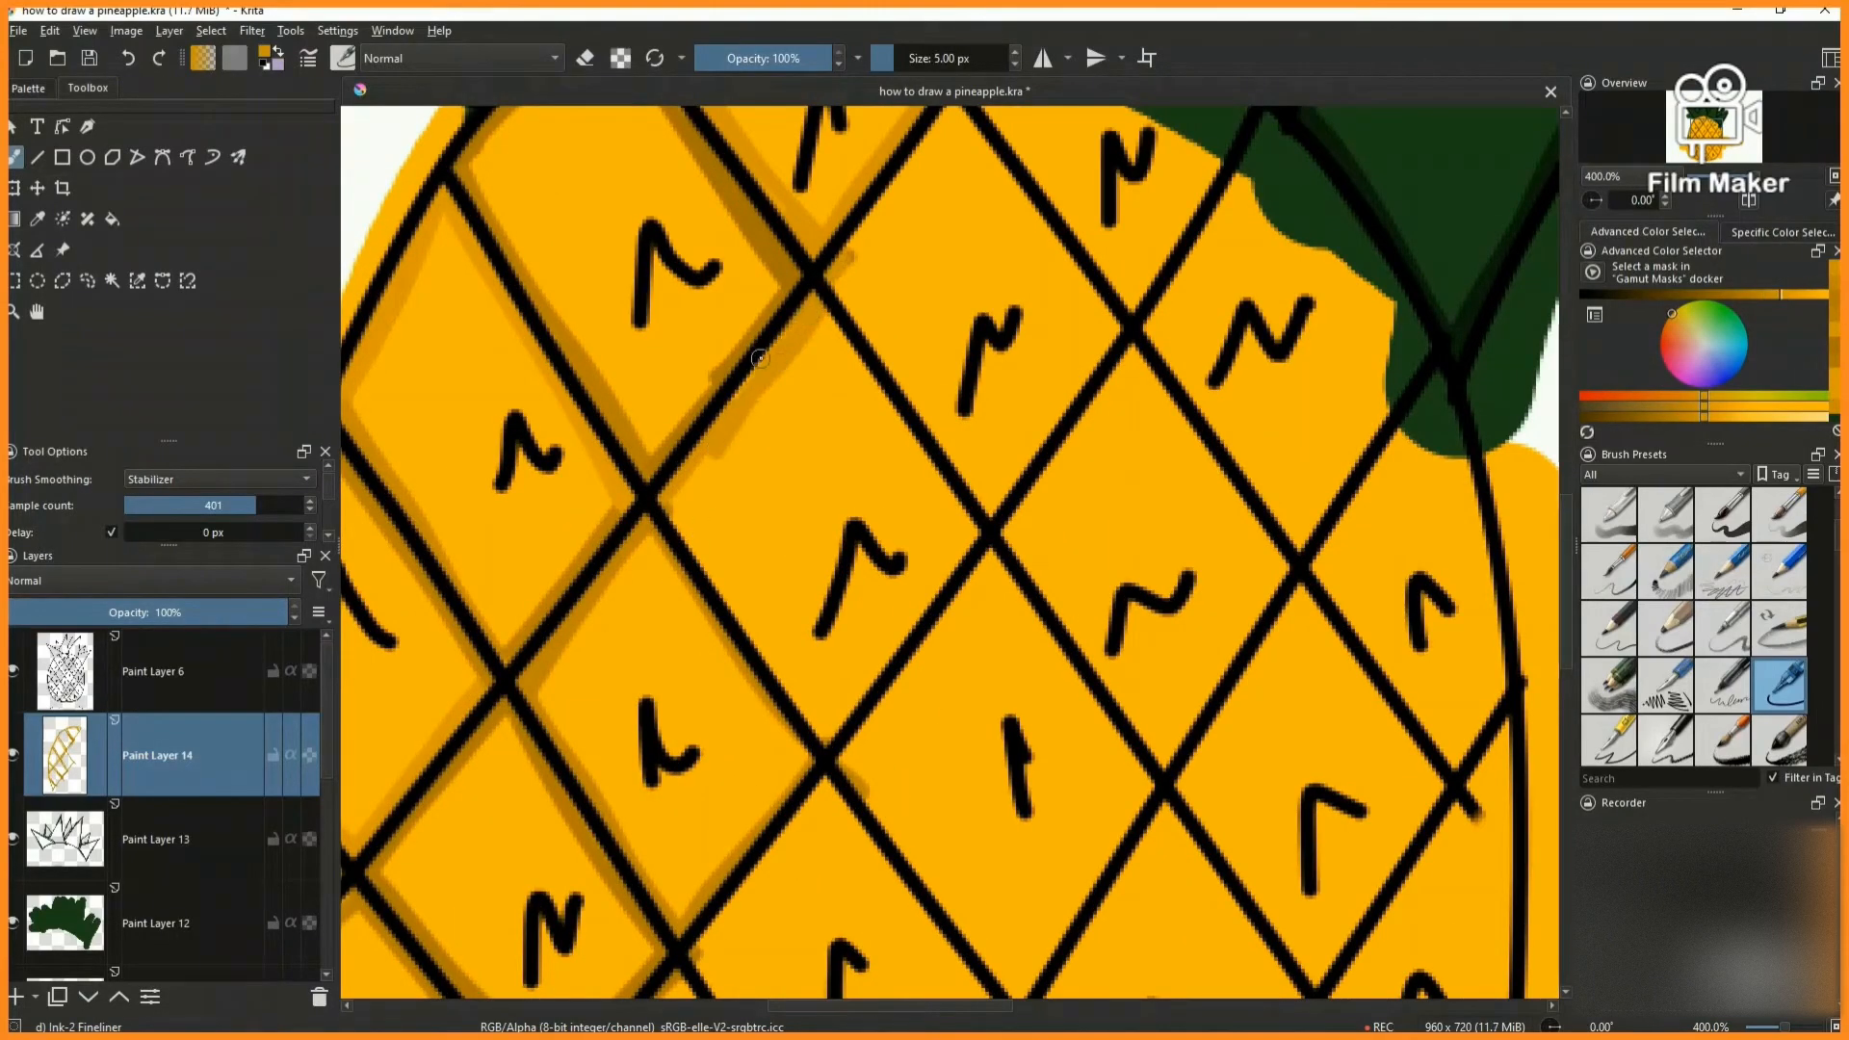
pyautogui.click(1835, 314)
pyautogui.moveTo(704, 553)
pyautogui.mouseDown()
pyautogui.moveTo(854, 747)
pyautogui.moveTo(713, 586)
pyautogui.moveTo(837, 738)
pyautogui.moveTo(978, 515)
pyautogui.mouseUp()
pyautogui.scroll(-4, 949, 556)
pyautogui.scroll(5, 963, 558)
pyautogui.moveTo(872, 481); pyautogui.dragTo(681, 756)
pyautogui.scroll(-6, 824, 541)
# - Shade the upper-left and lower-left inner edges of the fifth diamond in the second diagonal row
pyautogui.scroll(7, 824, 541)
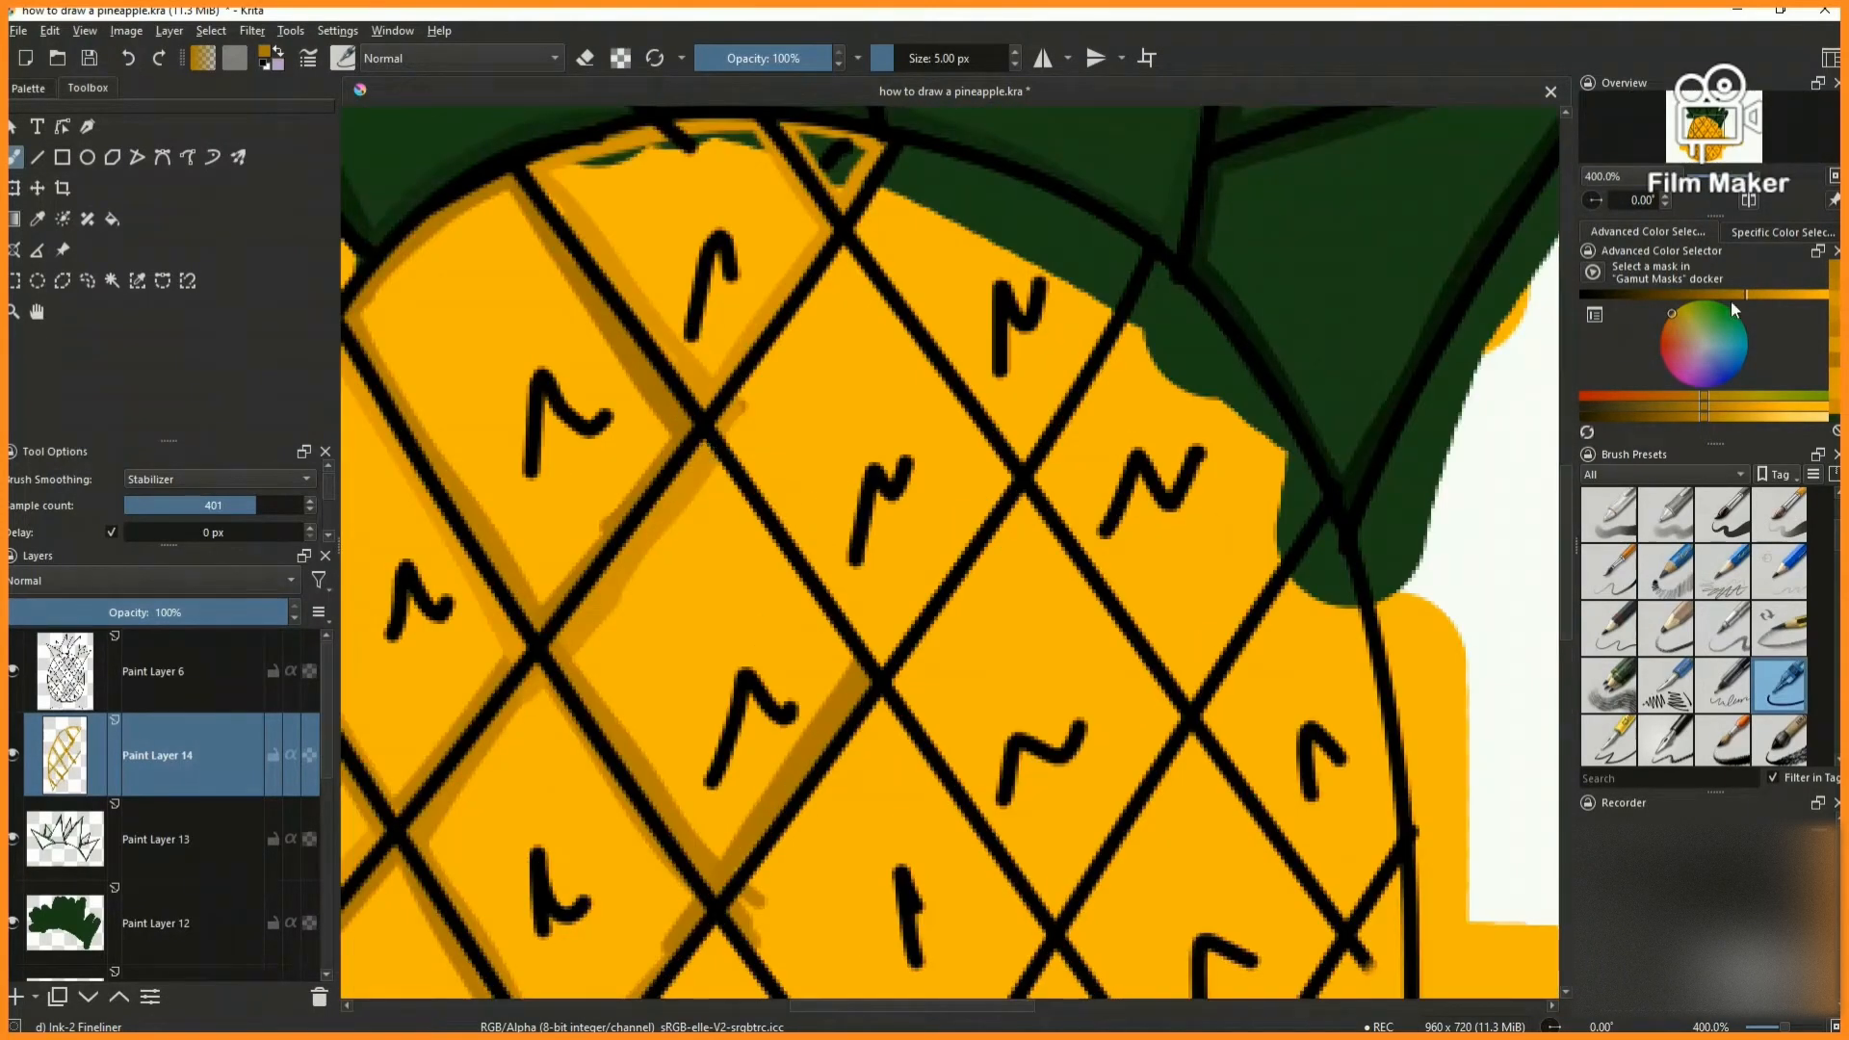
pyautogui.moveTo(715, 436); pyautogui.dragTo(841, 272)
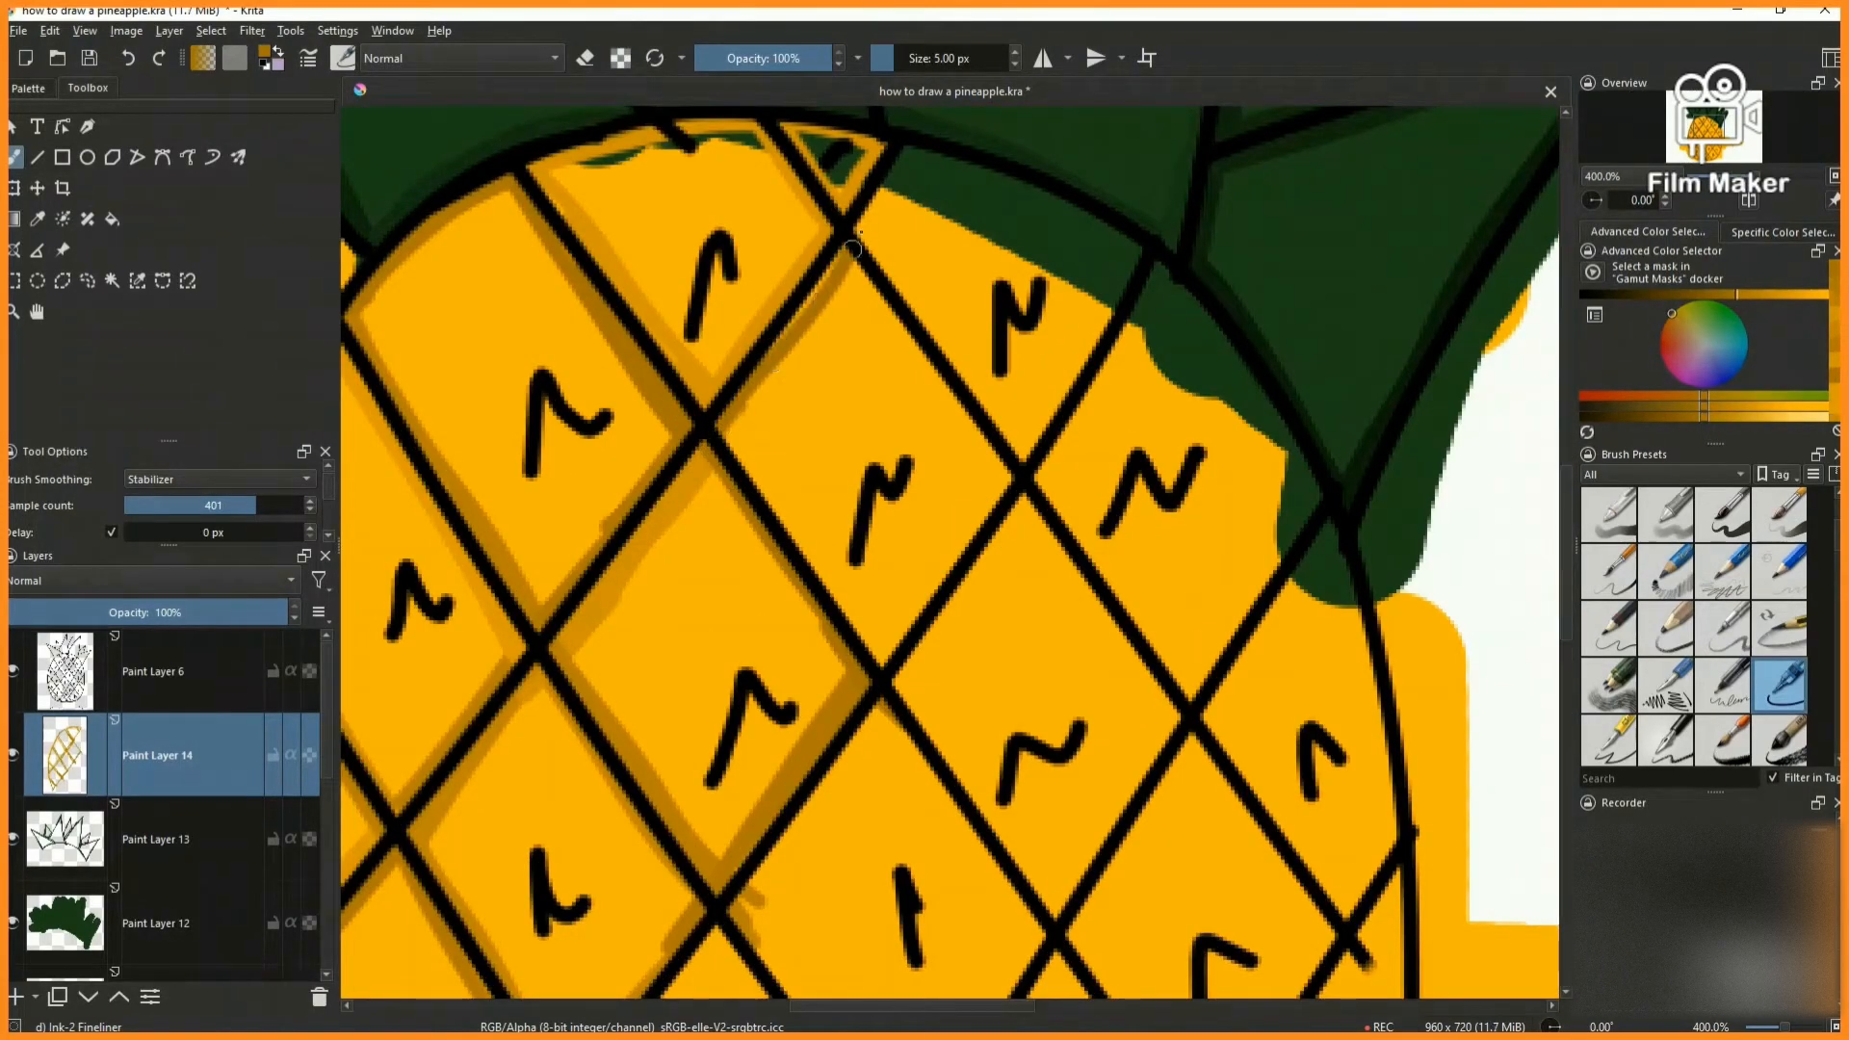
pyautogui.moveTo(811, 553); pyautogui.dragTo(893, 667)
pyautogui.scroll(-8, 886, 664)
pyautogui.scroll(8, 891, 675)
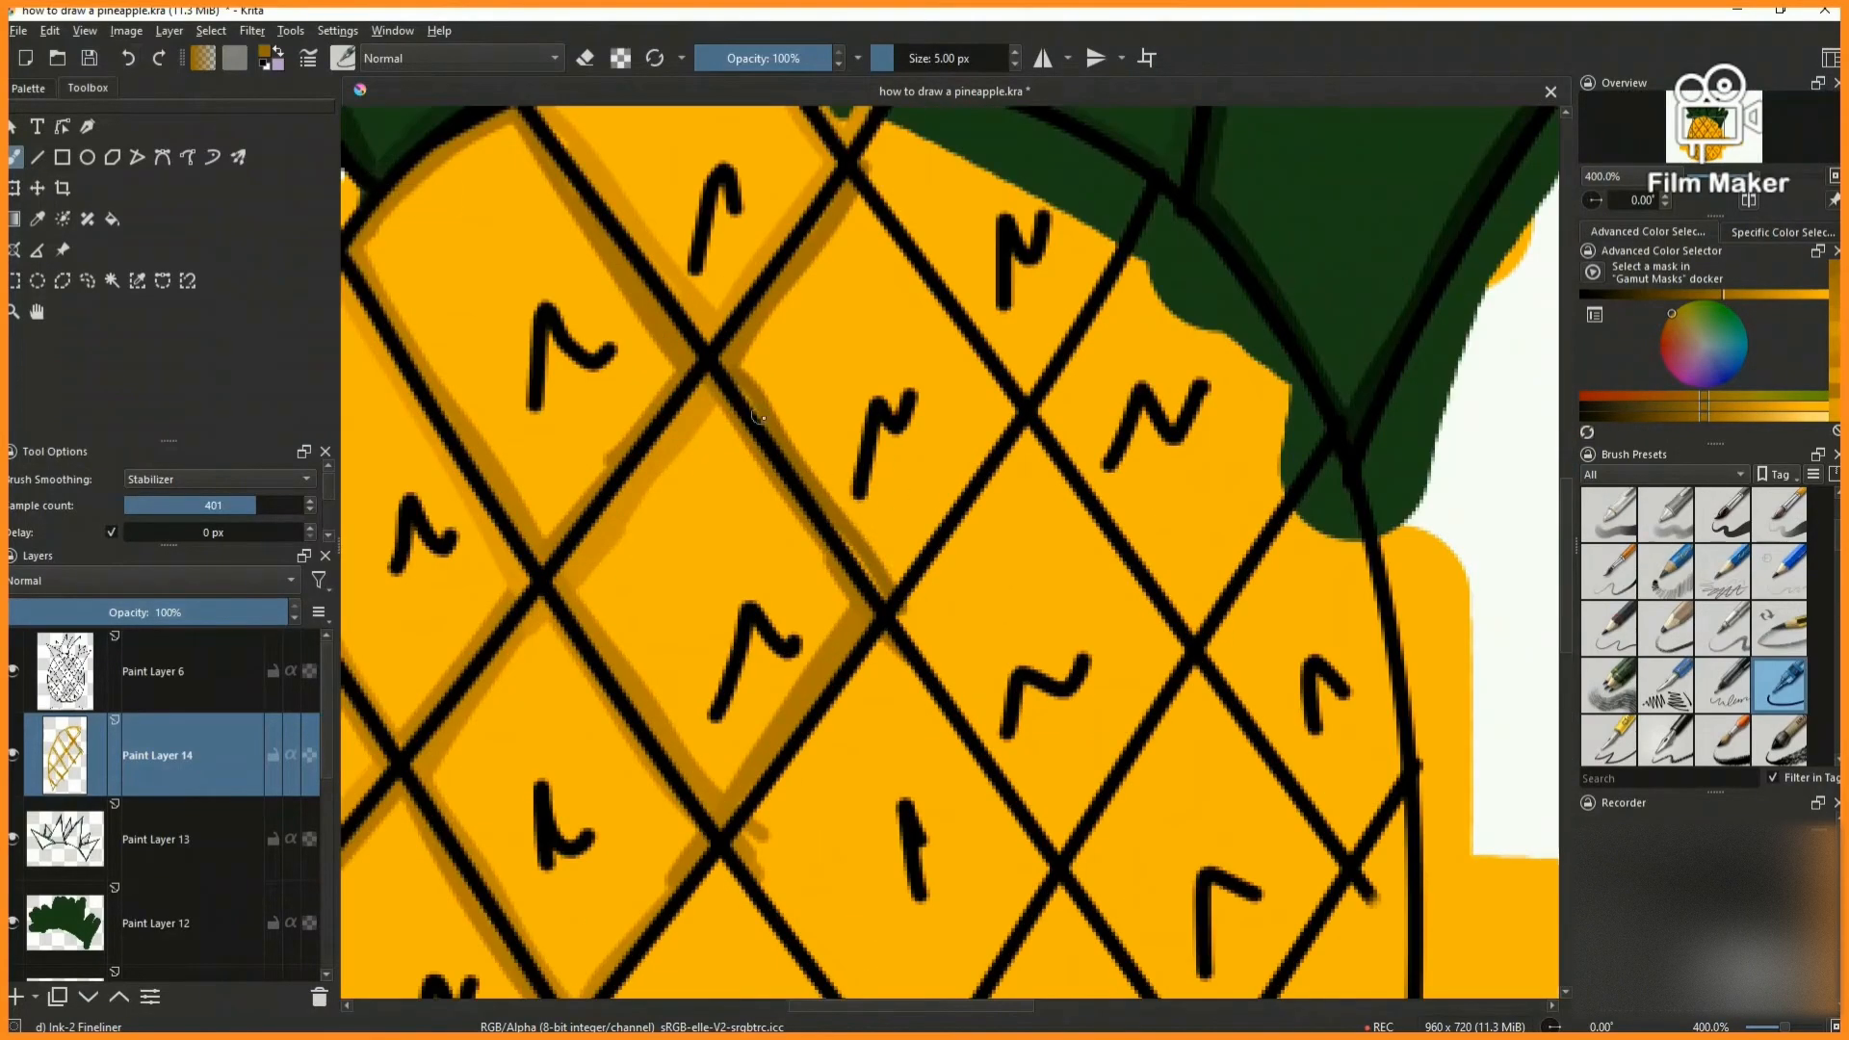
# - Shade the lower-right and upper-right inner edges of the fifth diamond in the second diagonal row
pyautogui.scroll(-4, 887, 607)
pyautogui.scroll(5, 910, 615)
pyautogui.moveTo(807, 578); pyautogui.dragTo(973, 302)
pyautogui.scroll(-4, 974, 297)
pyautogui.scroll(5, 944, 217)
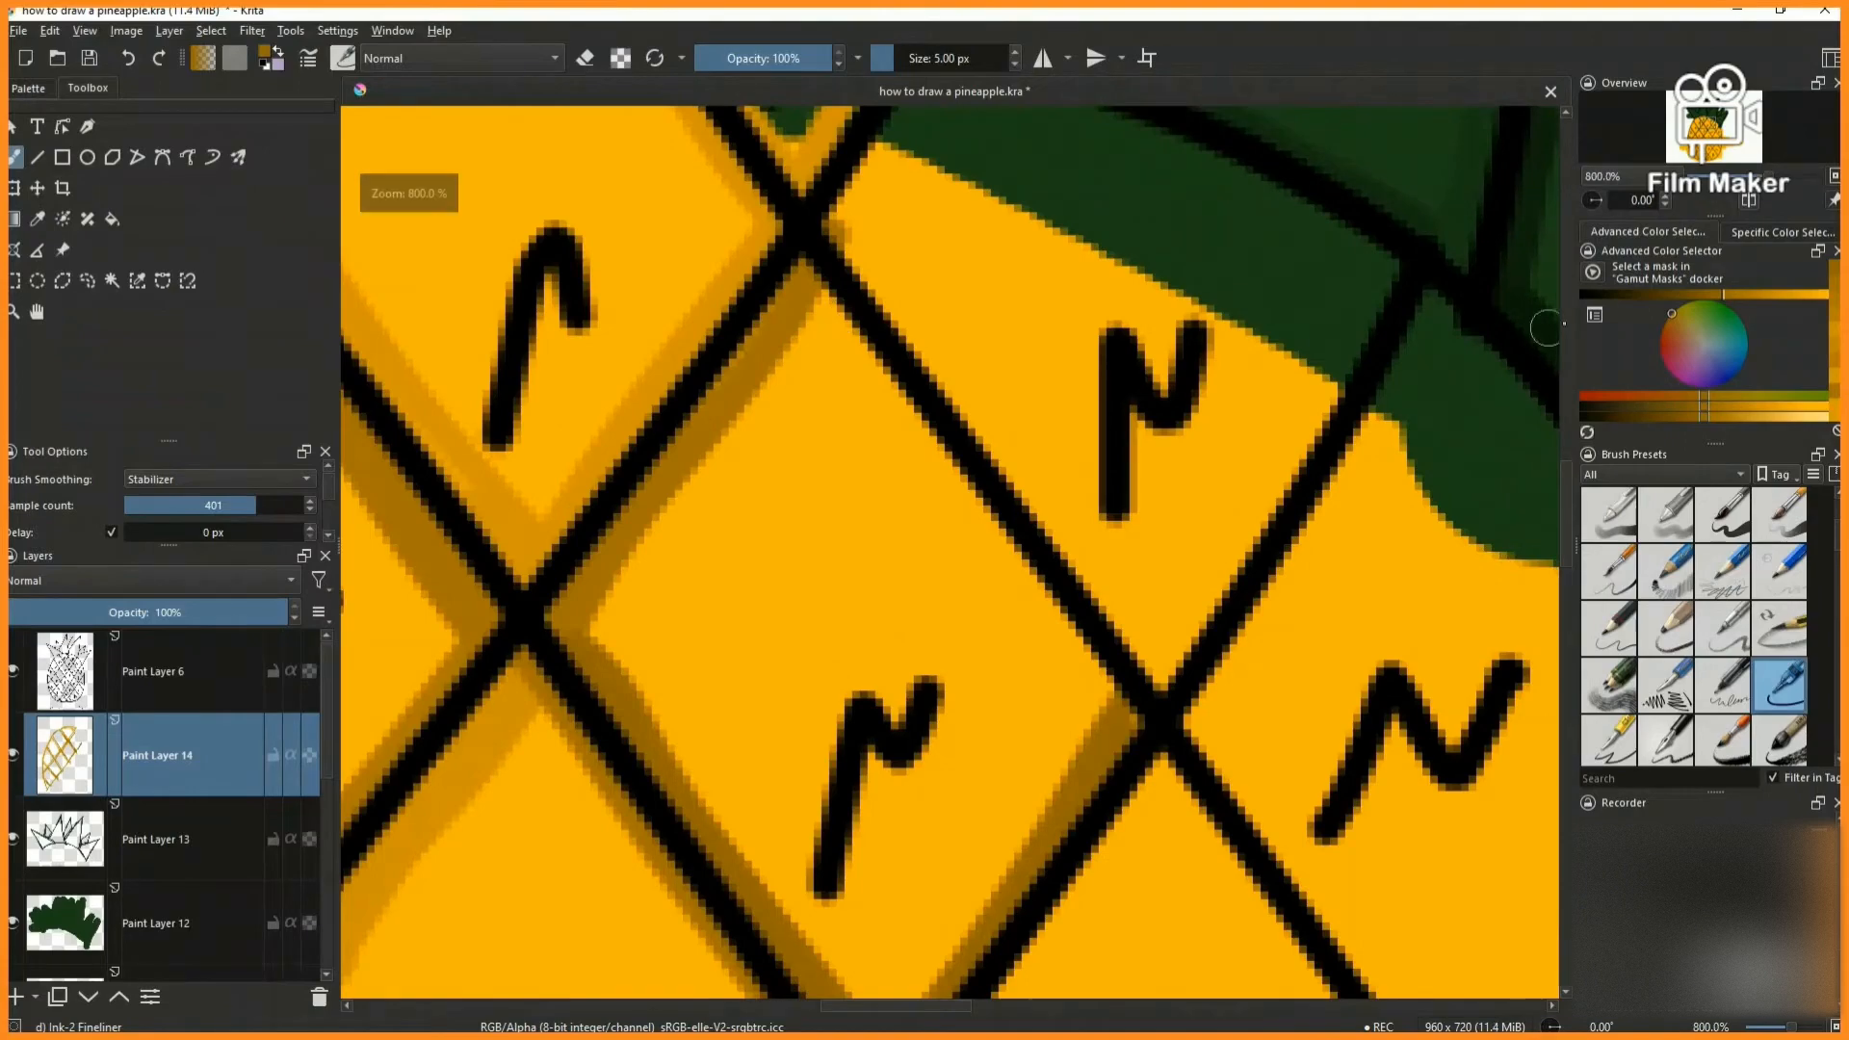
pyautogui.moveTo(812, 282); pyautogui.dragTo(1113, 693)
pyautogui.scroll(-7, 963, 582)
# - Shade the inner edges of the N-marked cell that ends the second diagonal row under the crown with dark orange
pyautogui.scroll(7, 971, 564)
pyautogui.moveTo(629, 415)
pyautogui.mouseDown()
pyautogui.moveTo(674, 370)
pyautogui.moveTo(627, 408)
pyautogui.moveTo(795, 621)
pyautogui.moveTo(931, 827)
pyautogui.mouseUp()
pyautogui.click(1725, 294)
pyautogui.moveTo(750, 251)
pyautogui.mouseDown()
pyautogui.moveTo(863, 280)
pyautogui.moveTo(1195, 464)
pyautogui.moveTo(992, 809)
pyautogui.mouseUp()
pyautogui.press('2')
# - Shade the inner edges of the bottom-left cell, following the curved body outline and its straight sides
pyautogui.scroll(-2, 655, 795)
pyautogui.scroll(8, 666, 849)
pyautogui.scroll(-6, 562, 586)
pyautogui.scroll(5, 559, 590)
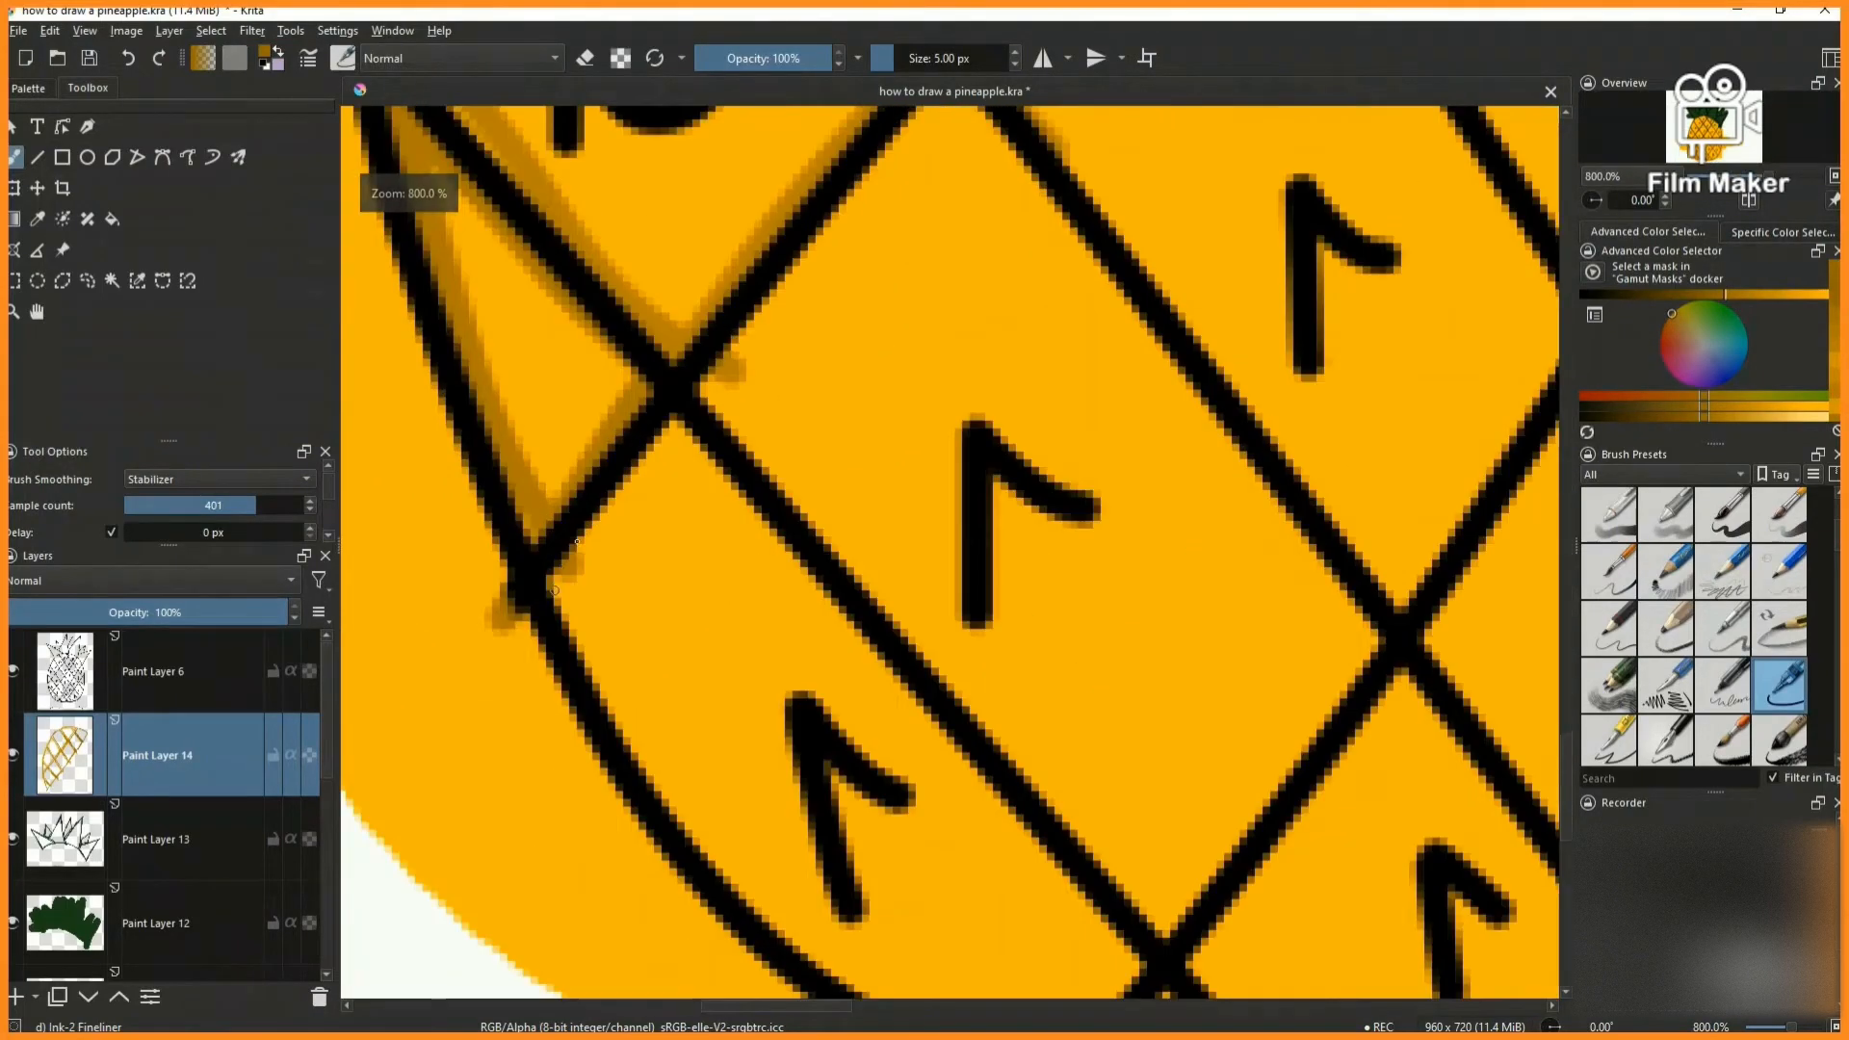
pyautogui.moveTo(554, 591); pyautogui.dragTo(672, 424)
pyautogui.scroll(-2, 664, 424)
pyautogui.scroll(1, 761, 751)
pyautogui.moveTo(541, 390)
pyautogui.mouseDown()
pyautogui.moveTo(589, 504)
pyautogui.moveTo(713, 641)
pyautogui.moveTo(904, 723)
pyautogui.mouseUp()
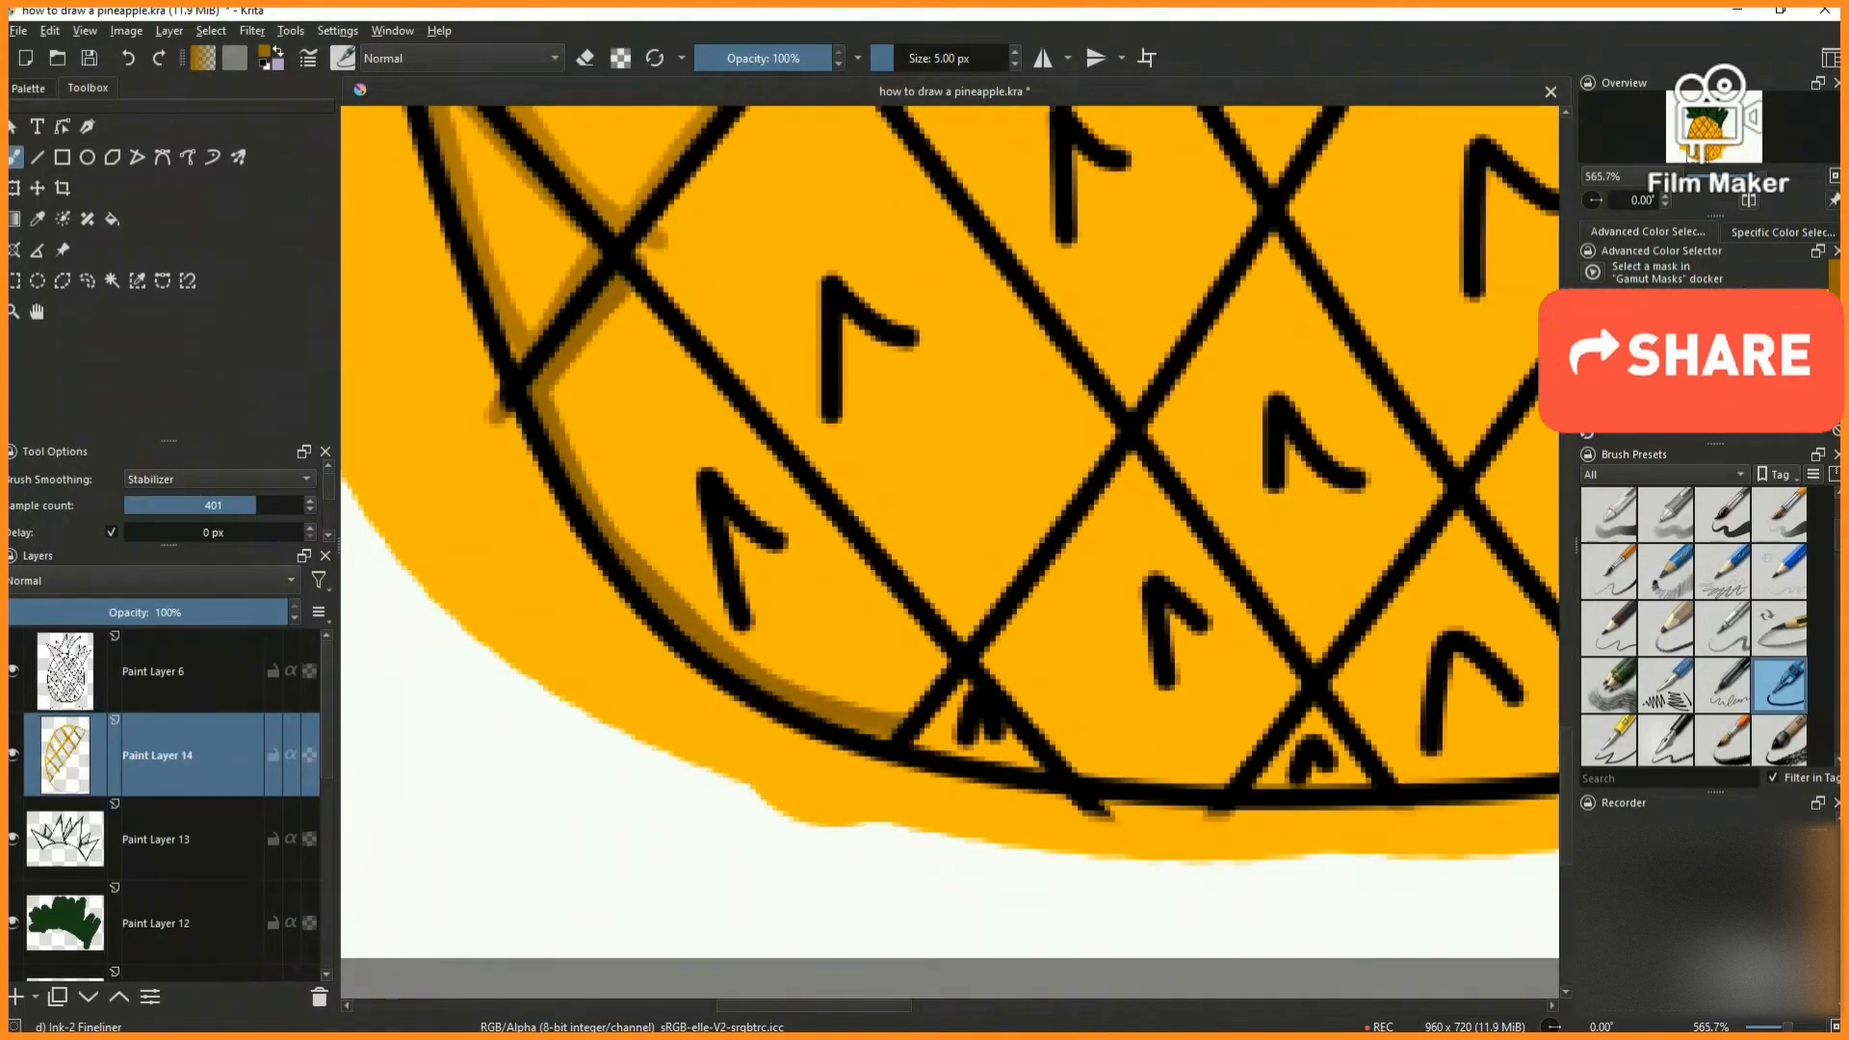
pyautogui.moveTo(628, 287)
pyautogui.mouseDown()
pyautogui.moveTo(972, 701)
pyautogui.moveTo(864, 783)
pyautogui.mouseUp()
pyautogui.scroll(-3, 818, 491)
# - Shade all four inner edges of the lowest diamond in the third diagonal row, just above the bottom-left cell
pyautogui.scroll(3, 793, 455)
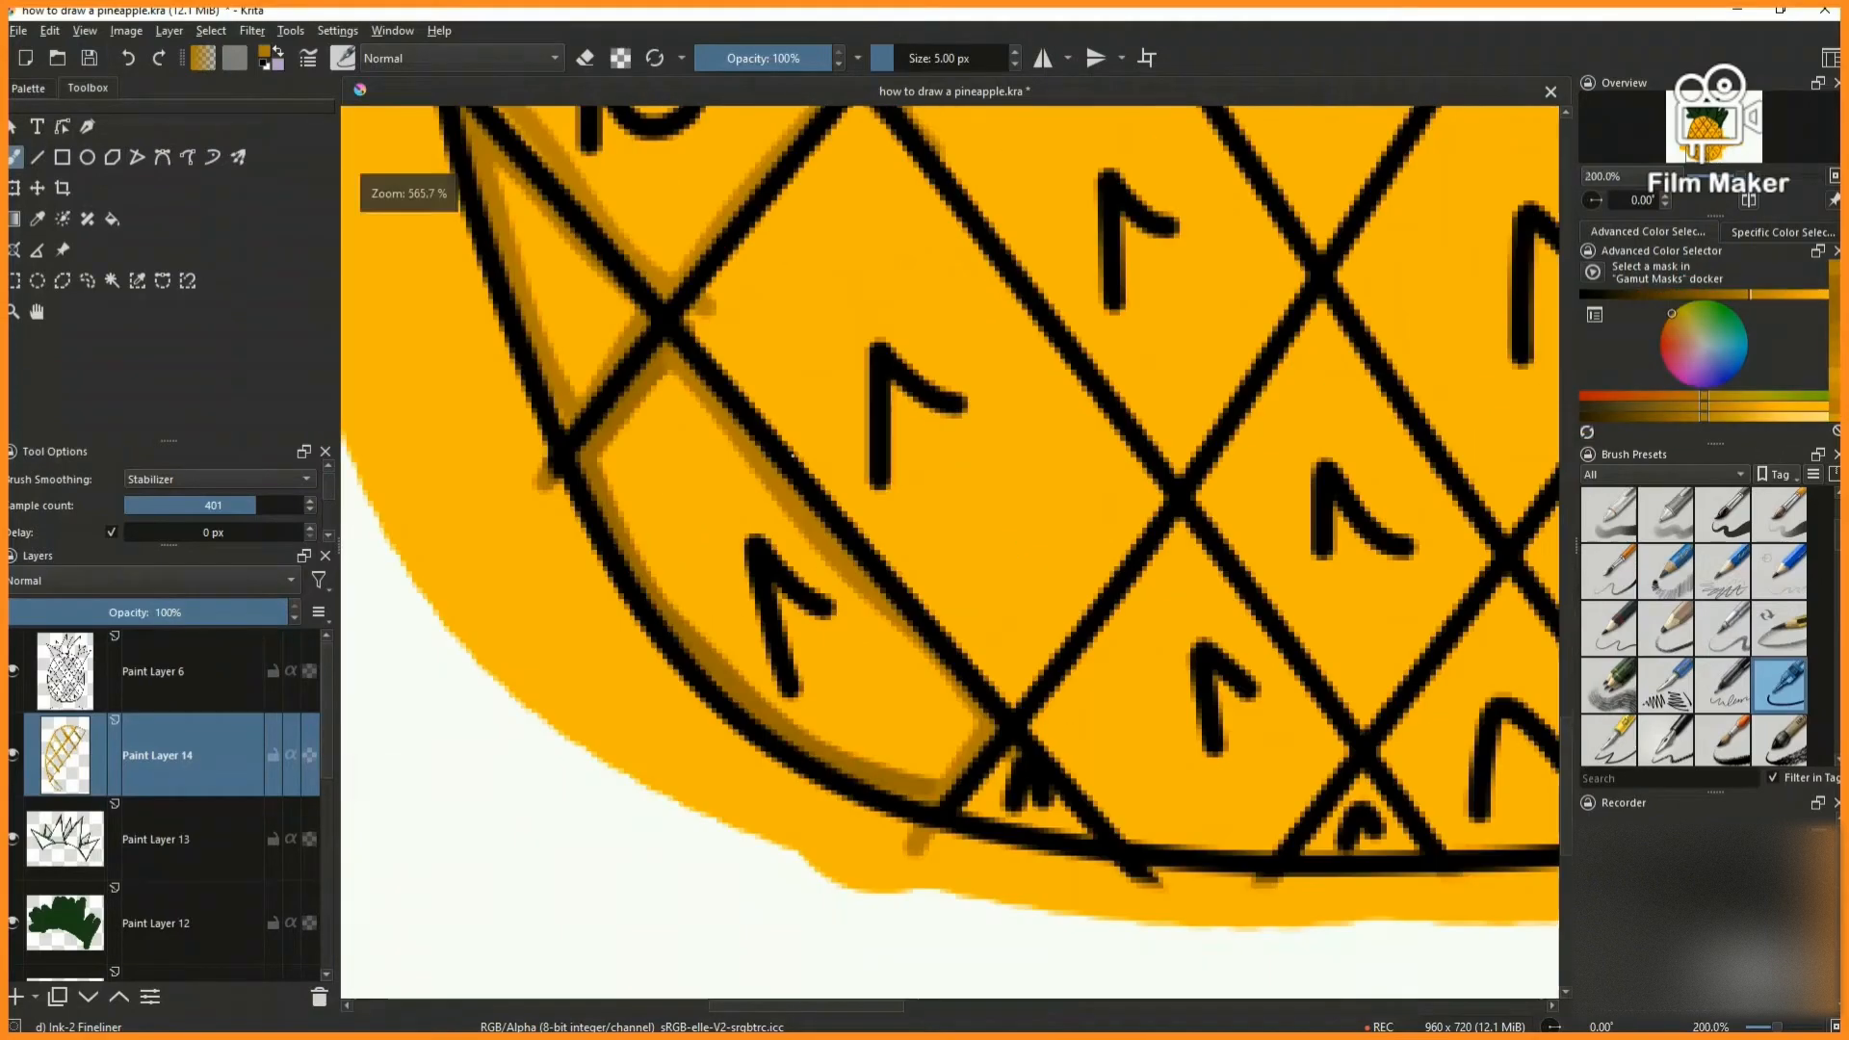
pyautogui.moveTo(758, 227); pyautogui.dragTo(857, 112)
pyautogui.moveTo(858, 112)
pyautogui.mouseDown()
pyautogui.moveTo(708, 318)
pyautogui.moveTo(1026, 715)
pyautogui.mouseUp()
pyautogui.press('2')
pyautogui.scroll(6, 764, 931)
pyautogui.moveTo(779, 865); pyautogui.dragTo(961, 606)
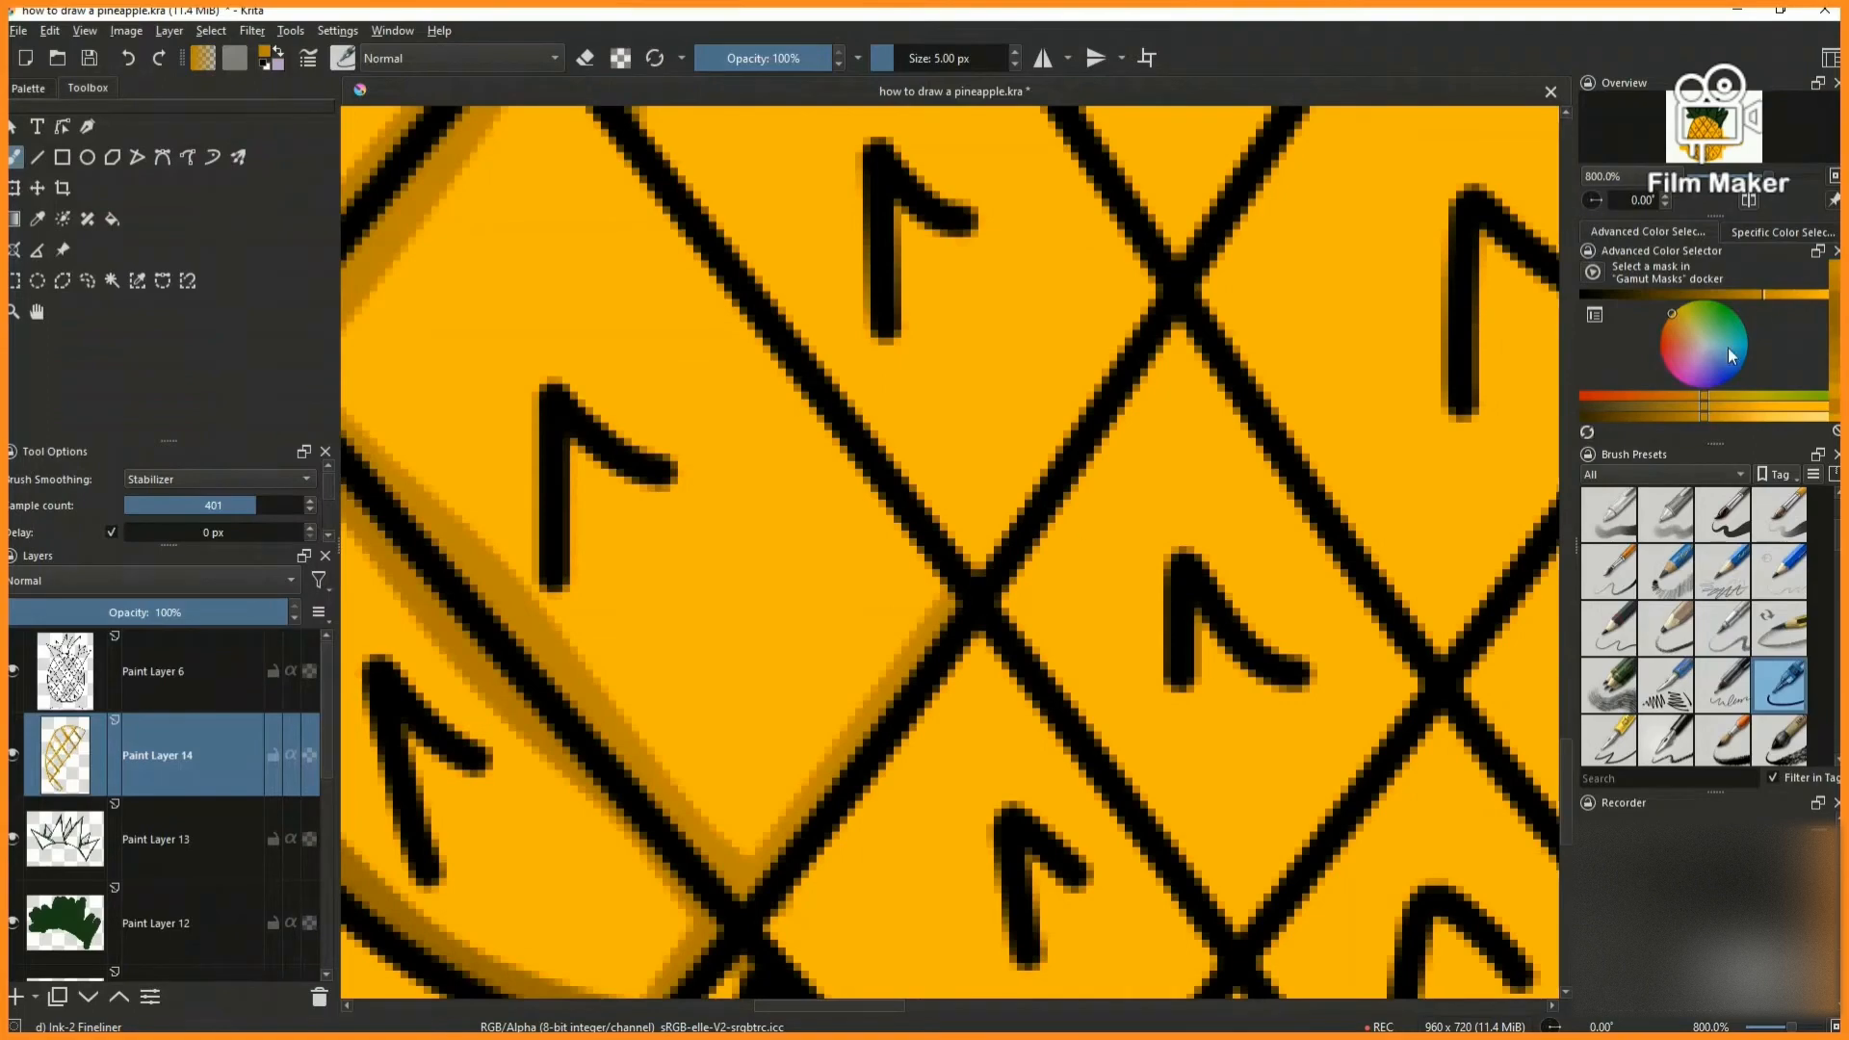
pyautogui.scroll(-1, 753, 255)
pyautogui.moveTo(601, 119); pyautogui.dragTo(901, 497)
pyautogui.press('2')
# - Shade the inner edges of the second diamond up the third diagonal row
pyautogui.scroll(5, 733, 867)
pyautogui.scroll(1, 823, 370)
pyautogui.moveTo(694, 529); pyautogui.dragTo(942, 227)
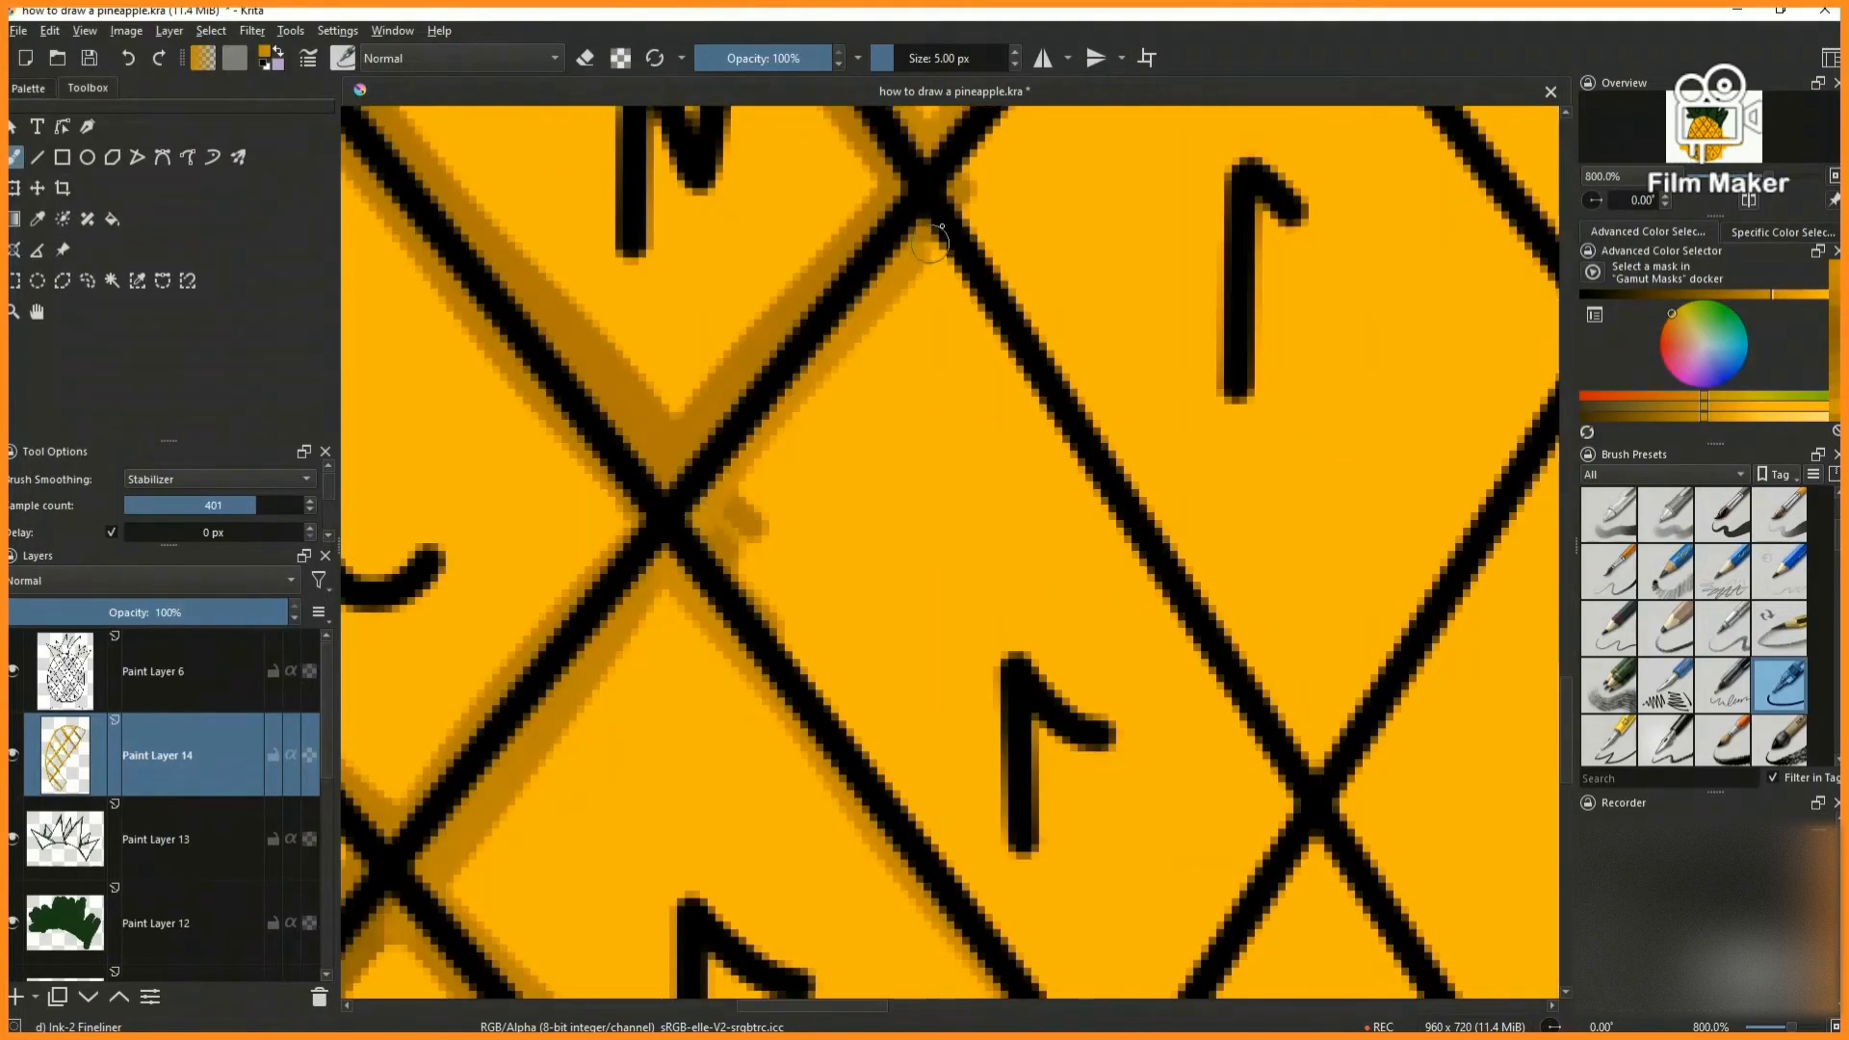
pyautogui.scroll(-1, 890, 544)
pyautogui.moveTo(775, 596)
pyautogui.mouseDown()
pyautogui.moveTo(957, 836)
pyautogui.moveTo(1075, 650)
pyautogui.mouseUp()
pyautogui.moveTo(838, 276); pyautogui.dragTo(1065, 631)
pyautogui.press('2')
# - Shade the upper-left and lower inner edges of the third diamond up the third diagonal row, lightening the dark orange partway
pyautogui.scroll(5, 704, 556)
pyautogui.moveTo(749, 505); pyautogui.dragTo(856, 371)
pyautogui.moveTo(855, 371); pyautogui.dragTo(667, 628)
pyautogui.click(1803, 293)
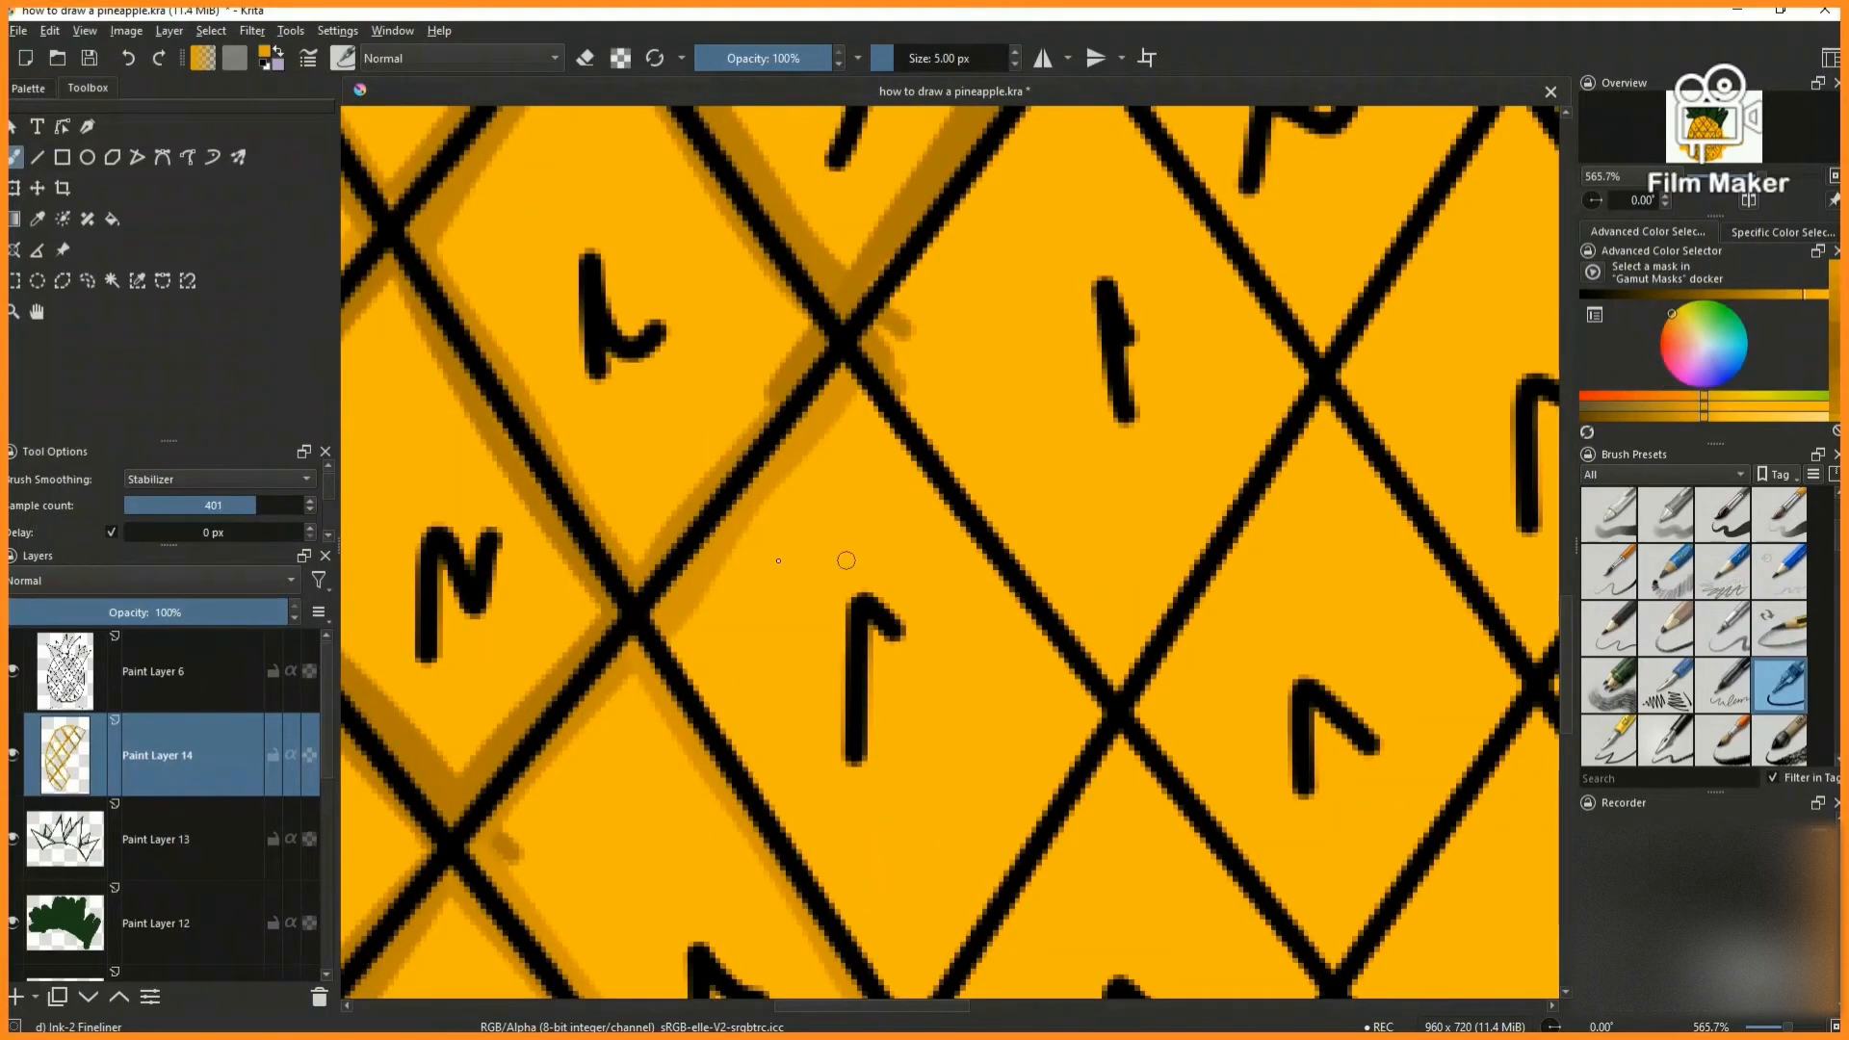
pyautogui.scroll(-1, 705, 424)
pyautogui.moveTo(674, 561); pyautogui.dragTo(721, 642)
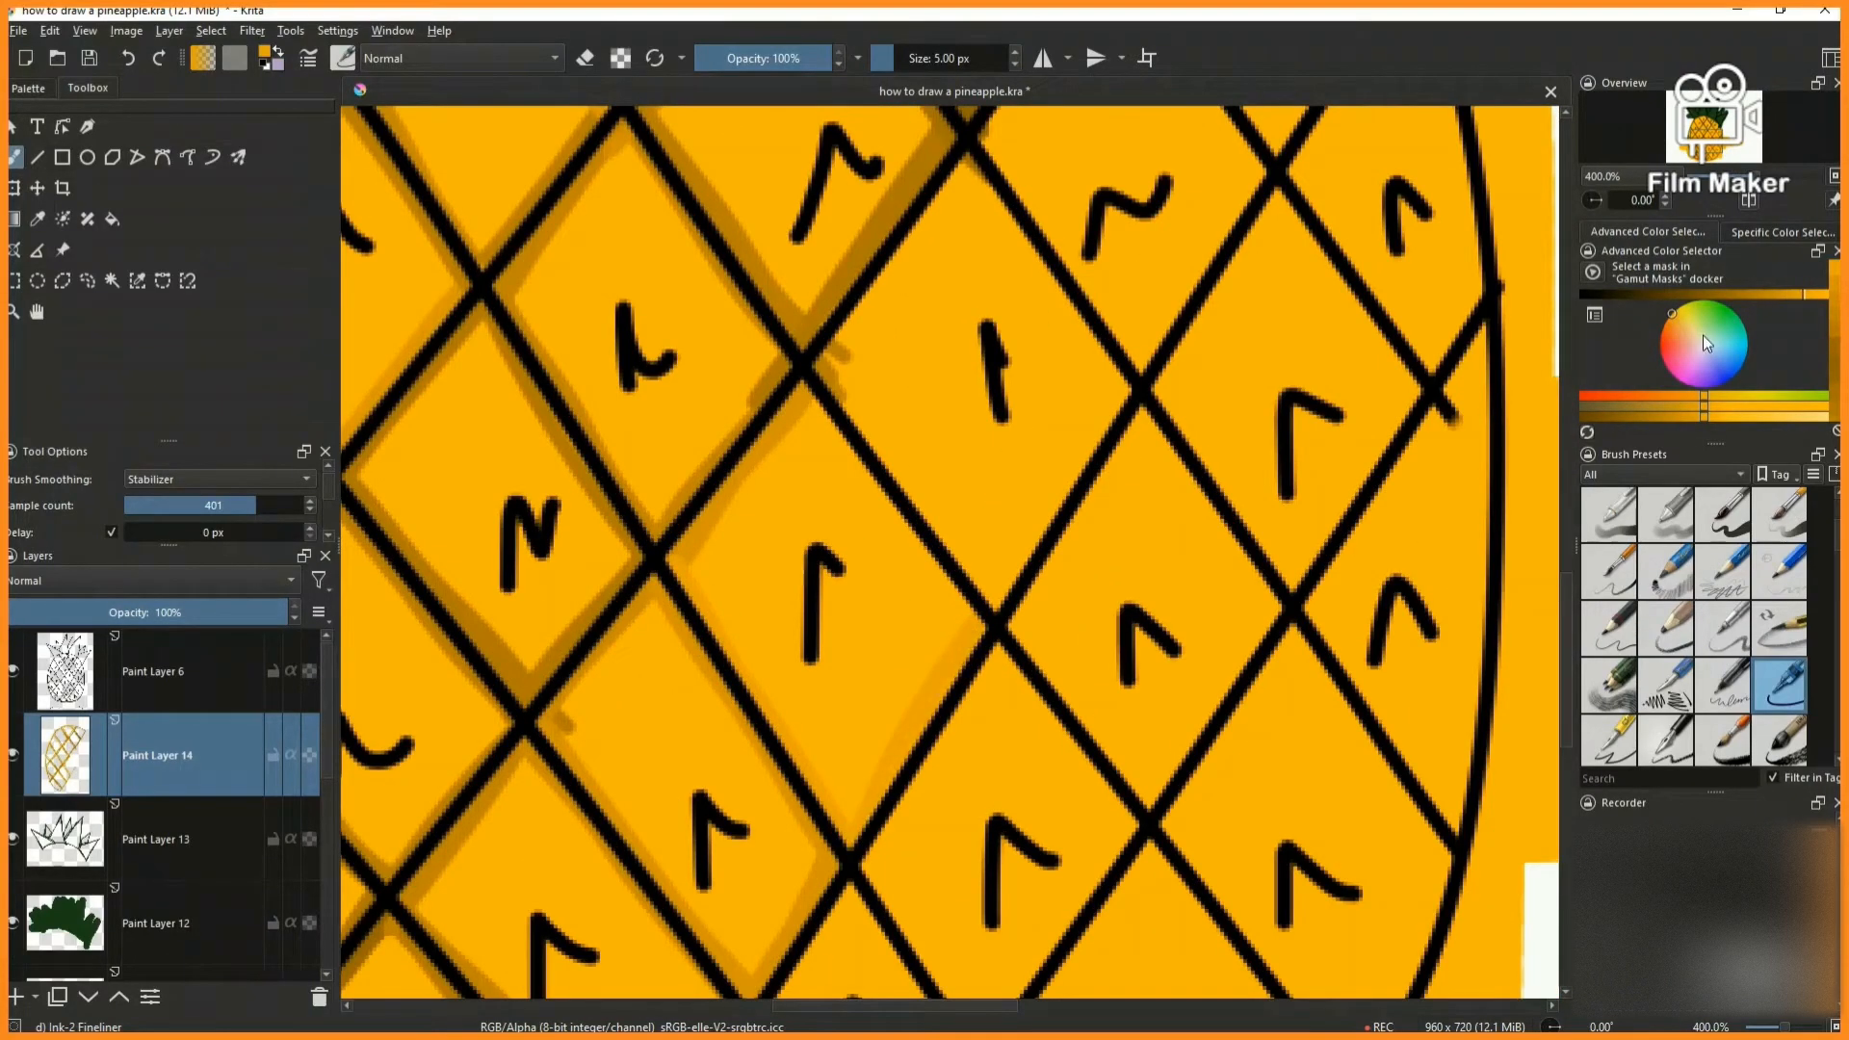
# - Shade all four inner edges of the central diamond with the straight vertical mark, using a darker orange
pyautogui.click(1772, 294)
pyautogui.press('2')
pyautogui.scroll(5, 953, 539)
pyautogui.moveTo(1026, 274); pyautogui.dragTo(863, 528)
pyautogui.moveTo(826, 590); pyautogui.dragTo(1078, 932)
pyautogui.moveTo(1038, 293); pyautogui.dragTo(1249, 620)
pyautogui.moveTo(1158, 783); pyautogui.dragTo(1242, 611)
pyautogui.press('2')
# - Shade the lower and upper-right inner edges of the fifth diamond up the third diagonal row with a darker orange
pyautogui.scroll(6, 905, 593)
pyautogui.click(1751, 294)
pyautogui.moveTo(689, 520)
pyautogui.mouseDown()
pyautogui.moveTo(837, 240)
pyautogui.moveTo(944, 111)
pyautogui.moveTo(661, 534)
pyautogui.moveTo(916, 784)
pyautogui.moveTo(1026, 992)
pyautogui.mouseUp()
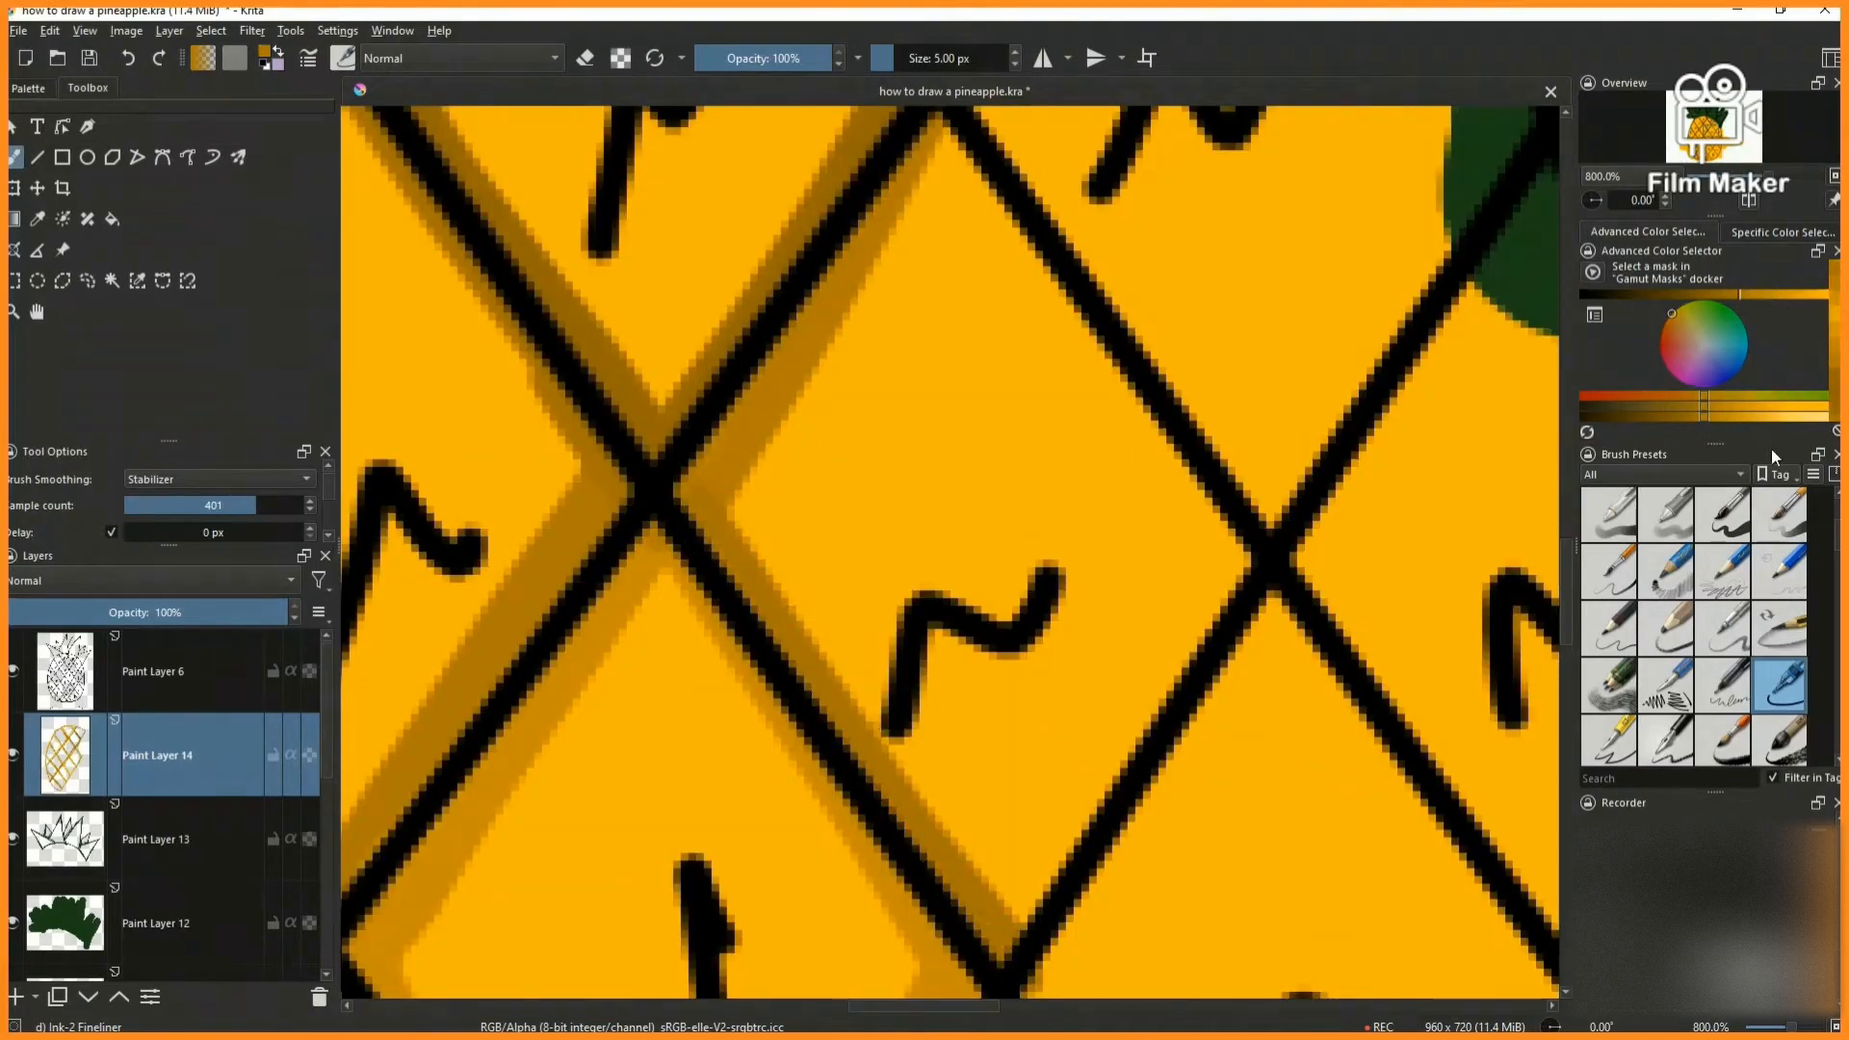
pyautogui.moveTo(1017, 903)
pyautogui.mouseDown()
pyautogui.moveTo(1028, 941)
pyautogui.moveTo(1221, 563)
pyautogui.mouseUp()
pyautogui.scroll(-4, 1180, 583)
pyautogui.scroll(4, 1154, 490)
pyautogui.moveTo(1019, 413); pyautogui.dragTo(1327, 845)
pyautogui.scroll(-4, 1097, 520)
# - Shade the inner edges of the cell that ends the third diagonal row, including its edge along the crown's right side
pyautogui.scroll(3, 1135, 466)
pyautogui.moveTo(961, 496); pyautogui.dragTo(1167, 206)
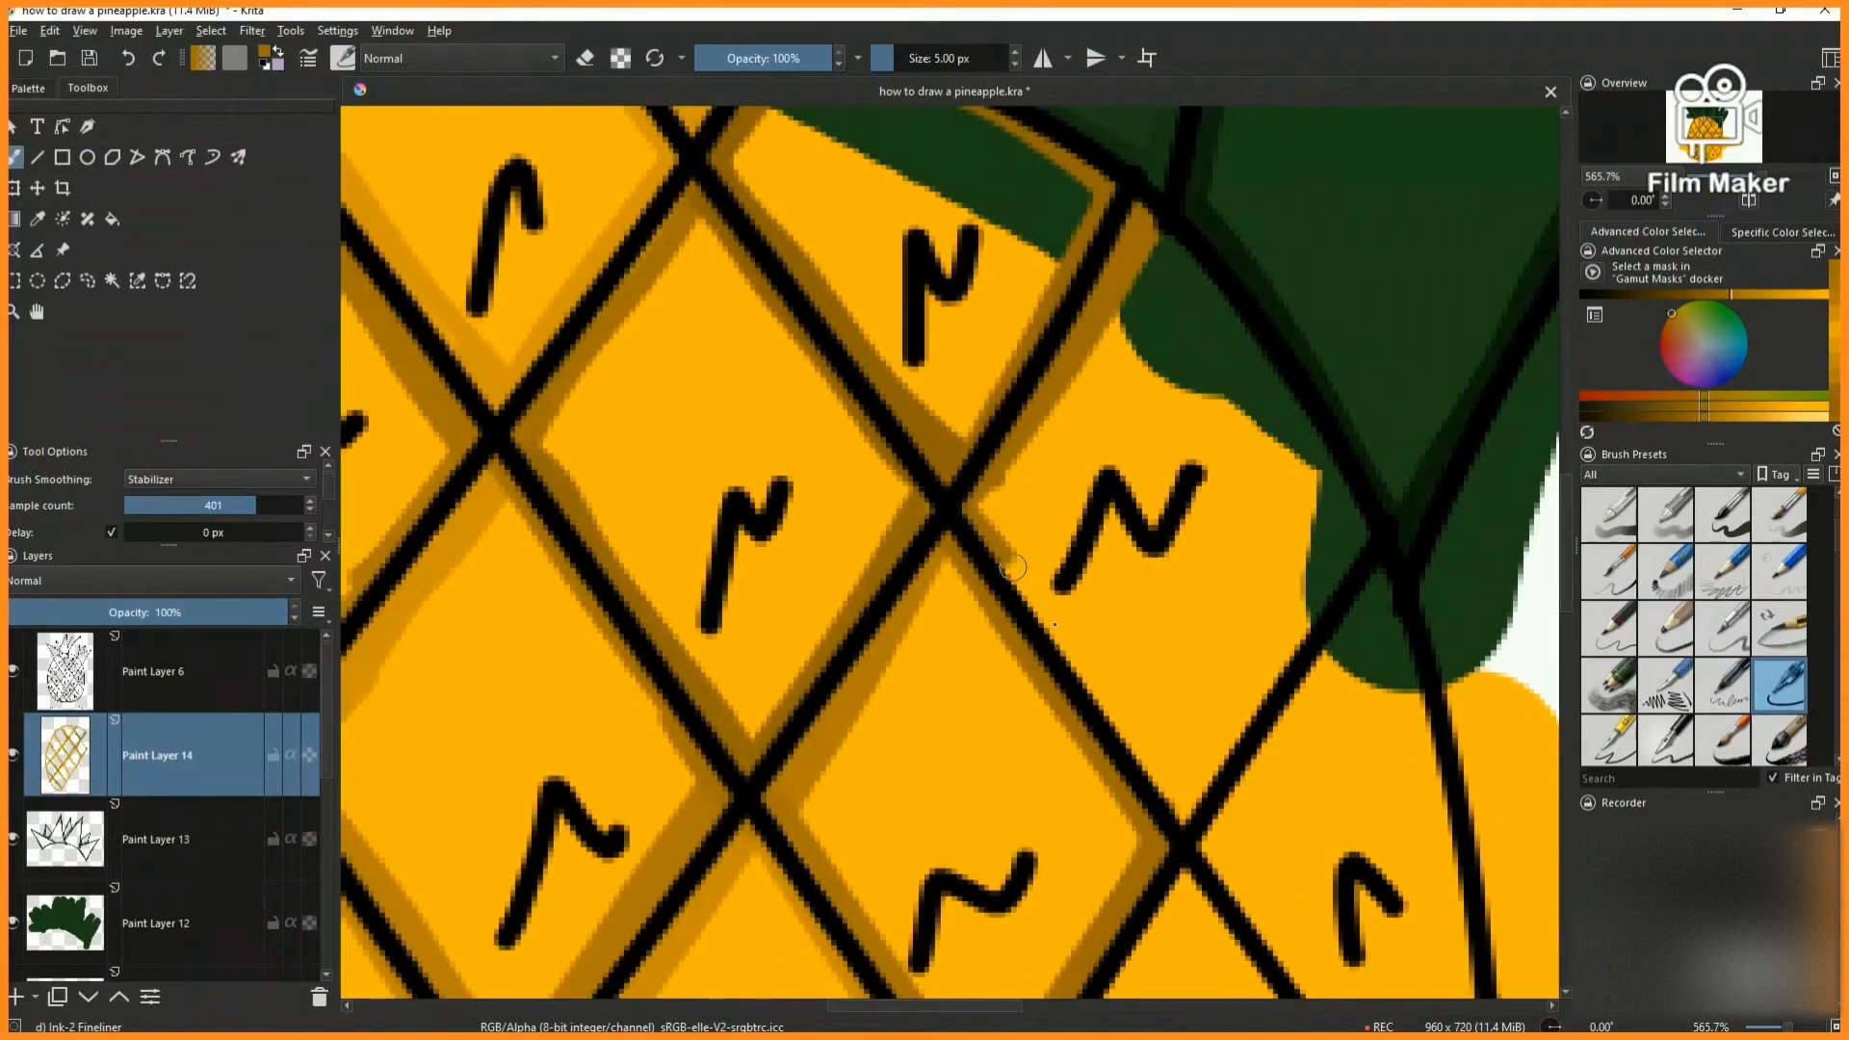
pyautogui.moveTo(1055, 625); pyautogui.dragTo(1079, 660)
pyautogui.scroll(-2, 1234, 734)
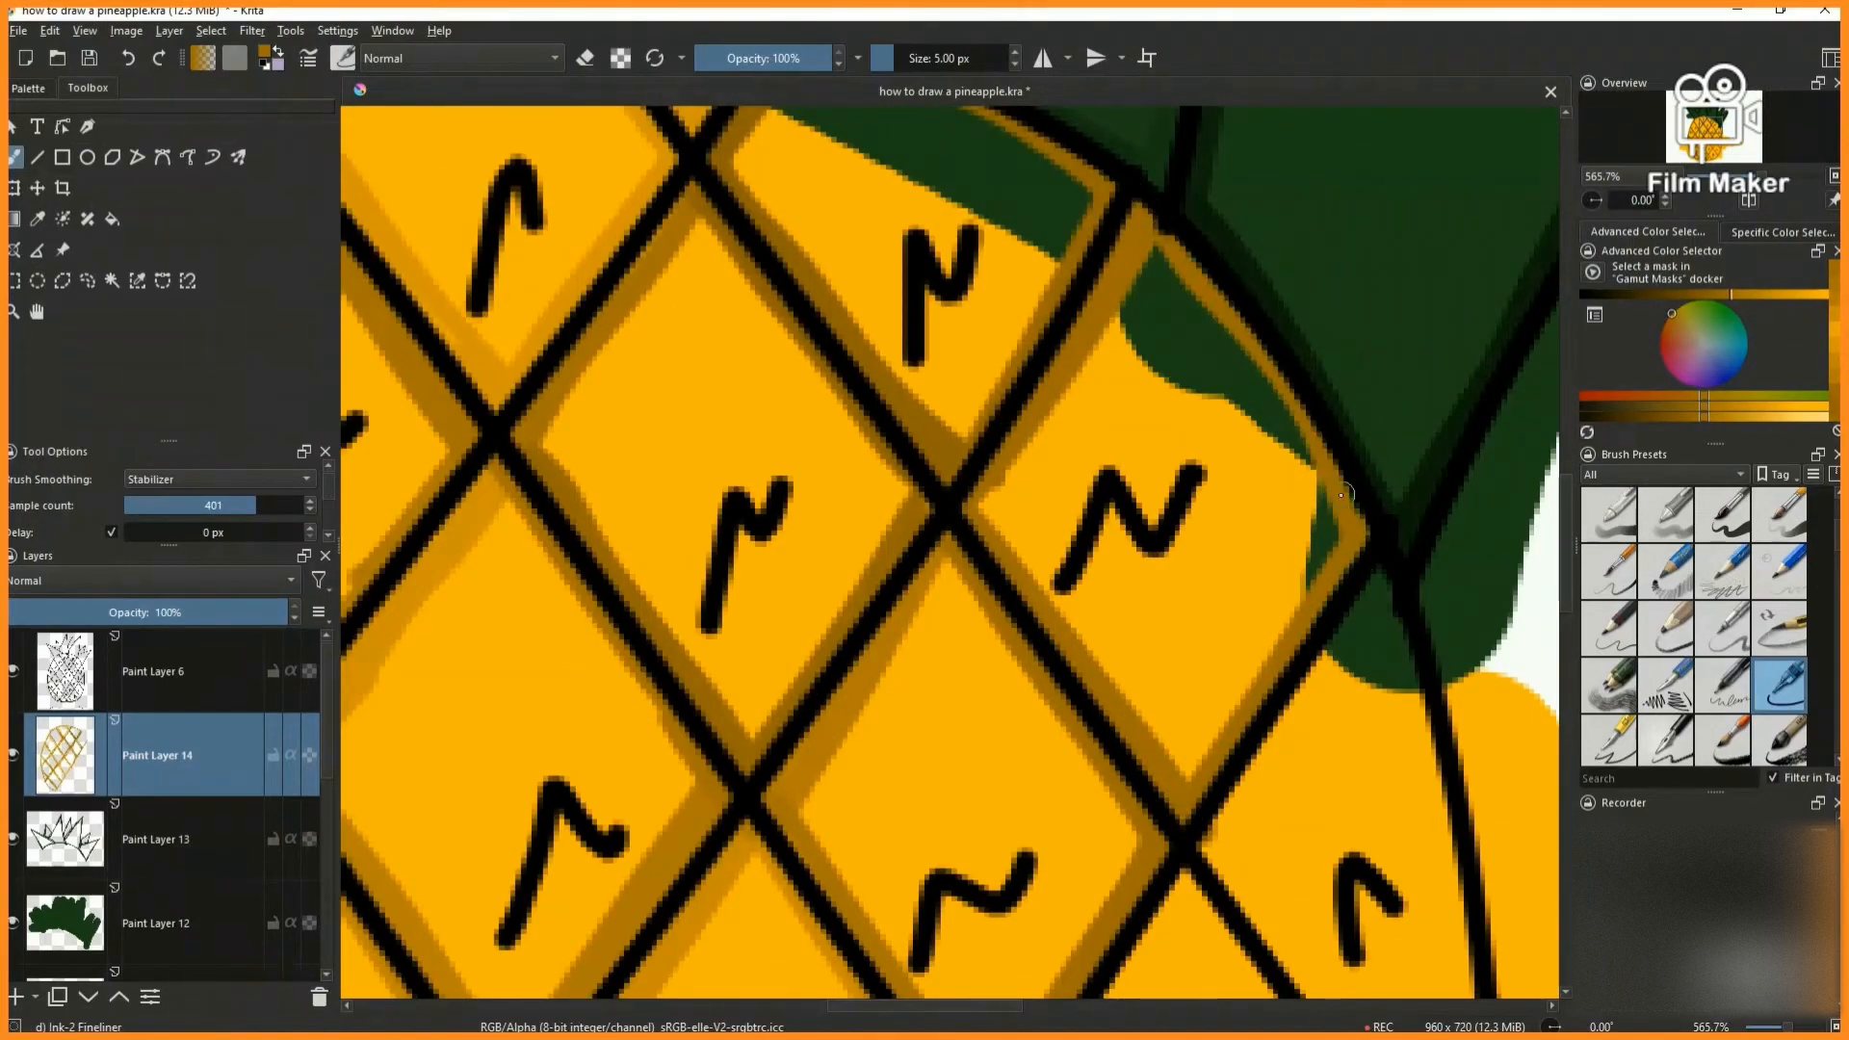
pyautogui.scroll(-2, 867, 819)
pyautogui.scroll(1, 728, 866)
pyautogui.scroll(5, 728, 867)
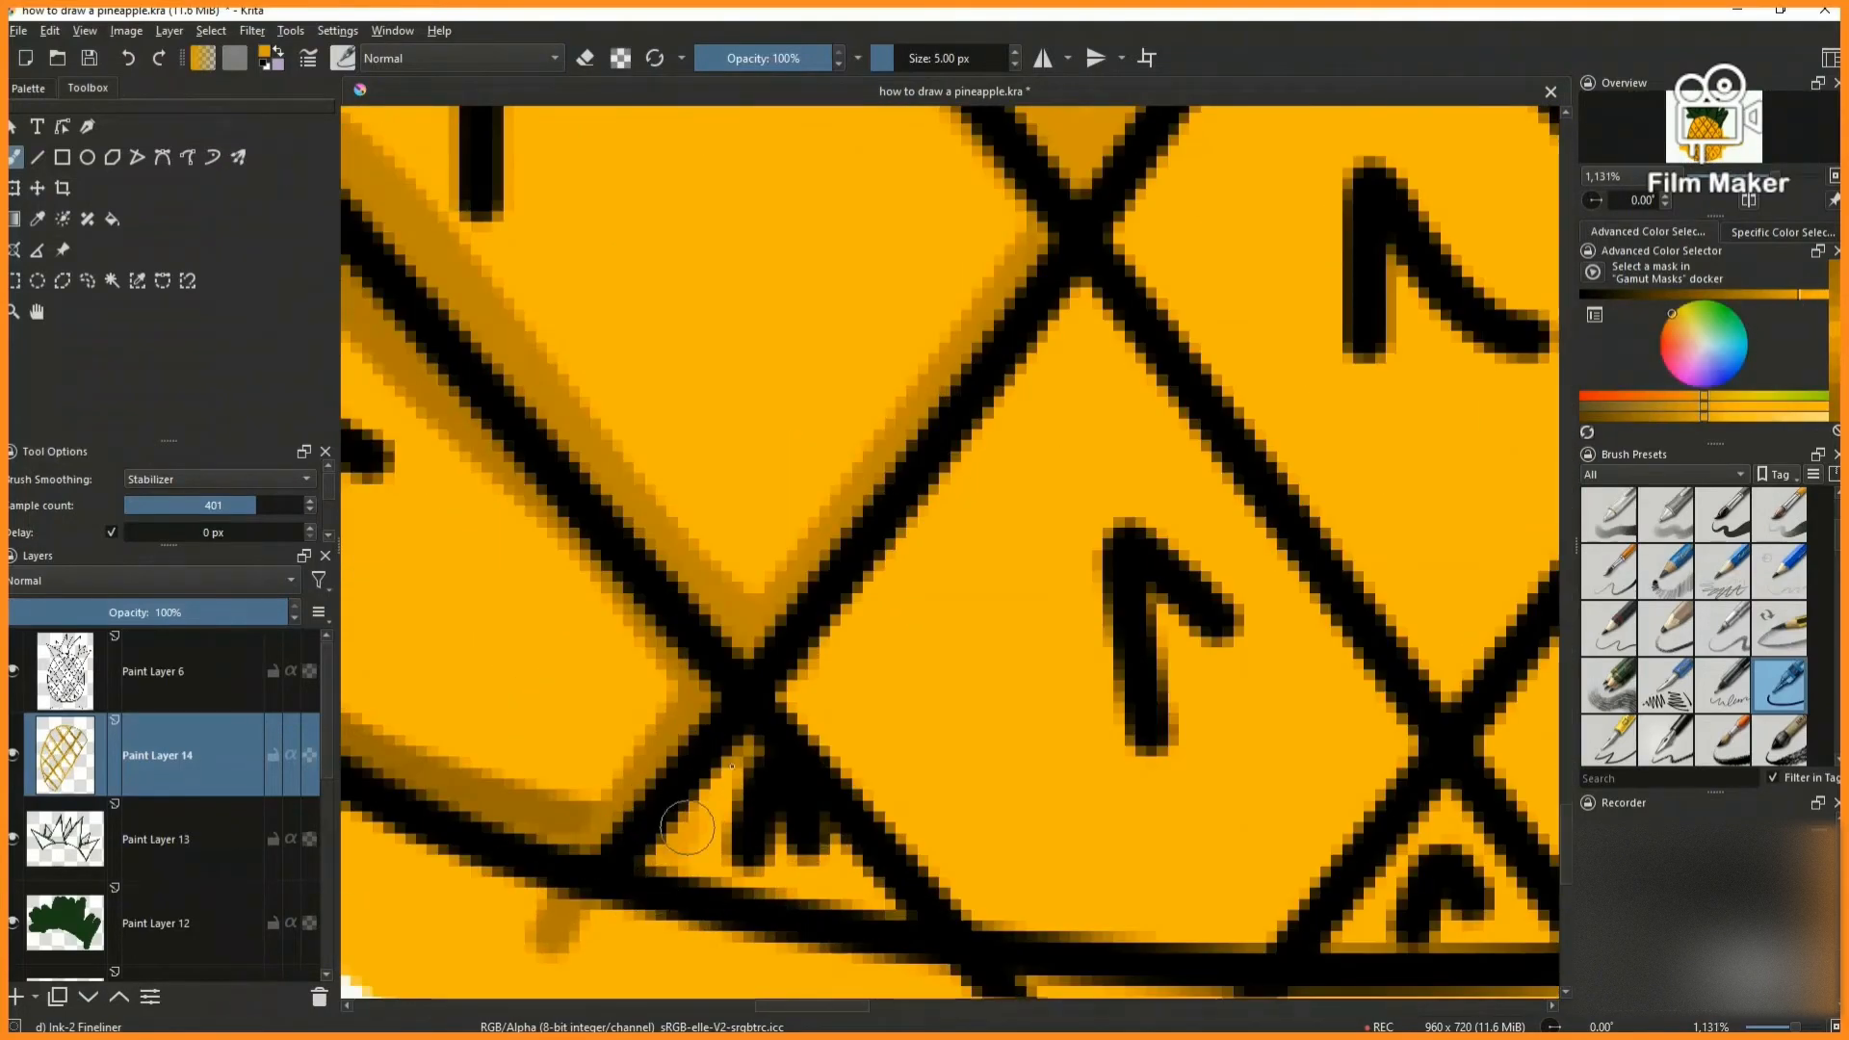
# - Shade the inner edges of the cell that starts the fourth diagonal row at the body's bottom outline, darkening the orange partway
pyautogui.scroll(-3, 669, 865)
pyautogui.scroll(2, 724, 954)
pyautogui.moveTo(677, 611)
pyautogui.mouseDown()
pyautogui.moveTo(866, 765)
pyautogui.moveTo(1110, 635)
pyautogui.mouseUp()
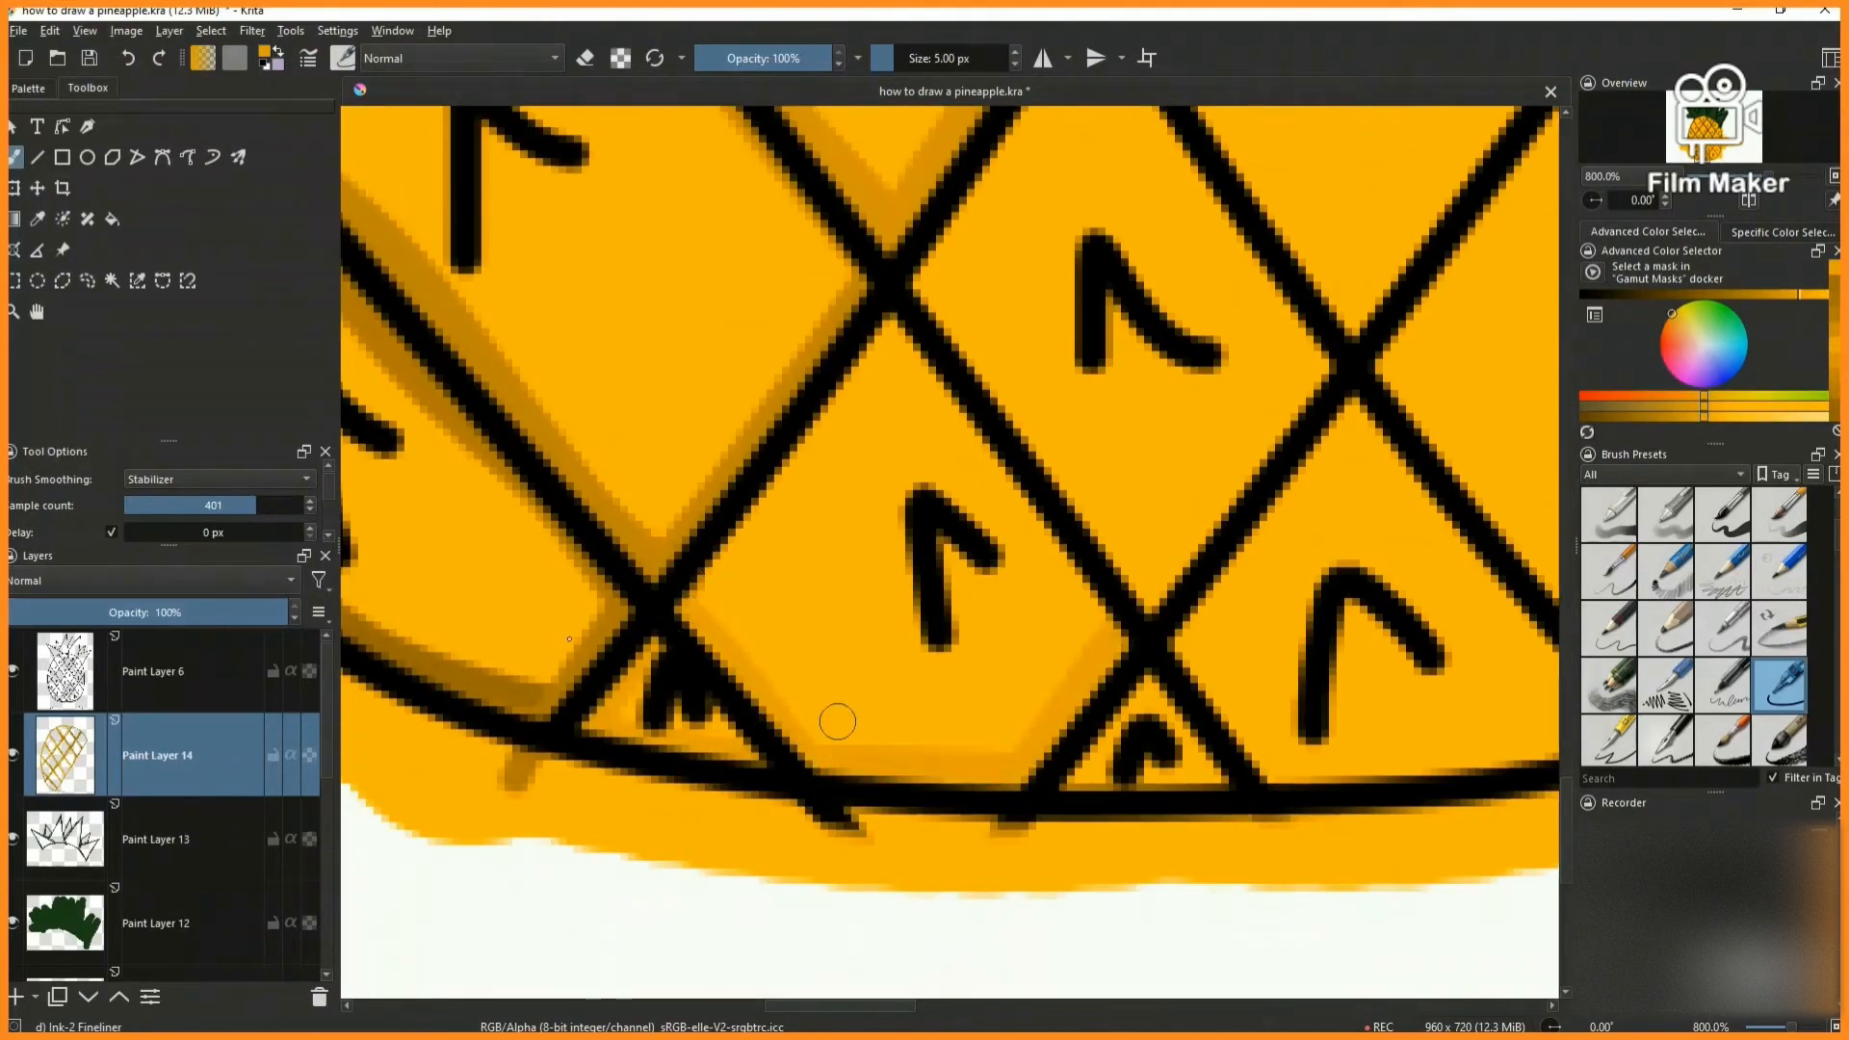
pyautogui.moveTo(895, 313); pyautogui.dragTo(708, 617)
pyautogui.press('k')
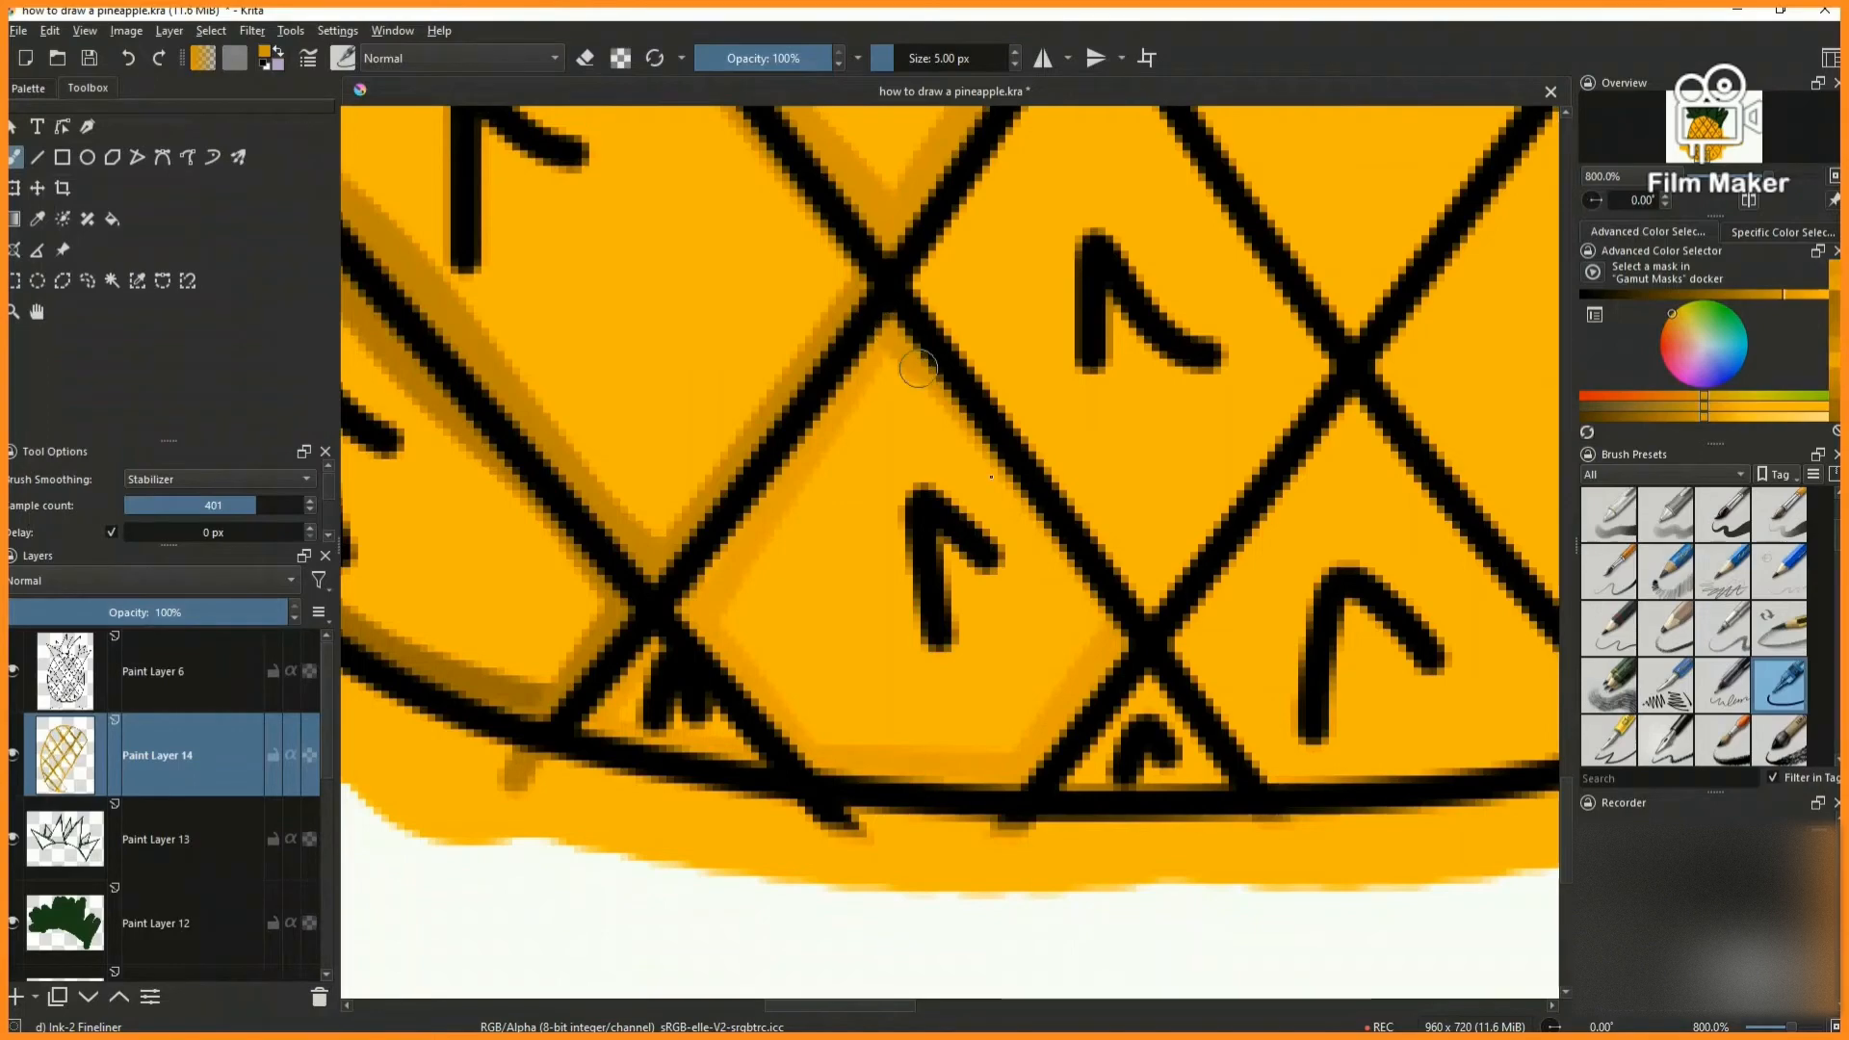
pyautogui.moveTo(899, 339); pyautogui.dragTo(1117, 626)
# - Shade the inner edges of the second diamond up the fourth diagonal row with the orange shading colour
pyautogui.scroll(-2, 1004, 689)
pyautogui.scroll(2, 1074, 441)
pyautogui.moveTo(842, 543)
pyautogui.mouseDown()
pyautogui.moveTo(1038, 262)
pyautogui.moveTo(1270, 627)
pyautogui.mouseUp()
pyautogui.press('k')
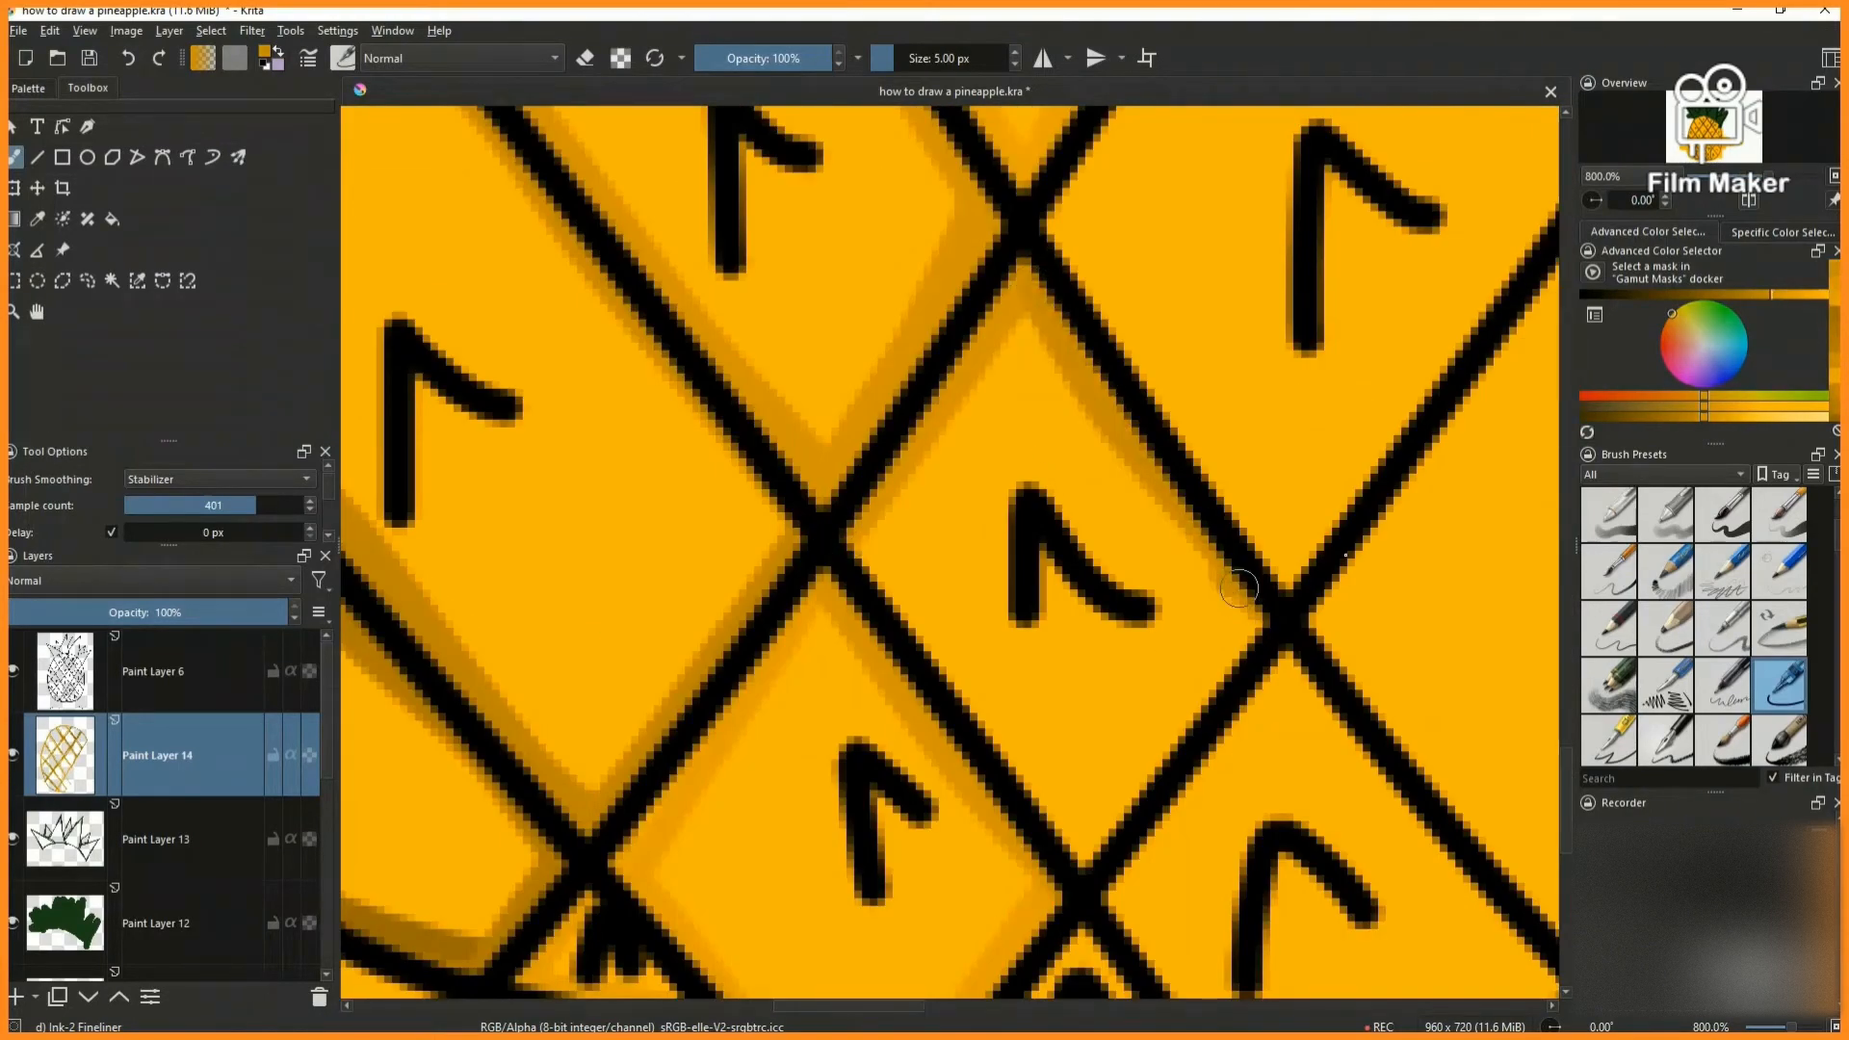
# - Shade all four inner edges of the third diamond up the fourth diagonal row, darkening the orange between strokes
pyautogui.scroll(-8, 1058, 597)
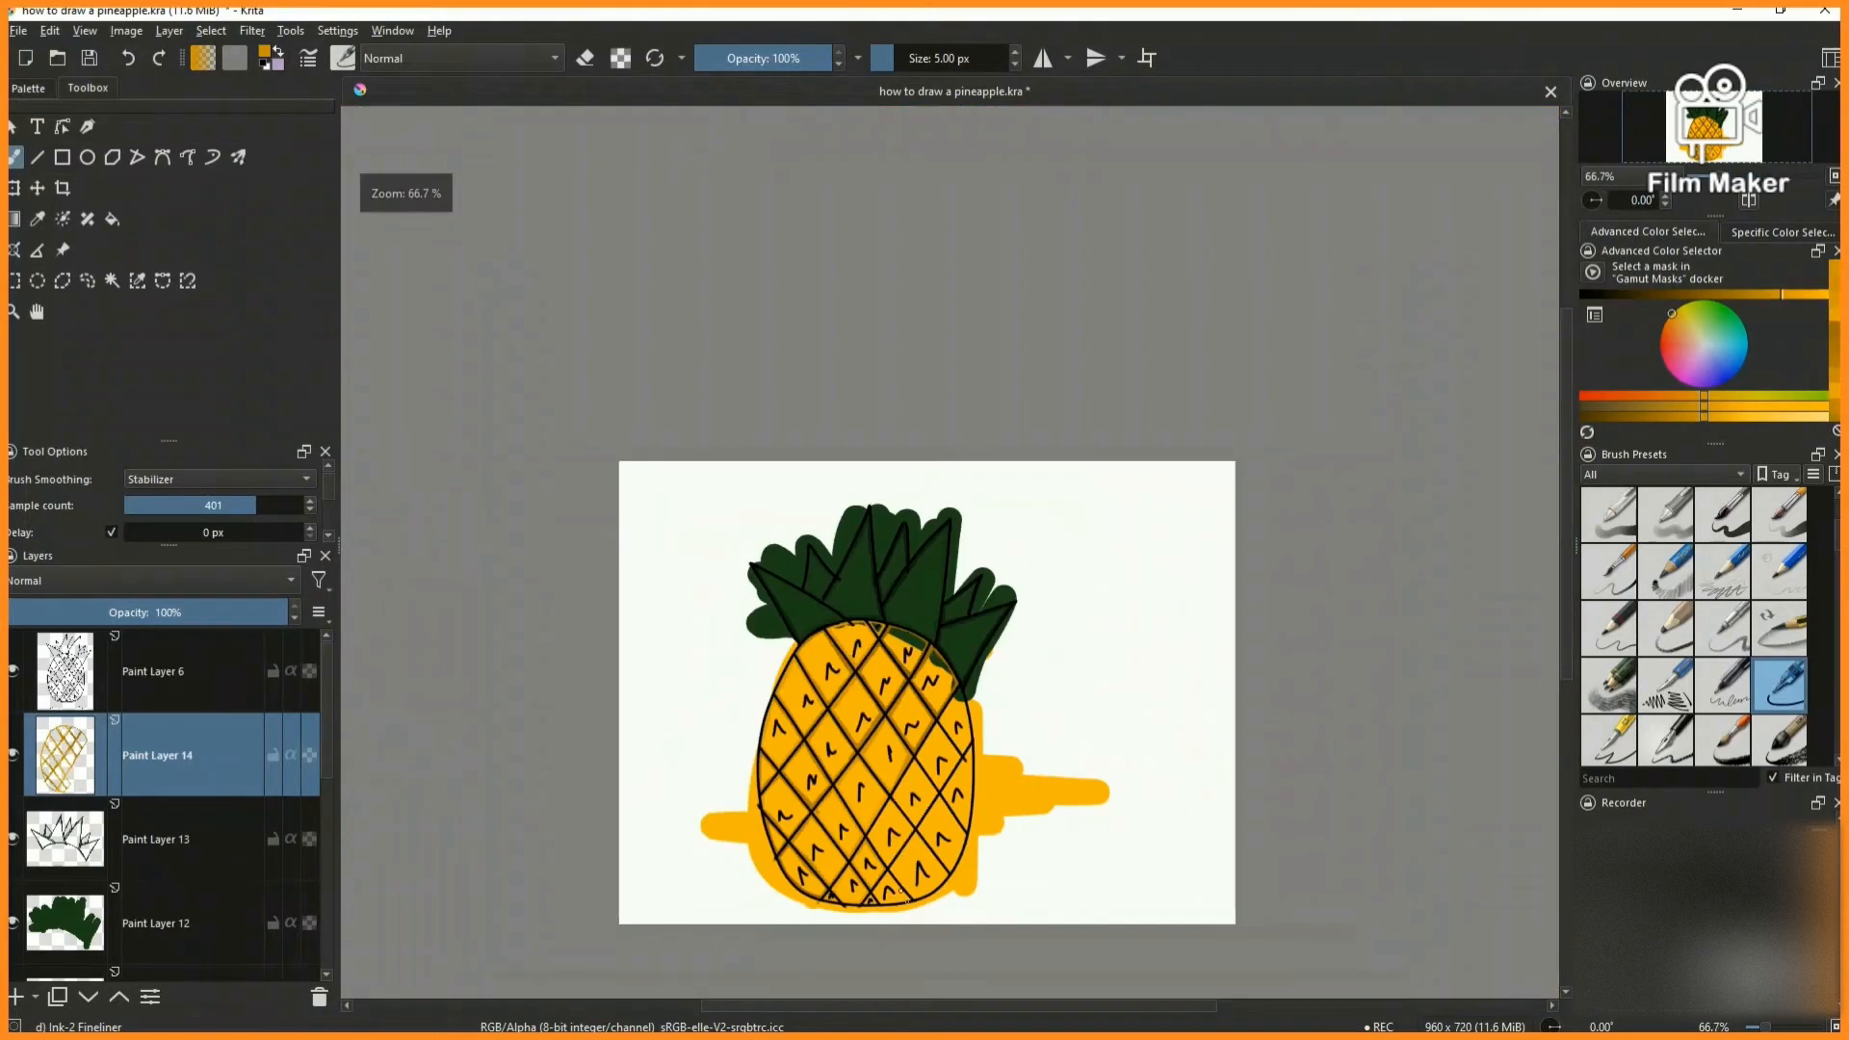
pyautogui.scroll(5, 880, 850)
pyautogui.scroll(2, 880, 850)
pyautogui.moveTo(674, 536); pyautogui.dragTo(878, 266)
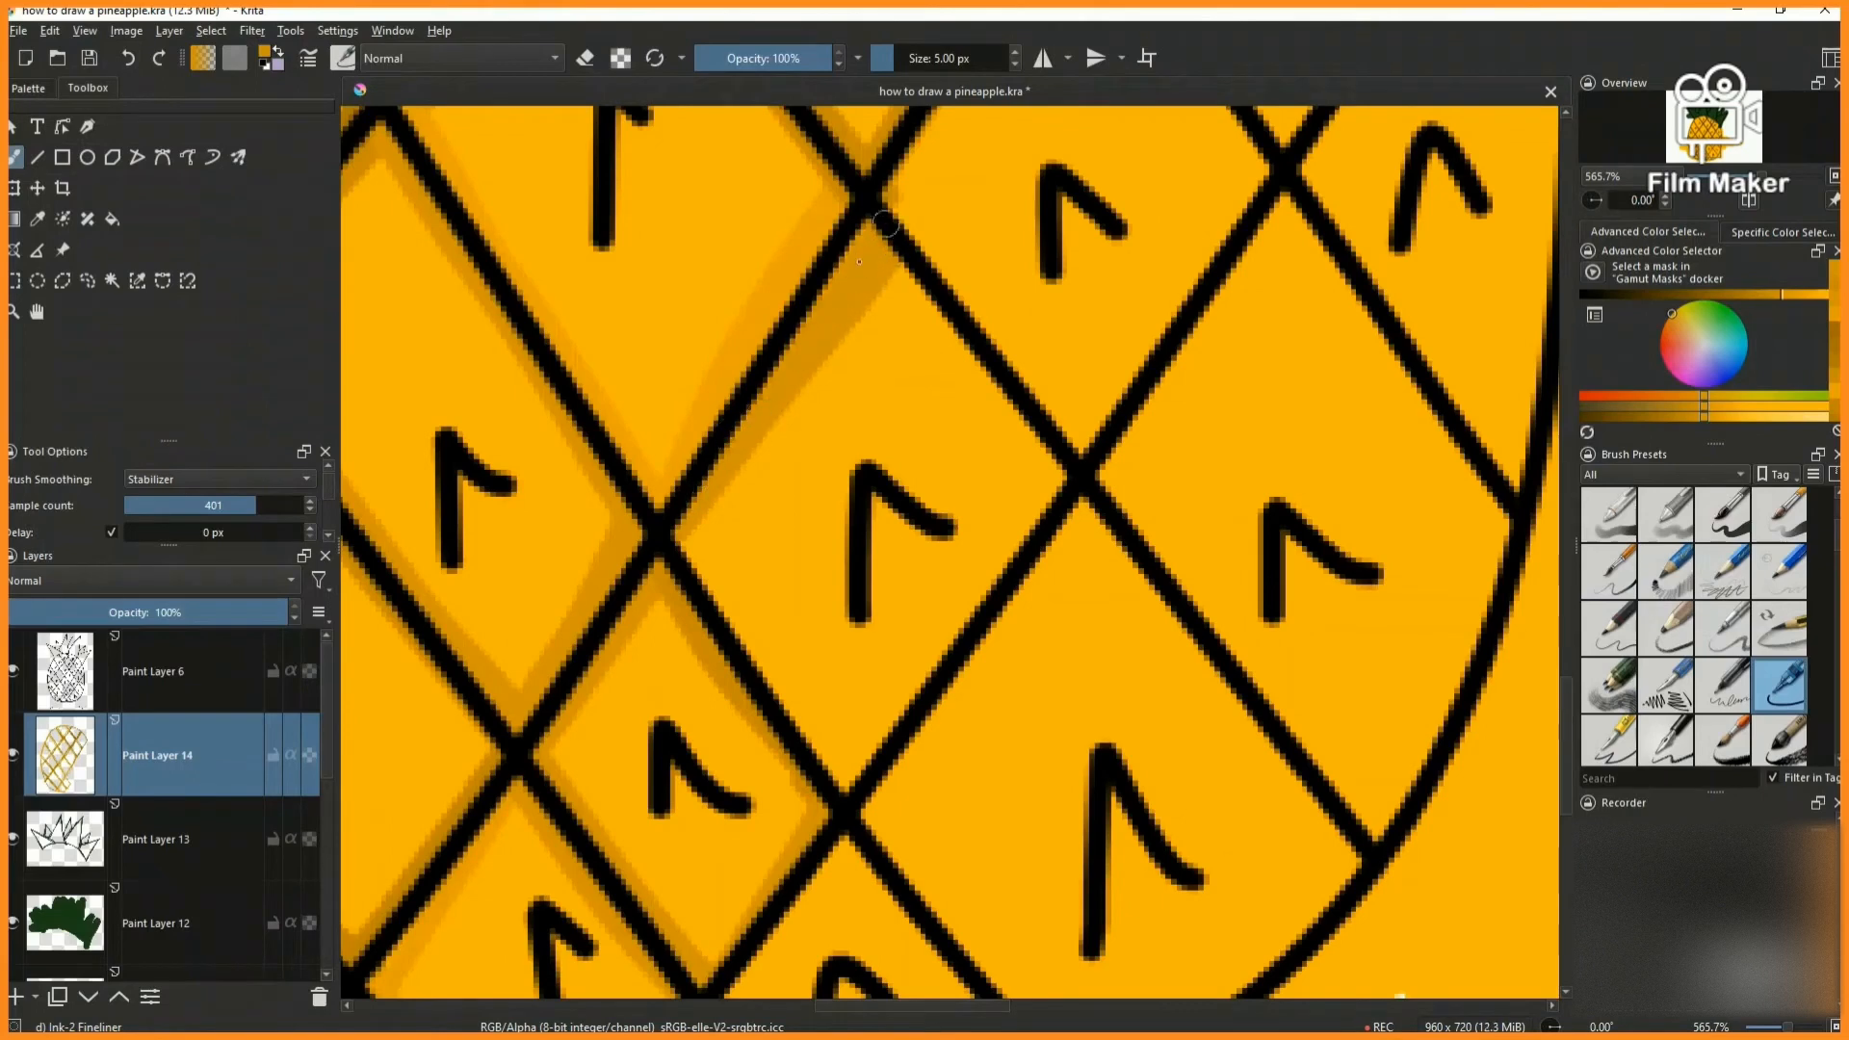
pyautogui.press('k')
pyautogui.moveTo(674, 536); pyautogui.dragTo(834, 767)
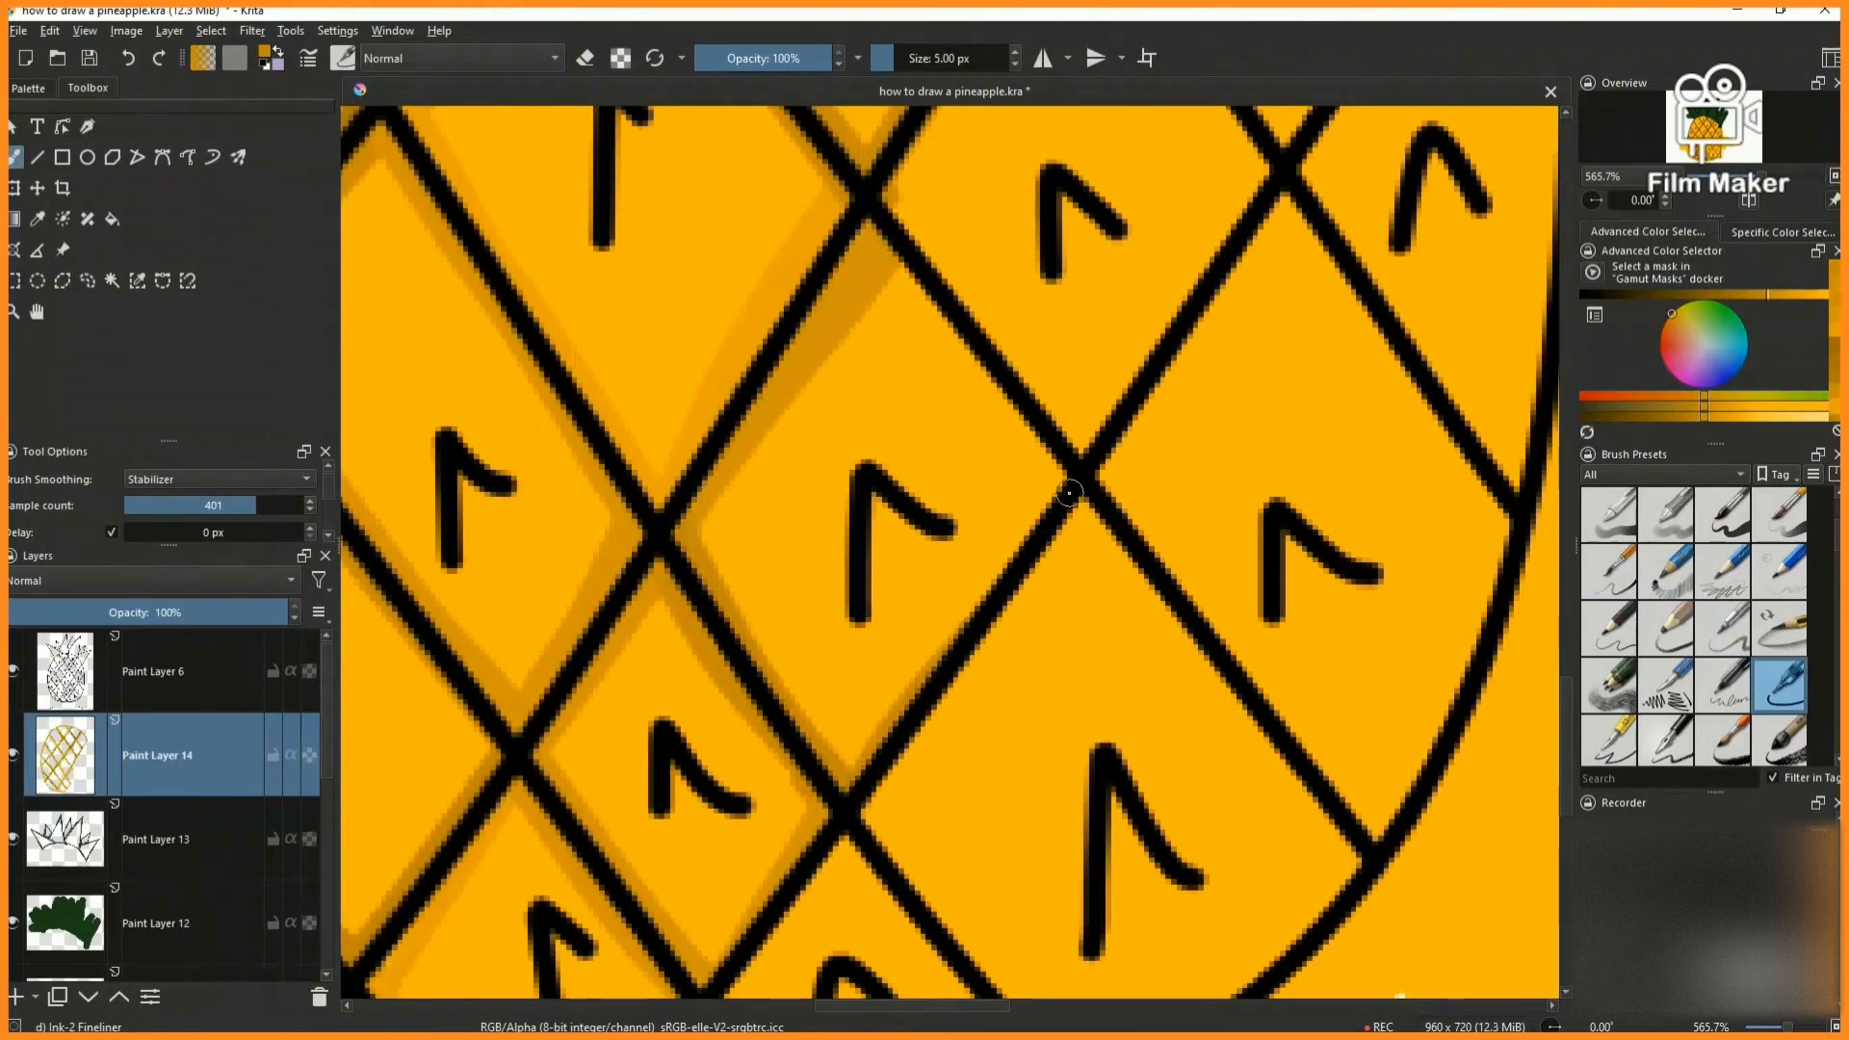
pyautogui.moveTo(1063, 513); pyautogui.dragTo(838, 767)
pyautogui.moveTo(874, 235); pyautogui.dragTo(1066, 476)
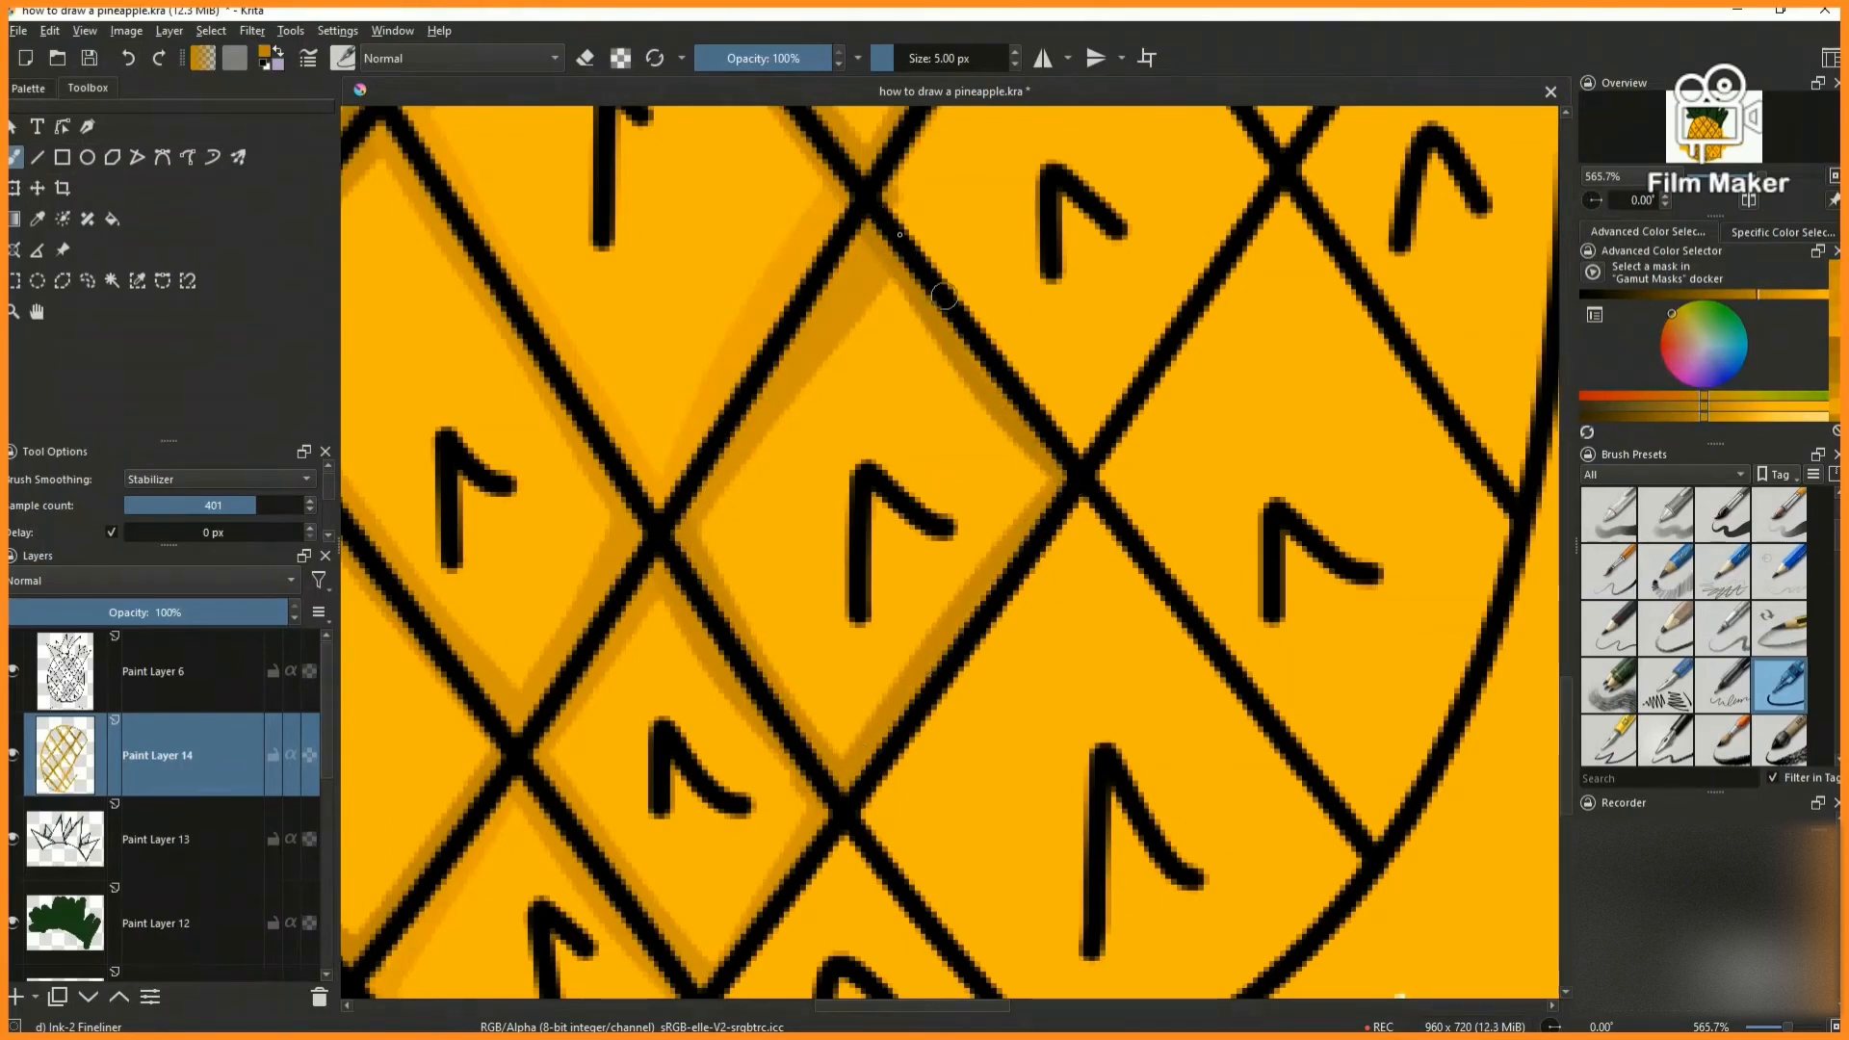
pyautogui.press('2')
# - Shade the upper and lower inner edges of the fourth diamond up the fourth diagonal row
pyautogui.scroll(5, 902, 732)
pyautogui.moveTo(892, 196); pyautogui.dragTo(908, 217)
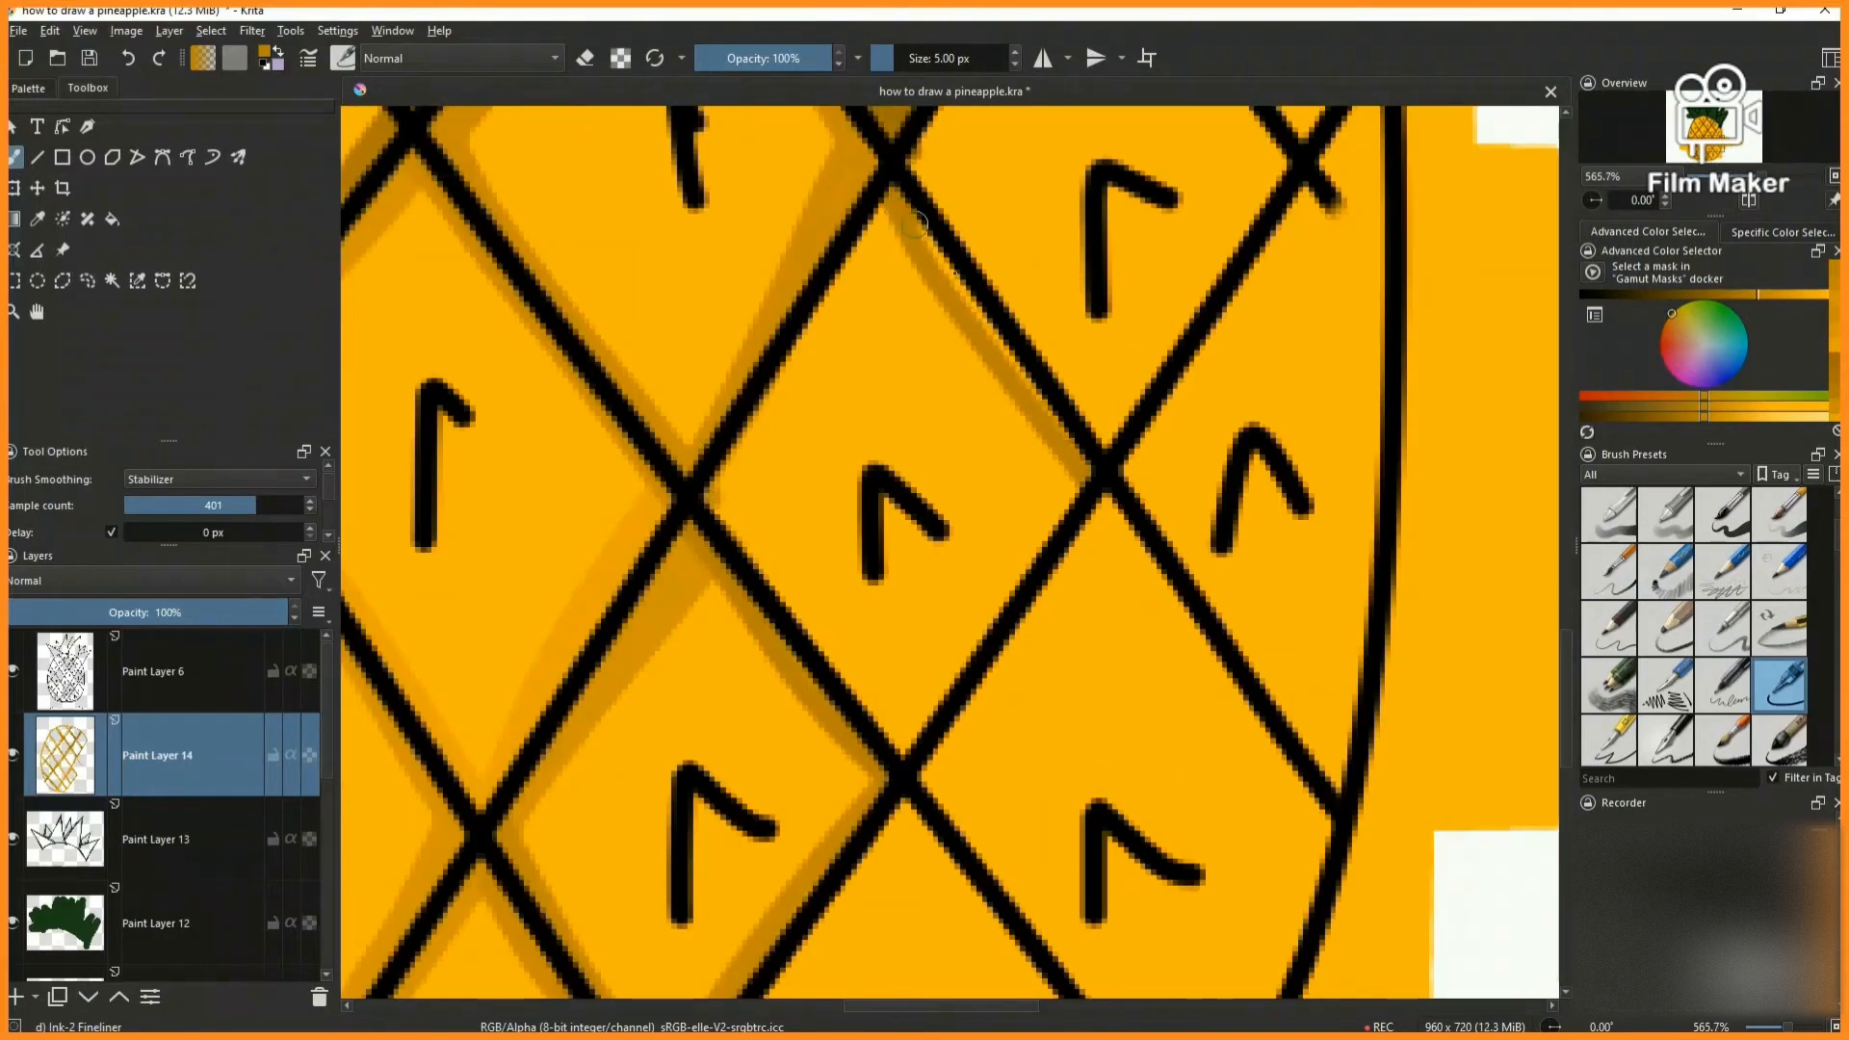
pyautogui.moveTo(781, 594); pyautogui.dragTo(905, 743)
pyautogui.moveTo(1024, 587); pyautogui.dragTo(918, 729)
pyautogui.moveTo(830, 296); pyautogui.dragTo(716, 467)
pyautogui.press('2')
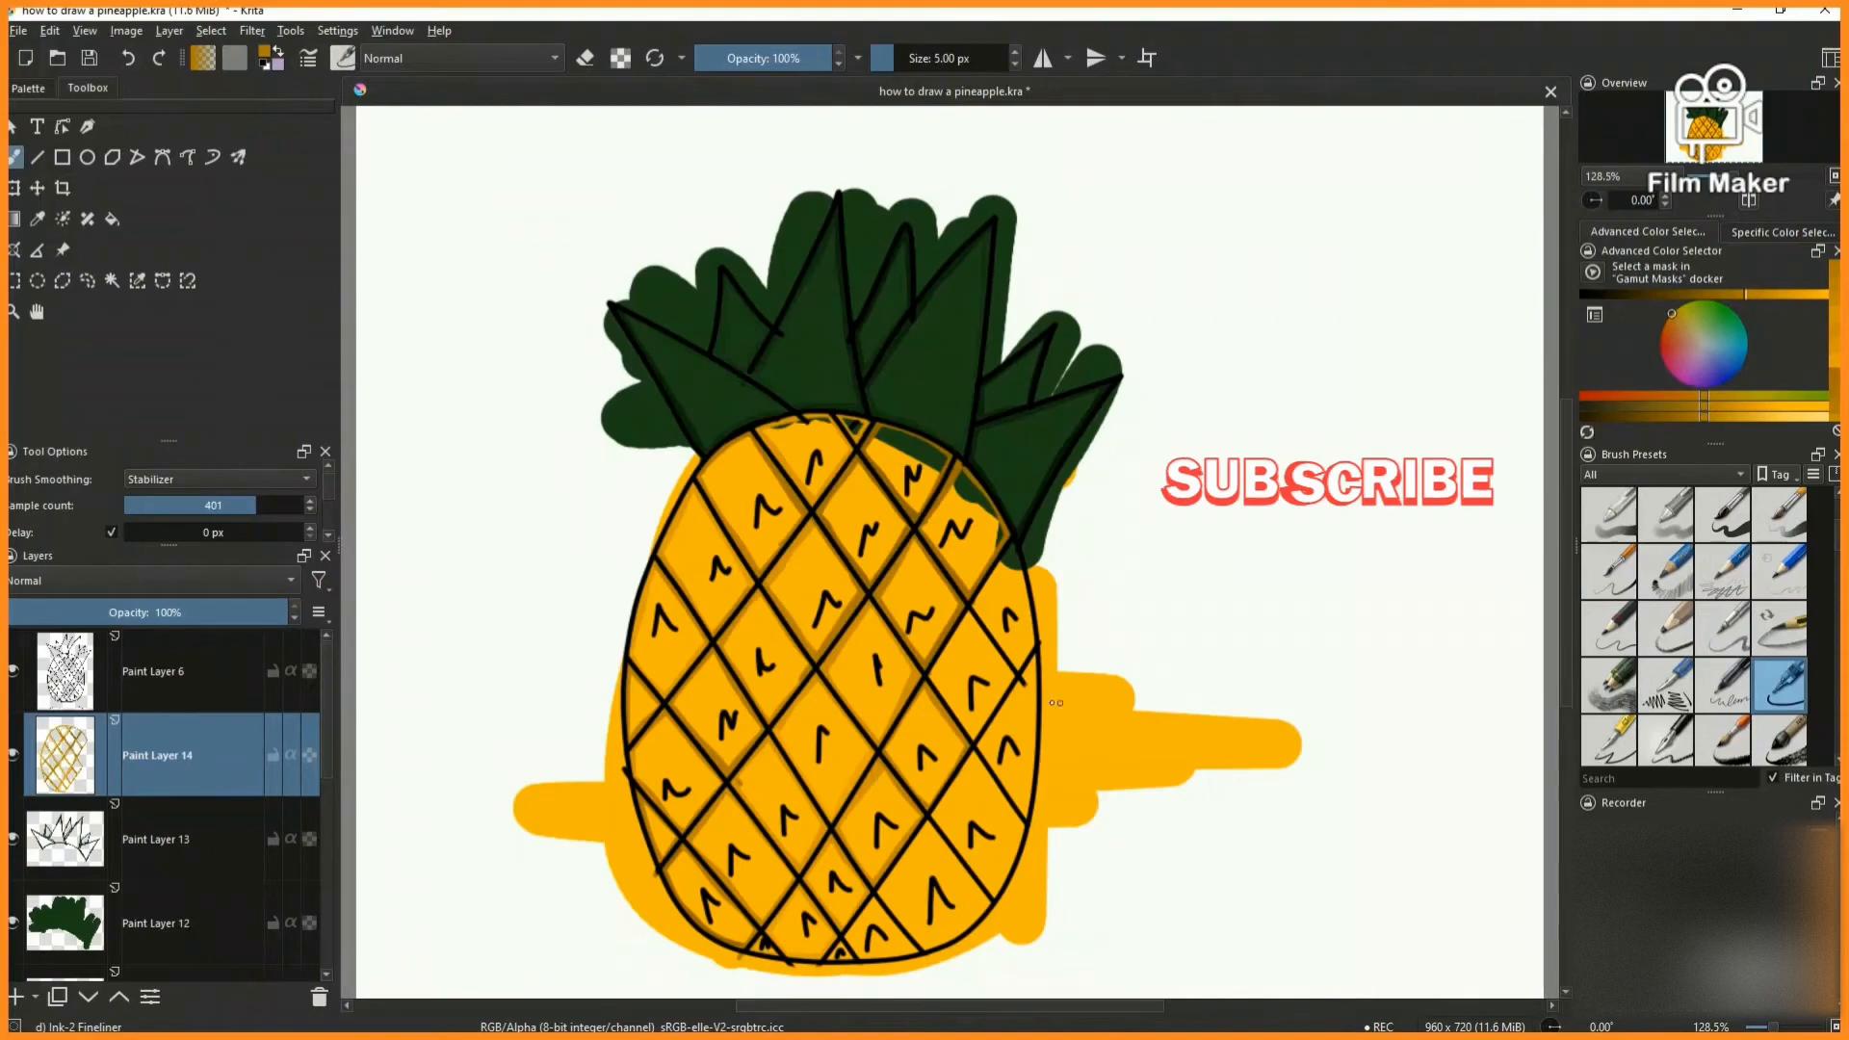
# - Shade the inner edges of the fifth diamond up the fourth diagonal row, close to the body's right outline
pyautogui.scroll(7, 941, 679)
pyautogui.moveTo(838, 674); pyautogui.dragTo(1196, 129)
pyautogui.press('2')
pyautogui.scroll(4, 917, 774)
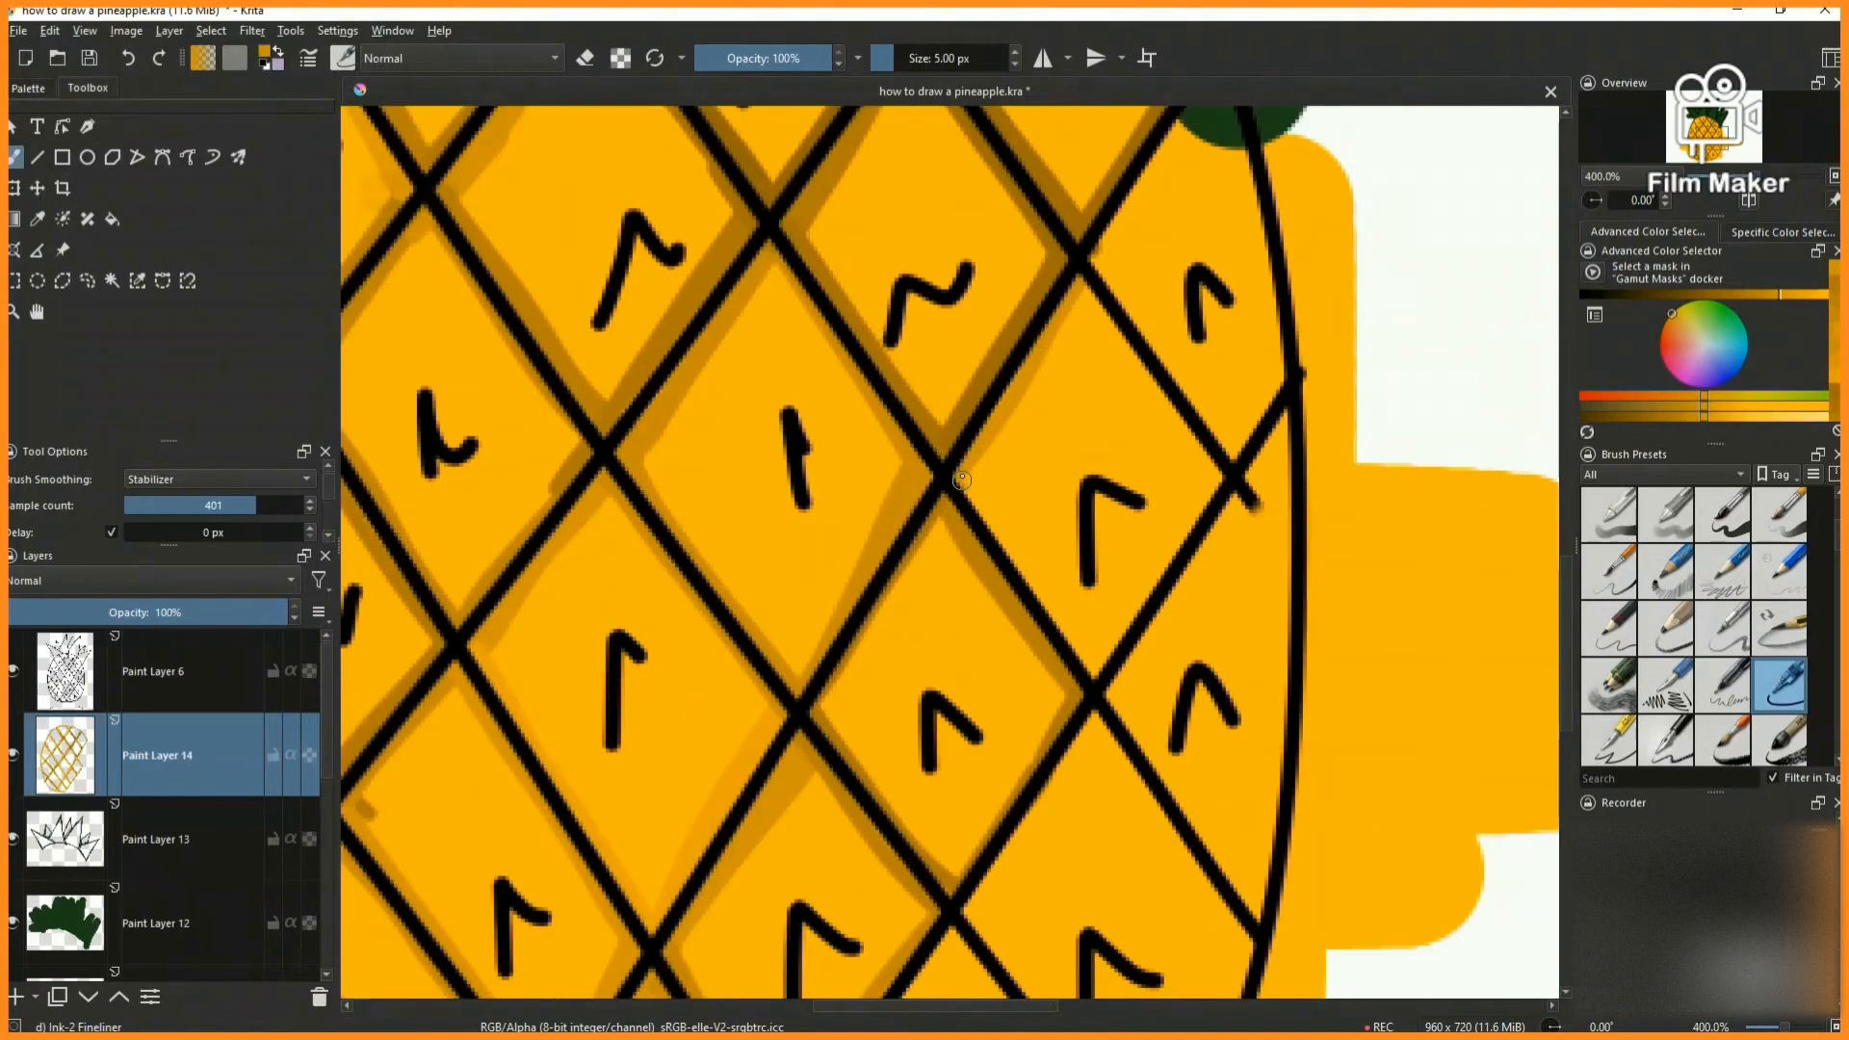
pyautogui.scroll(1, 1113, 702)
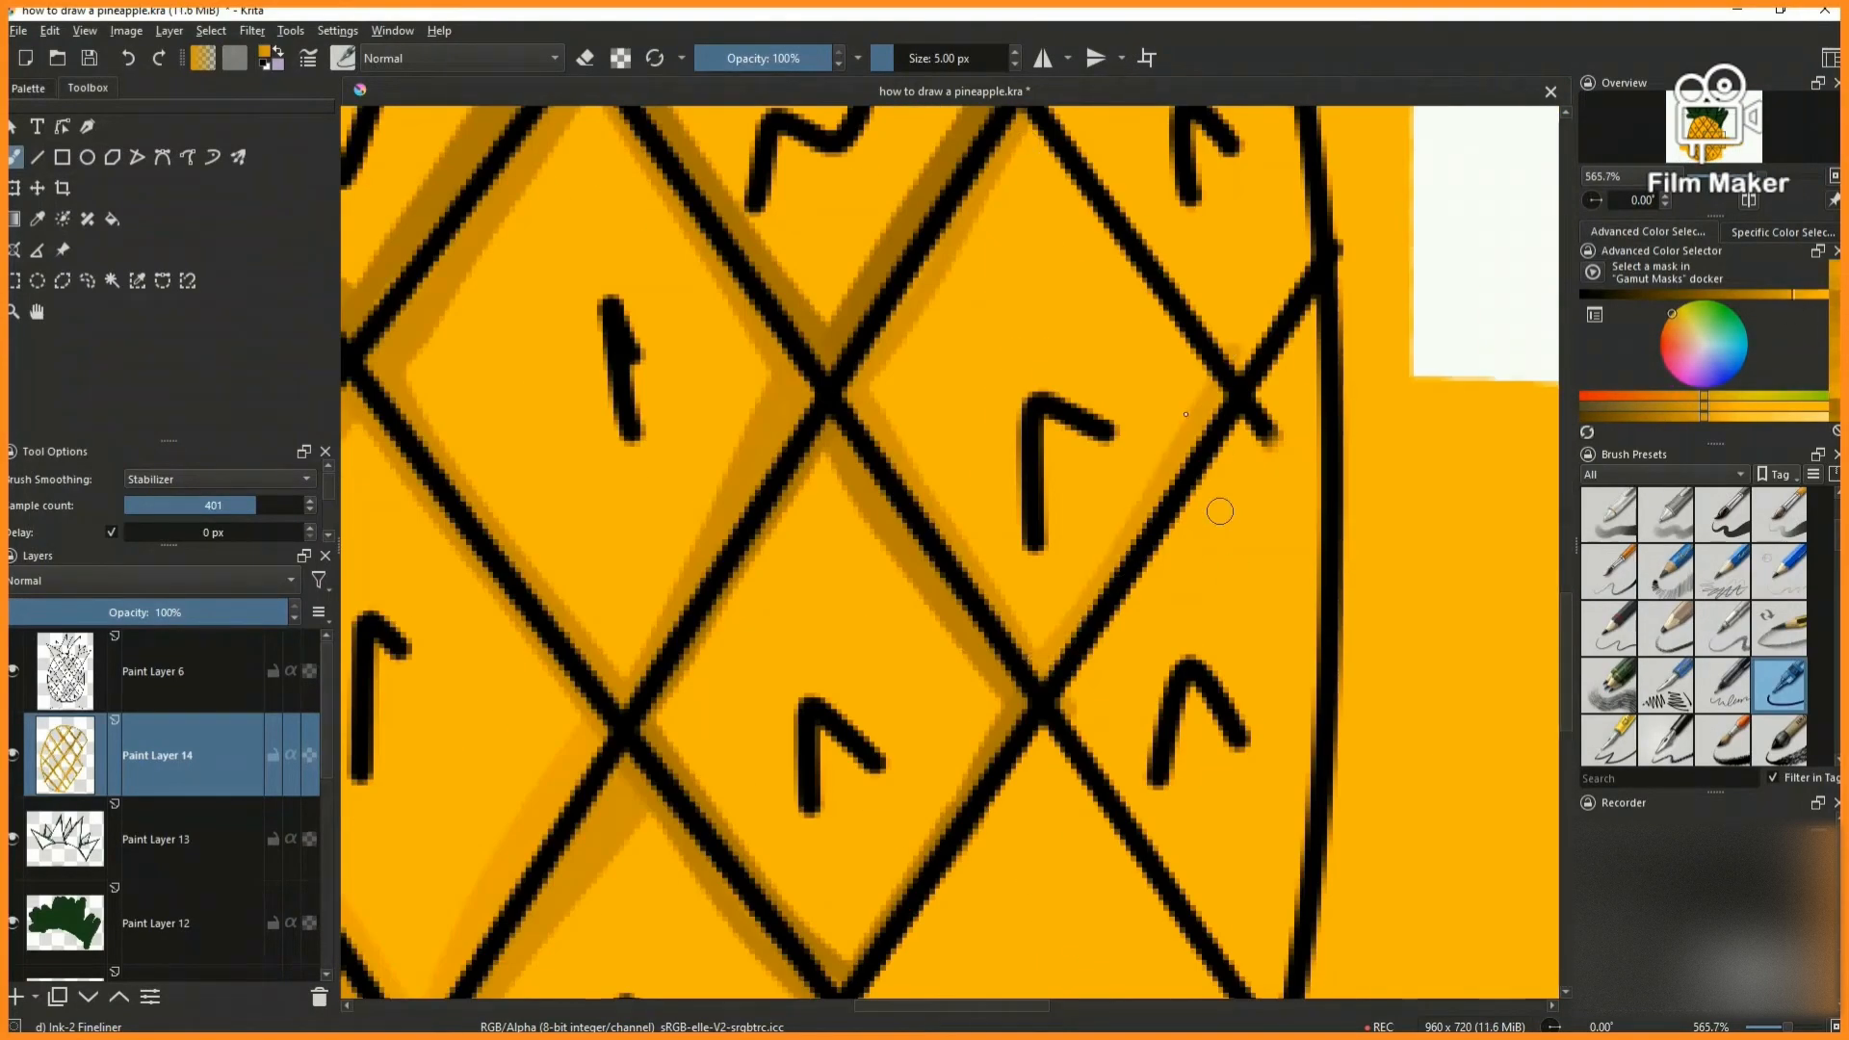
pyautogui.rightClick(1157, 515)
pyautogui.click(1225, 416)
pyautogui.press('/')
pyautogui.moveTo(1025, 136); pyautogui.dragTo(1210, 390)
# - Shade the inner edges of the cell ending the fourth diagonal row below the crown's rightmost leaf, including its outline side
pyautogui.press('2')
pyautogui.scroll(6, 1019, 665)
pyautogui.scroll(-2, 1108, 446)
pyautogui.scroll(1, 951, 361)
pyautogui.moveTo(1070, 158)
pyautogui.mouseDown()
pyautogui.moveTo(941, 487)
pyautogui.moveTo(1098, 691)
pyautogui.moveTo(1138, 651)
pyautogui.mouseUp()
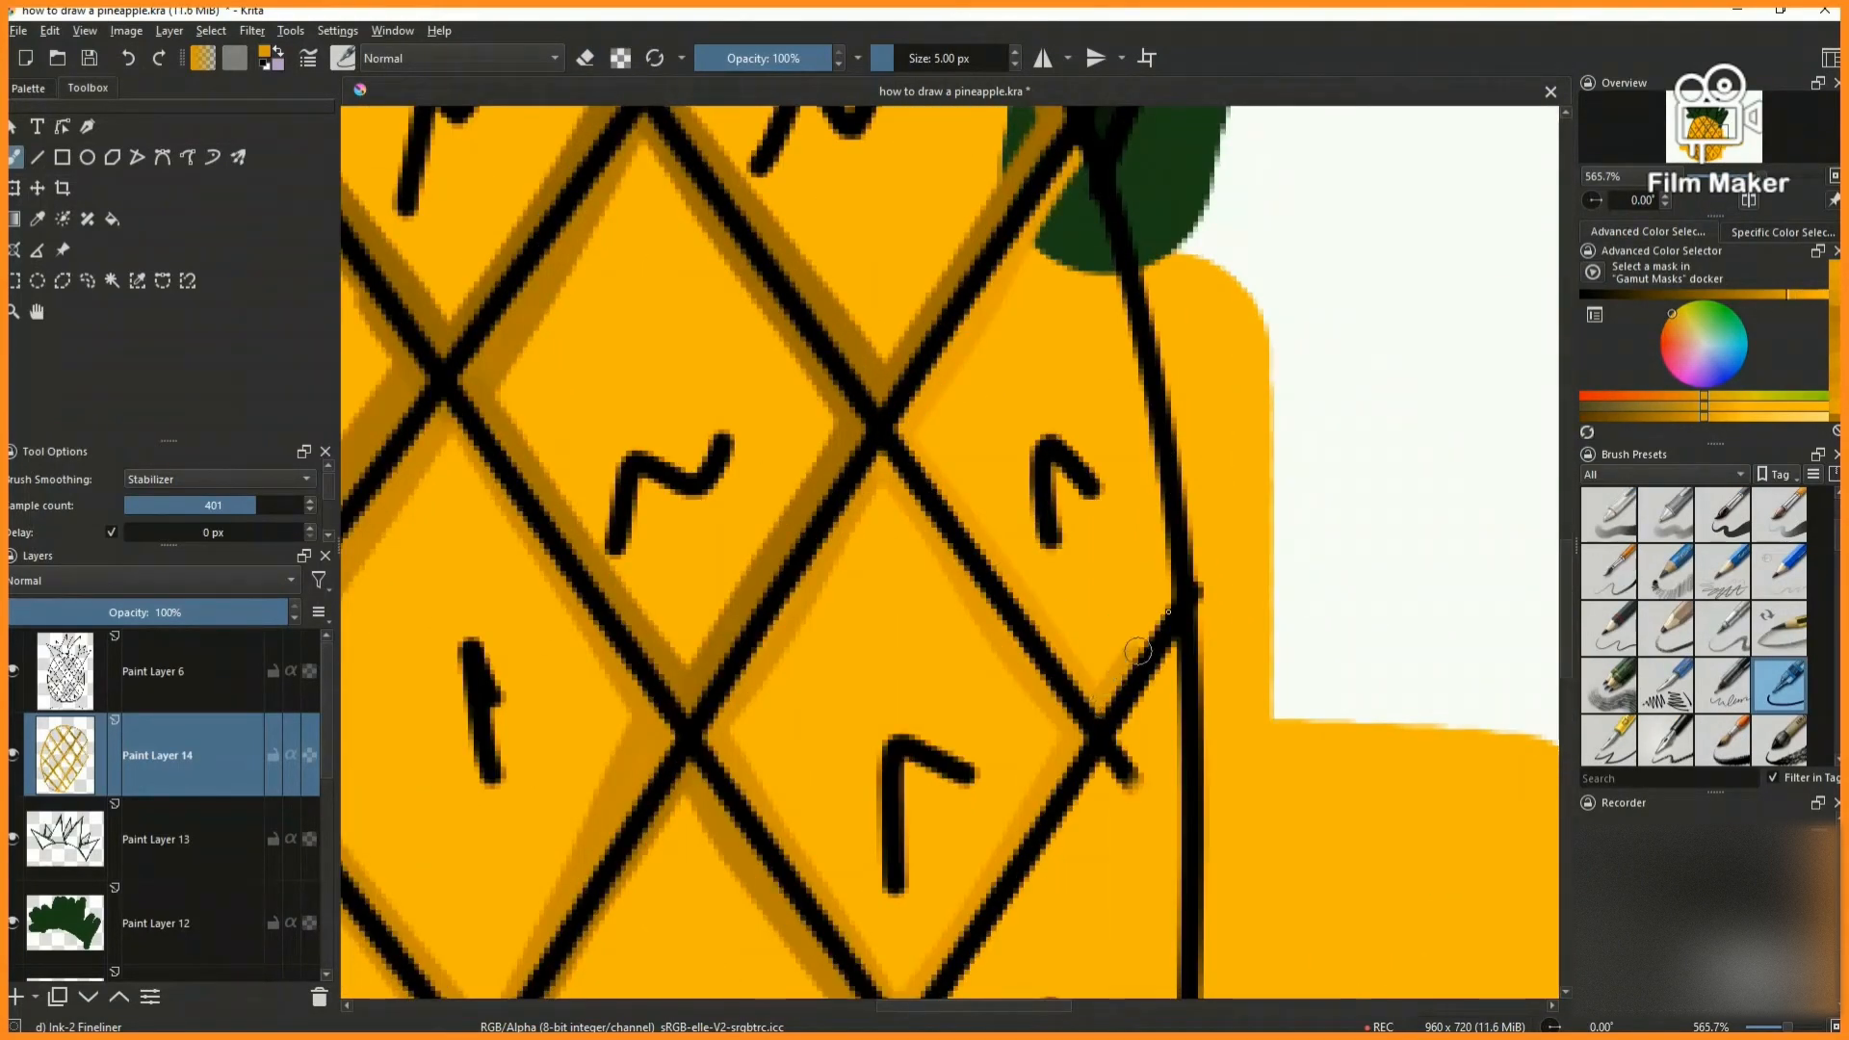
pyautogui.moveTo(1094, 203); pyautogui.dragTo(1176, 611)
pyautogui.press('2')
# - Shade the inner edges of the cell that starts the fifth diagonal row at the body's bottom outline
pyautogui.scroll(6, 784, 807)
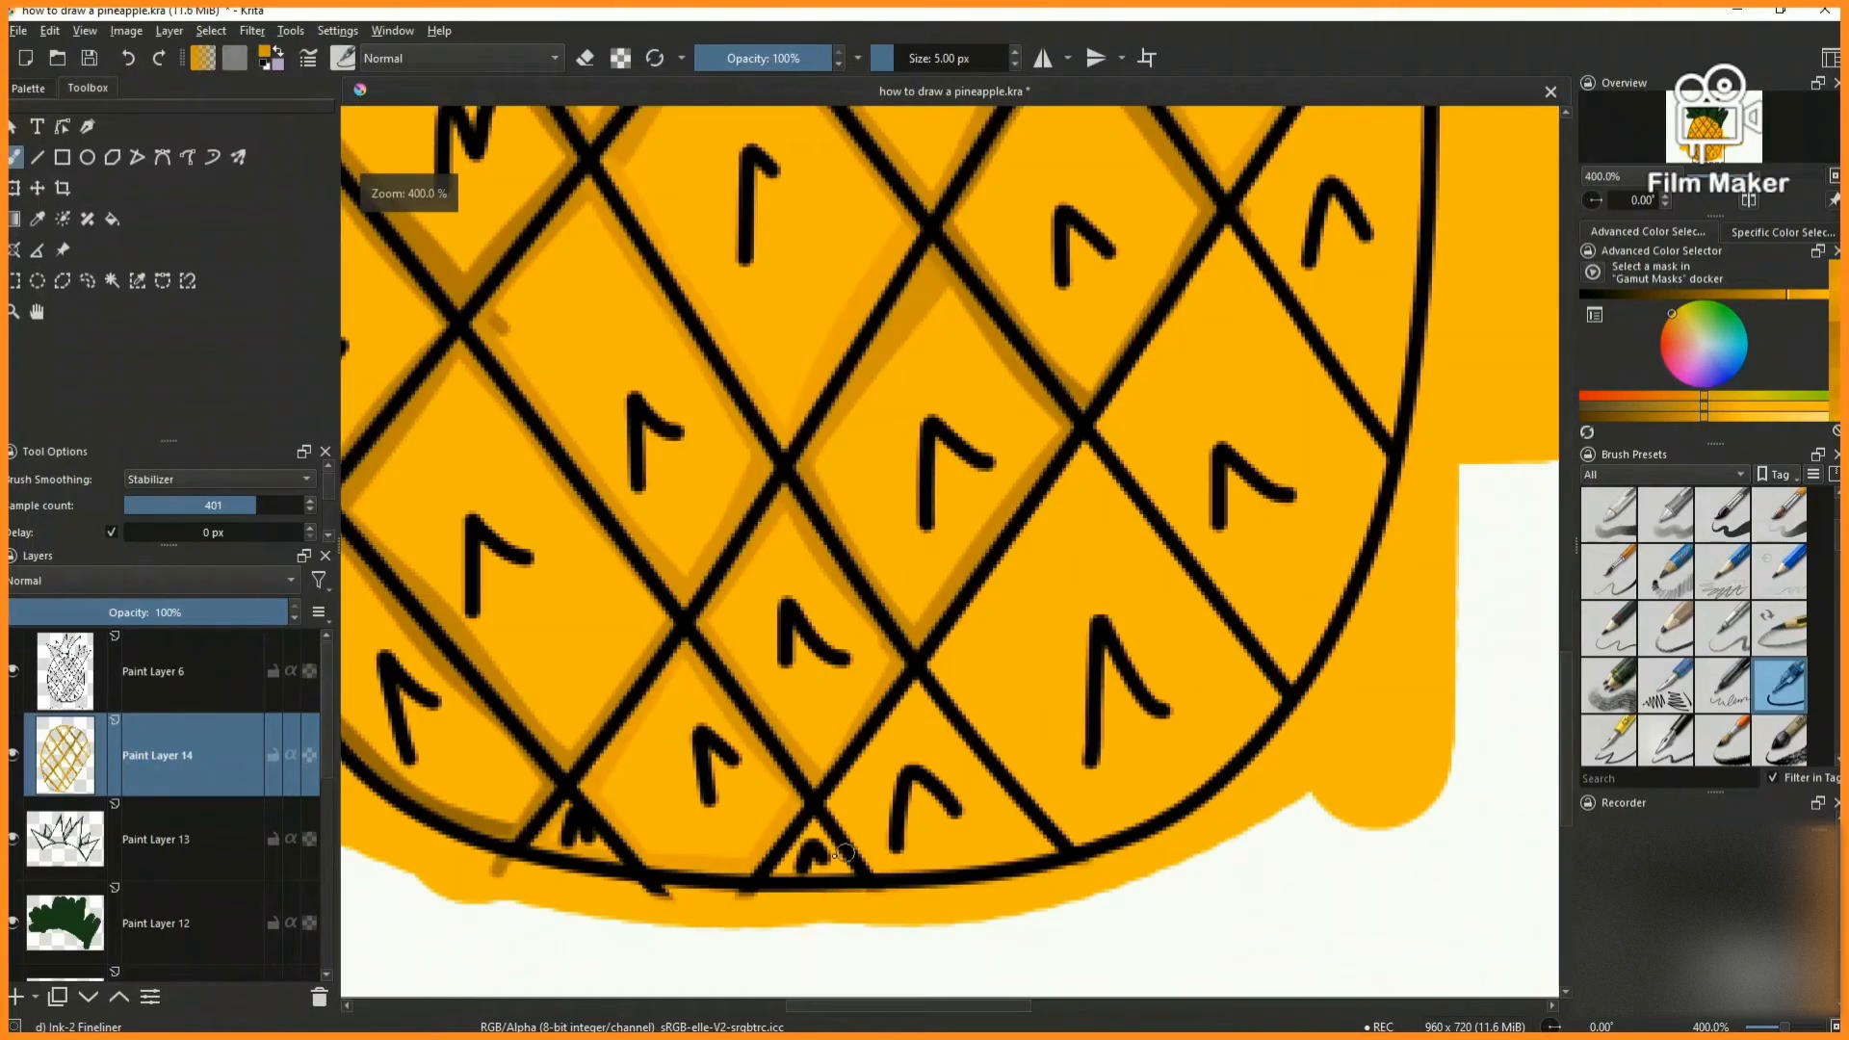
pyautogui.moveTo(824, 754); pyautogui.dragTo(976, 568)
pyautogui.moveTo(1043, 493)
pyautogui.mouseDown()
pyautogui.moveTo(1284, 842)
pyautogui.moveTo(1241, 829)
pyautogui.mouseUp()
# - Shade the inner edges of the large second cell of the fifth diagonal row at the body's lower-right curve
pyautogui.moveTo(992, 580); pyautogui.dragTo(1257, 193)
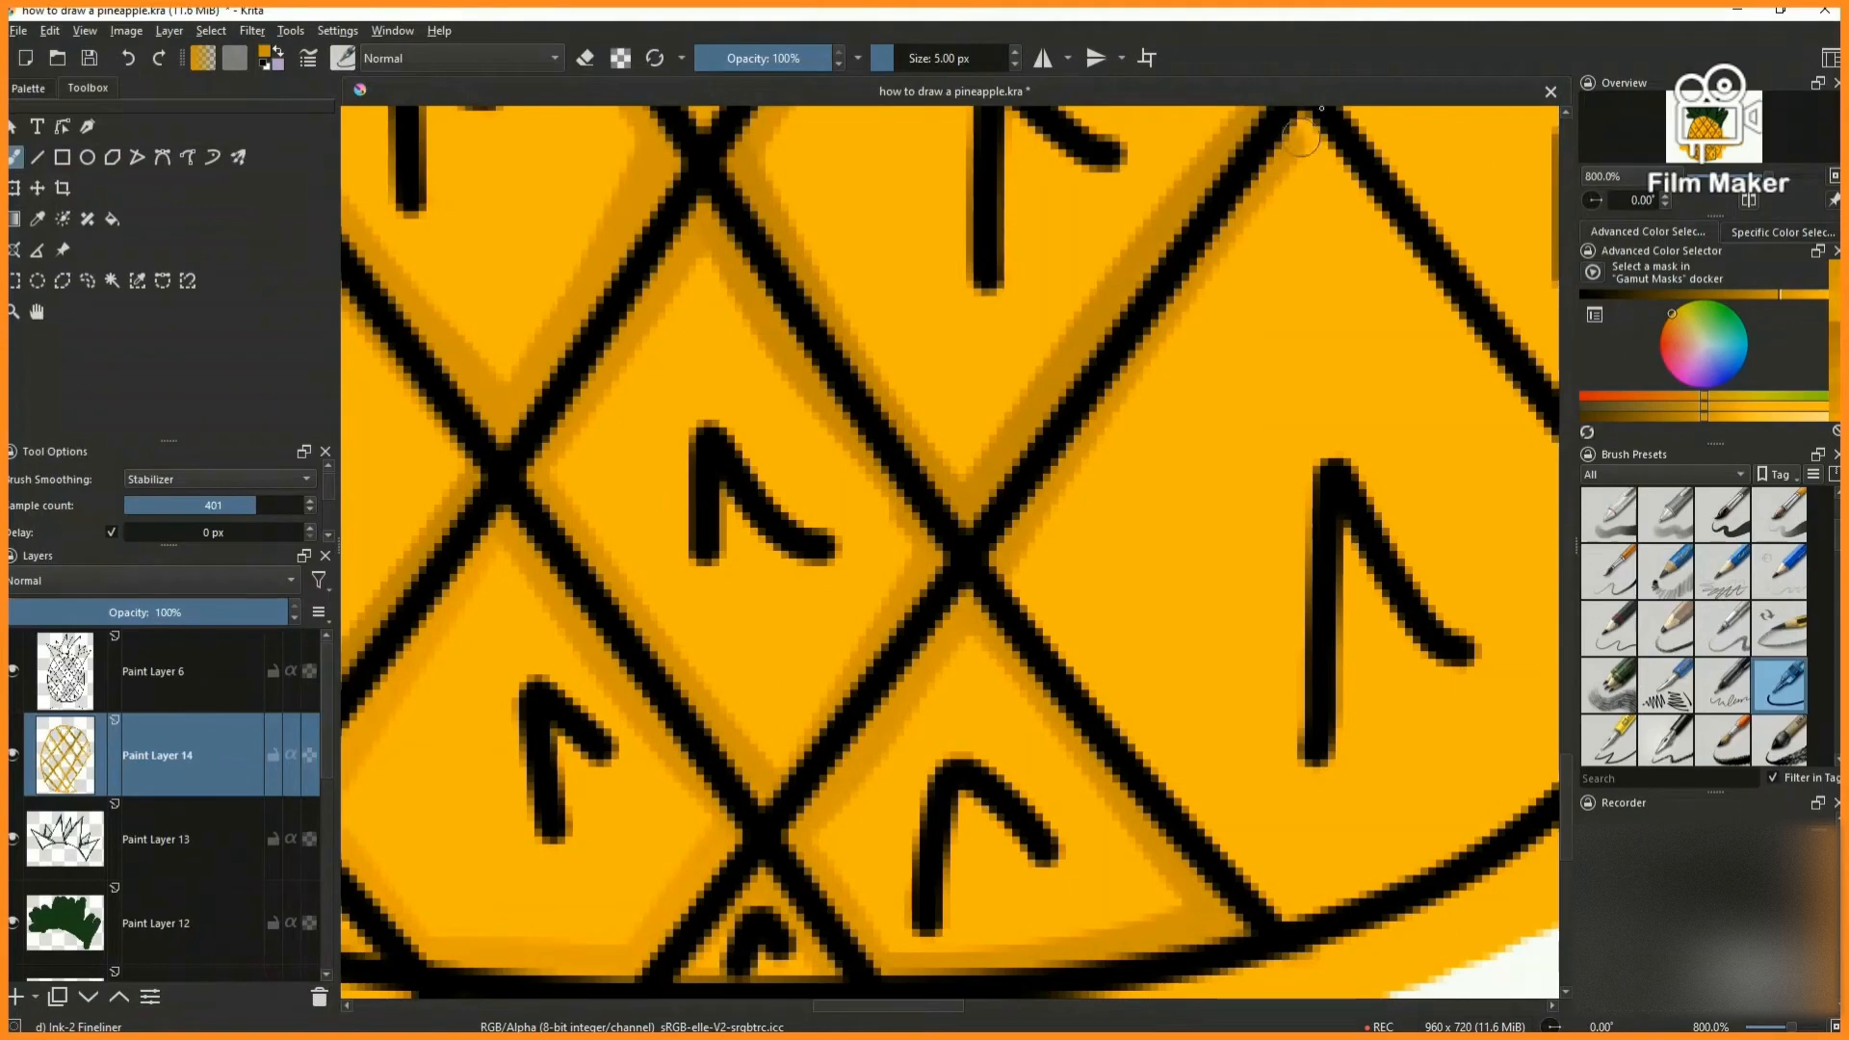
pyautogui.moveTo(997, 568); pyautogui.dragTo(1329, 948)
pyautogui.scroll(-3, 1089, 809)
pyautogui.scroll(2, 1170, 828)
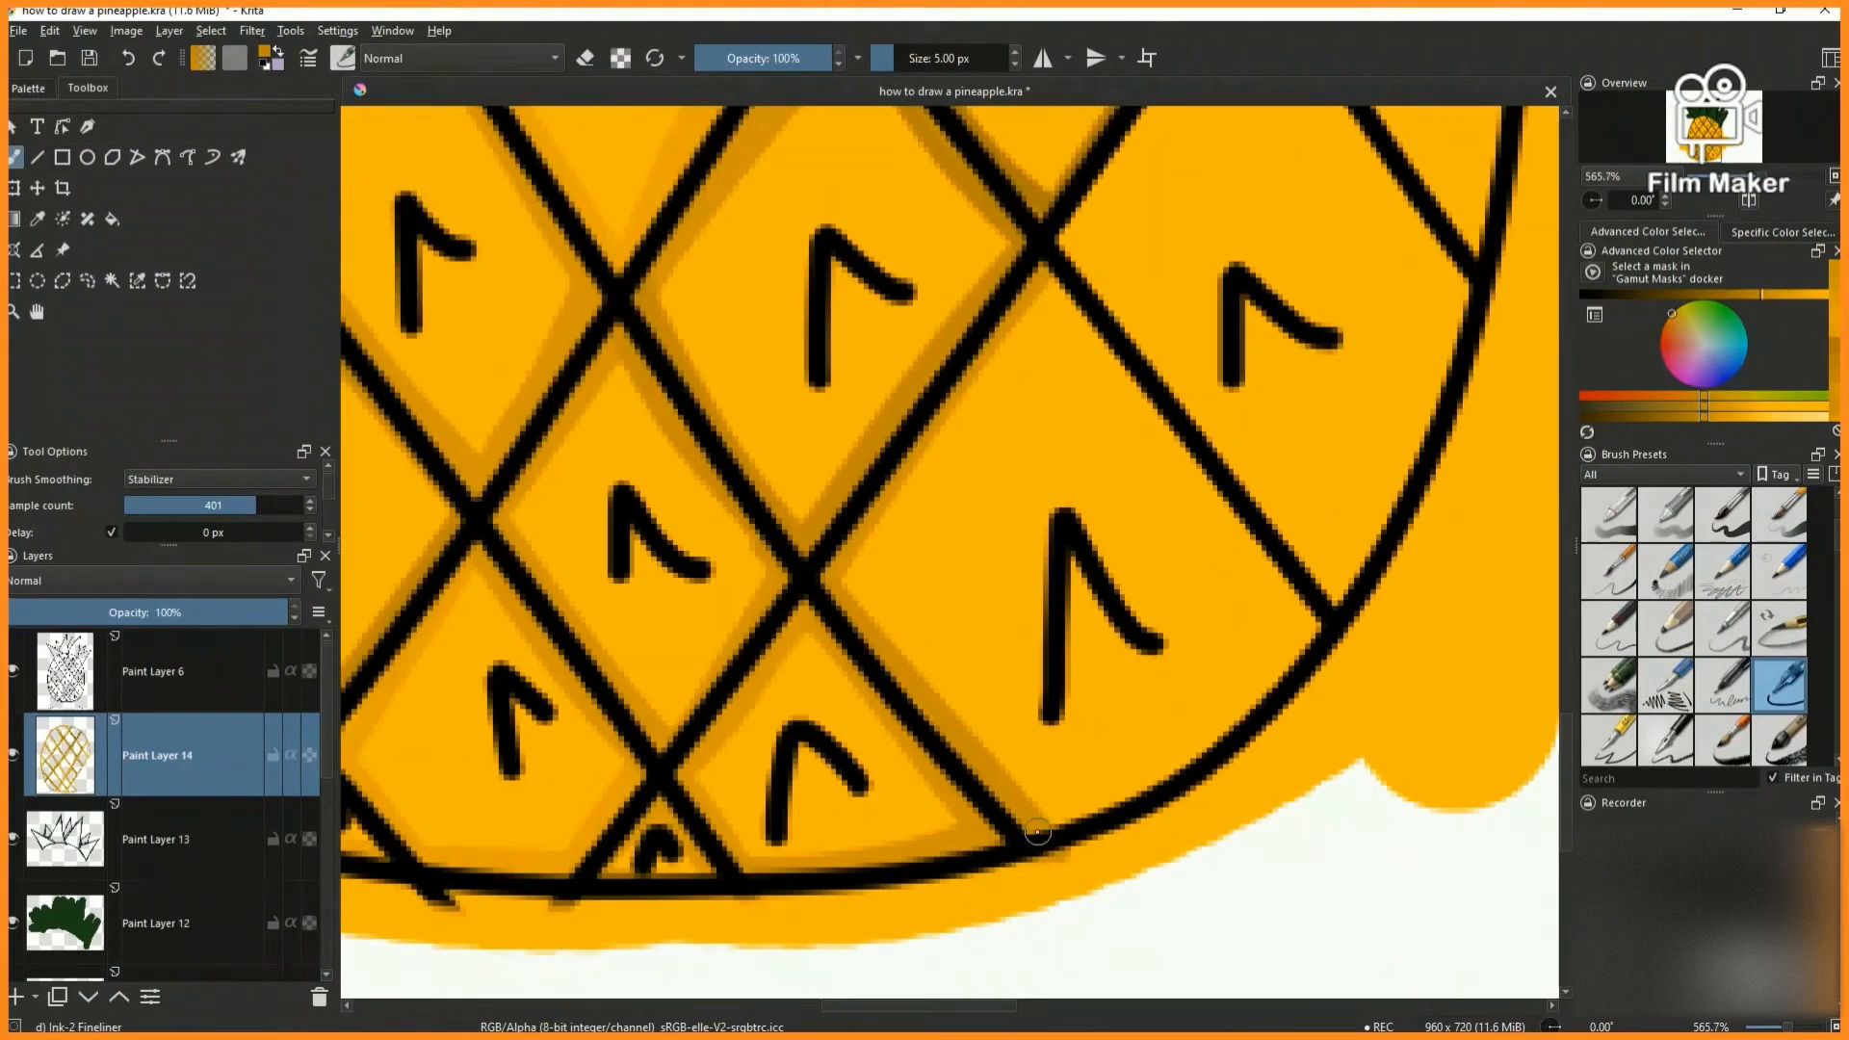
pyautogui.moveTo(1048, 265); pyautogui.dragTo(1316, 626)
# - Shade the inner edges of the third cell up the fifth diagonal row with a darker orange
pyautogui.scroll(-2, 1021, 871)
pyautogui.scroll(1, 1207, 439)
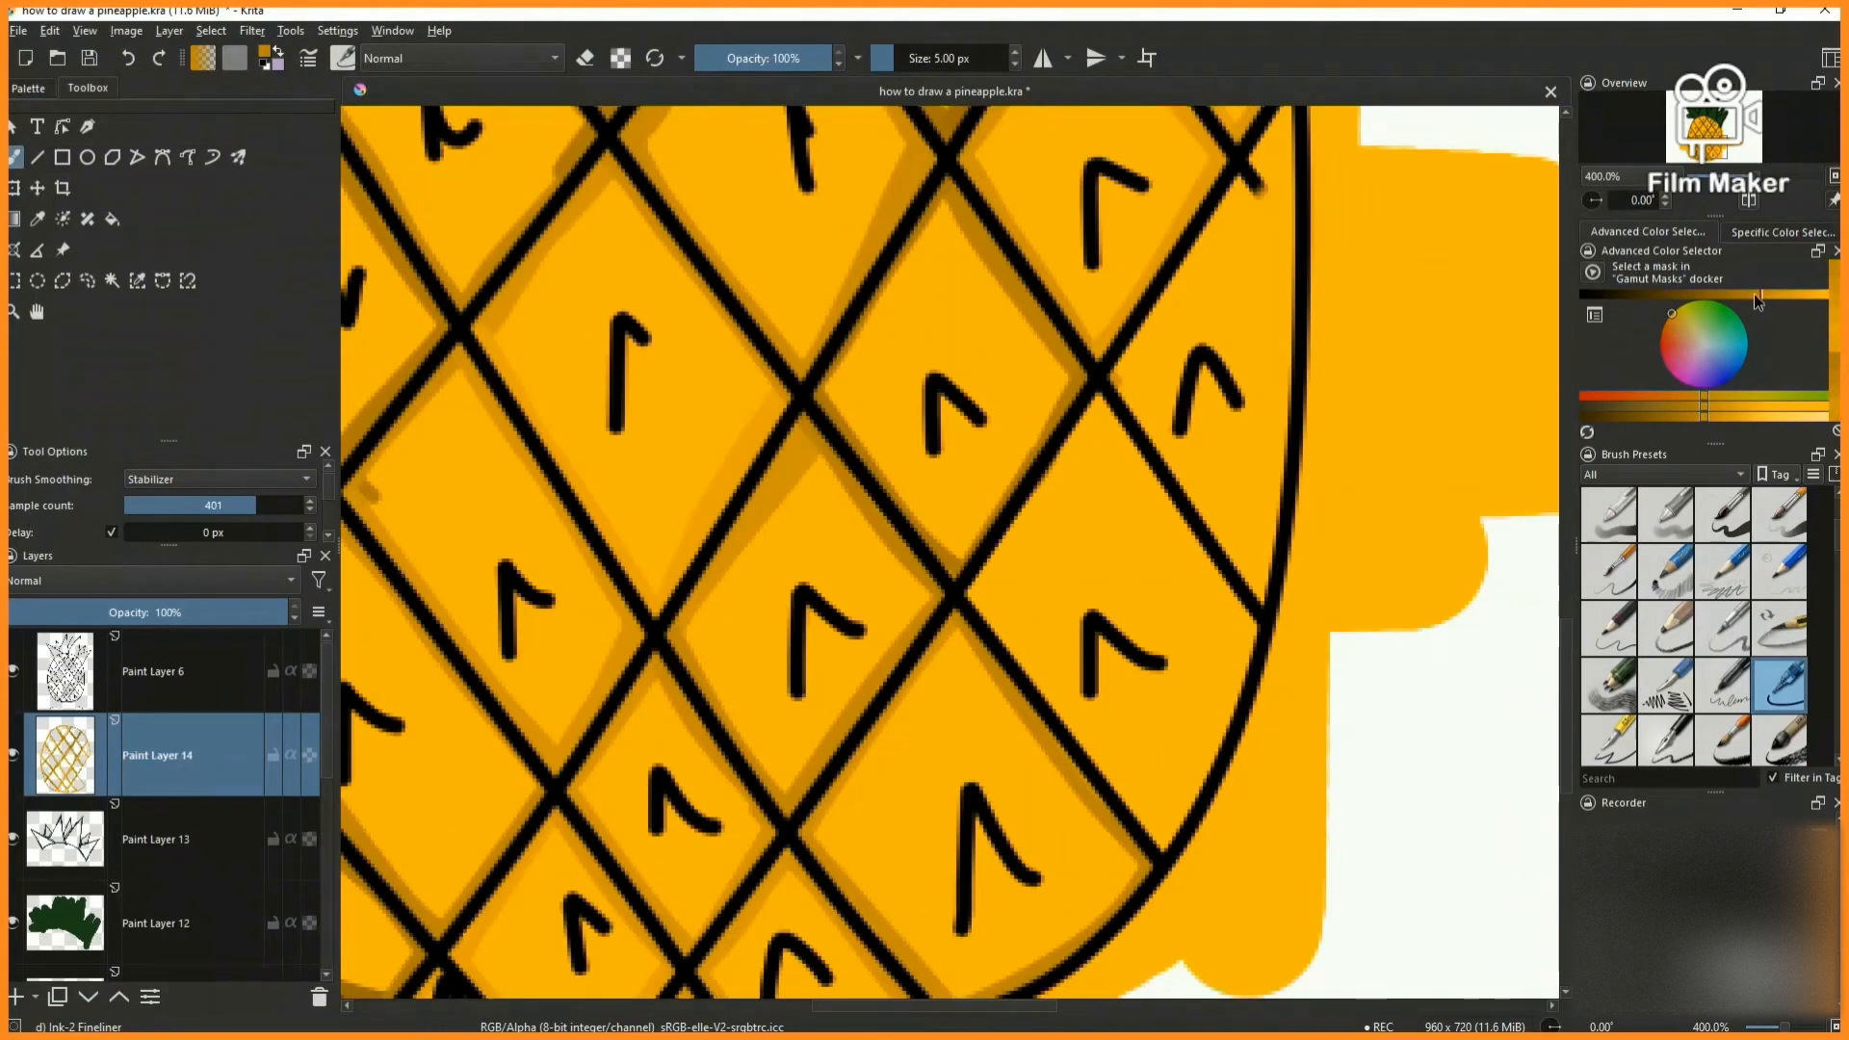
pyautogui.scroll(1, 1124, 774)
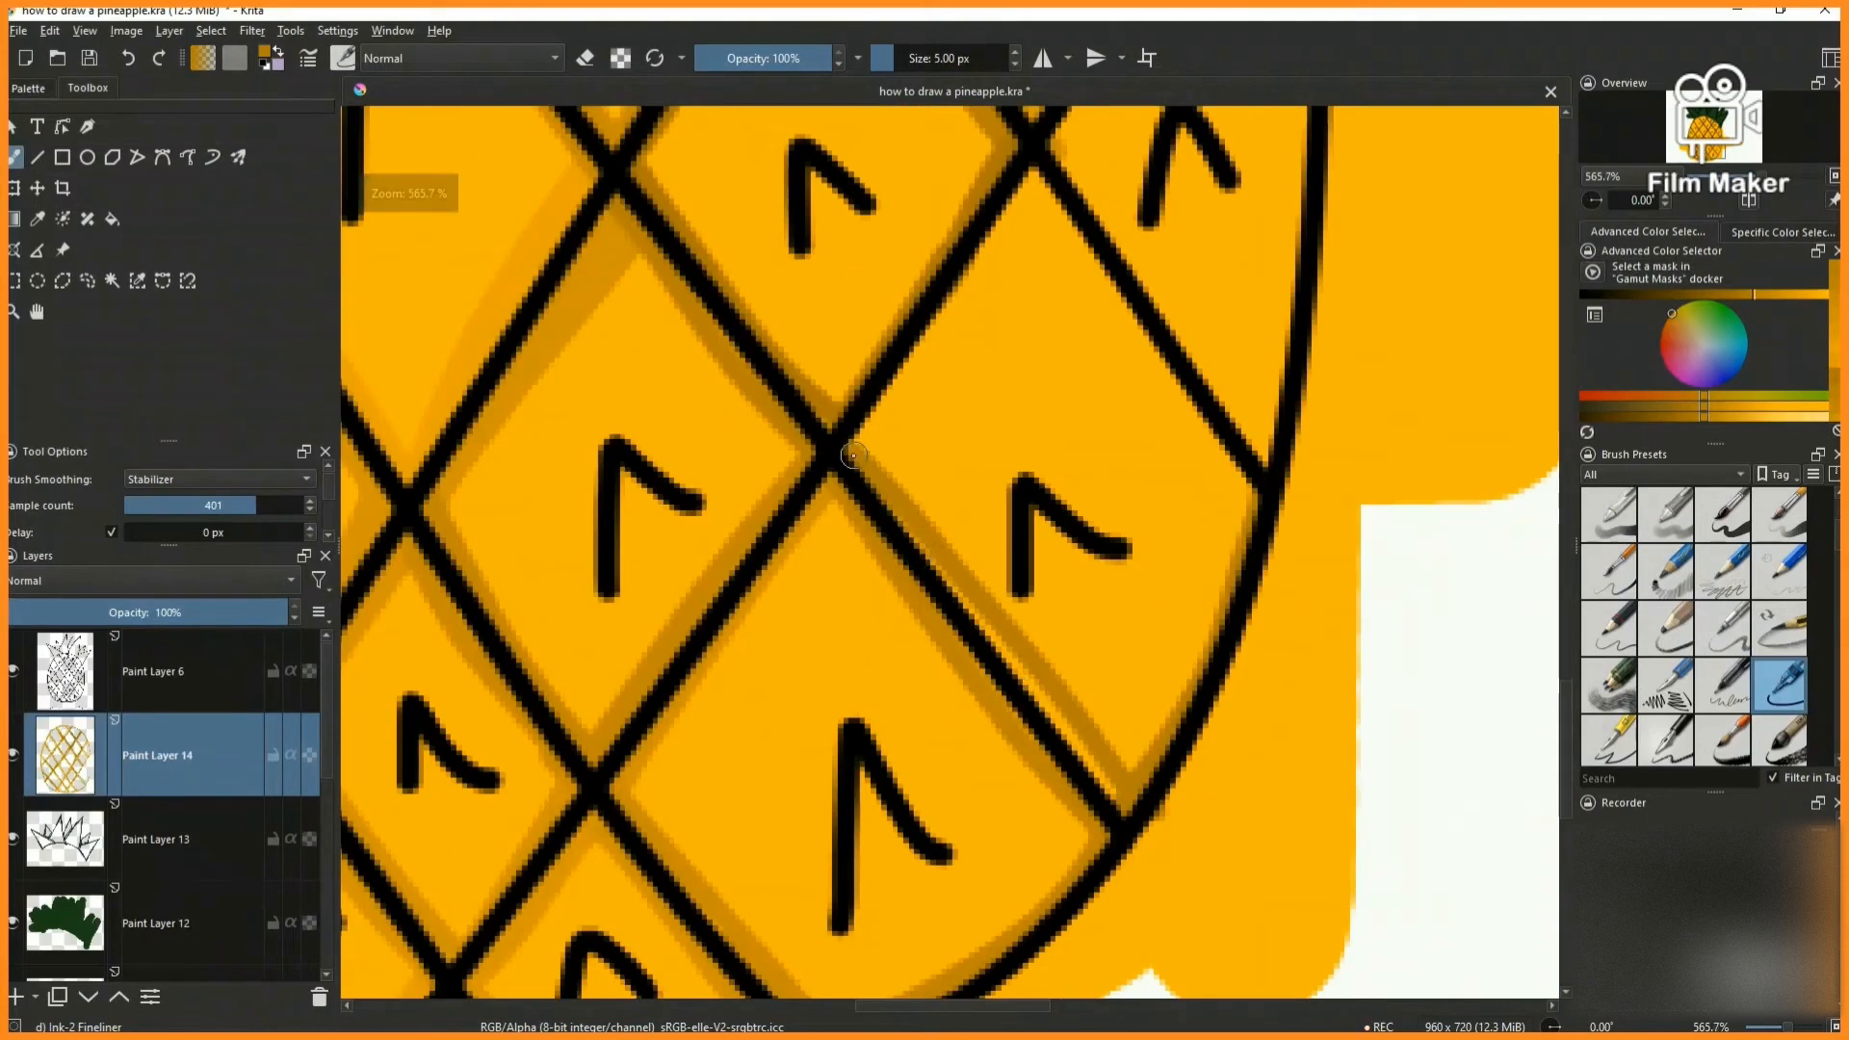
pyautogui.moveTo(932, 345)
pyautogui.mouseDown()
pyautogui.moveTo(1044, 181)
pyautogui.moveTo(1188, 380)
pyautogui.moveTo(1256, 515)
pyautogui.mouseUp()
# - Shade the diagonal and outline edges of the cell ending the fifth diagonal row, using progressively darker oranges
pyautogui.scroll(-5, 1239, 533)
pyautogui.scroll(5, 1089, 543)
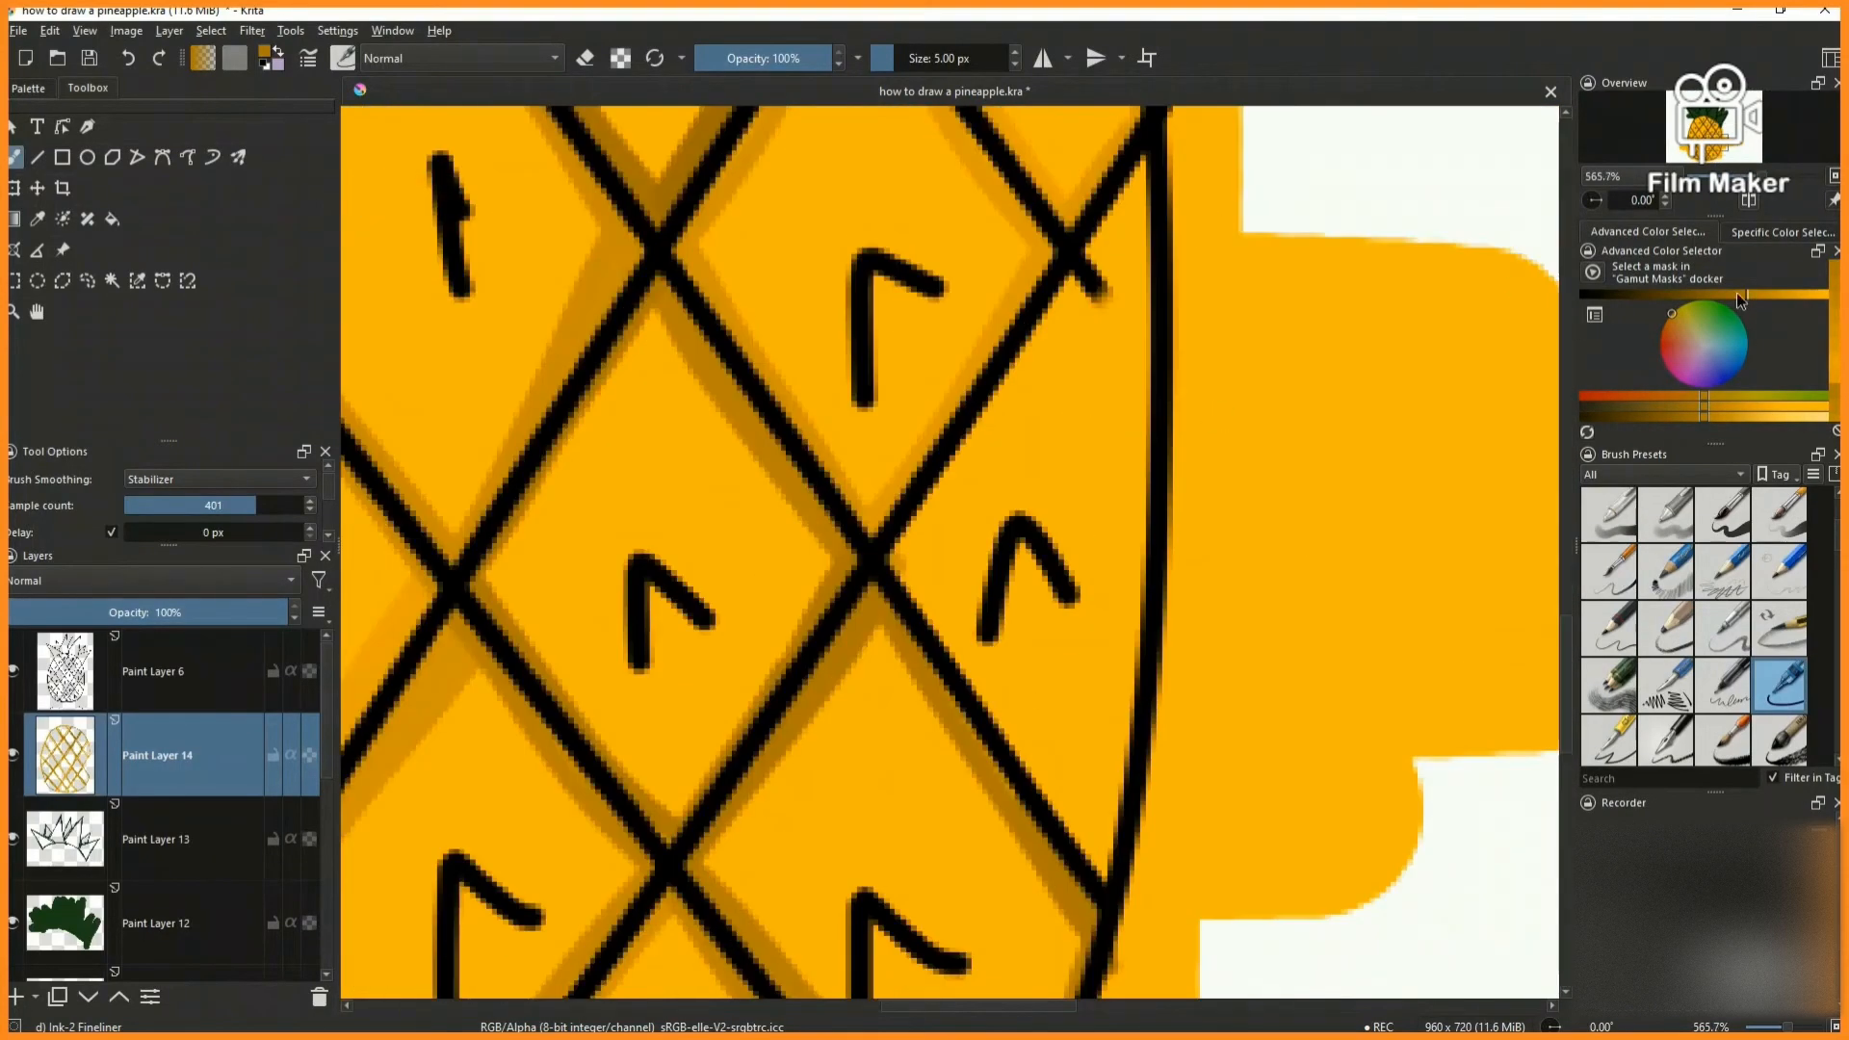
pyautogui.moveTo(1030, 365)
pyautogui.mouseDown()
pyautogui.moveTo(970, 425)
pyautogui.moveTo(1144, 863)
pyautogui.moveTo(1074, 818)
pyautogui.mouseUp()
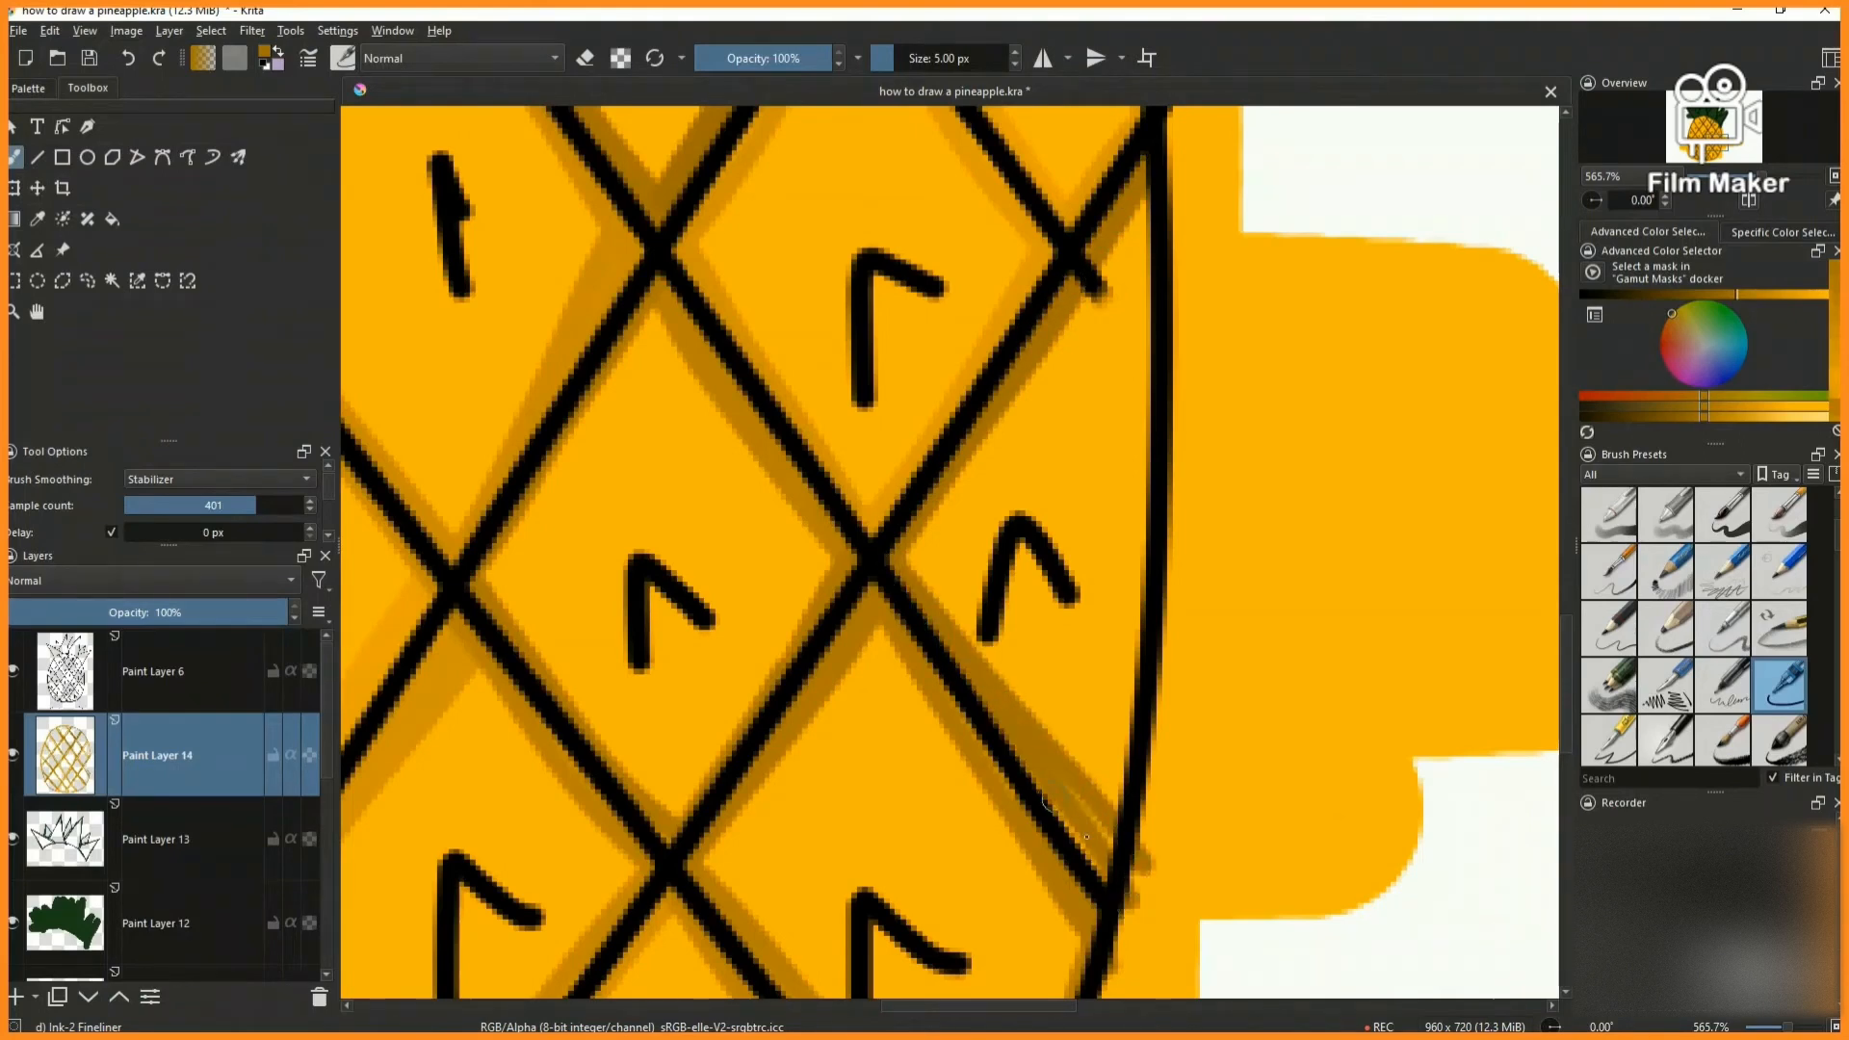
pyautogui.click(1723, 295)
pyautogui.moveTo(1137, 511); pyautogui.dragTo(1095, 880)
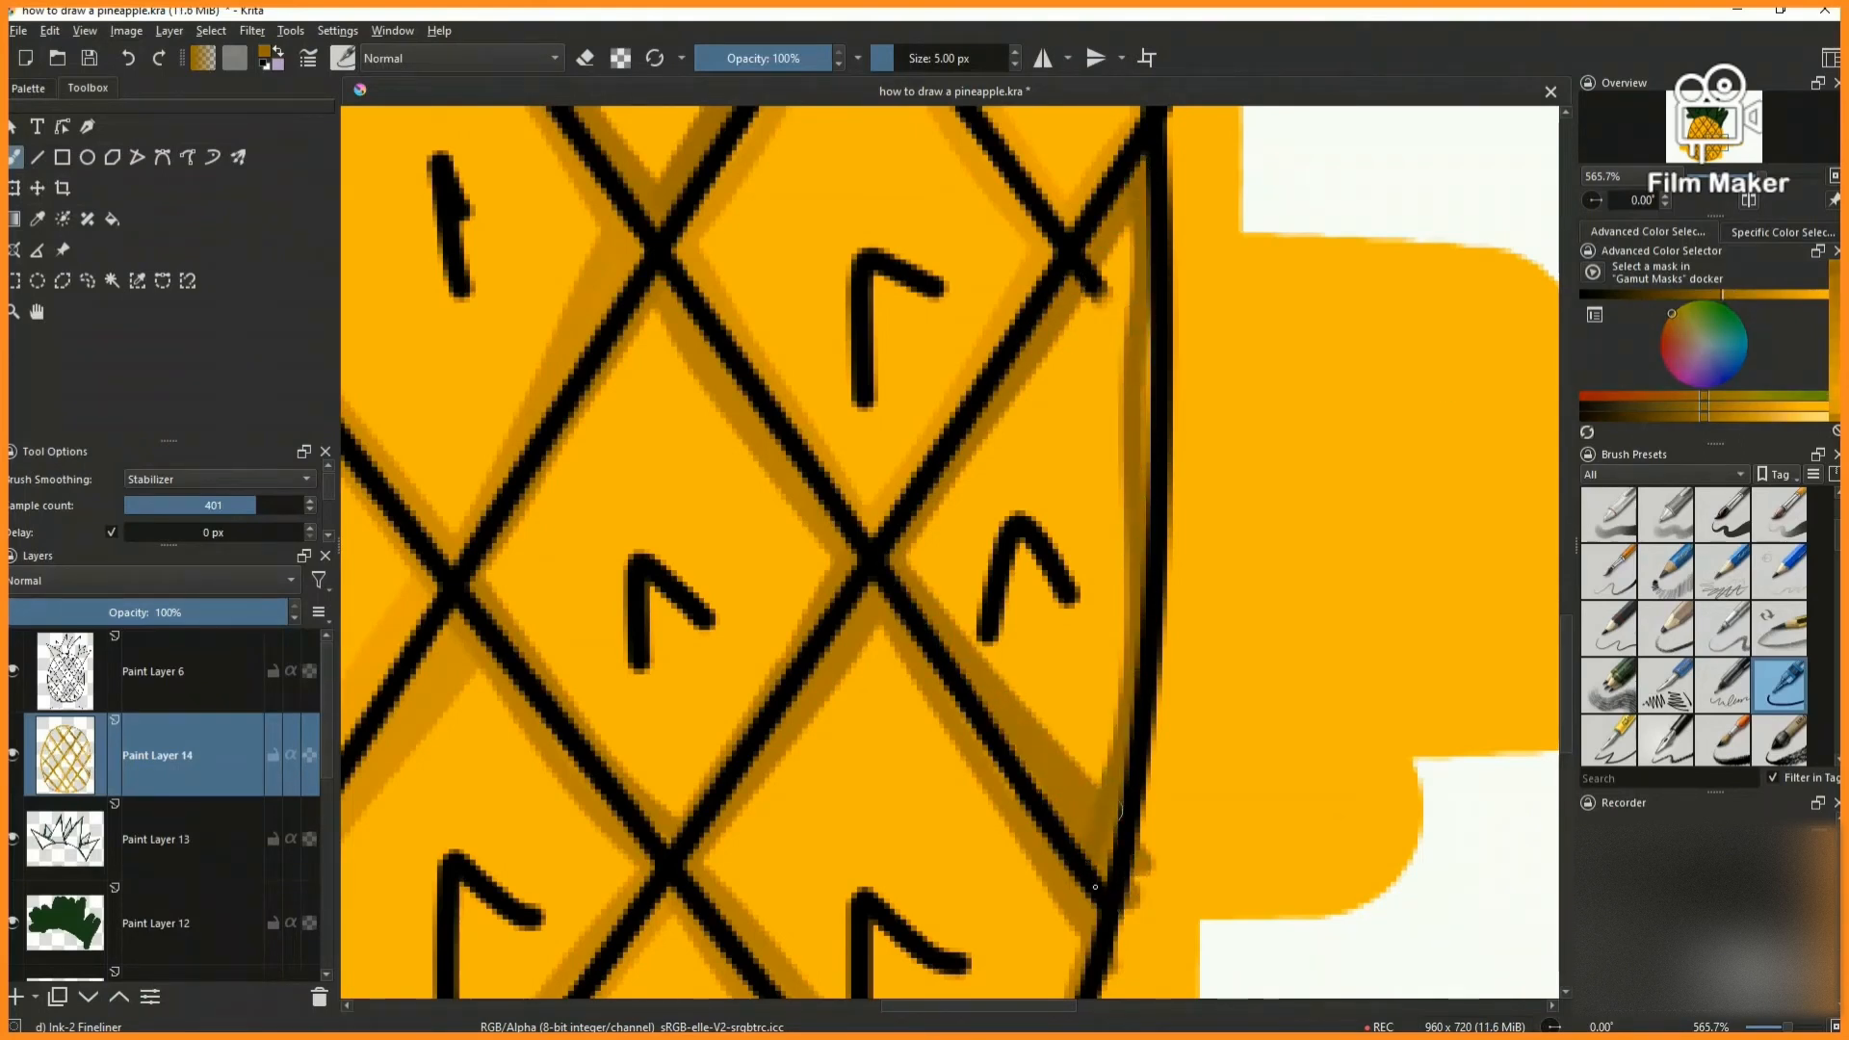
pyautogui.press('2')
# - Erase the orange overspill along the body's left side on Paint Layer 11 with the 50 px Eraser Circle brush
pyautogui.scroll(-3, 163, 809)
pyautogui.click(164, 795)
pyautogui.scroll(3, 1743, 534)
pyautogui.click(1609, 514)
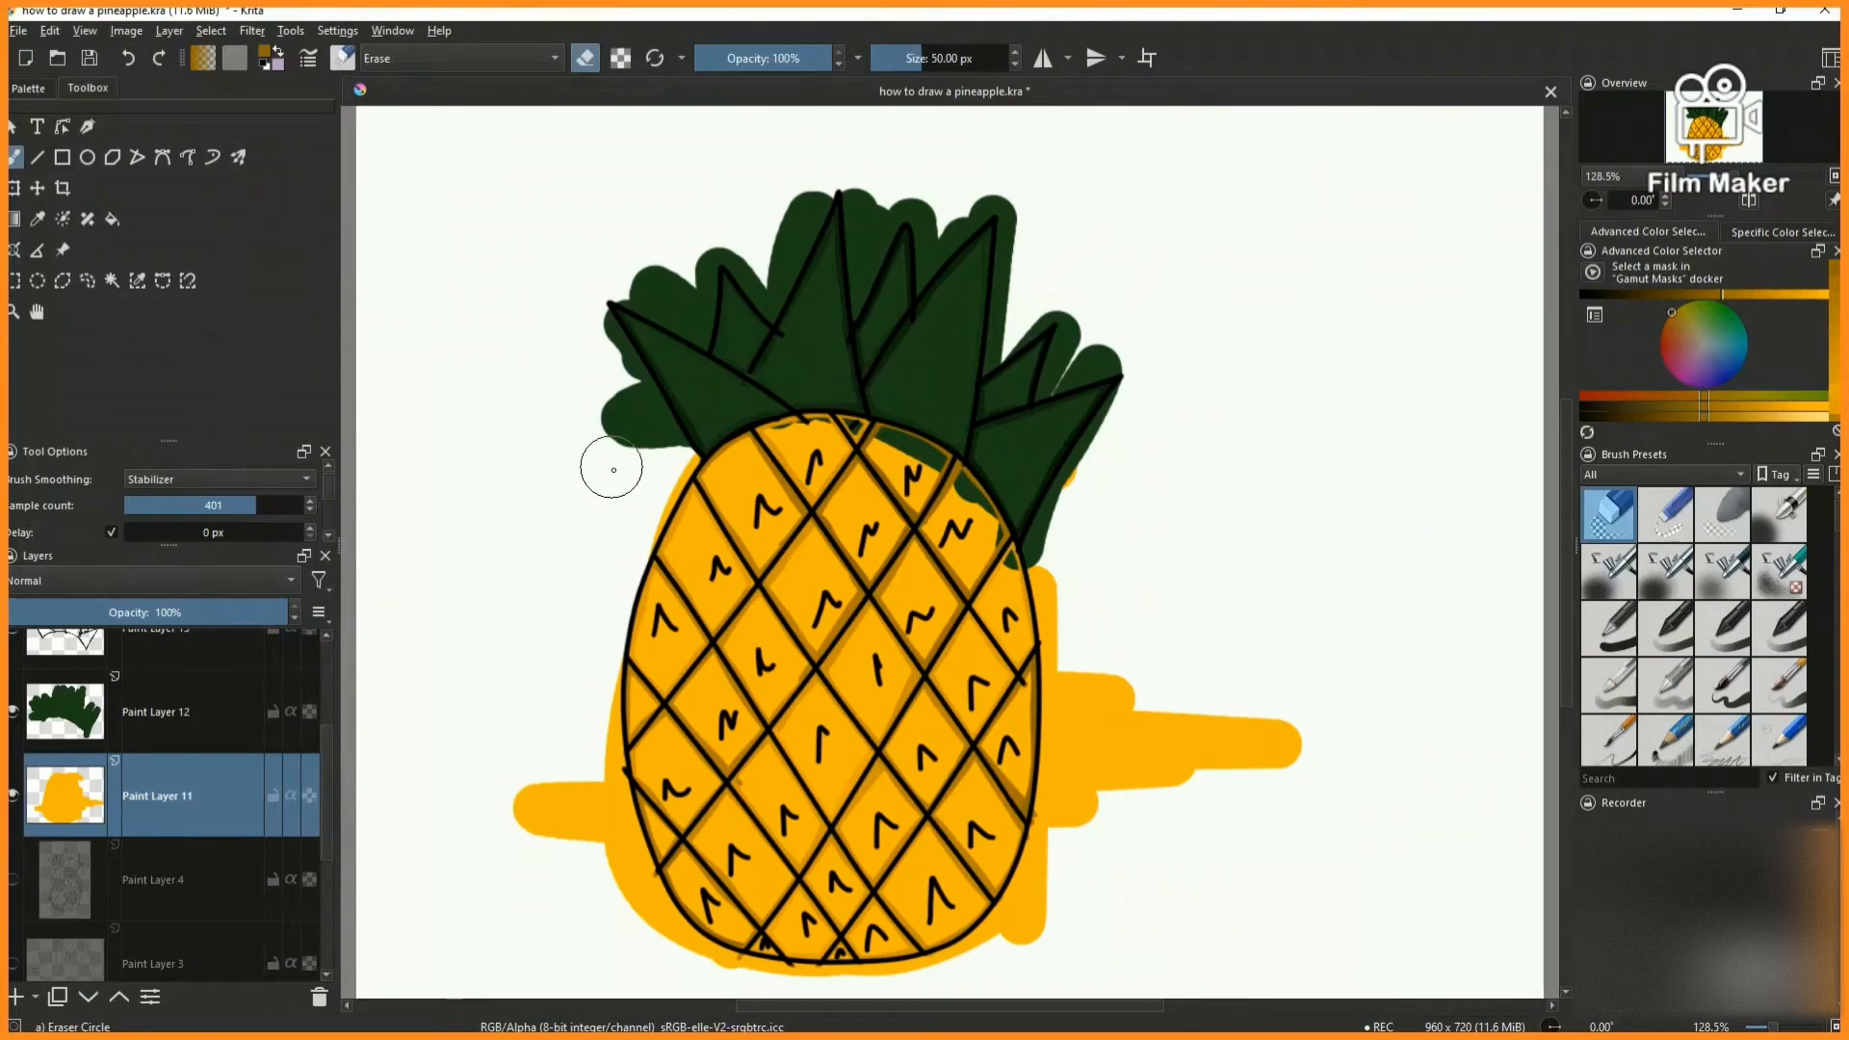
pyautogui.scroll(-1, 592, 621)
pyautogui.scroll(2, 583, 736)
pyautogui.moveTo(603, 574)
pyautogui.mouseDown()
pyautogui.moveTo(605, 890)
pyautogui.moveTo(554, 672)
pyautogui.moveTo(586, 547)
pyautogui.moveTo(619, 697)
pyautogui.moveTo(685, 810)
pyautogui.mouseUp()
# - Erase the orange overspill below the body and along its right outline
pyautogui.scroll(-2, 554, 670)
pyautogui.scroll(2, 578, 819)
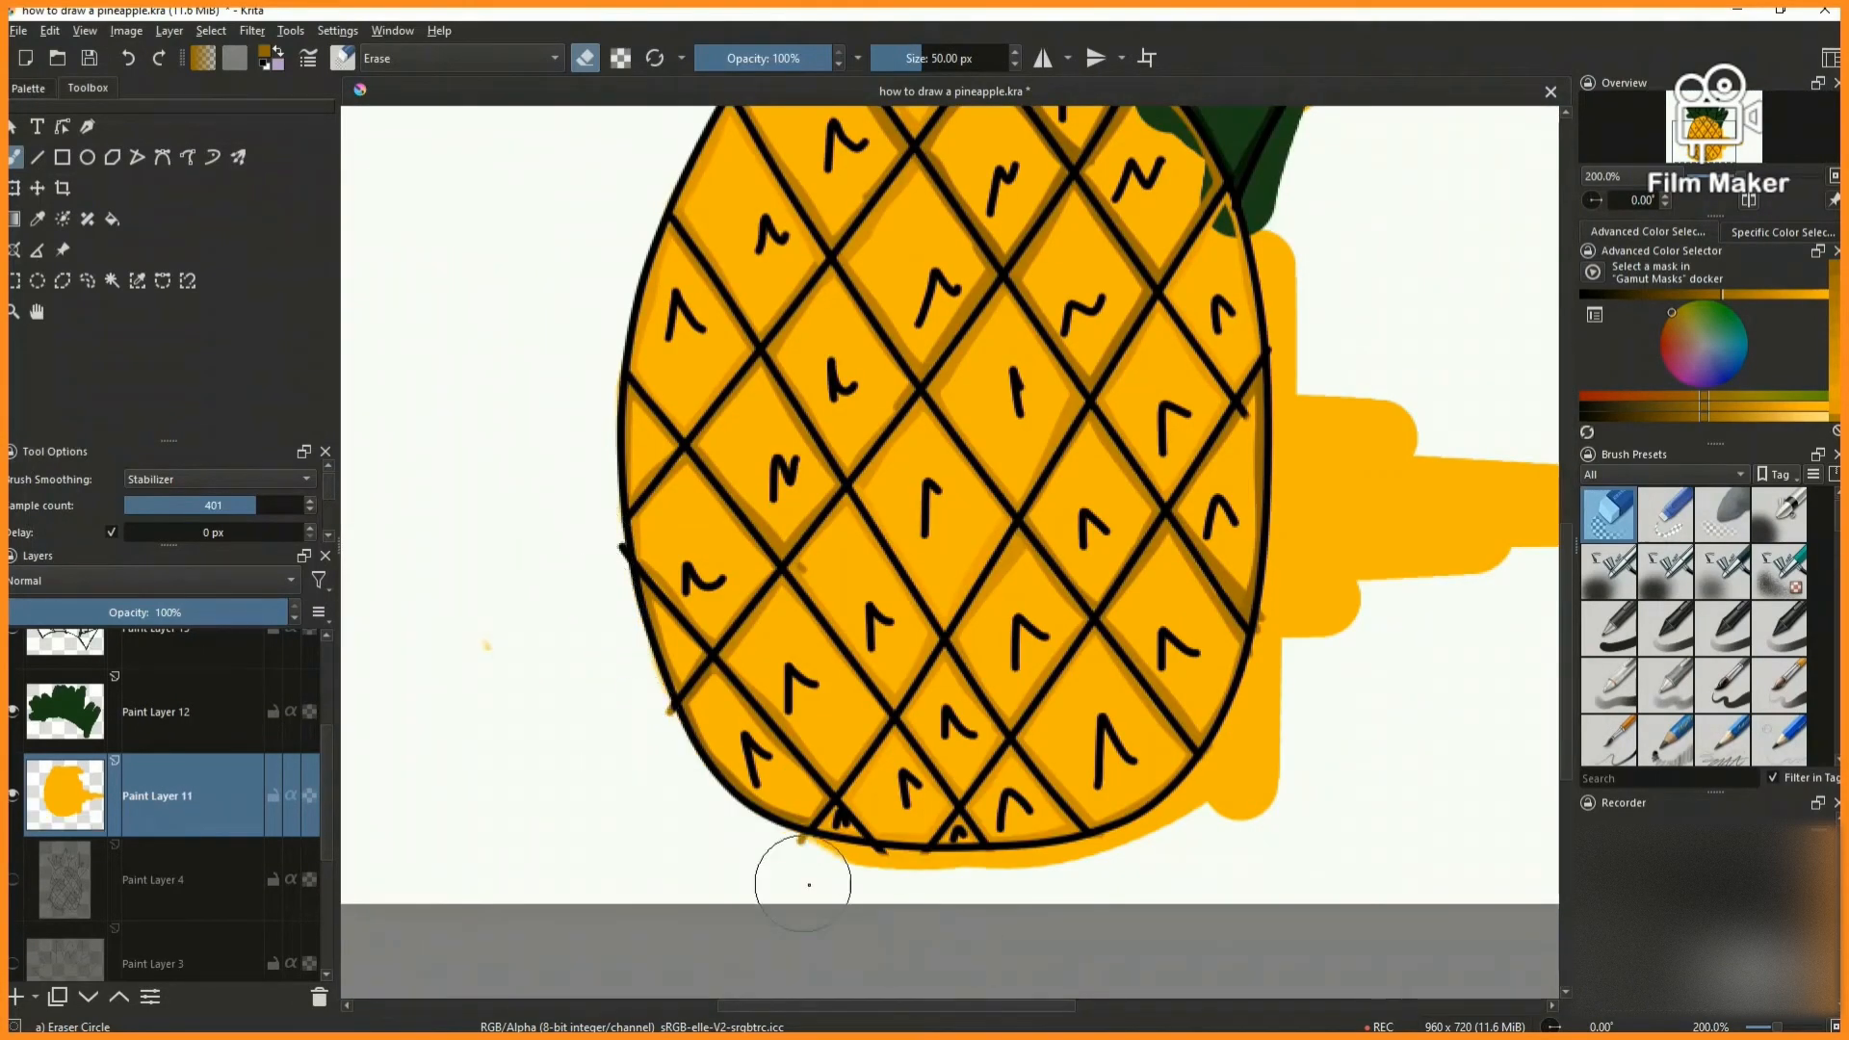
pyautogui.moveTo(790, 875)
pyautogui.mouseDown()
pyautogui.moveTo(1027, 891)
pyautogui.moveTo(1230, 829)
pyautogui.mouseUp()
pyautogui.scroll(-1, 1176, 256)
pyautogui.scroll(1, 1176, 256)
pyautogui.moveTo(1176, 257)
pyautogui.mouseDown()
pyautogui.moveTo(1201, 367)
pyautogui.moveTo(1188, 607)
pyautogui.mouseUp()
pyautogui.scroll(1, 1204, 559)
pyautogui.moveTo(1226, 500)
pyautogui.mouseDown()
pyautogui.moveTo(1148, 716)
pyautogui.moveTo(990, 882)
pyautogui.mouseUp()
# - Set the stabilizer sample count to 92 and erase the leftover orange patch to the right of the body
pyautogui.scroll(-4, 1300, 289)
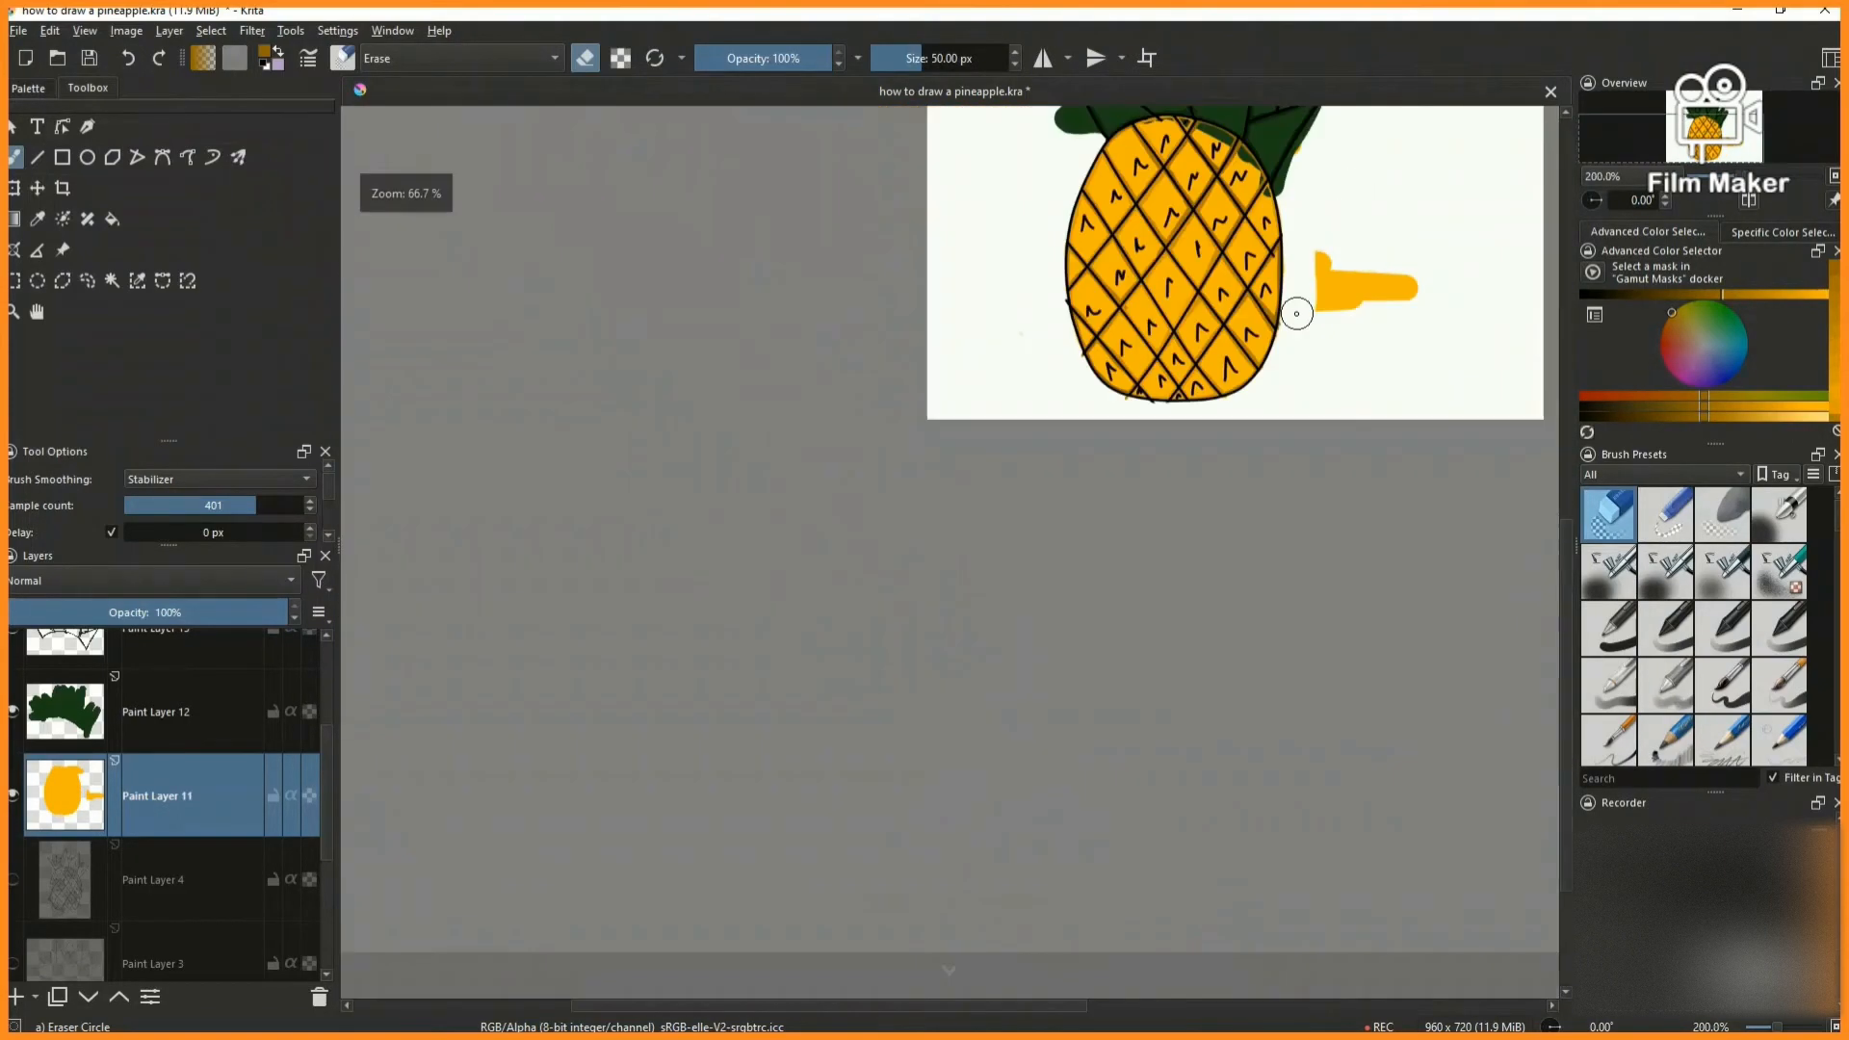
pyautogui.scroll(2, 1296, 309)
pyautogui.moveTo(1122, 691)
pyautogui.mouseDown()
pyautogui.moveTo(1119, 735)
pyautogui.moveTo(1199, 800)
pyautogui.mouseUp()
pyautogui.click(203, 506)
pyautogui.moveTo(1353, 816); pyautogui.dragTo(1218, 818)
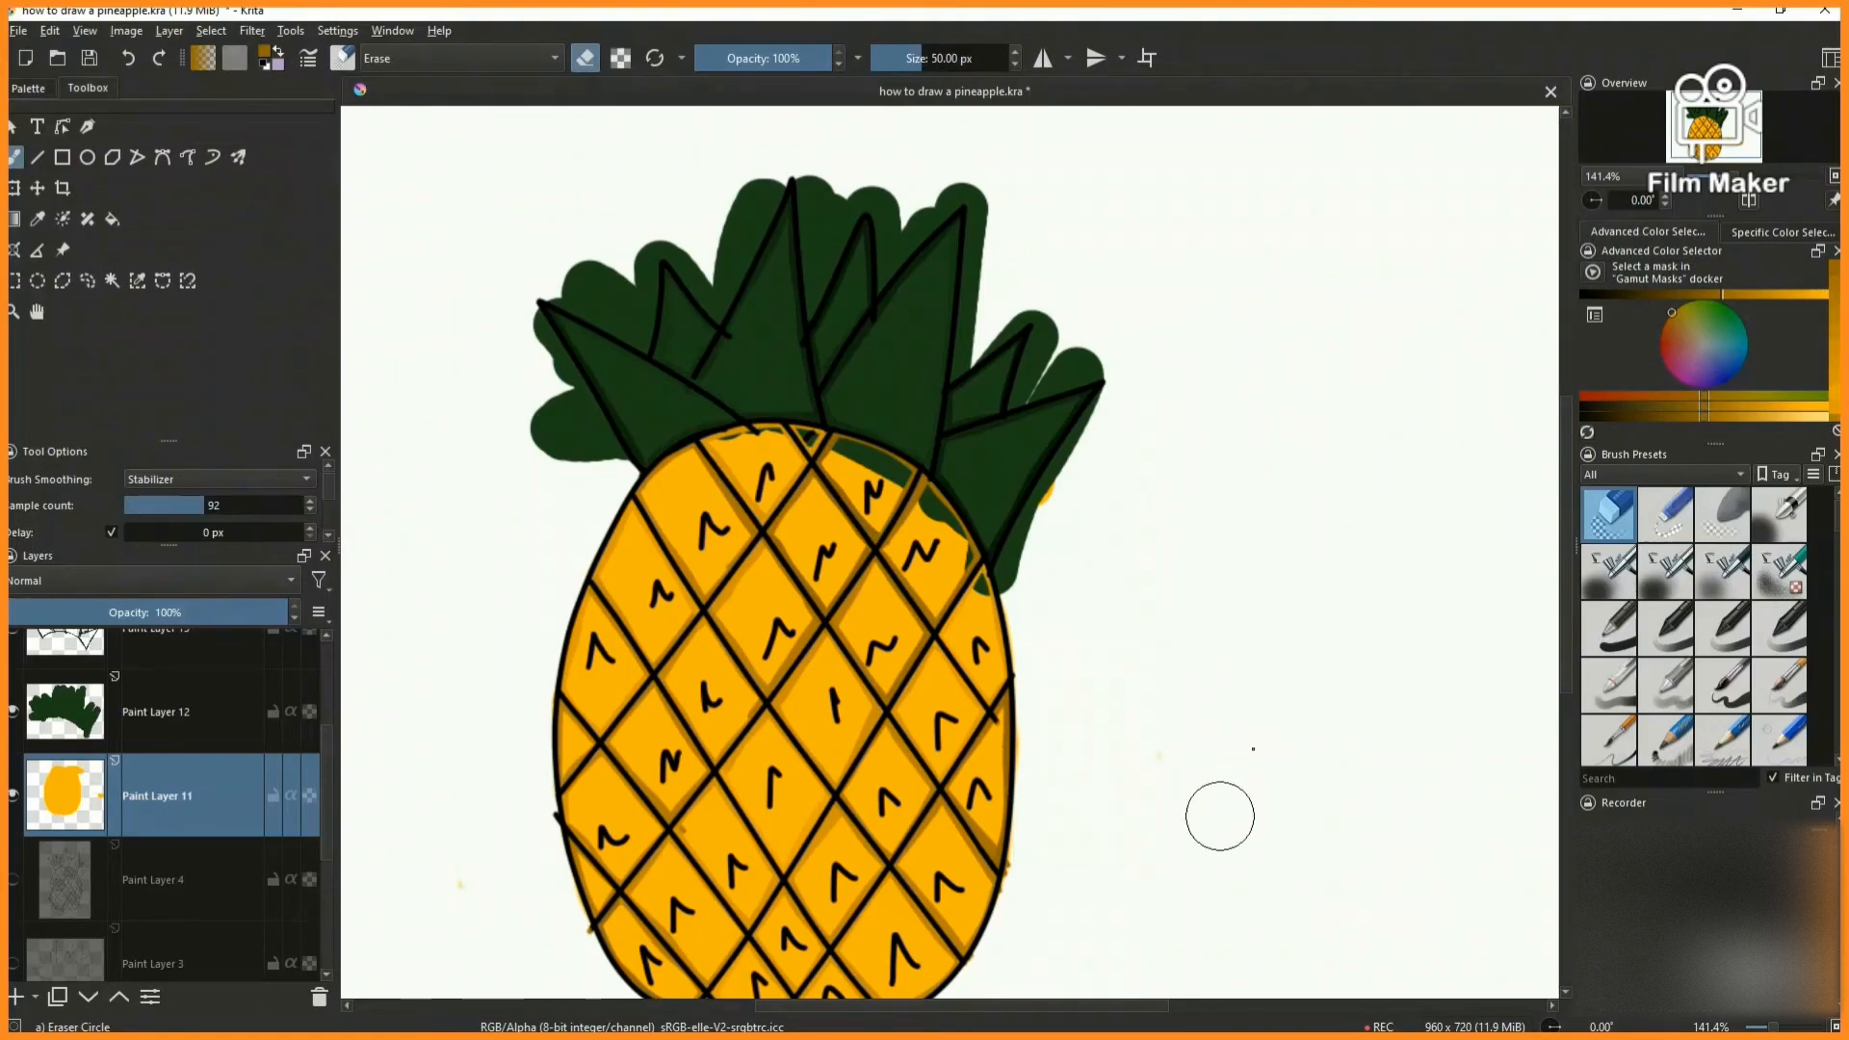
# - Erase the stray shading that crosses the body's right and left outlines on Paint Layer 14
pyautogui.scroll(3, 165, 790)
pyautogui.click(162, 785)
pyautogui.scroll(2, 1040, 847)
pyautogui.moveTo(1007, 751); pyautogui.dragTo(973, 801)
pyautogui.scroll(-3, 972, 794)
pyautogui.scroll(3, 710, 848)
pyautogui.moveTo(578, 697); pyautogui.dragTo(554, 638)
pyautogui.scroll(-4, 561, 661)
pyautogui.press('2')
# - Erase the green overlapping the body on Paint Layer 12 and ready the Basic-5 Size Opacity brush in the crown's sampled green
pyautogui.click(207, 910)
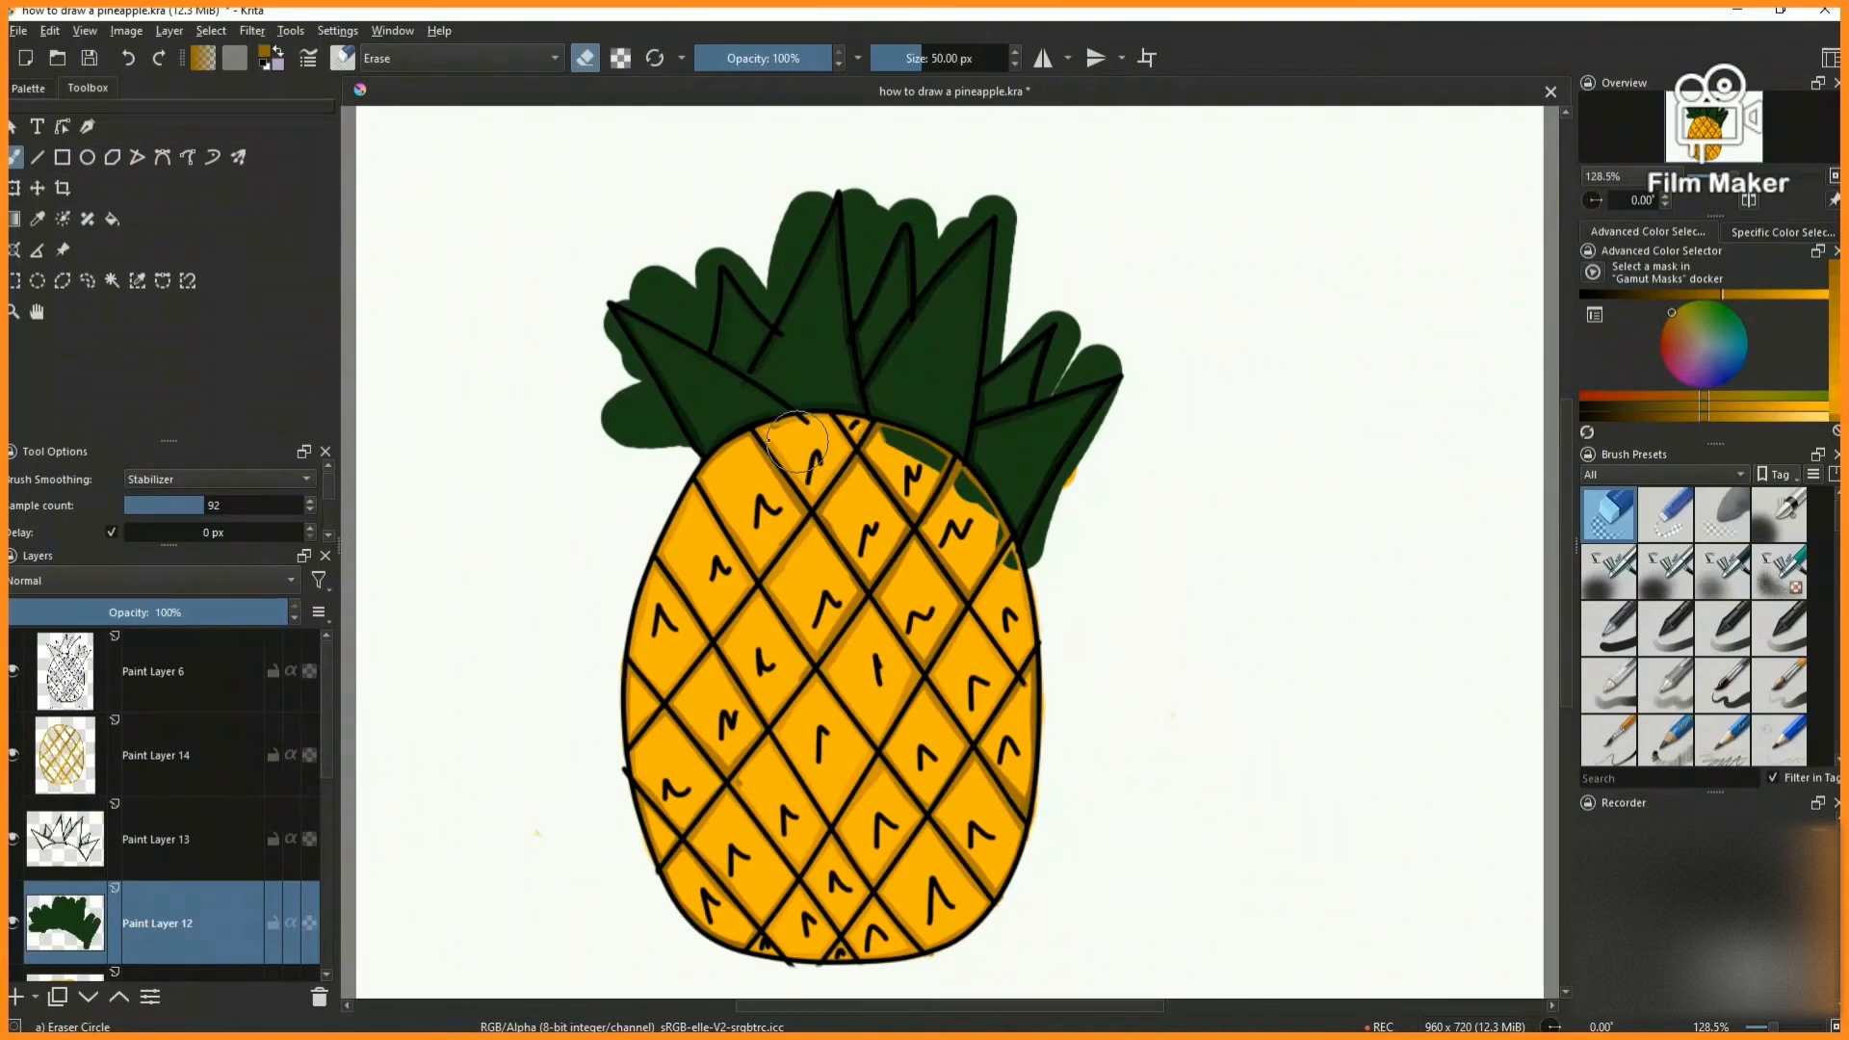
pyautogui.scroll(5, 706, 345)
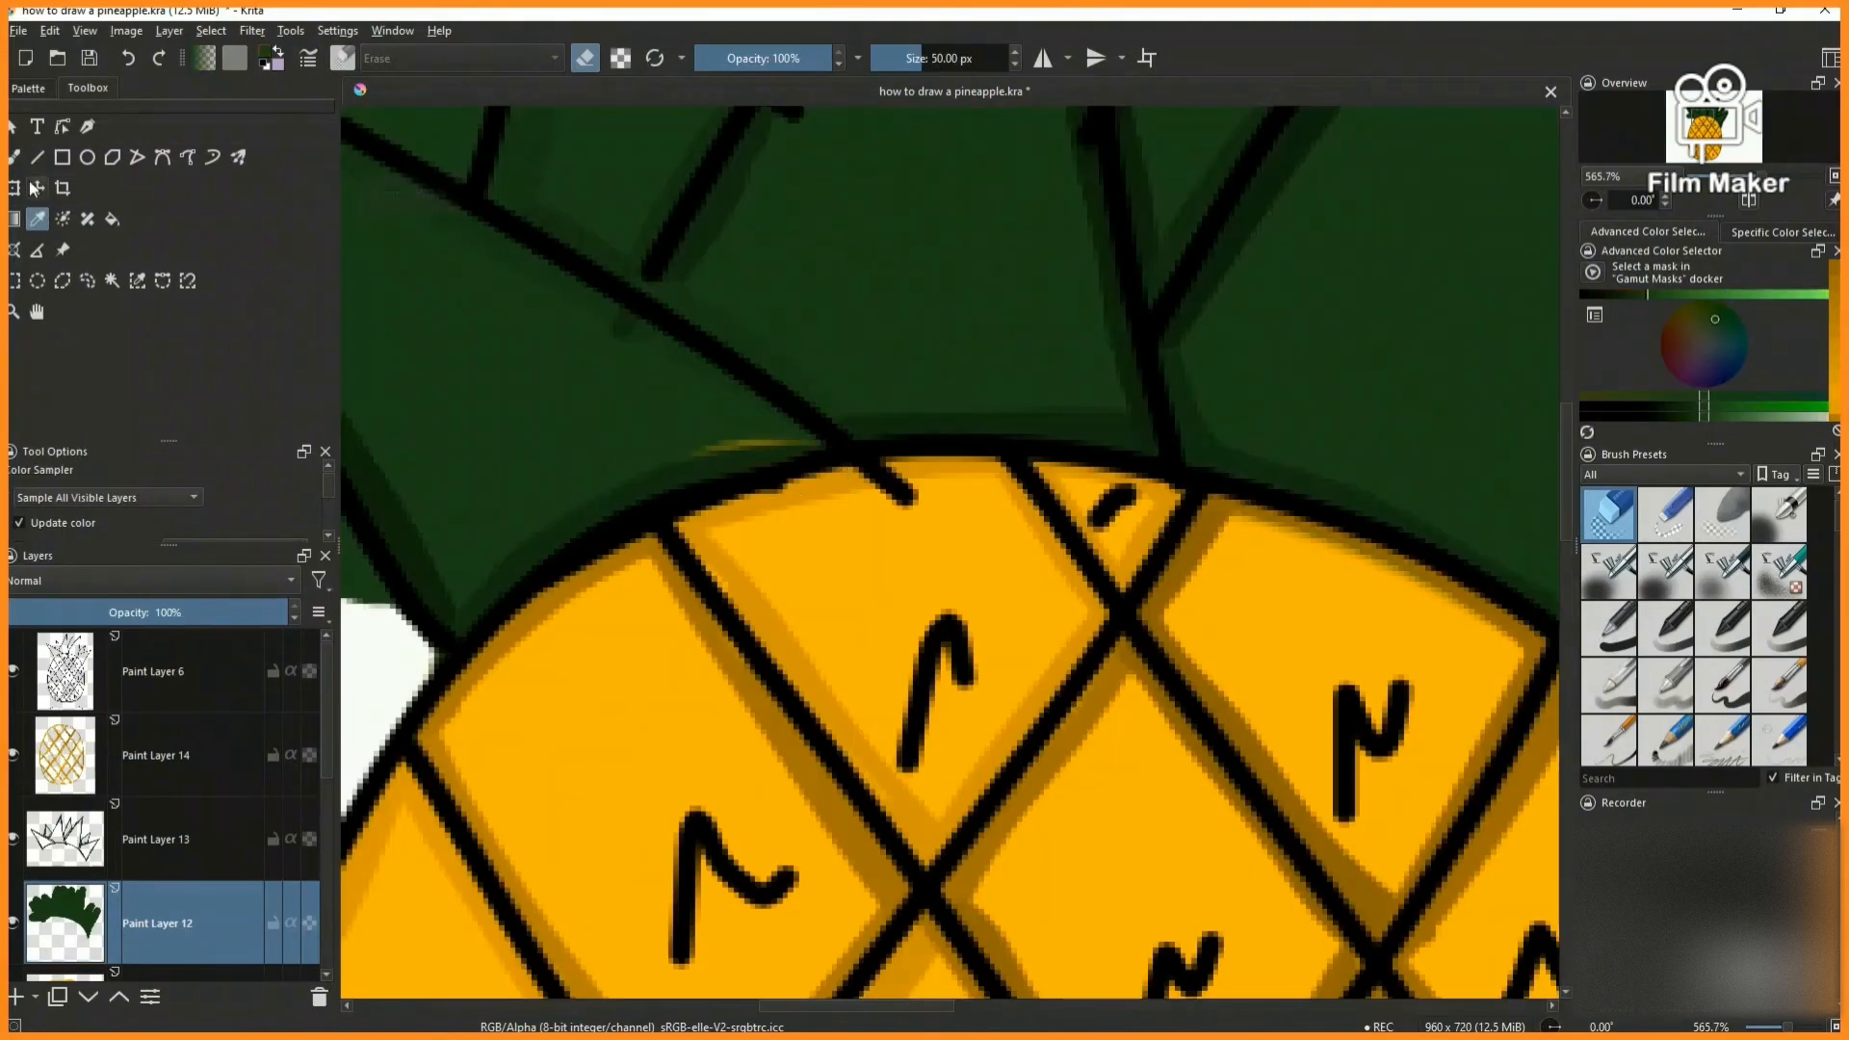
pyautogui.click(1780, 684)
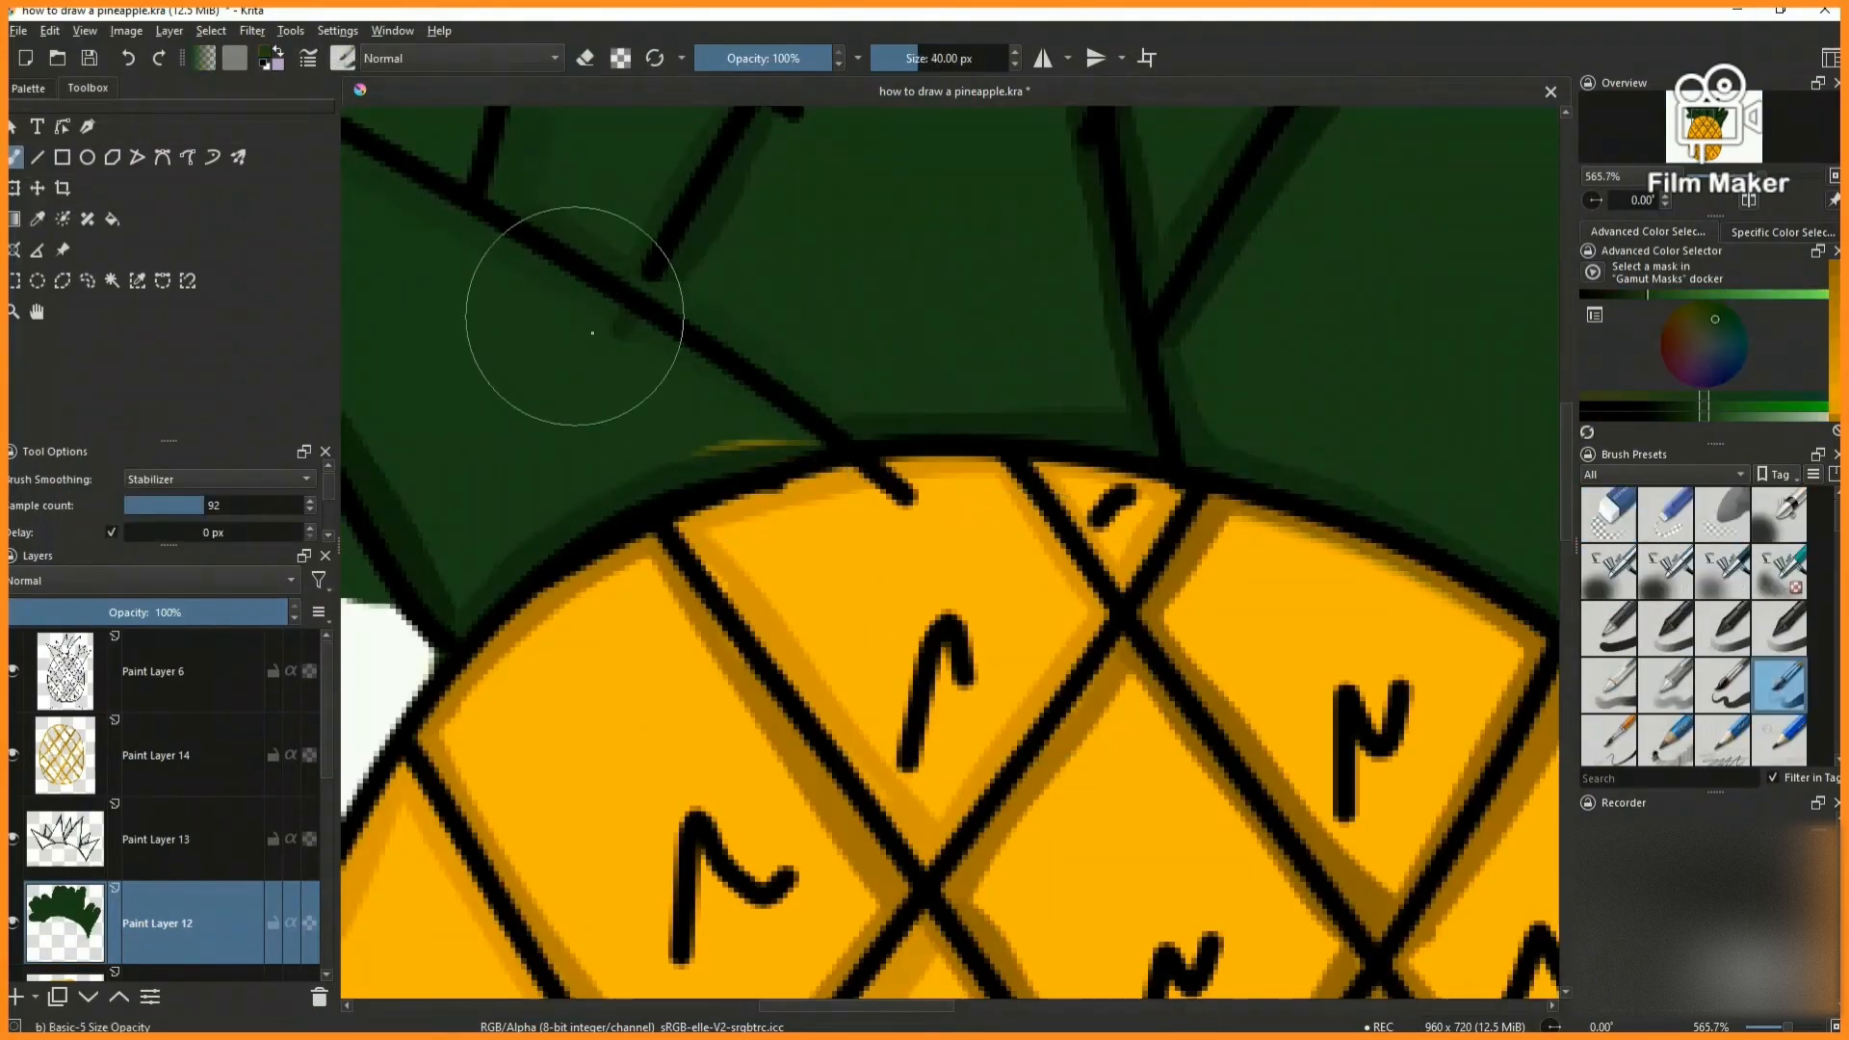
pyautogui.click(186, 848)
pyautogui.scroll(-3, 506, 631)
pyautogui.click(183, 920)
# - Erase the green overspill around the crown's leftmost leaf on Paint Layer 12 with Eraser Circle at 15.96 px
pyautogui.click(1610, 514)
pyautogui.scroll(-4, 778, 320)
pyautogui.scroll(5, 678, 378)
pyautogui.moveTo(611, 224)
pyautogui.mouseDown()
pyautogui.moveTo(680, 303)
pyautogui.moveTo(694, 466)
pyautogui.mouseUp()
pyautogui.scroll(-4, 665, 449)
pyautogui.scroll(4, 690, 370)
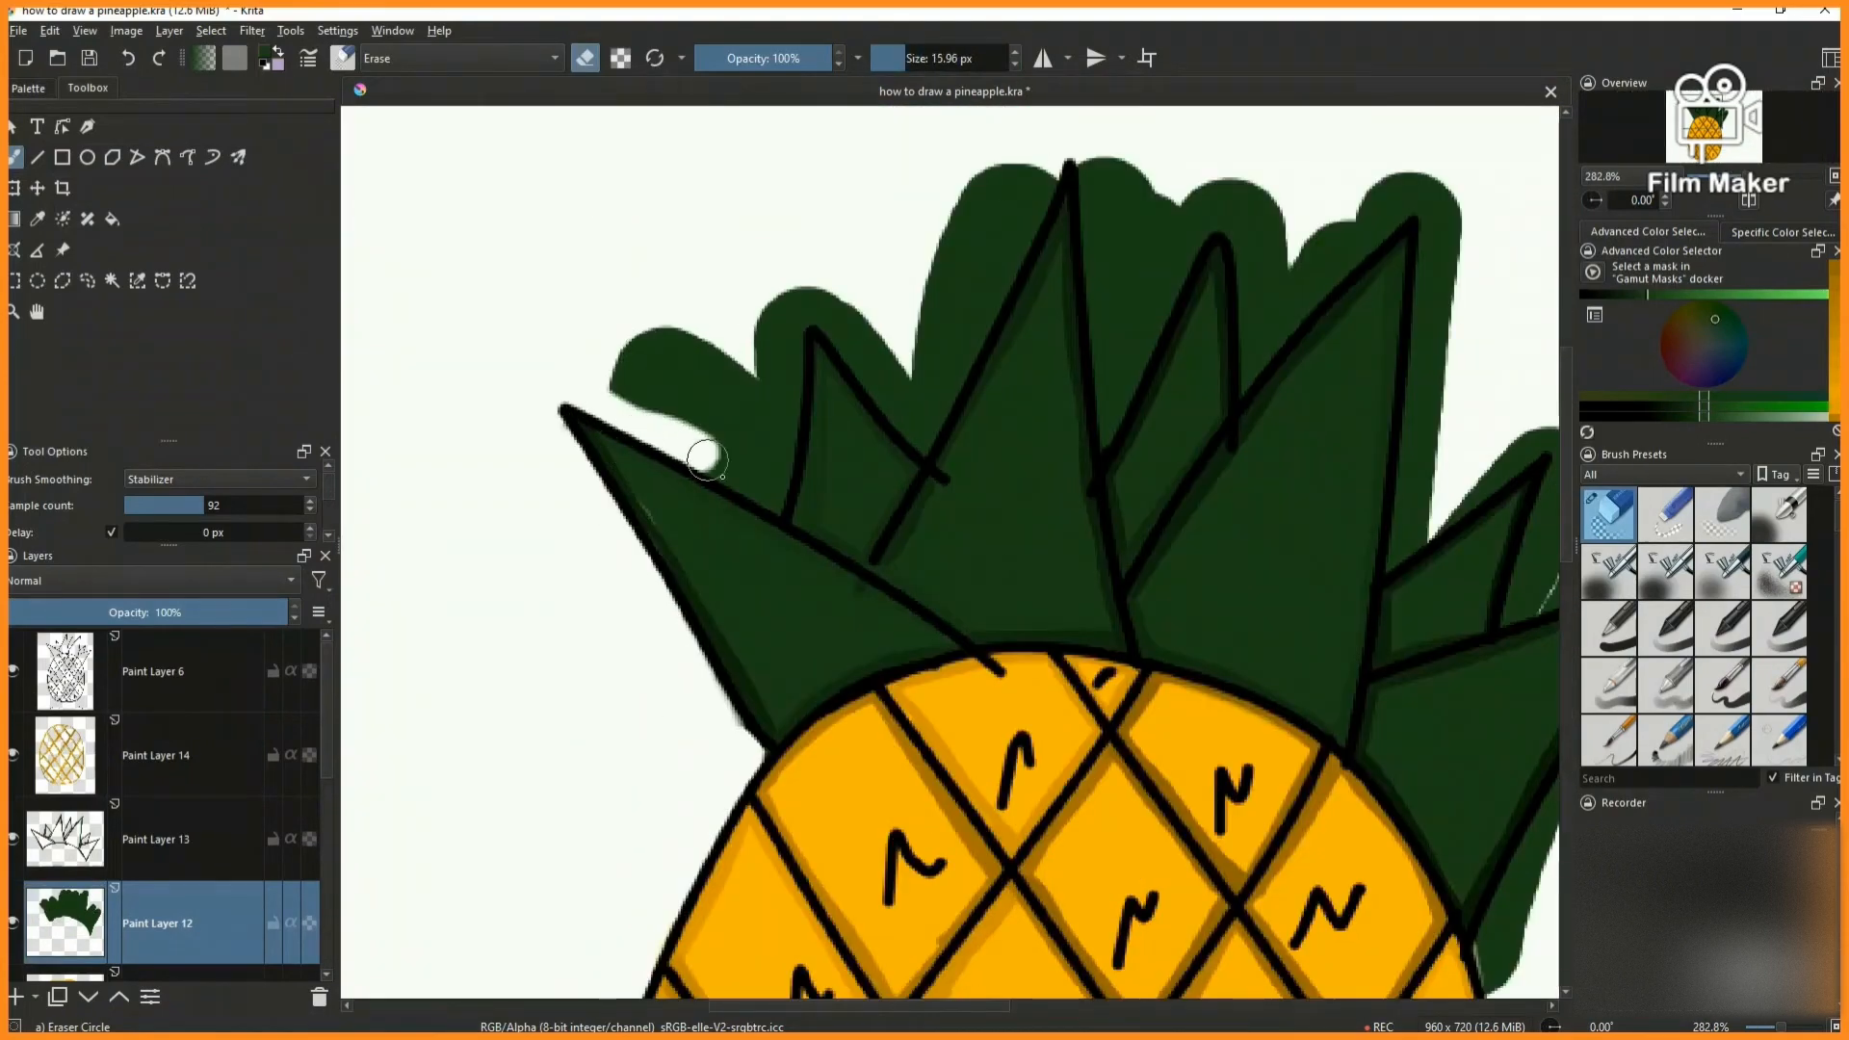
pyautogui.moveTo(740, 450); pyautogui.dragTo(695, 365)
pyautogui.scroll(2, 899, 340)
# - Erase the green overspill around the second leaf from the left and along the tallest leaf's left edge
pyautogui.moveTo(743, 275)
pyautogui.mouseDown()
pyautogui.moveTo(852, 429)
pyautogui.moveTo(1073, 252)
pyautogui.mouseUp()
pyautogui.scroll(-4, 723, 260)
pyautogui.scroll(3, 838, 181)
pyautogui.moveTo(819, 207)
pyautogui.mouseDown()
pyautogui.moveTo(767, 340)
pyautogui.moveTo(714, 202)
pyautogui.moveTo(732, 214)
pyautogui.mouseUp()
pyautogui.moveTo(491, 385); pyautogui.dragTo(592, 481)
# - Erase the green overspill between the tallest leaf, the narrow leaf beside it and the large leaf to their right
pyautogui.scroll(-2, 607, 491)
pyautogui.scroll(1, 1203, 309)
pyautogui.moveTo(555, 364); pyautogui.dragTo(571, 559)
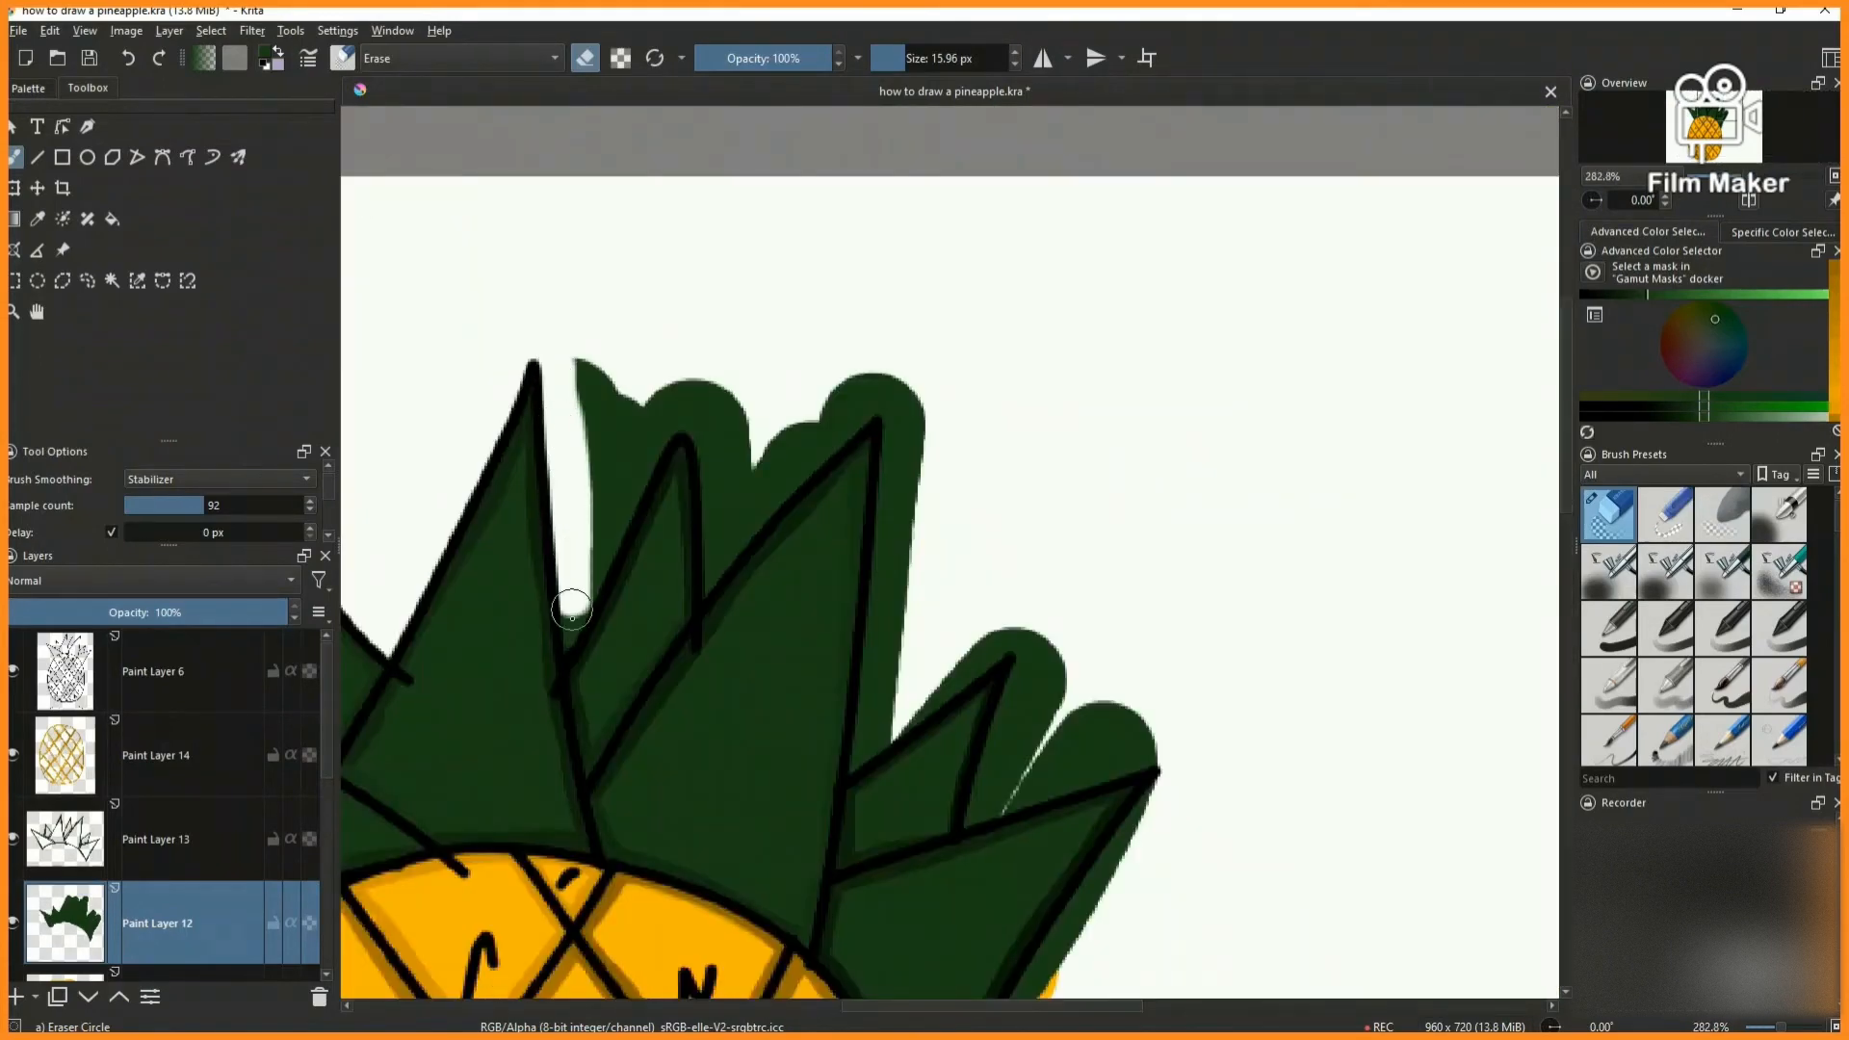
pyautogui.moveTo(642, 476); pyautogui.dragTo(578, 446)
pyautogui.scroll(1, 557, 280)
pyautogui.moveTo(659, 275)
pyautogui.mouseDown()
pyautogui.moveTo(667, 521)
pyautogui.moveTo(778, 311)
pyautogui.mouseUp()
pyautogui.scroll(-1, 814, 304)
# - Erase the green overspill along the large leaf's right edge and around the small leaf beside it
pyautogui.moveTo(891, 337); pyautogui.dragTo(881, 263)
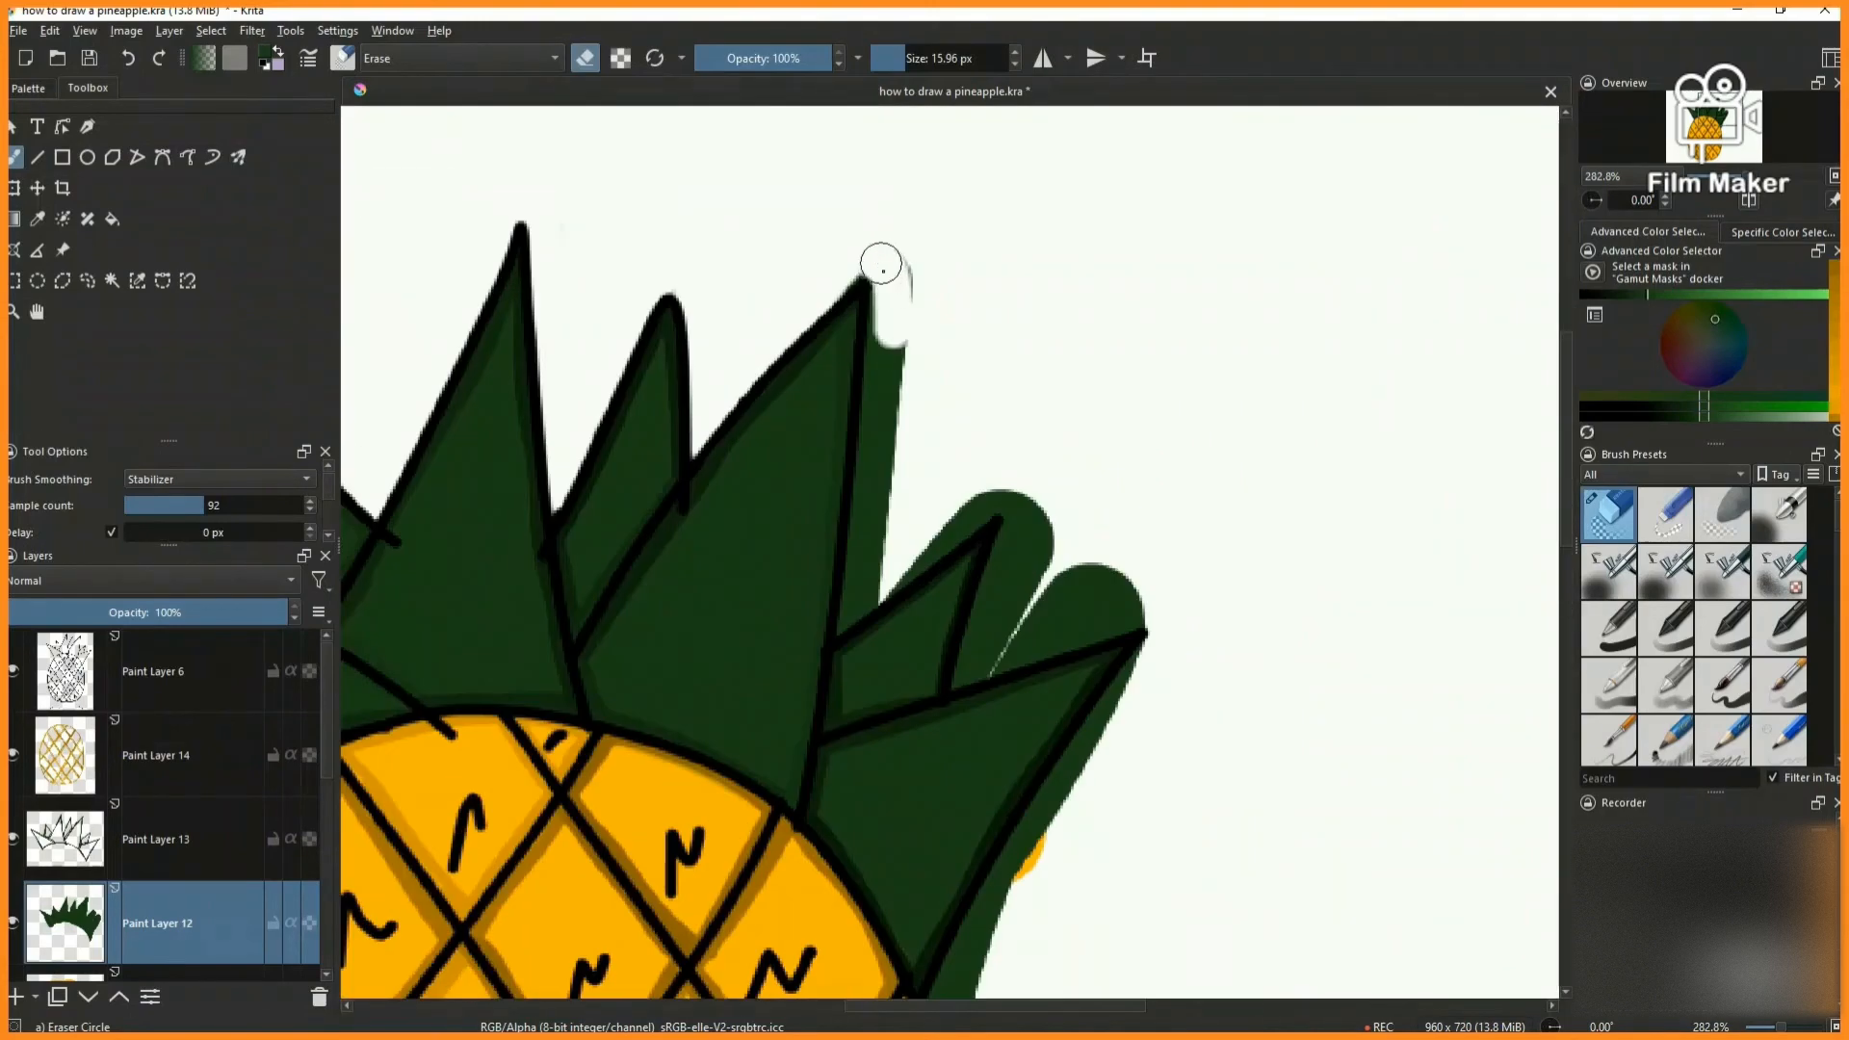
pyautogui.moveTo(875, 472); pyautogui.dragTo(856, 609)
pyautogui.moveTo(1041, 520); pyautogui.dragTo(1019, 497)
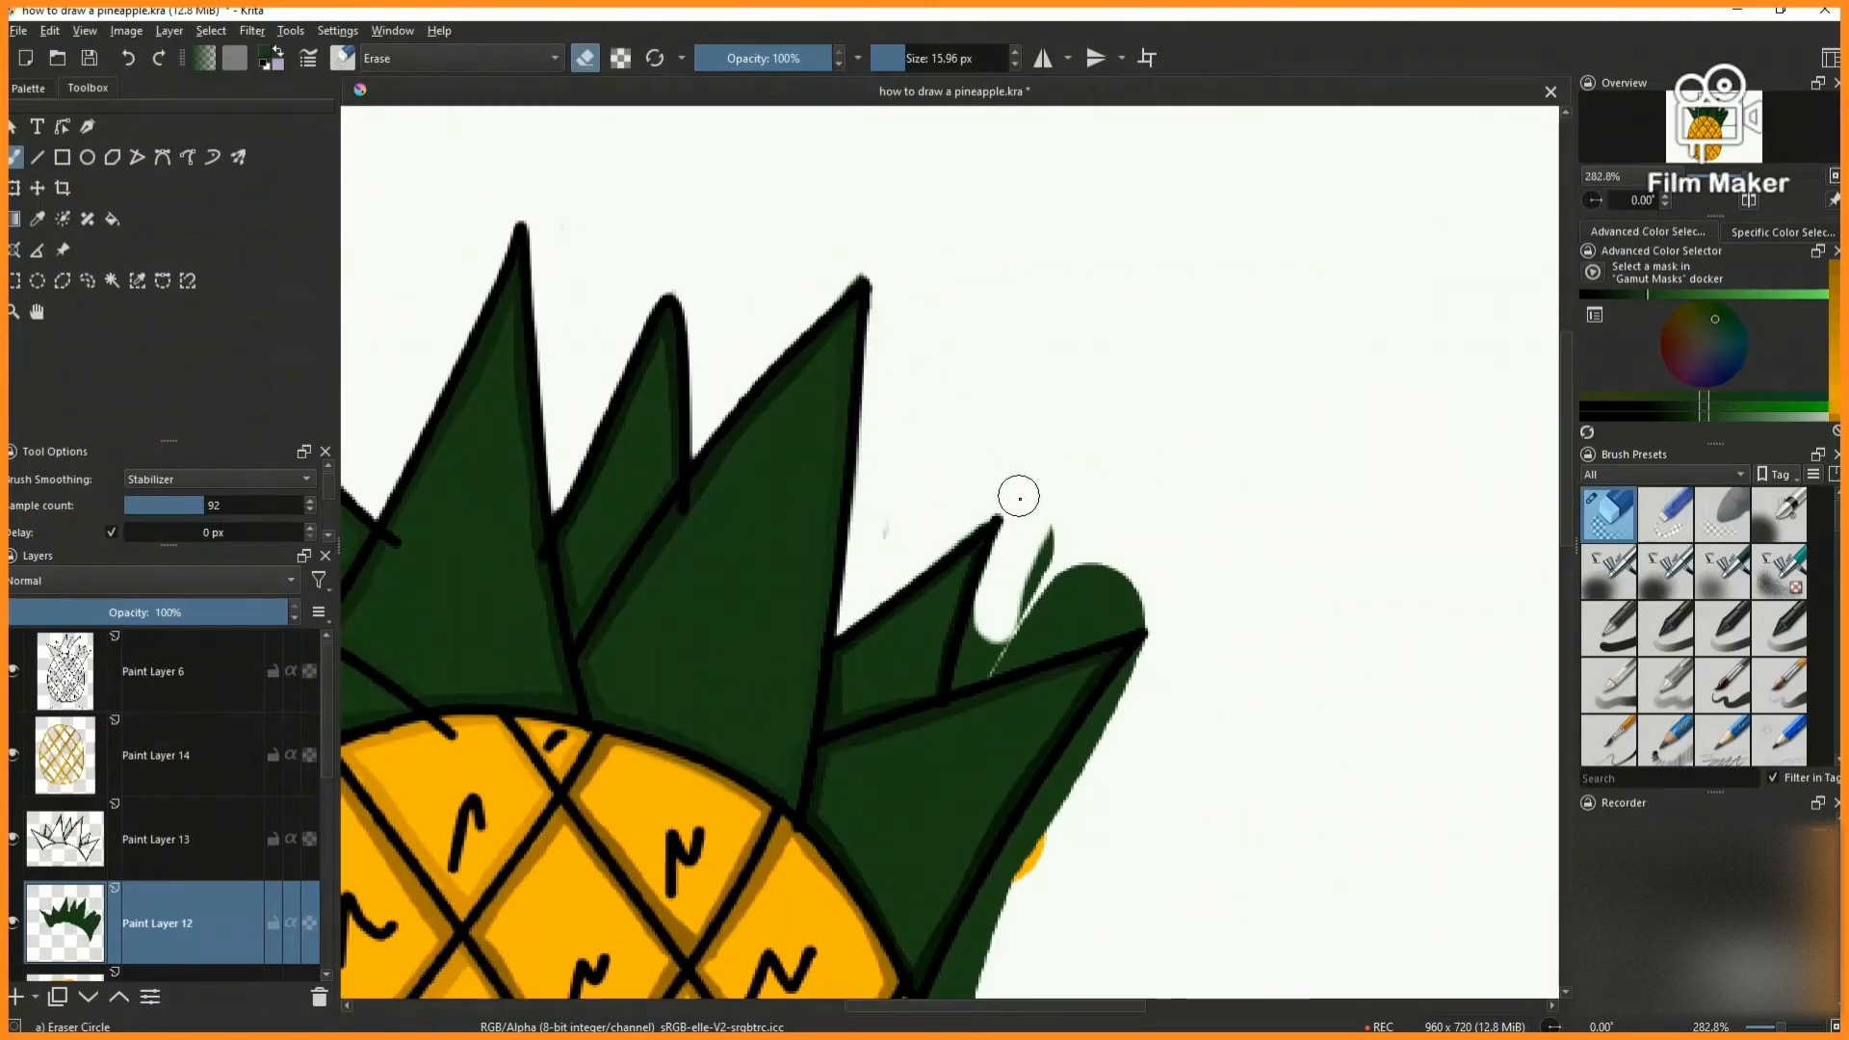
pyautogui.moveTo(1039, 588); pyautogui.dragTo(1098, 547)
# - Erase the green overspill outside the crown's rightmost leaf and the leftover orange beside it on Paint Layer 11
pyautogui.scroll(-4, 1078, 549)
pyautogui.scroll(5, 1051, 655)
pyautogui.moveTo(1270, 210)
pyautogui.mouseDown()
pyautogui.moveTo(1060, 529)
pyautogui.moveTo(970, 734)
pyautogui.moveTo(1136, 433)
pyautogui.moveTo(1107, 529)
pyautogui.mouseUp()
pyautogui.scroll(-3, 159, 814)
pyautogui.click(160, 814)
pyautogui.press('2')
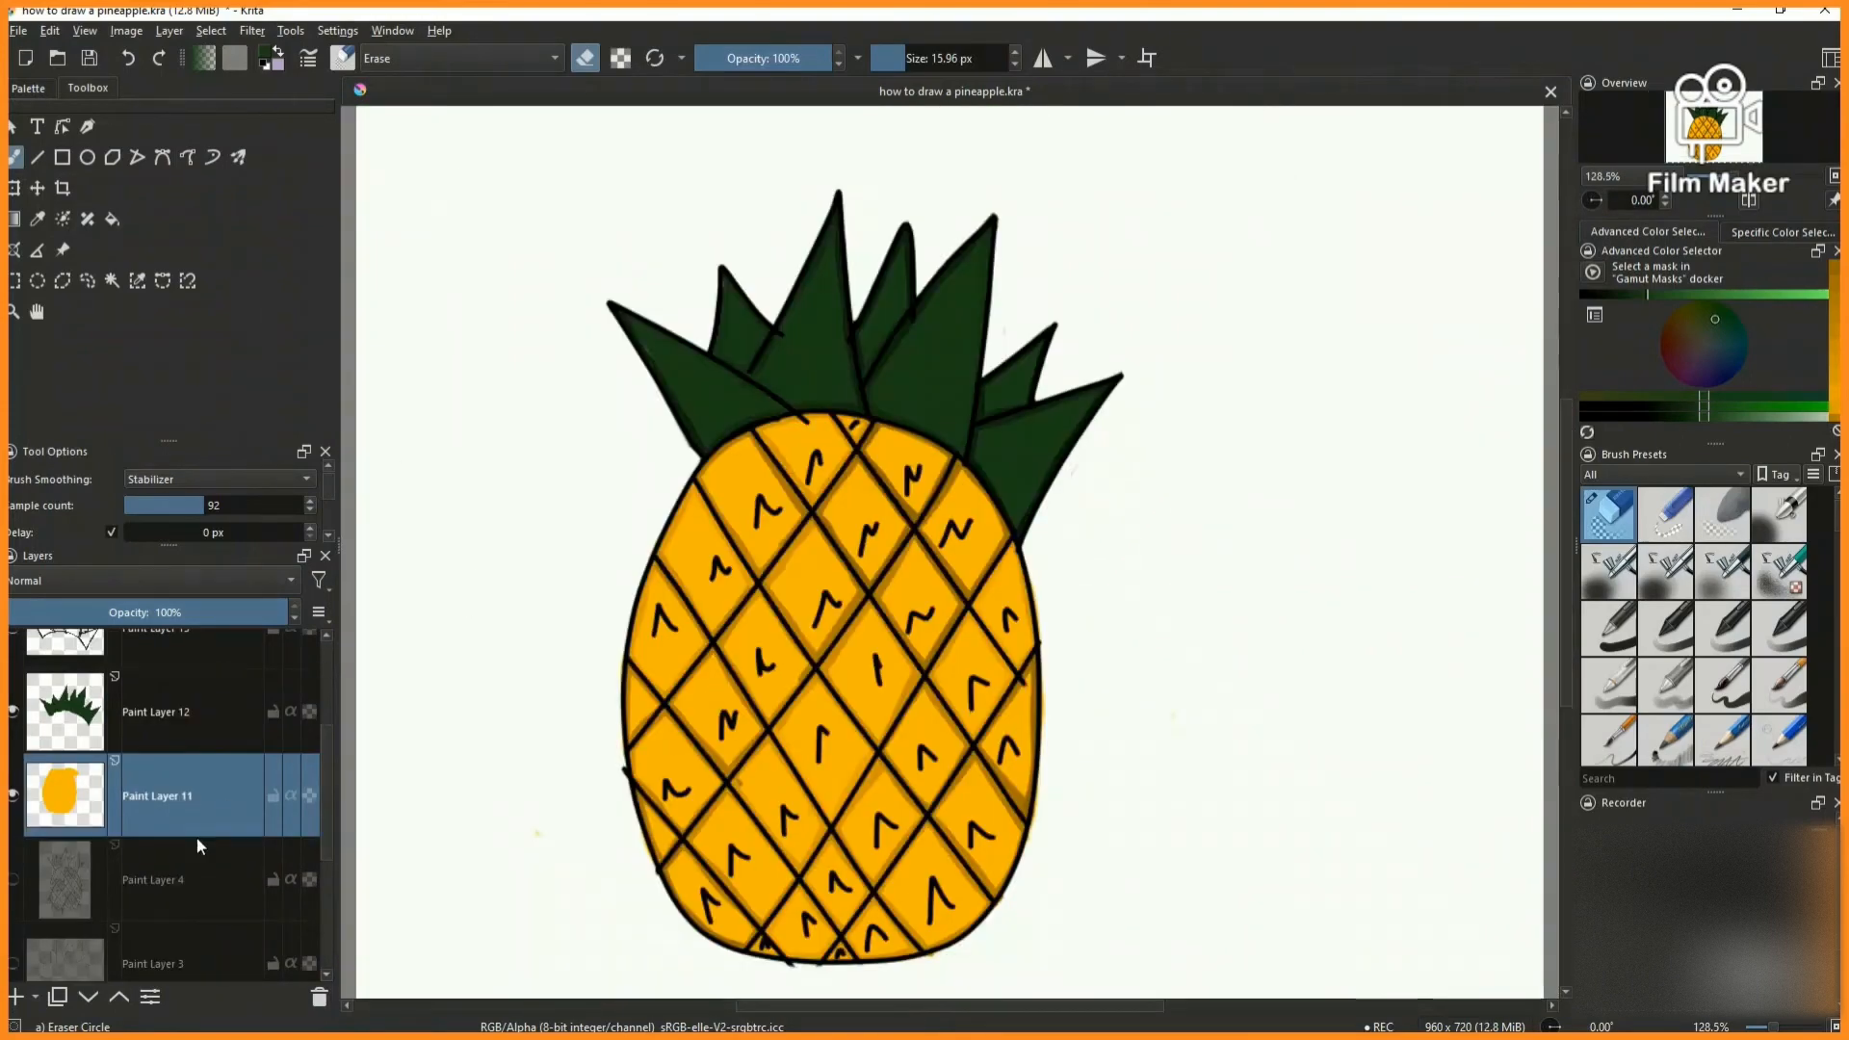
# - Sample the crown's dark green on Paint Layer 12 and set the Basic-5 Size Opacity brush to 11.22 px
pyautogui.click(166, 718)
pyautogui.click(38, 219)
pyautogui.click(713, 453)
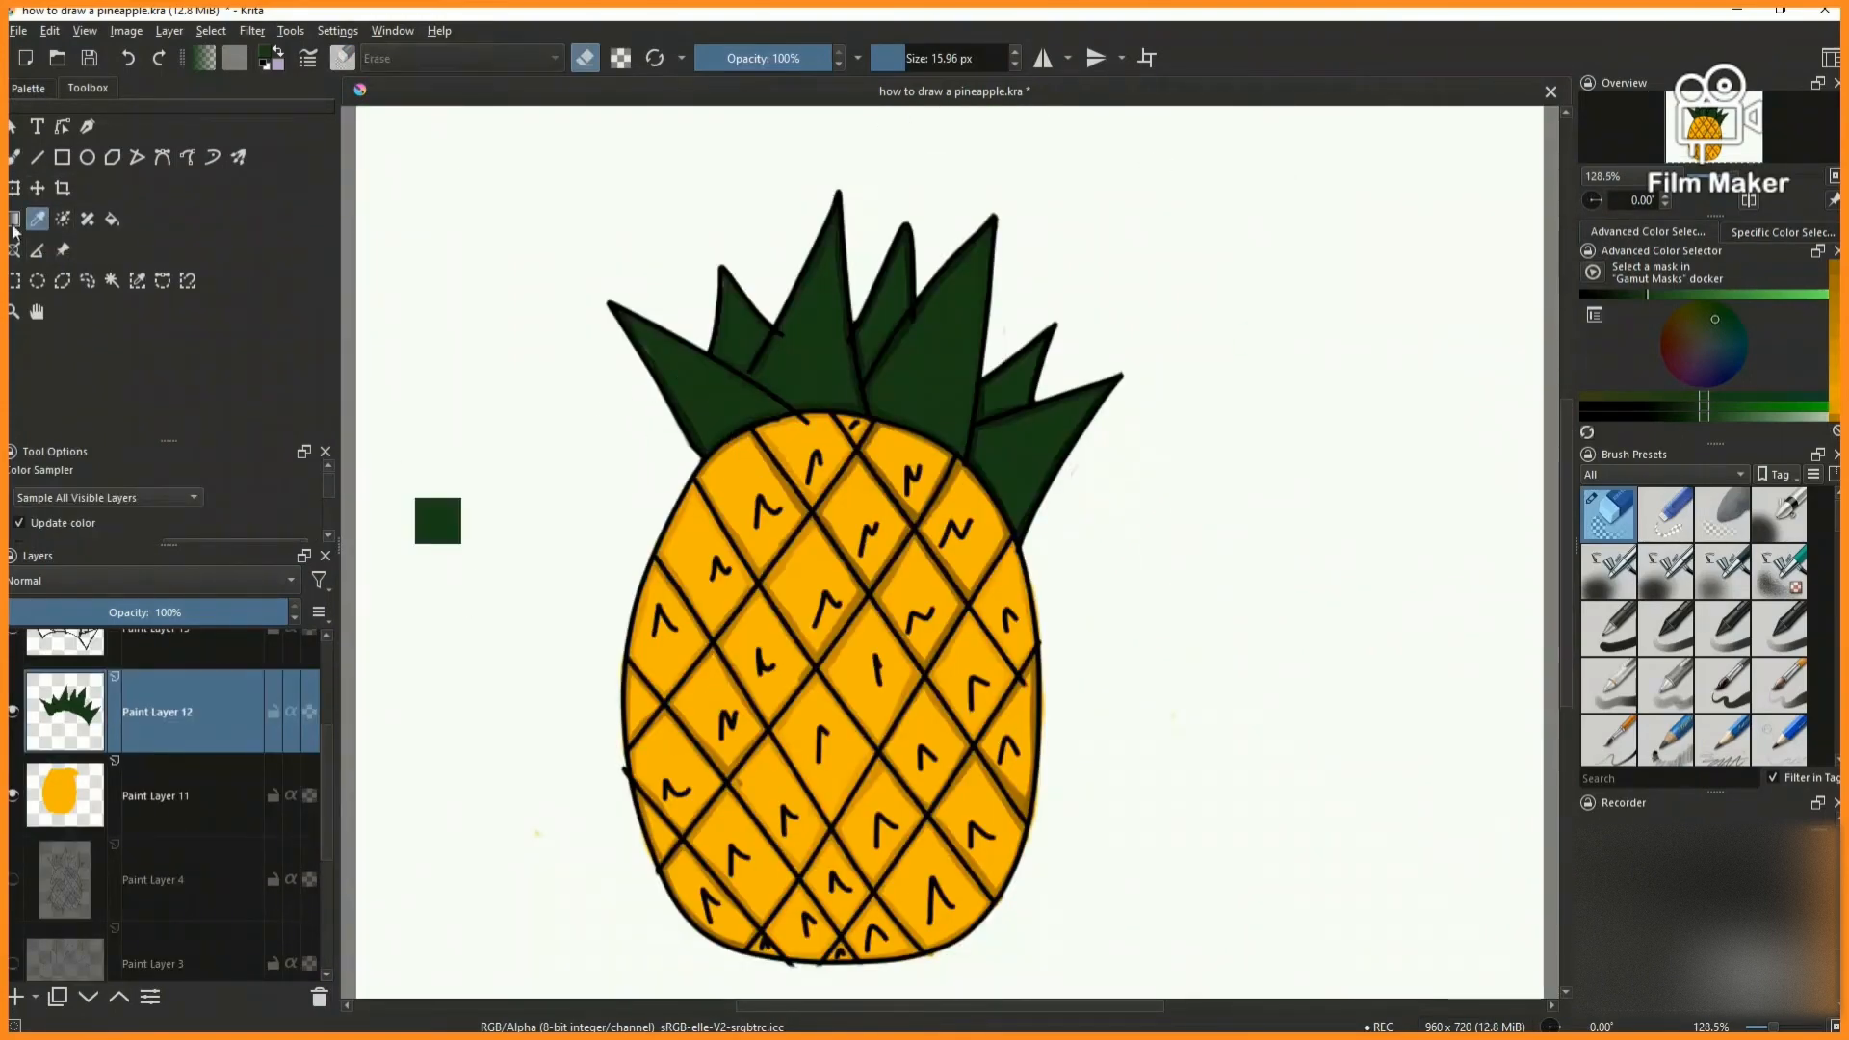
pyautogui.click(1780, 686)
pyautogui.scroll(4, 661, 354)
pyautogui.scroll(-2, 525, 583)
pyautogui.scroll(1, 750, 325)
pyautogui.click(901, 59)
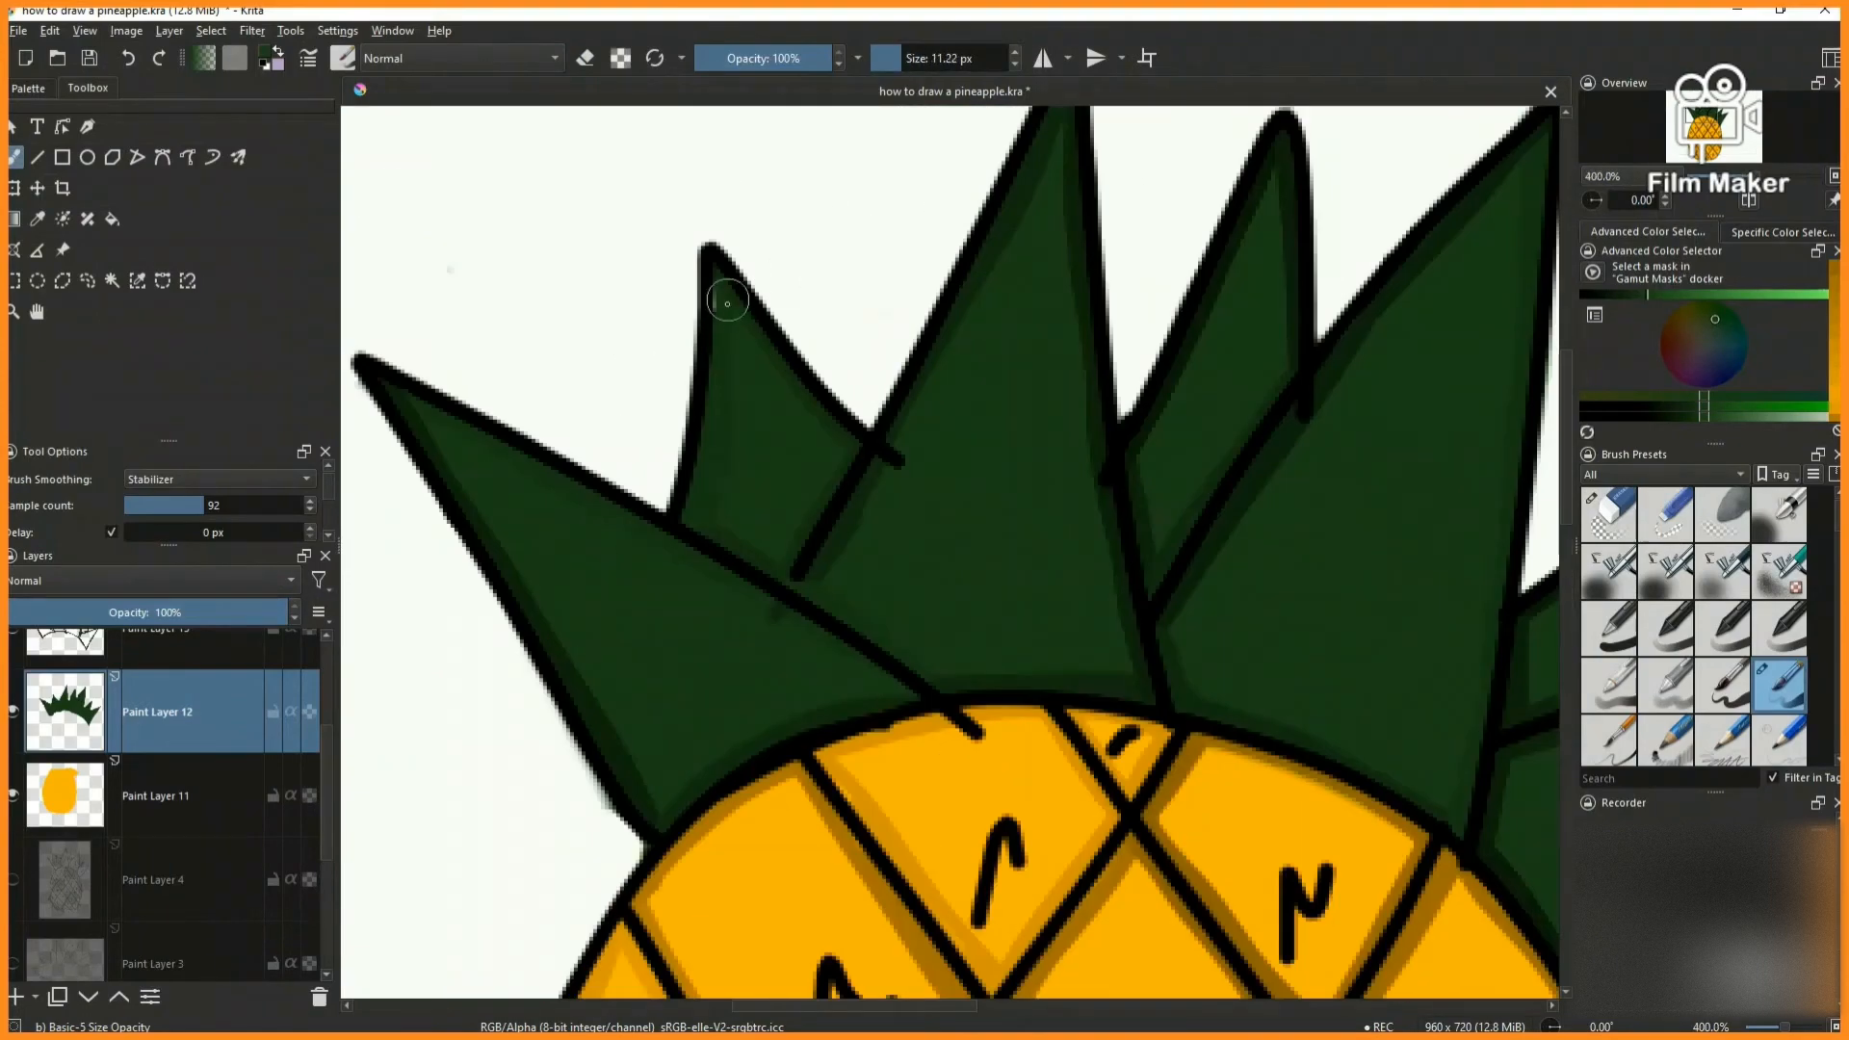
# - Shade alongside the small marks in two body cells on new Paint Layer 15 with the 5 px Ink-2 Fineliner in dark orange
pyautogui.press('/')
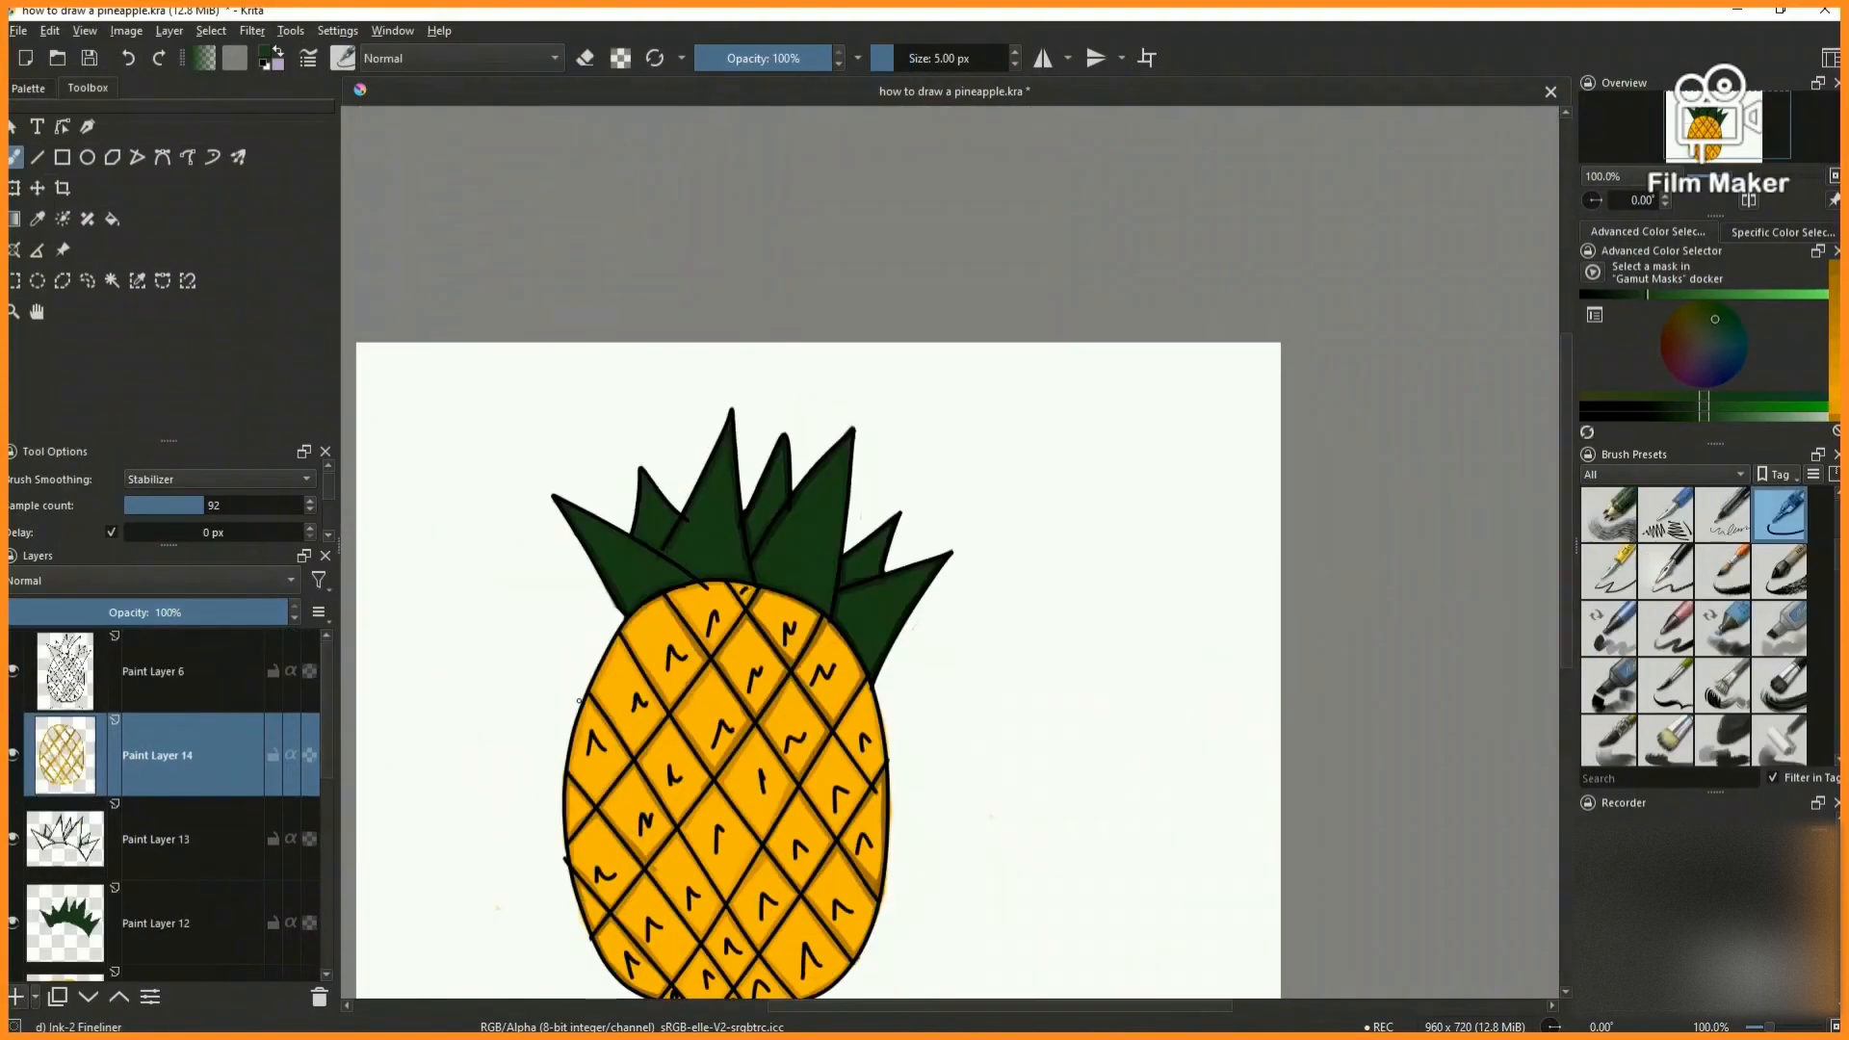
pyautogui.scroll(5, 569, 728)
pyautogui.keyDown('ctrl'); pyautogui.click(780, 385); pyautogui.keyUp('ctrl')
pyautogui.moveTo(607, 465)
pyautogui.mouseDown()
pyautogui.moveTo(575, 740)
pyautogui.moveTo(796, 660)
pyautogui.mouseUp()
pyautogui.scroll(-6, 761, 665)
pyautogui.scroll(6, 818, 602)
pyautogui.moveTo(700, 509); pyautogui.dragTo(667, 675)
pyautogui.moveTo(711, 464); pyautogui.dragTo(830, 588)
pyautogui.scroll(-7, 831, 573)
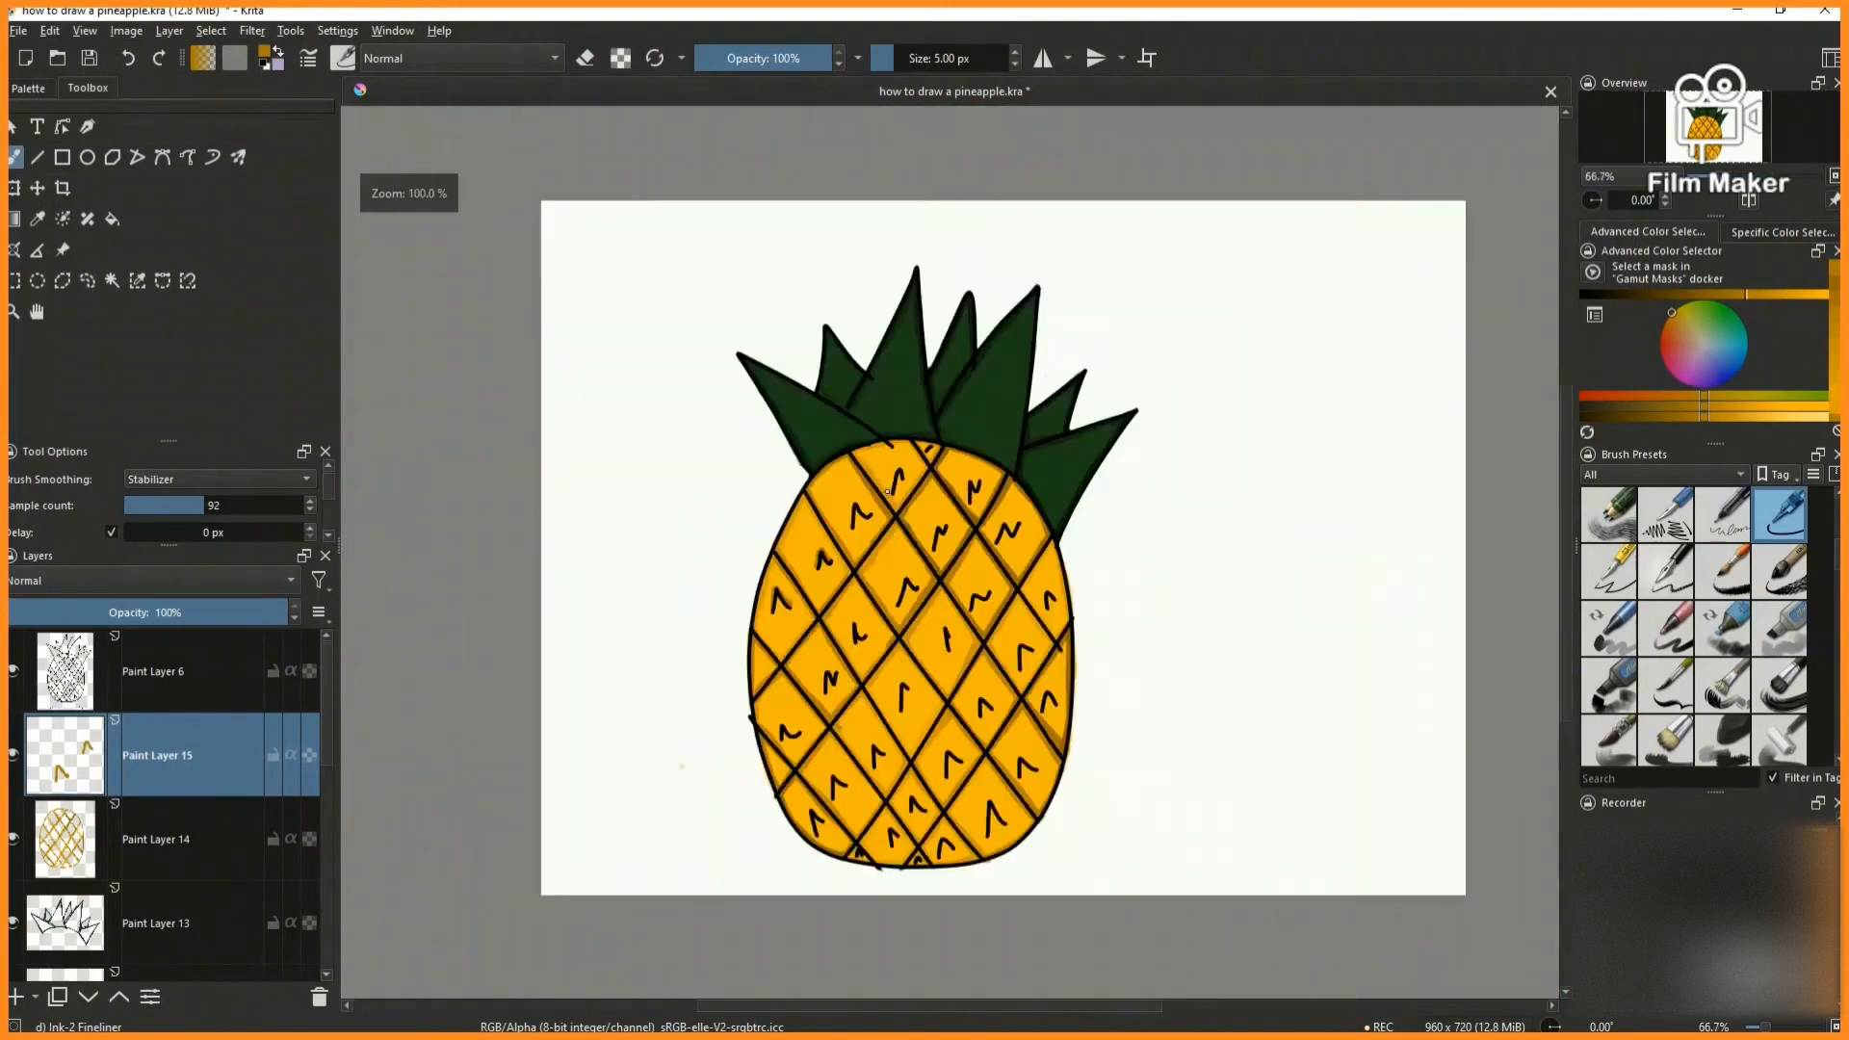
# - Shade alongside the small marks in the upper-left body cells with the dark orange fineliner
pyautogui.scroll(5, 855, 525)
pyautogui.moveTo(815, 483); pyautogui.dragTo(799, 590)
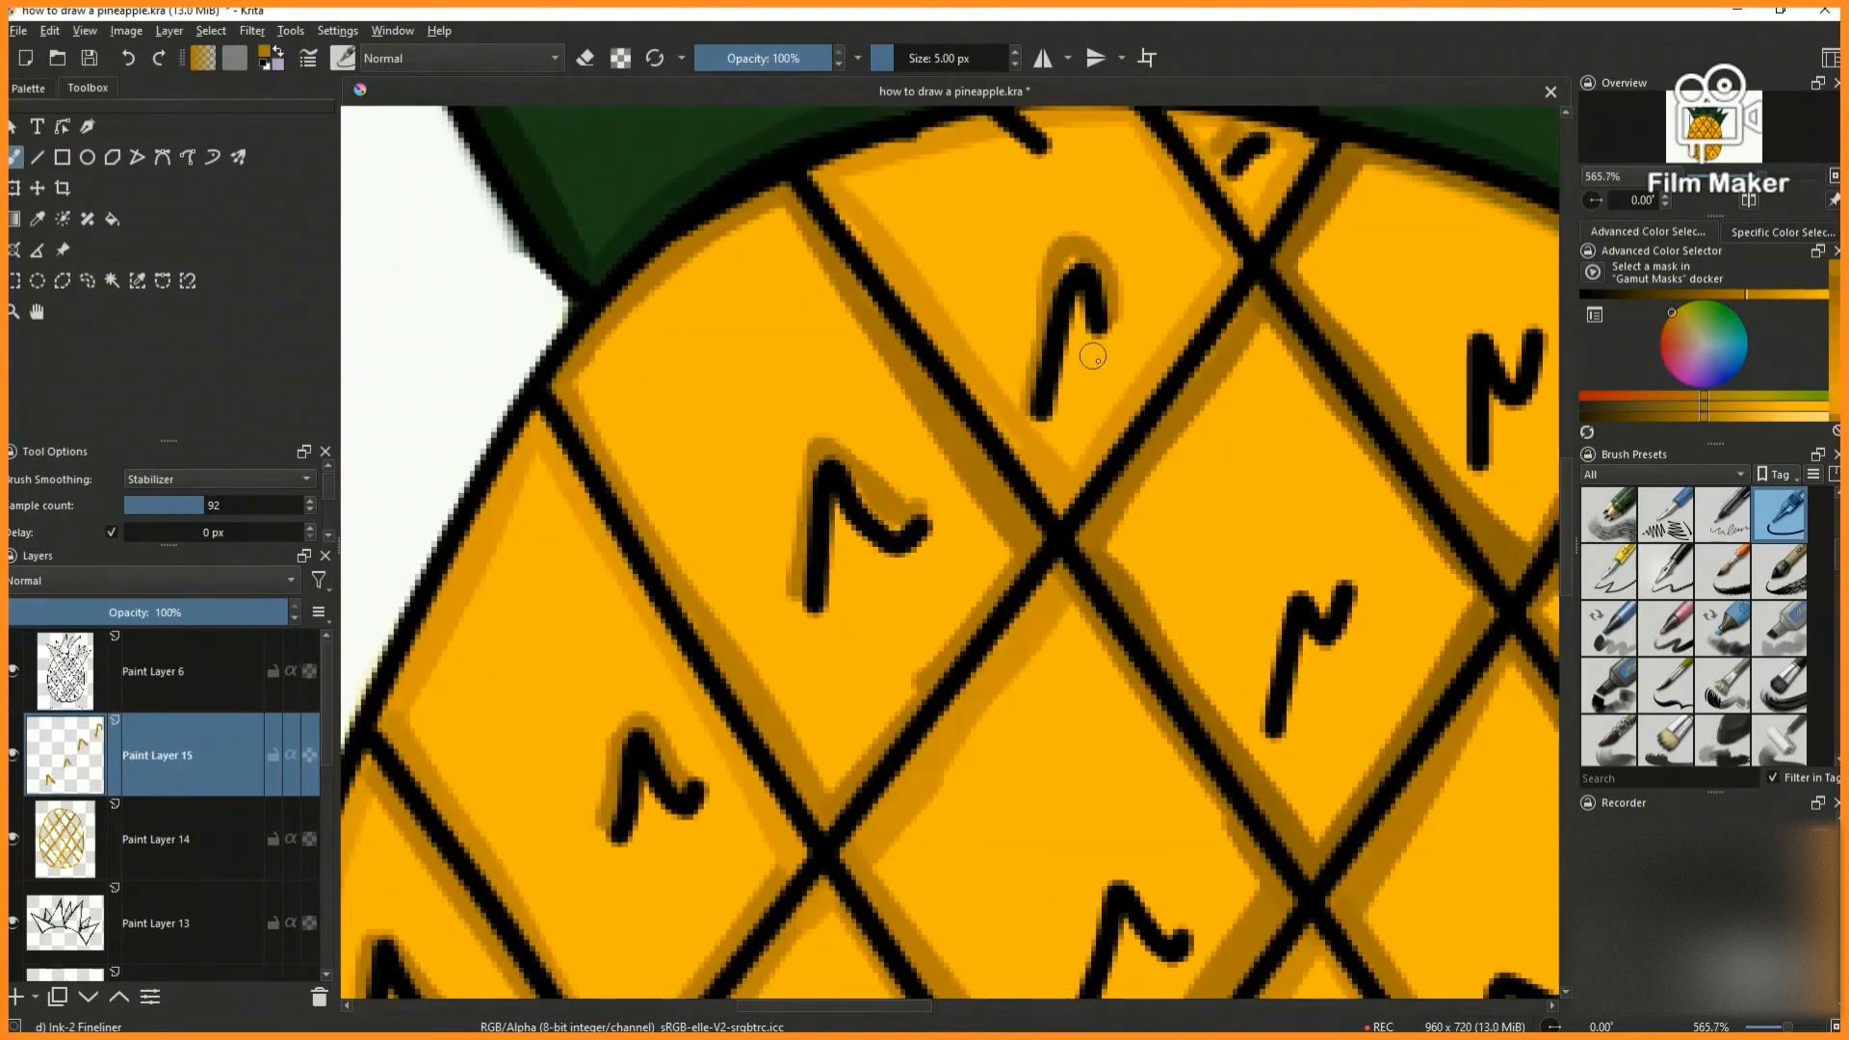
pyautogui.scroll(-6, 1096, 352)
pyautogui.scroll(6, 1075, 497)
pyautogui.moveTo(1089, 410)
pyautogui.mouseDown()
pyautogui.moveTo(1065, 507)
pyautogui.moveTo(1167, 477)
pyautogui.mouseUp()
pyautogui.scroll(-4, 1173, 543)
pyautogui.scroll(4, 713, 743)
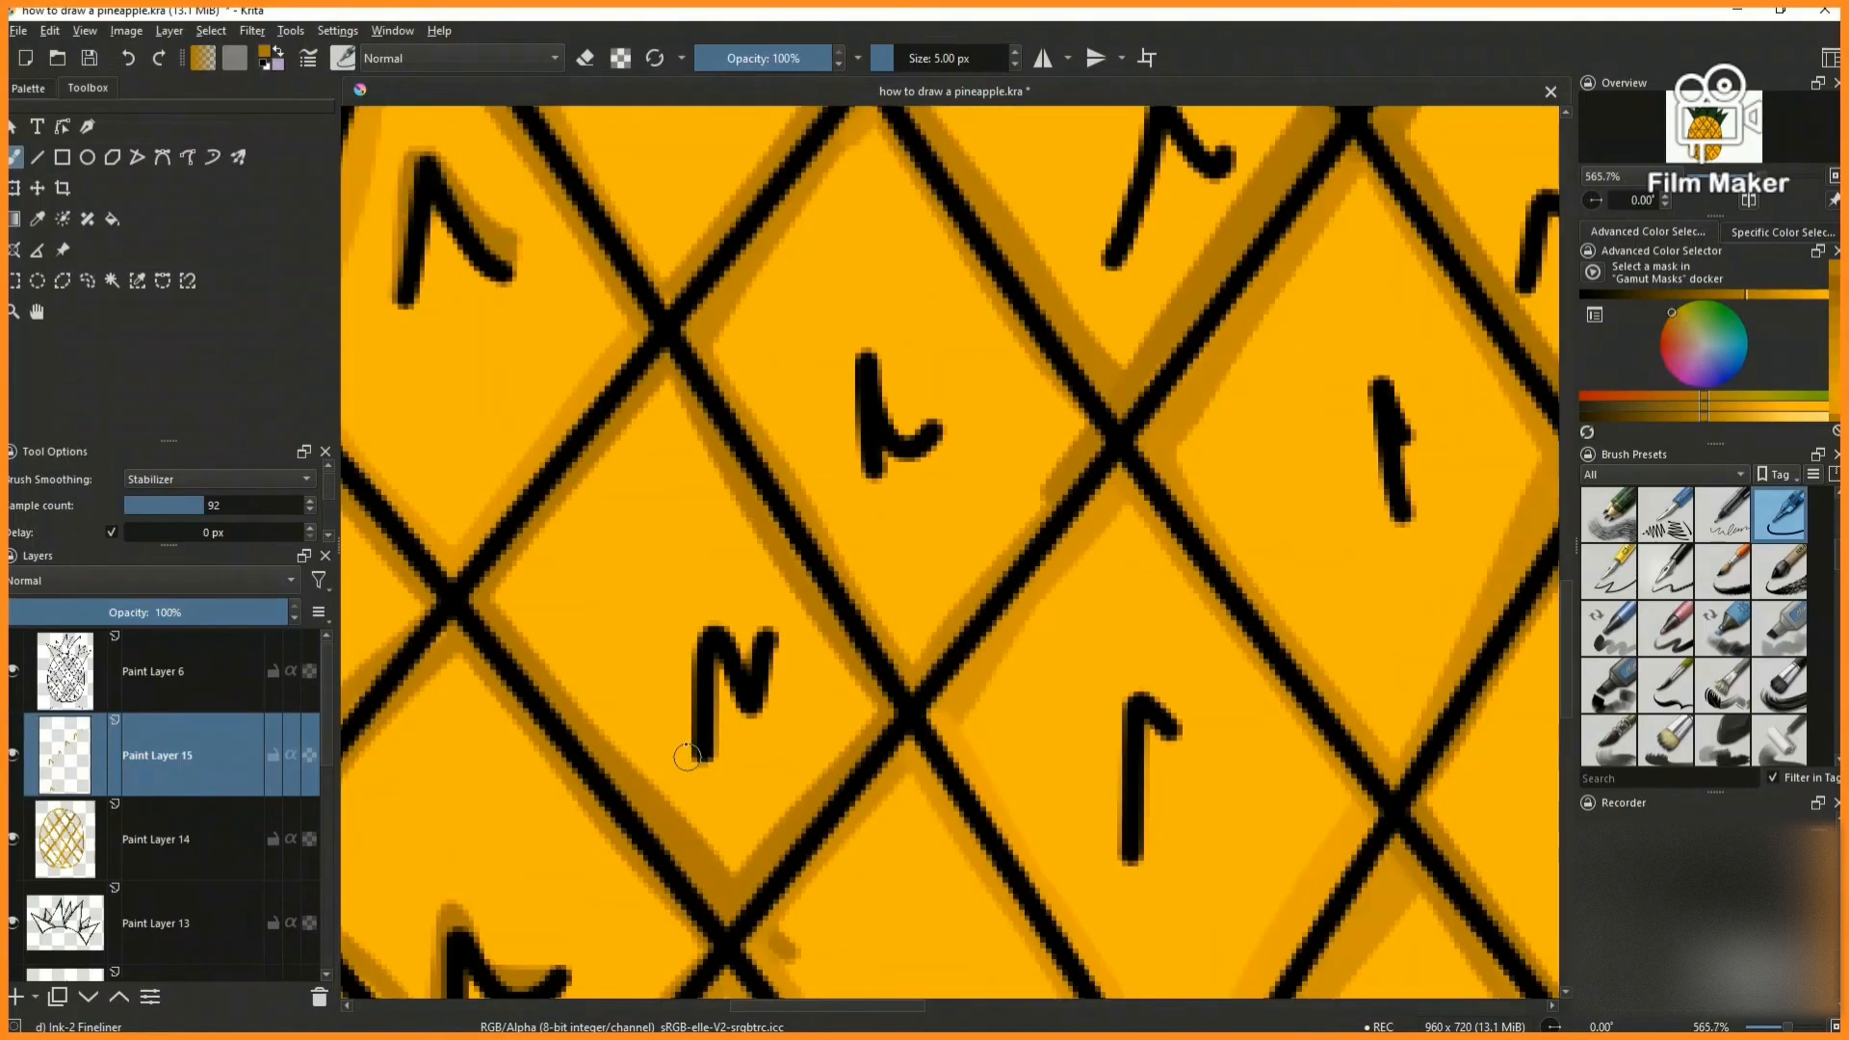
# - Shade alongside the marks in the centre-left and upper-right body cells in dark orange
pyautogui.moveTo(865, 352); pyautogui.dragTo(862, 438)
pyautogui.scroll(-5, 896, 433)
pyautogui.scroll(5, 970, 437)
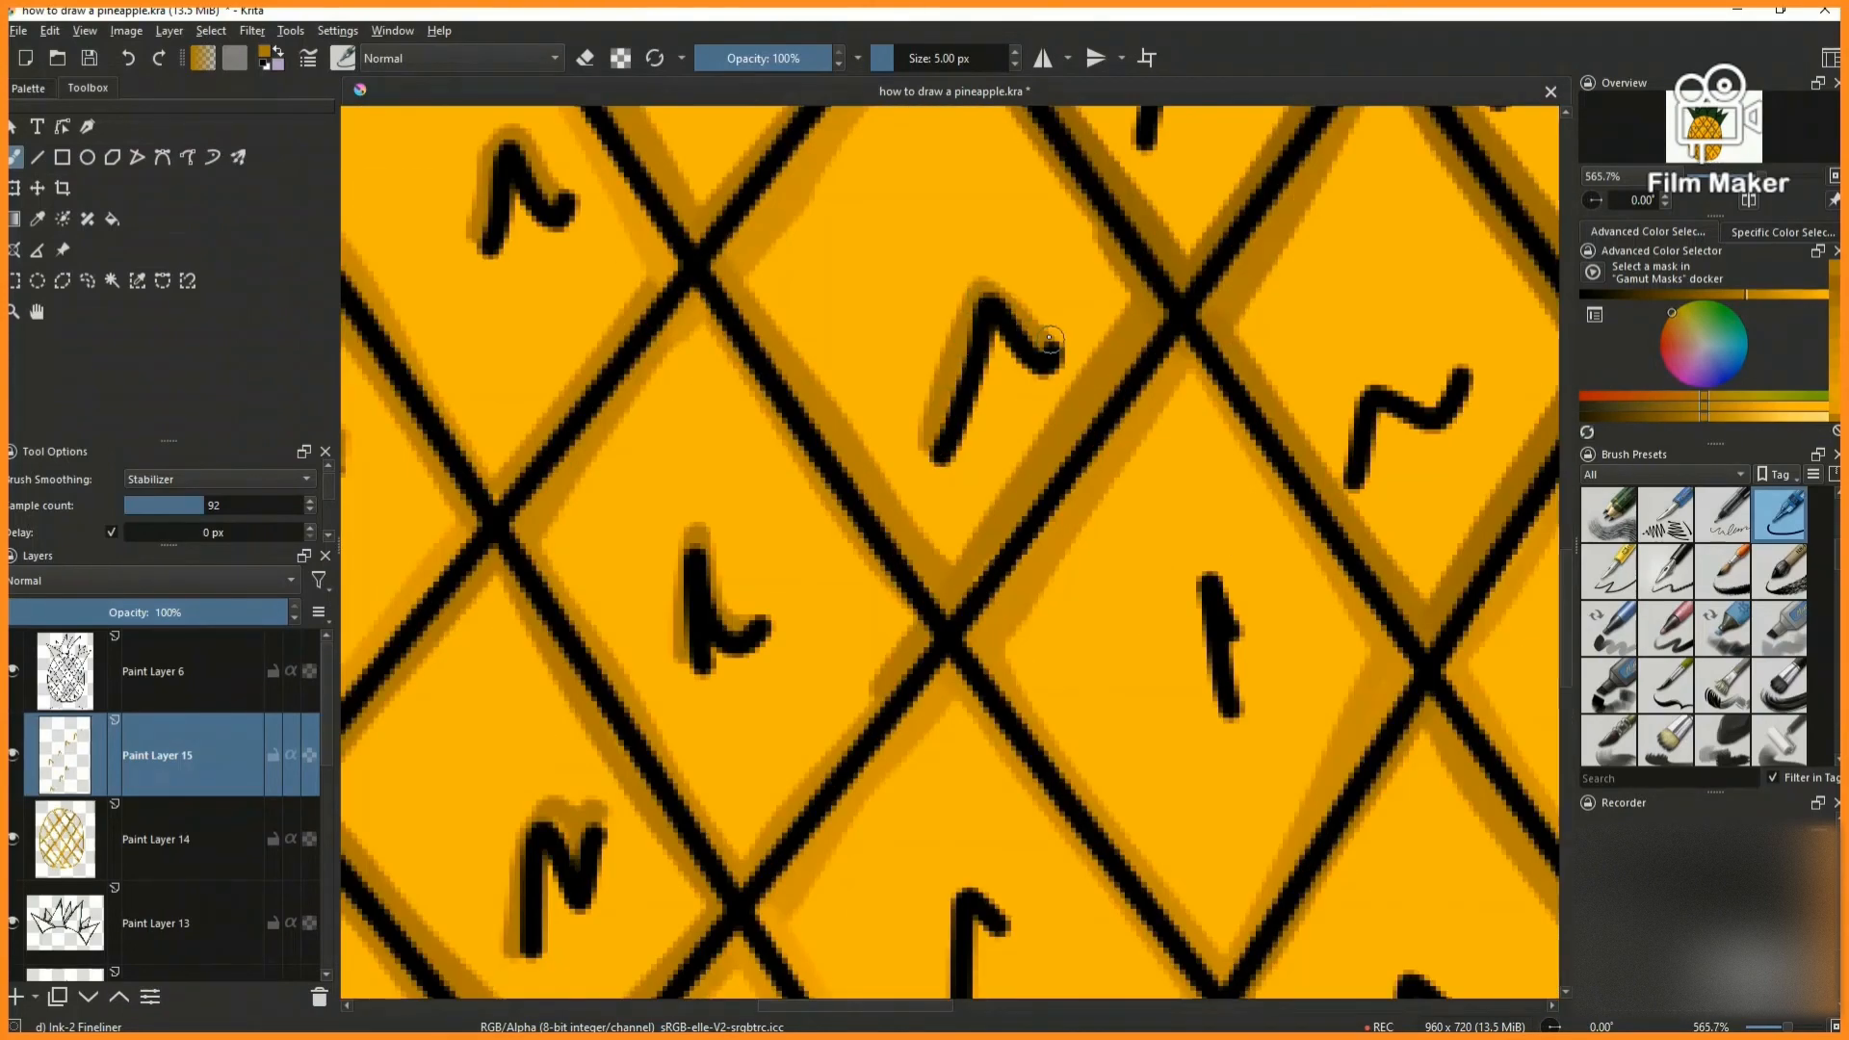
pyautogui.scroll(-5, 1033, 333)
pyautogui.scroll(5, 846, 568)
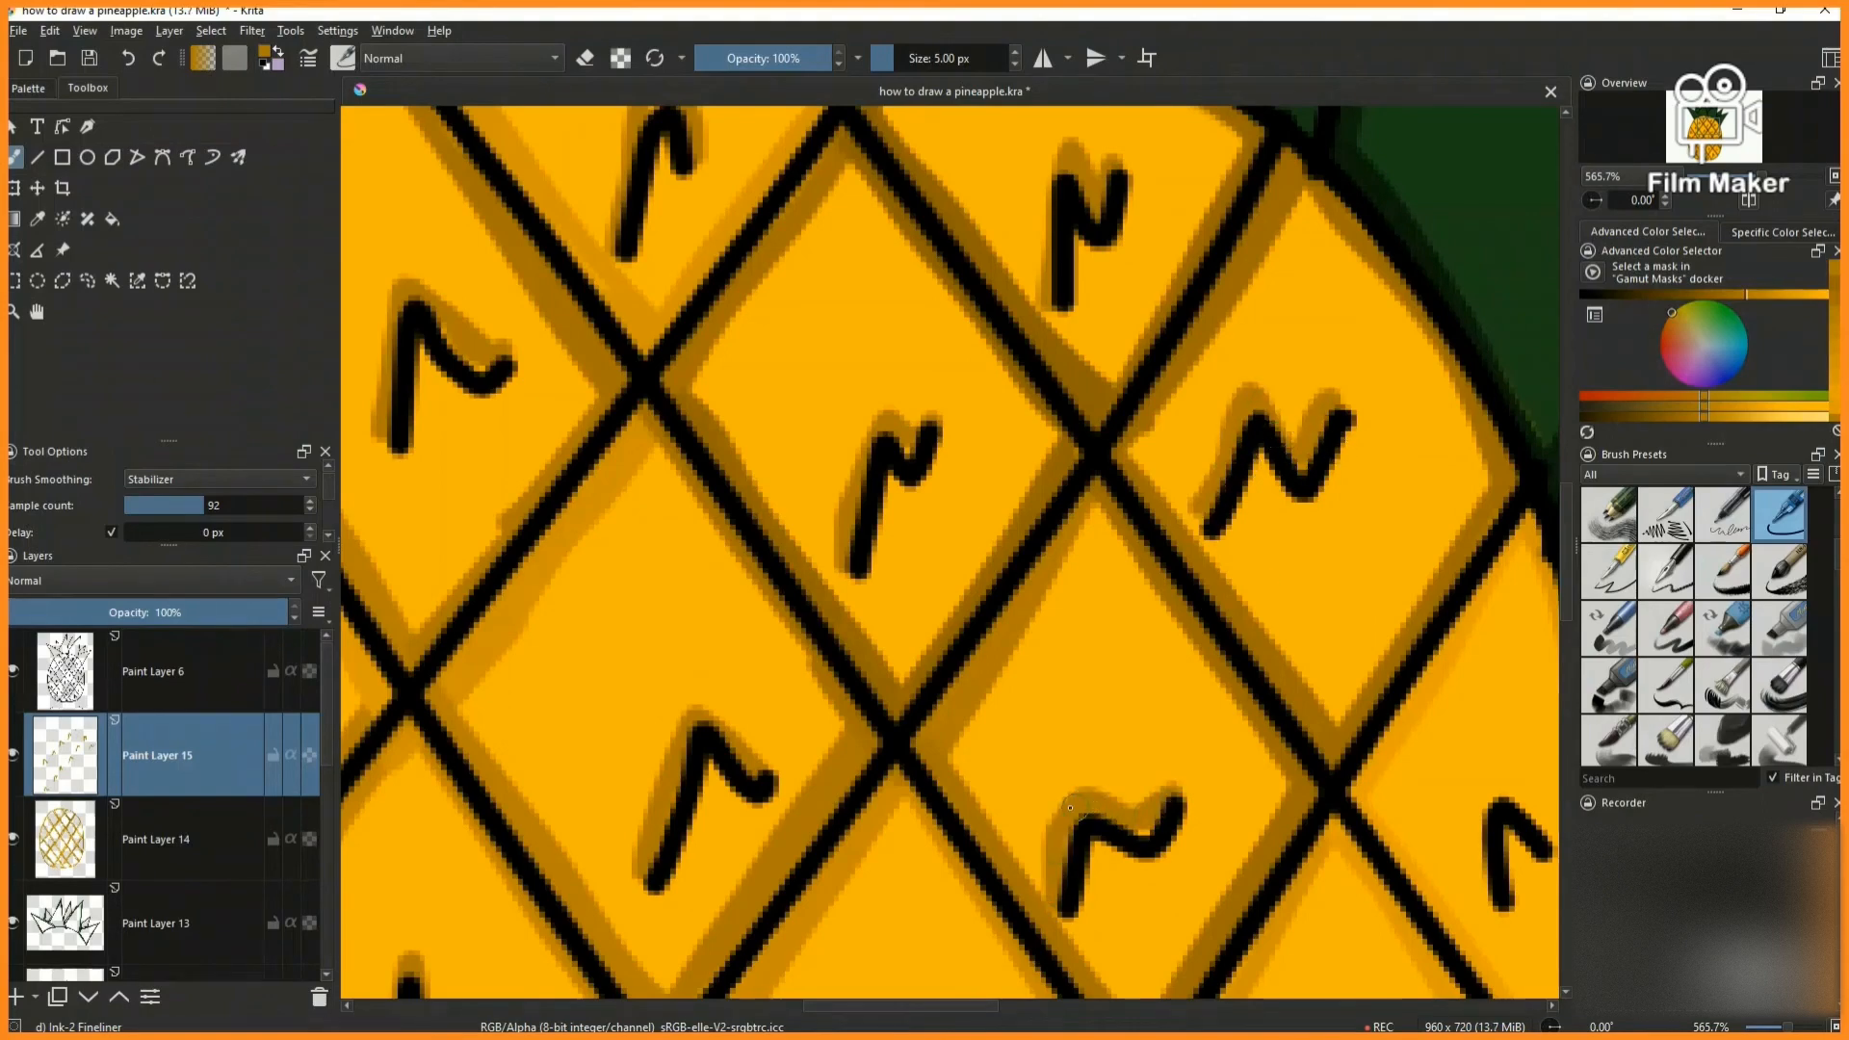
pyautogui.moveTo(1112, 824); pyautogui.dragTo(1167, 814)
pyautogui.scroll(-5, 1175, 900)
pyautogui.scroll(5, 1016, 685)
pyautogui.scroll(-5, 965, 968)
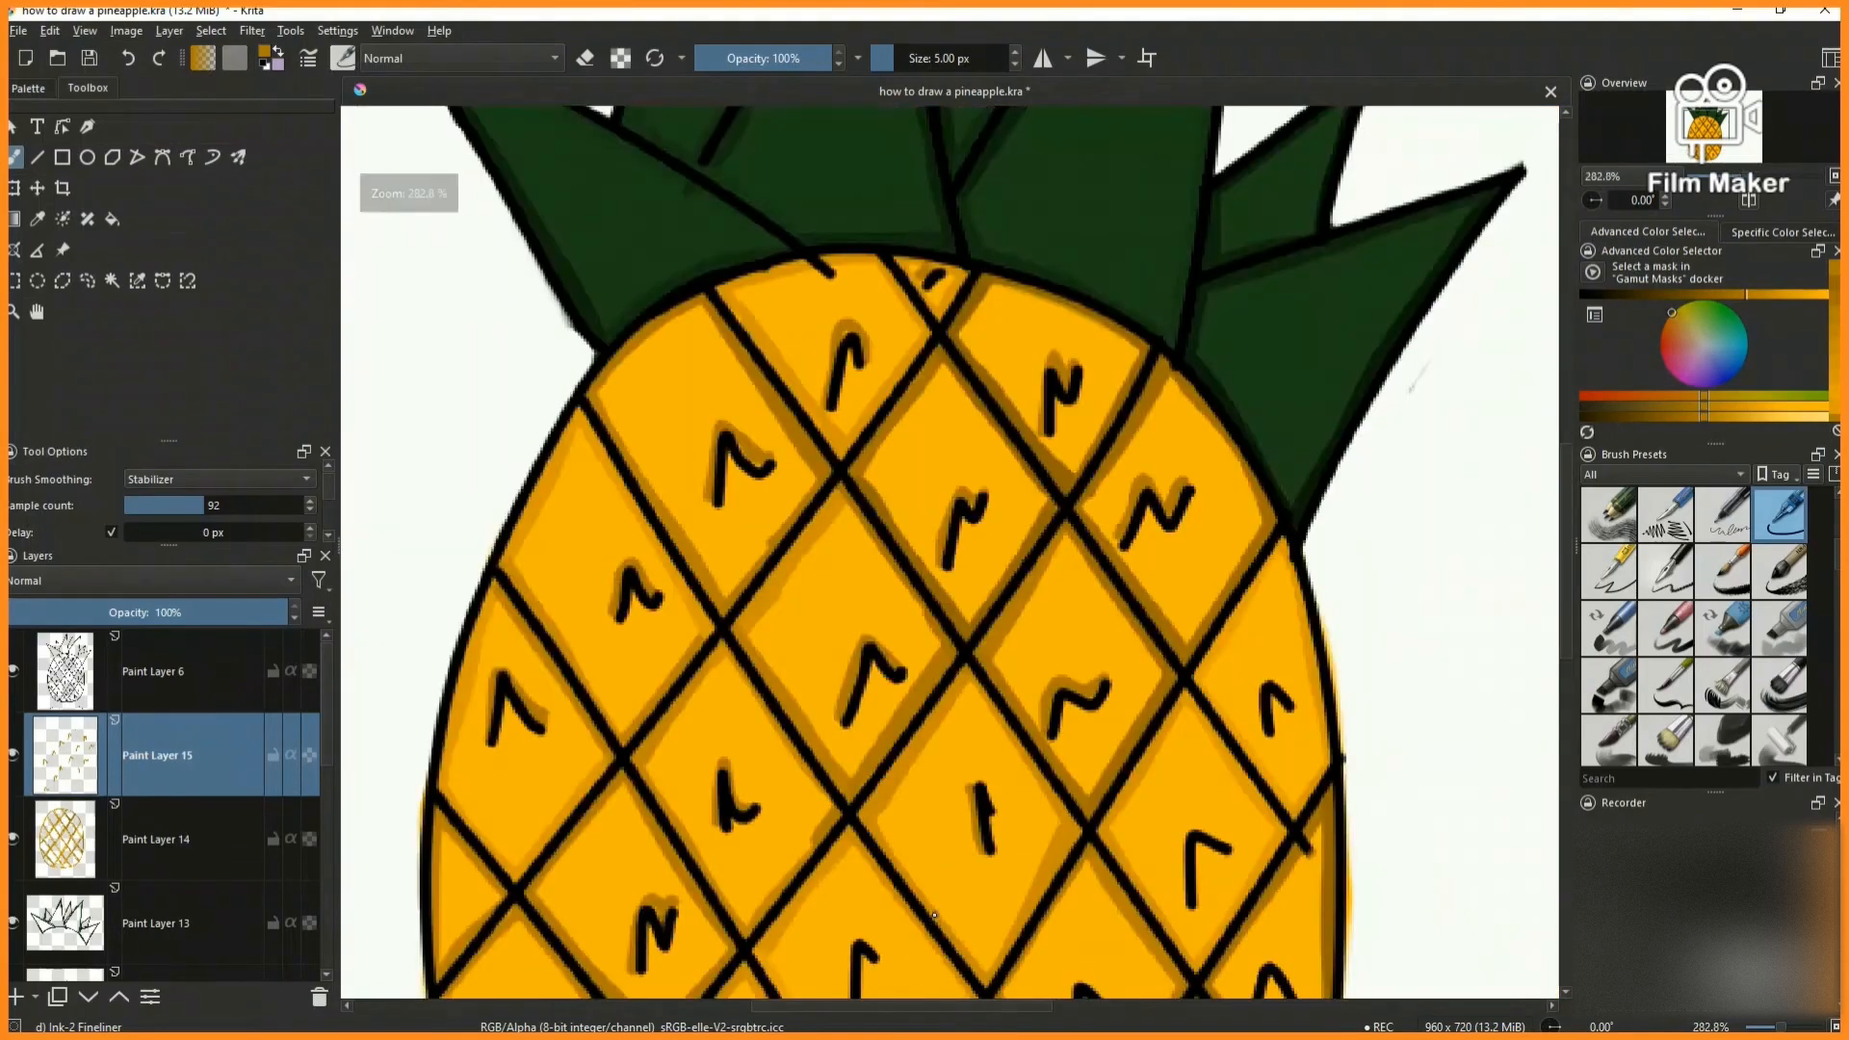
# - Shade alongside the tall mark in the central cell and the mark in the cell beneath it
pyautogui.scroll(6, 717, 462)
pyautogui.moveTo(717, 298); pyautogui.dragTo(715, 520)
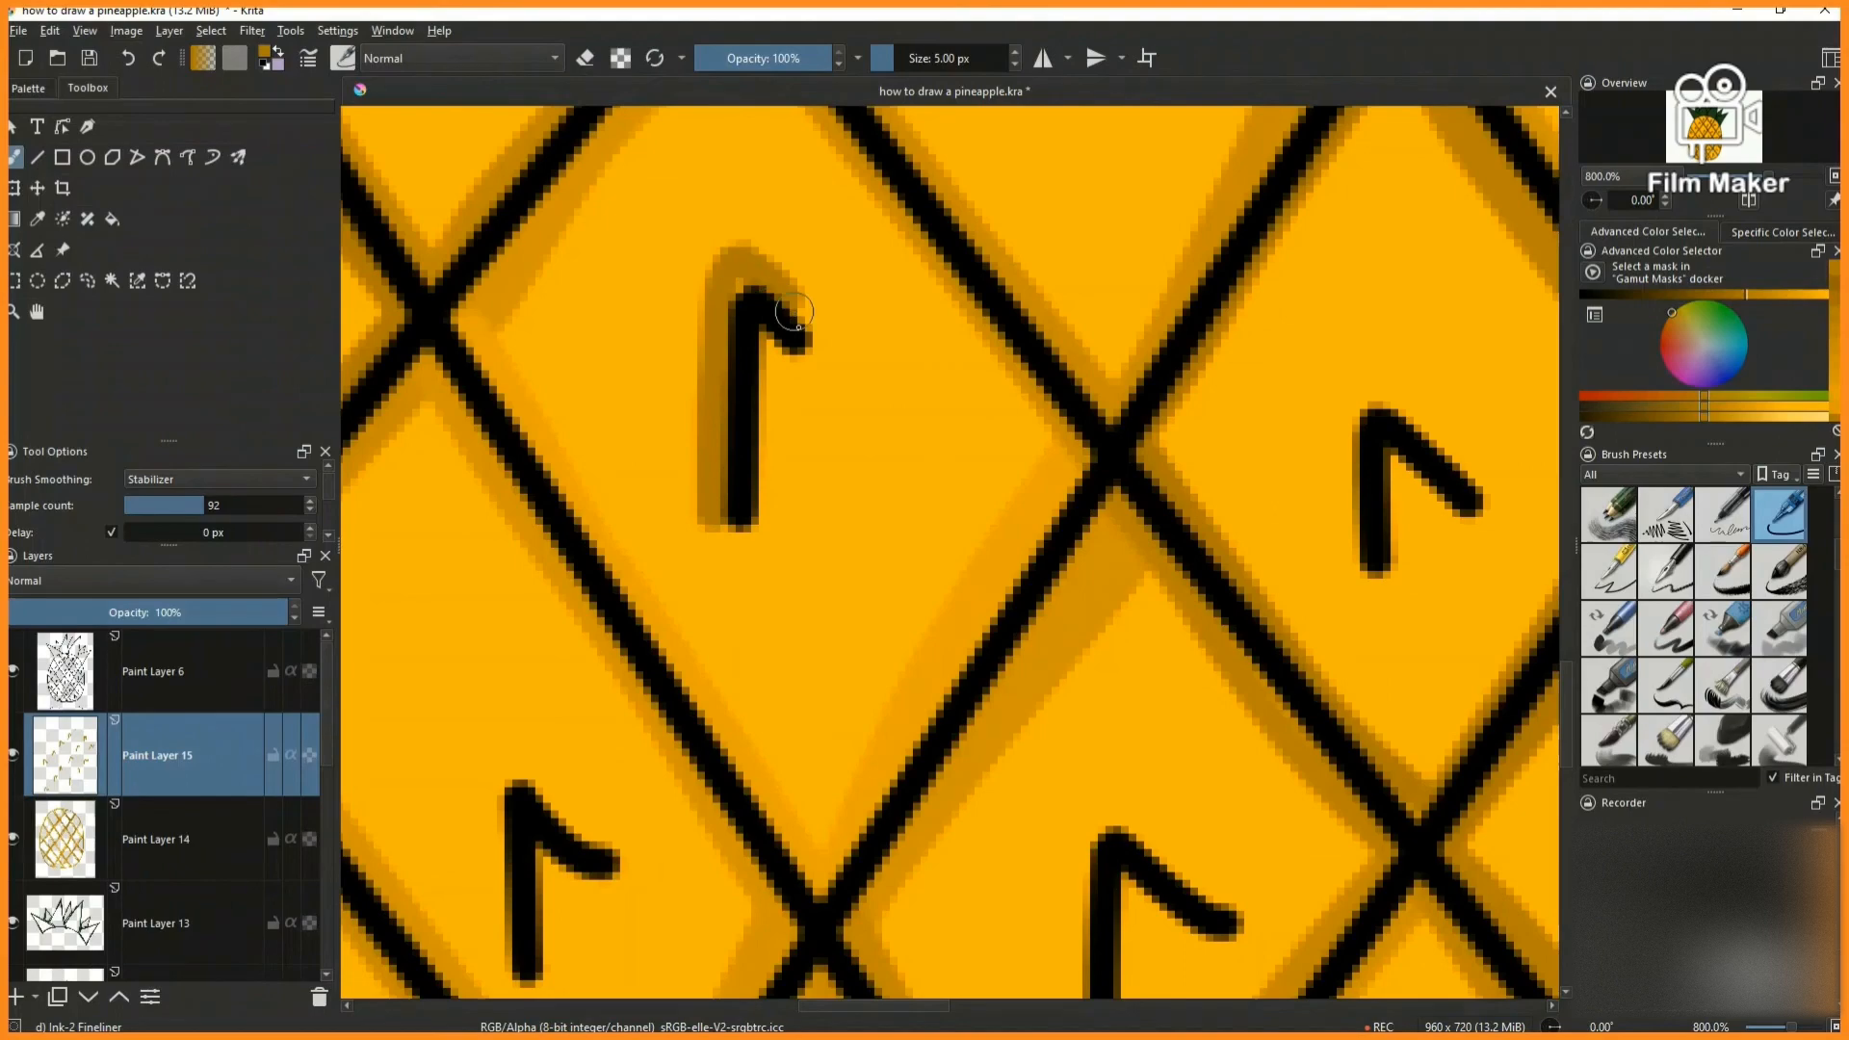
pyautogui.scroll(-5, 807, 332)
pyautogui.scroll(5, 807, 385)
pyautogui.scroll(-5, 610, 609)
pyautogui.moveTo(524, 730)
pyautogui.mouseDown()
pyautogui.moveTo(611, 609)
pyautogui.moveTo(532, 511)
pyautogui.mouseUp()
pyautogui.scroll(5, 532, 701)
pyautogui.scroll(-5, 645, 589)
pyautogui.scroll(4, 601, 662)
# - Shade alongside the marks in the small cells near the pineapple's base in dark orange
pyautogui.moveTo(605, 669); pyautogui.dragTo(662, 566)
pyautogui.scroll(-5, 679, 616)
pyautogui.scroll(6, 747, 636)
pyautogui.moveTo(744, 634); pyautogui.dragTo(828, 527)
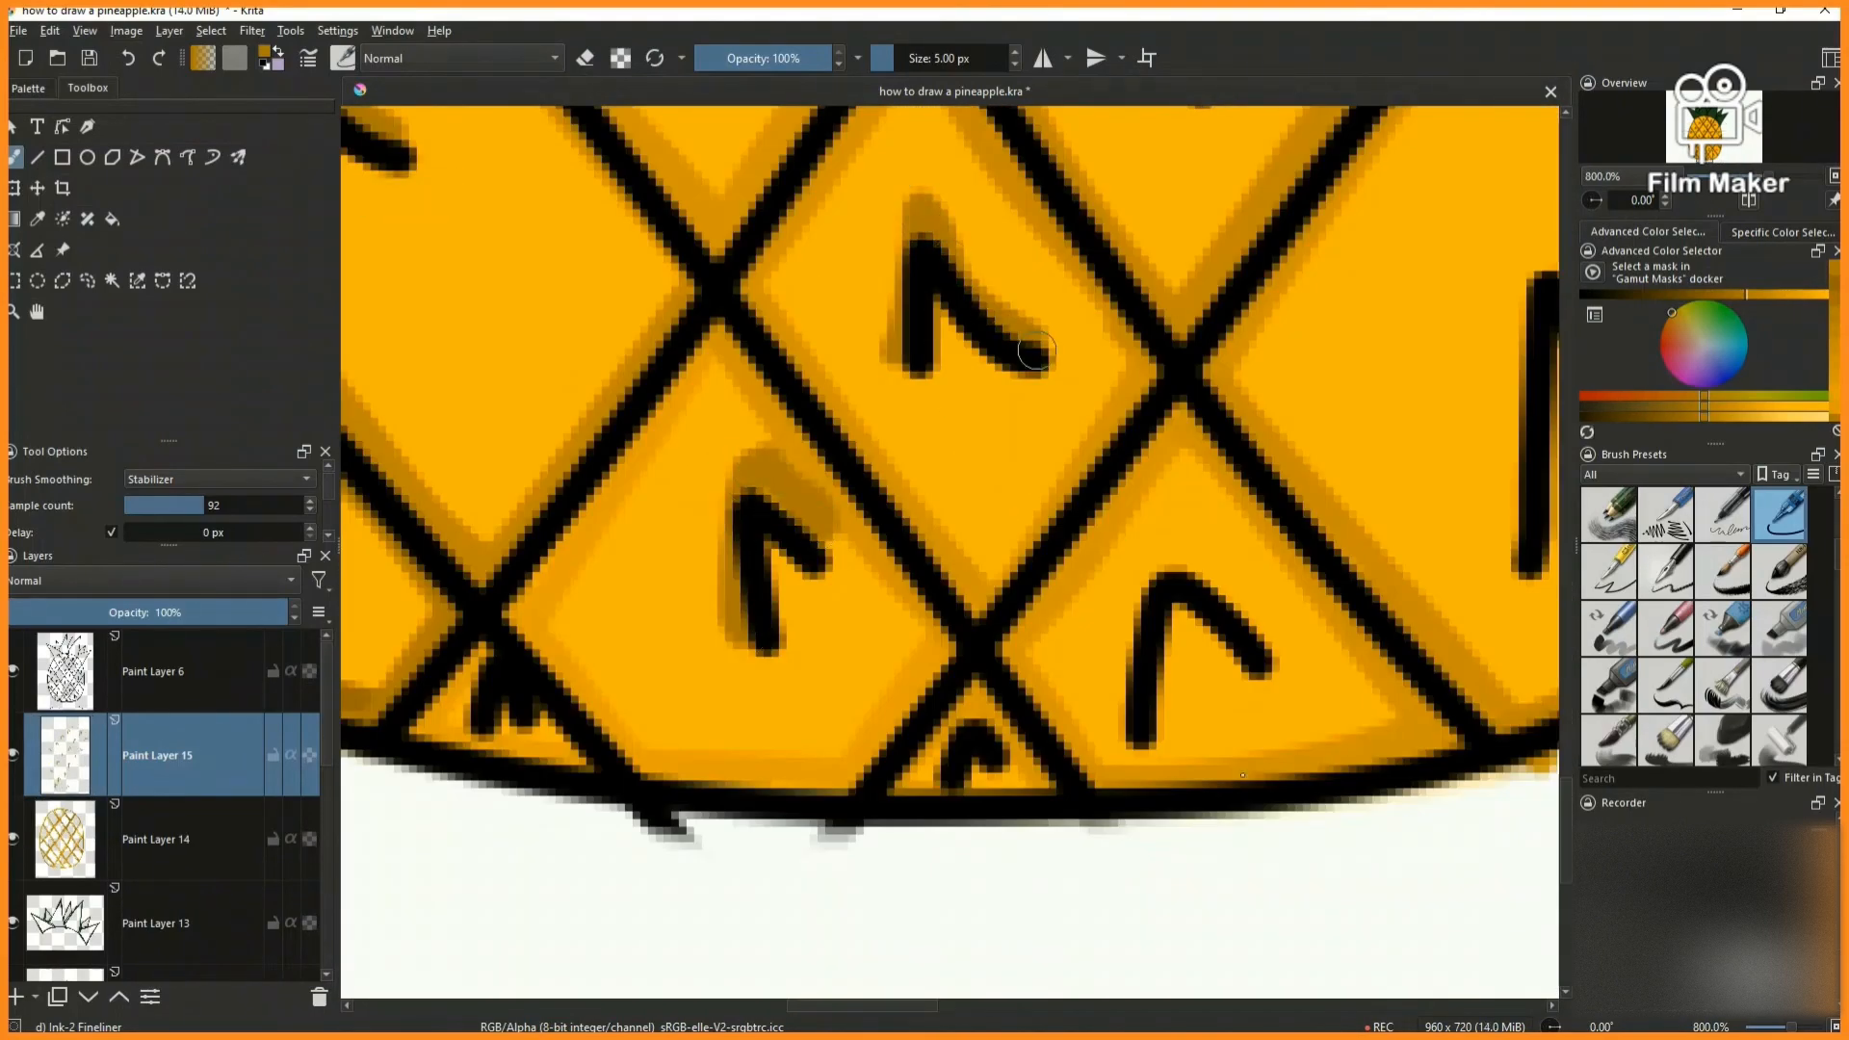
pyautogui.moveTo(1270, 644); pyautogui.dragTo(1273, 659)
pyautogui.scroll(-5, 1156, 724)
pyautogui.scroll(5, 824, 722)
# - Shade alongside the remaining marks in the lower-right cells and along the pineapple's right edge
pyautogui.moveTo(808, 771)
pyautogui.mouseDown()
pyautogui.moveTo(840, 570)
pyautogui.moveTo(952, 618)
pyautogui.mouseUp()
pyautogui.scroll(-1, 915, 570)
pyautogui.moveTo(1049, 331); pyautogui.dragTo(1122, 313)
pyautogui.scroll(-3, 1173, 795)
pyautogui.scroll(3, 1177, 840)
pyautogui.moveTo(1056, 936)
pyautogui.mouseDown()
pyautogui.moveTo(1083, 729)
pyautogui.moveTo(1313, 631)
pyautogui.mouseUp()
pyautogui.scroll(-3, 1154, 763)
pyautogui.scroll(4, 1251, 534)
pyautogui.scroll(-6, 1313, 632)
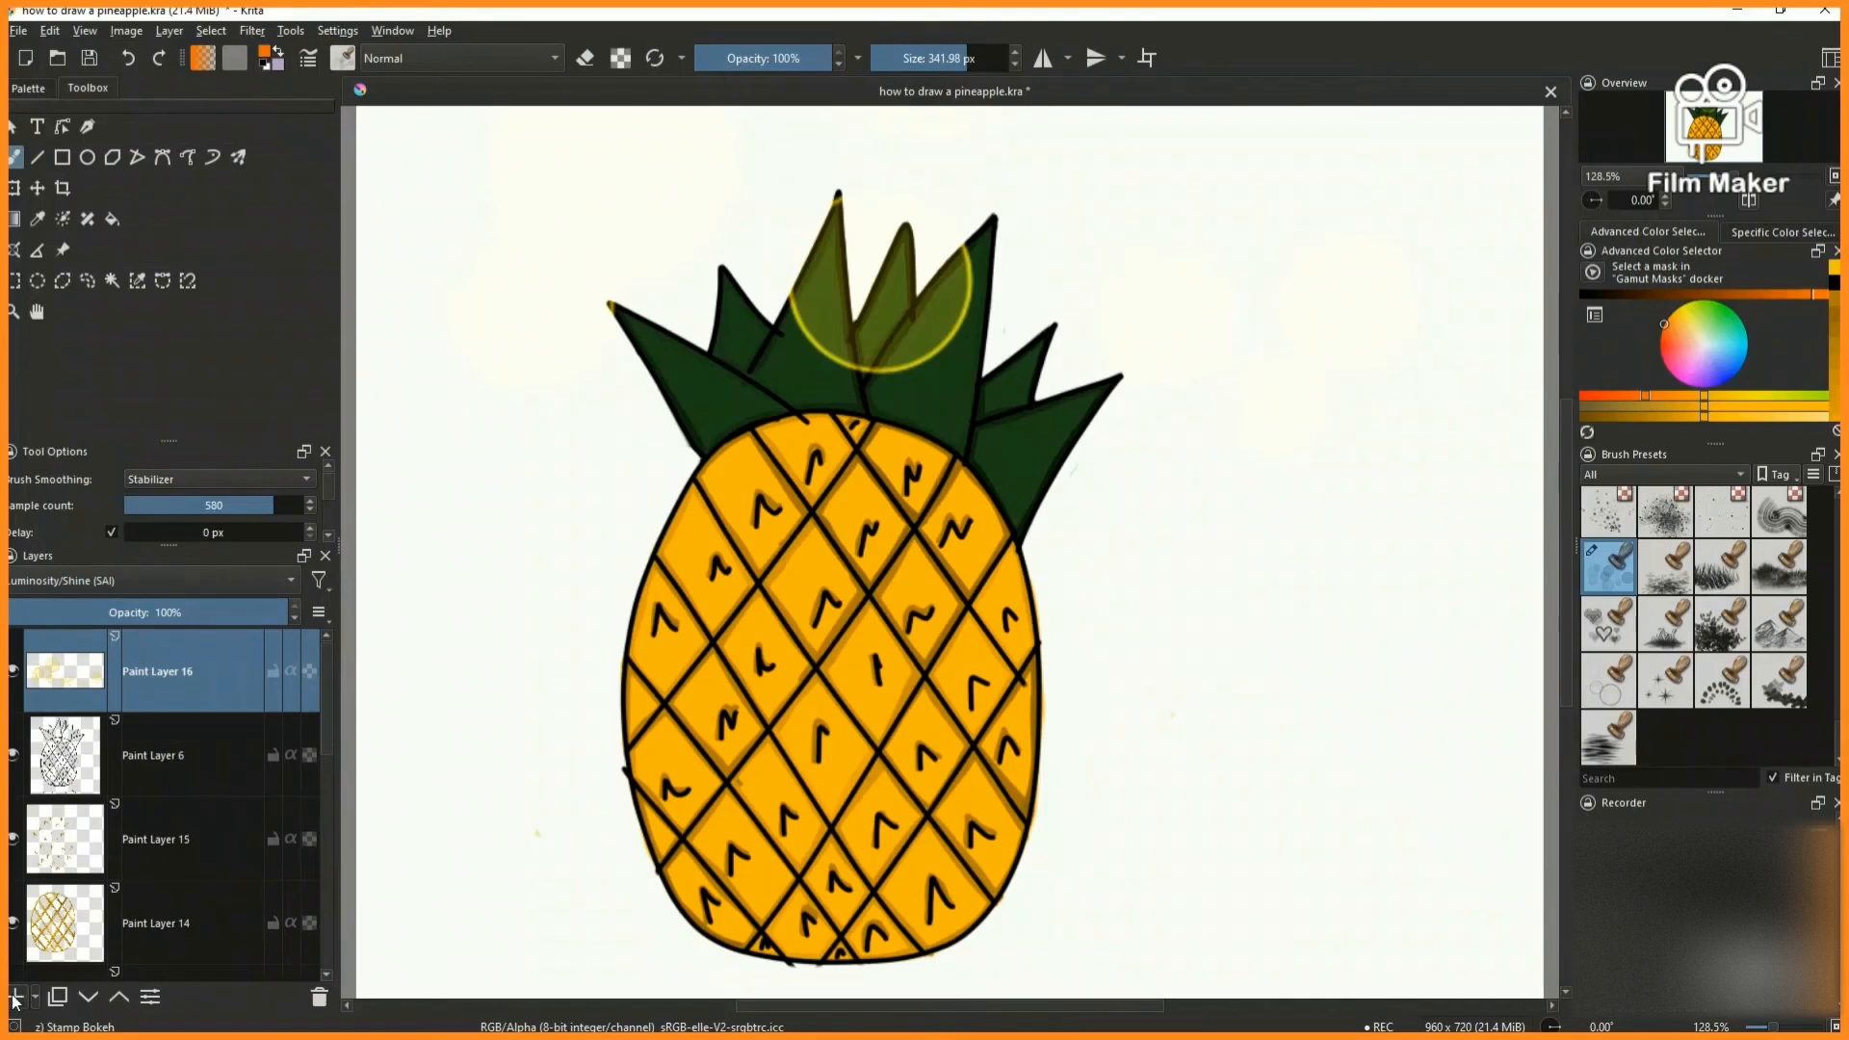
# - Stamp orange circles on new layers with the 341.98 px Stamp Bokeh brush and set Paint Layer 18's blending to Luminosity/Shine (SAI)
pyautogui.click(16, 998)
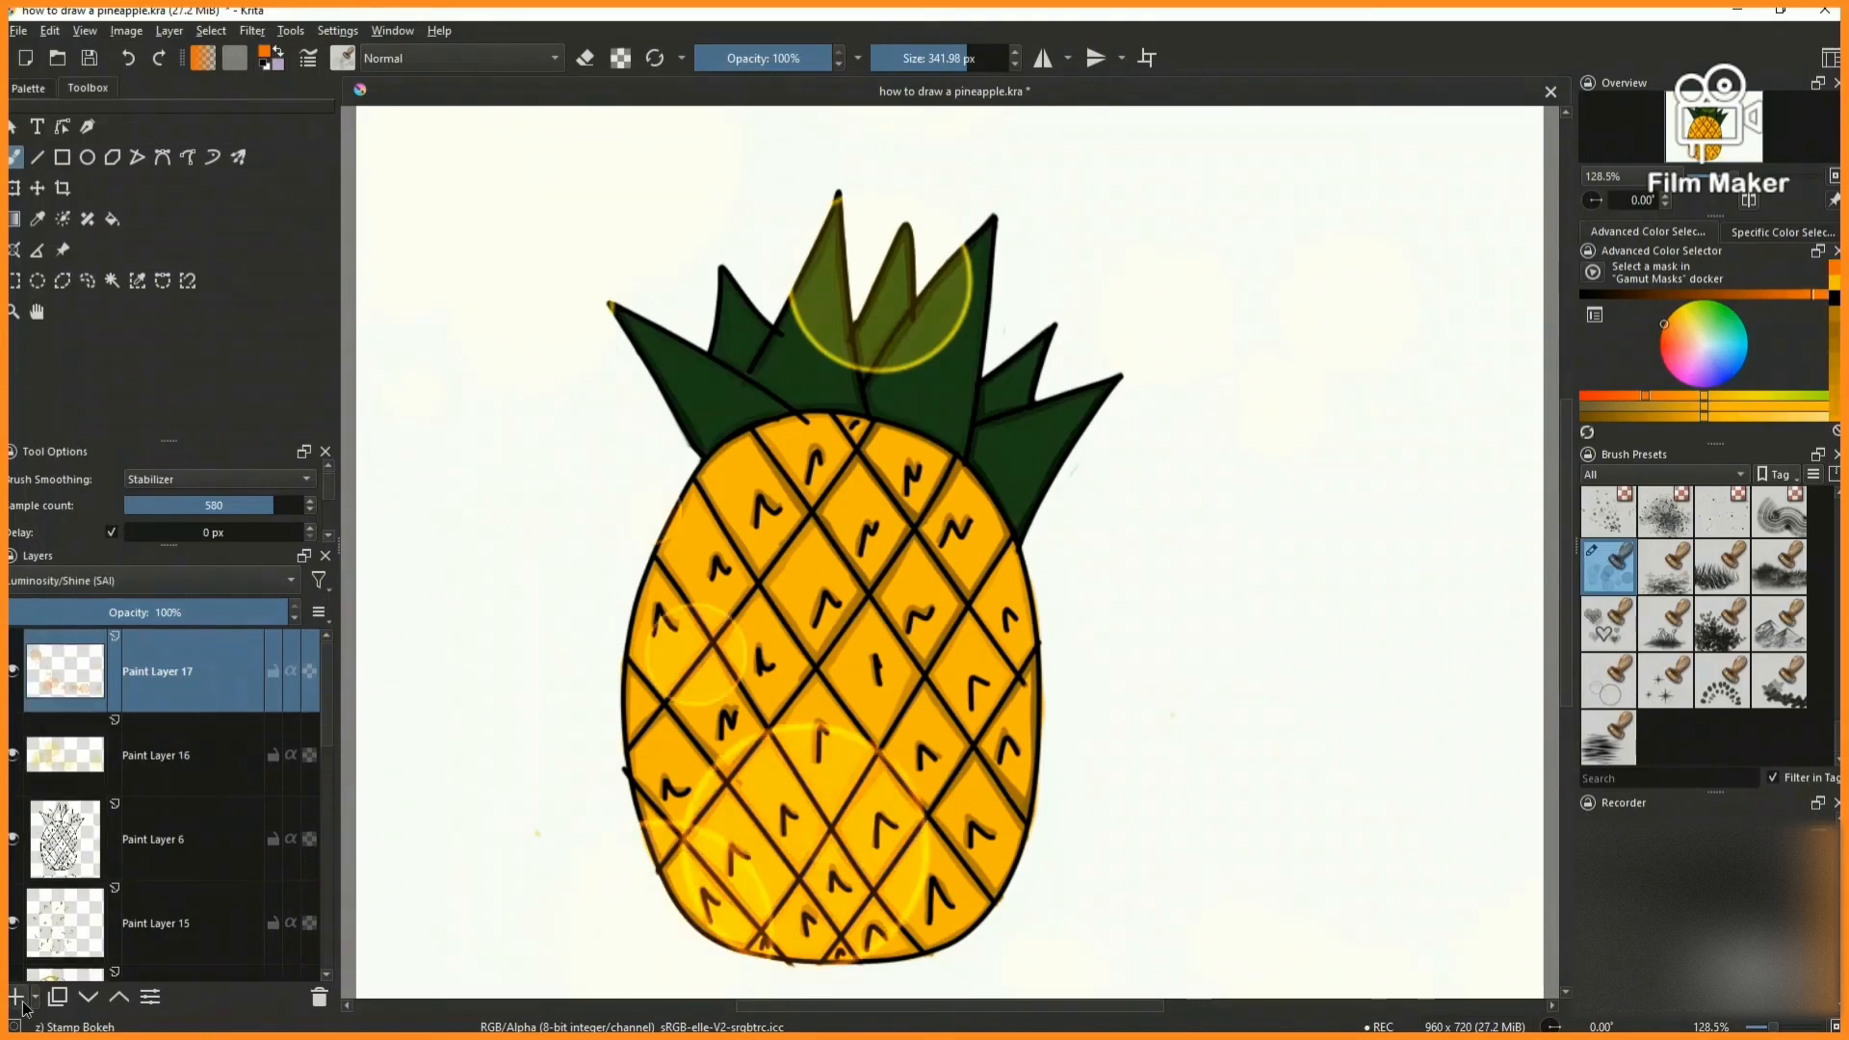
pyautogui.click(15, 997)
pyautogui.moveTo(385, 525)
pyautogui.mouseDown()
pyautogui.moveTo(1197, 578)
pyautogui.moveTo(1483, 655)
pyautogui.mouseUp()
pyautogui.click(144, 581)
pyautogui.click(133, 560)
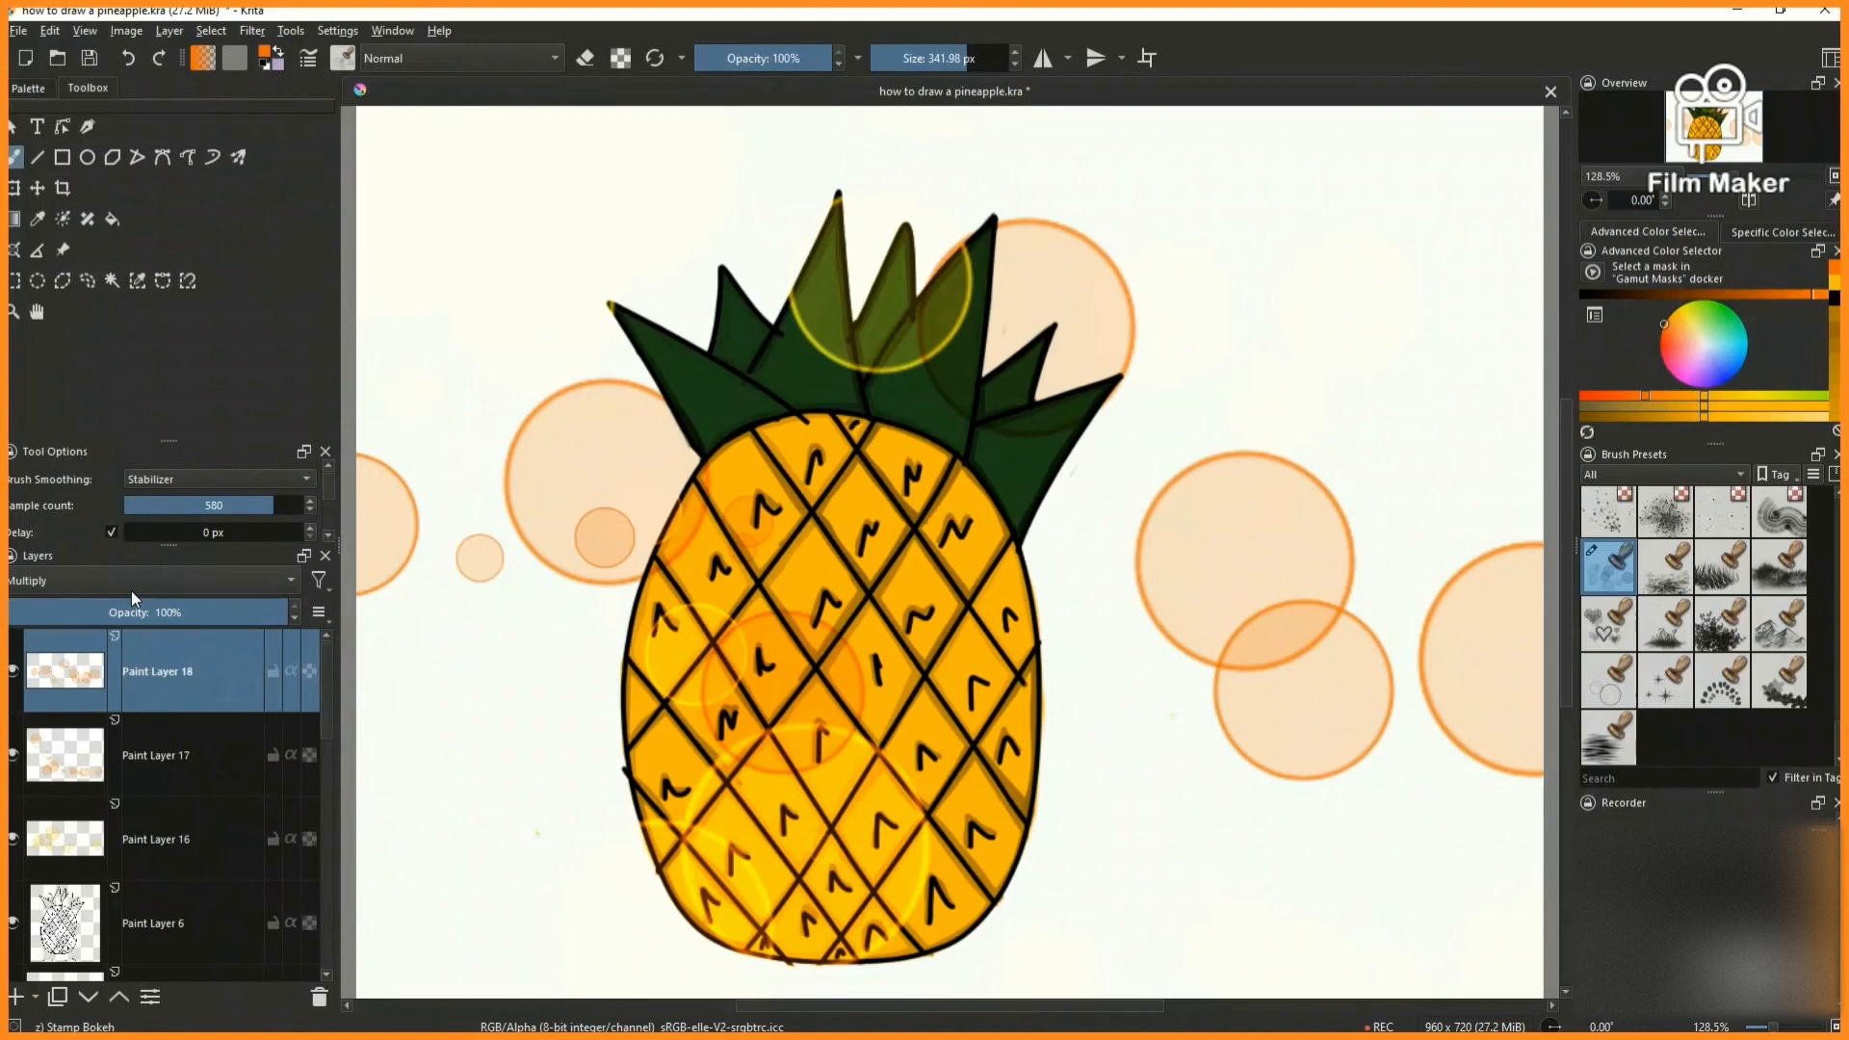
pyautogui.click(135, 581)
pyautogui.click(133, 567)
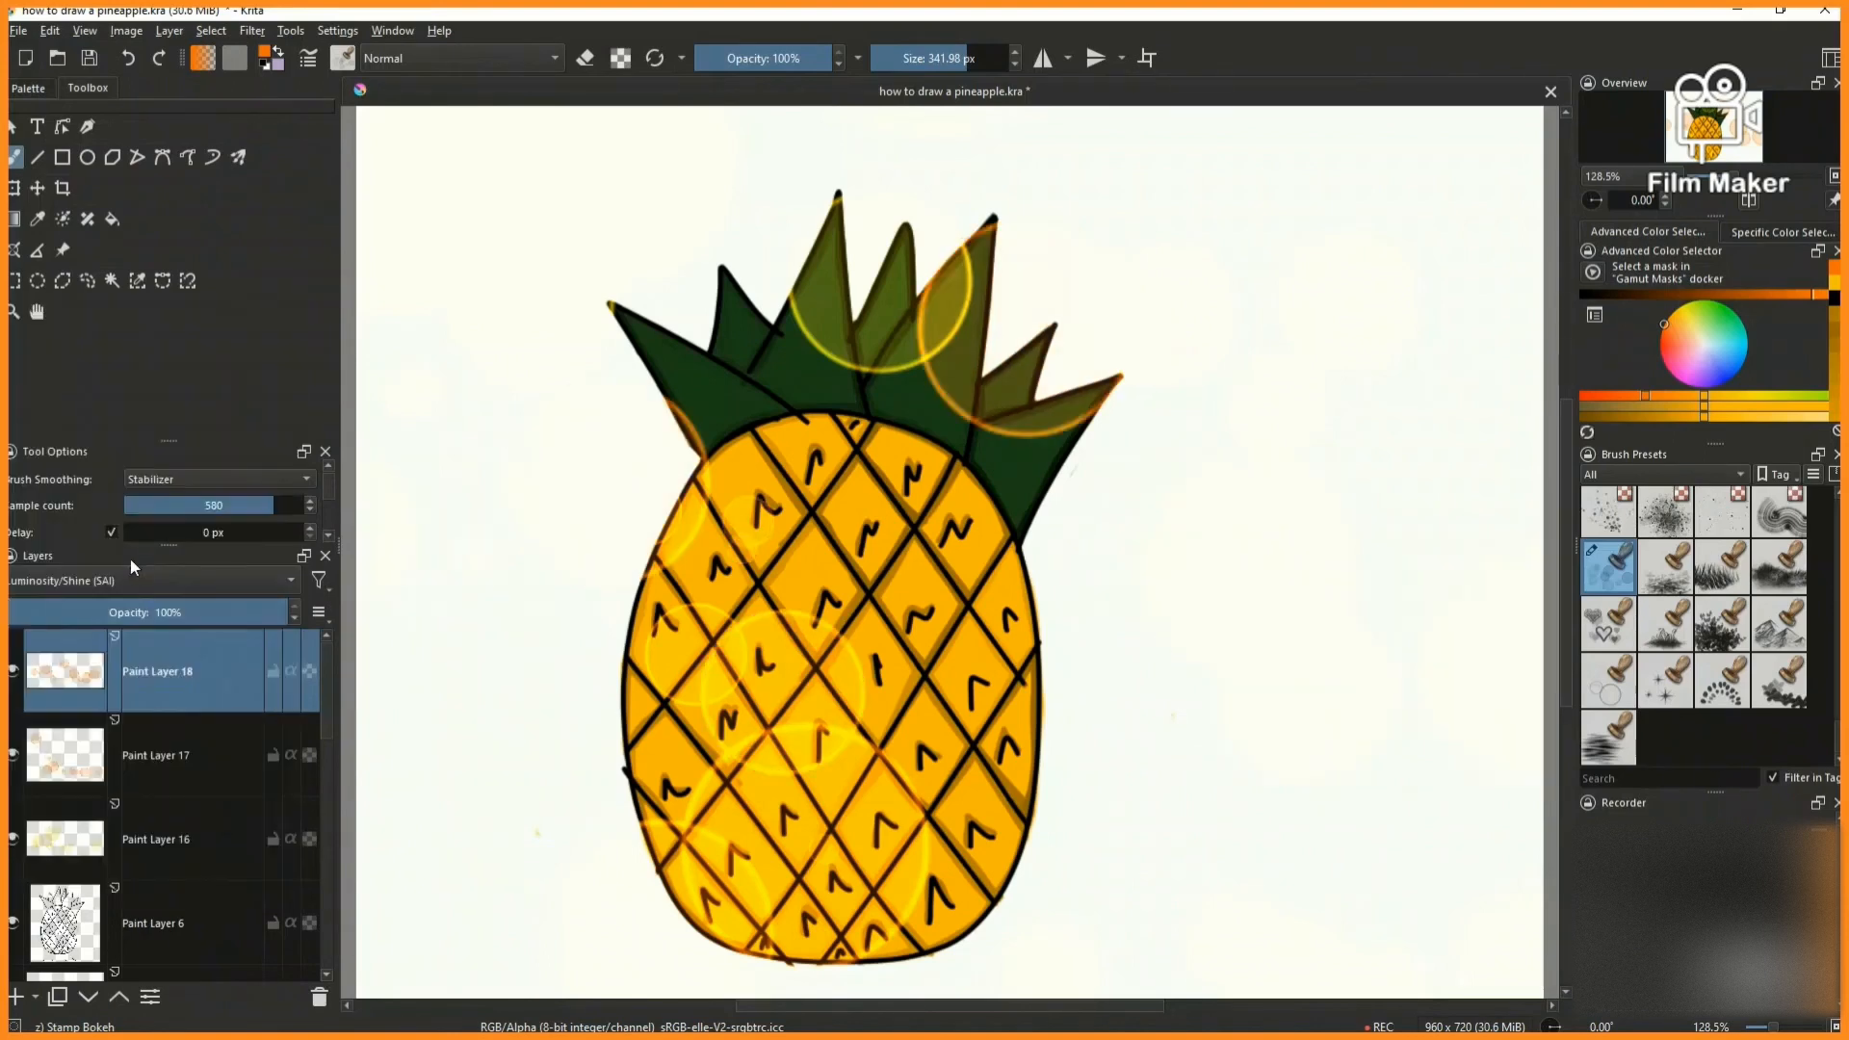
# - Stamp large yellow bokeh circles around the pineapple on new Paint Layer 19 and undo the surplus circle near the canvas's right edge
pyautogui.click(17, 998)
pyautogui.click(1834, 283)
pyautogui.moveTo(460, 334); pyautogui.dragTo(1425, 323)
pyautogui.moveTo(523, 805)
pyautogui.mouseDown()
pyautogui.moveTo(1453, 454)
pyautogui.moveTo(1396, 481)
pyautogui.mouseUp()
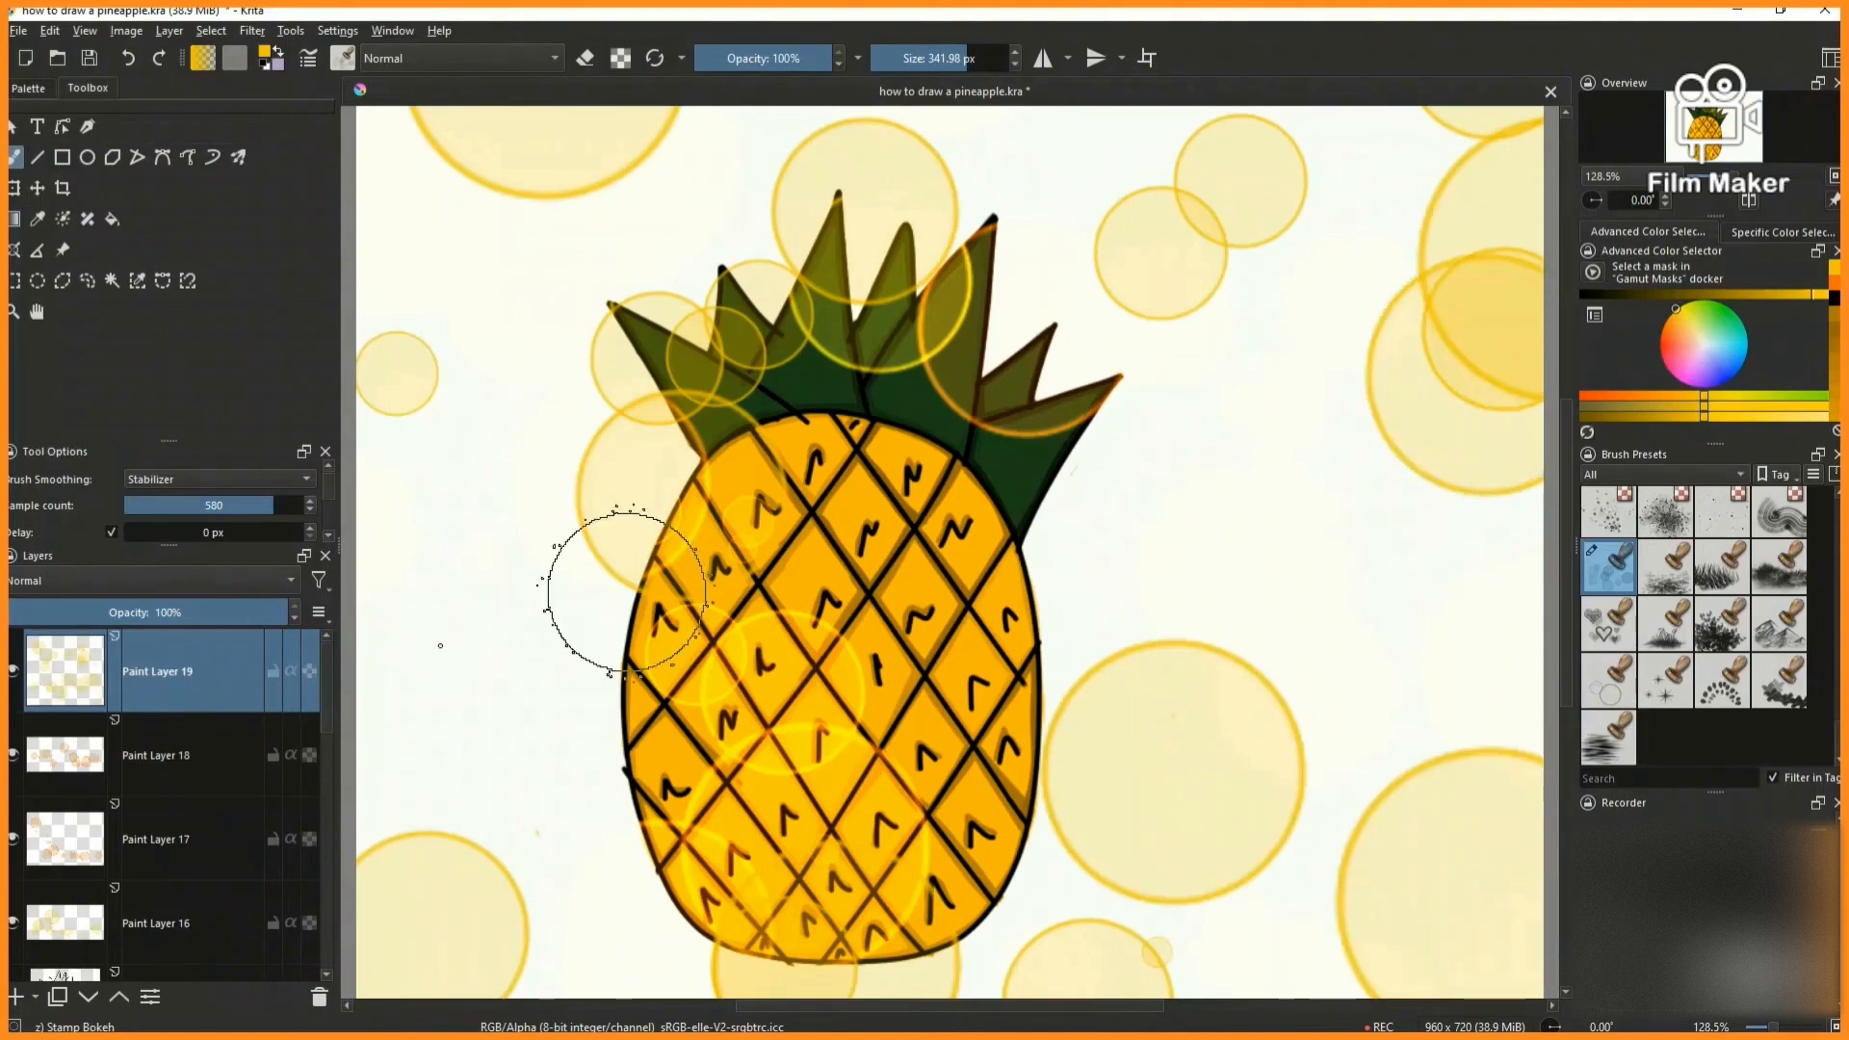
pyautogui.scroll(-2, 960, 636)
pyautogui.scroll(2, 960, 631)
pyautogui.click(128, 59)
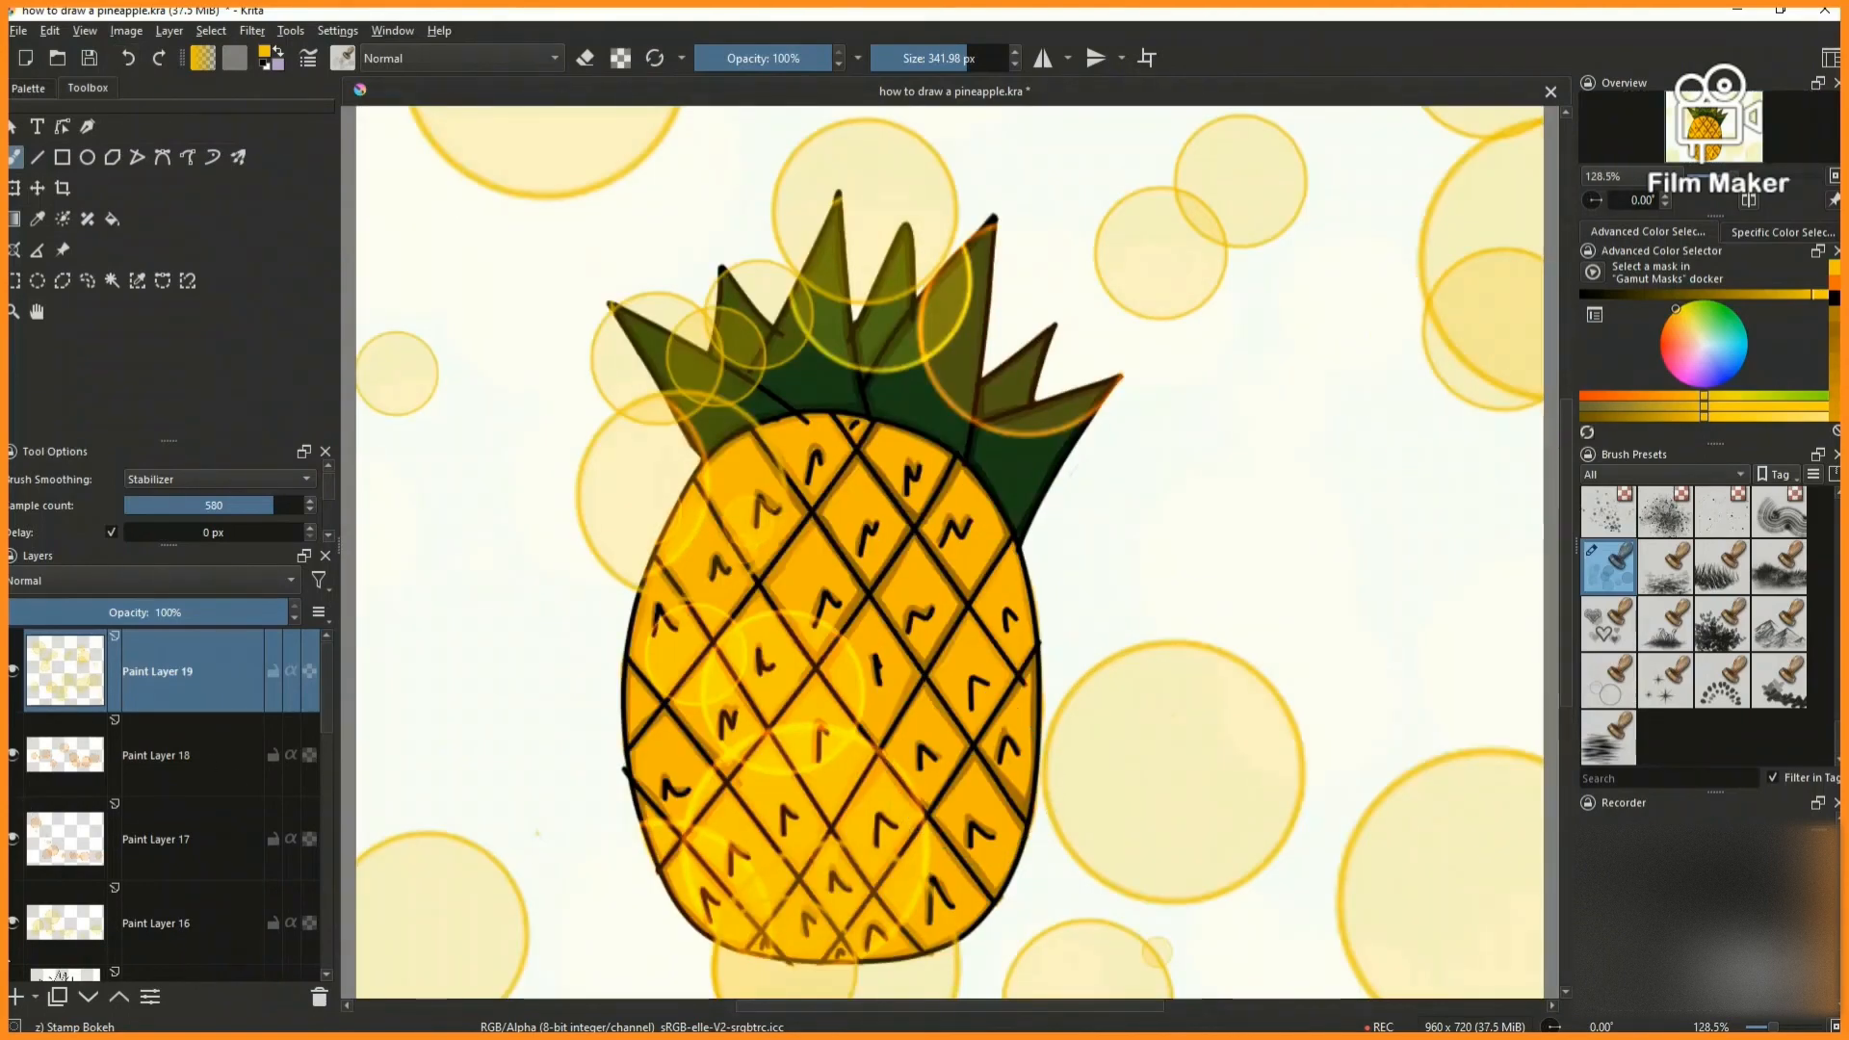
pyautogui.click(13, 923)
pyautogui.click(130, 60)
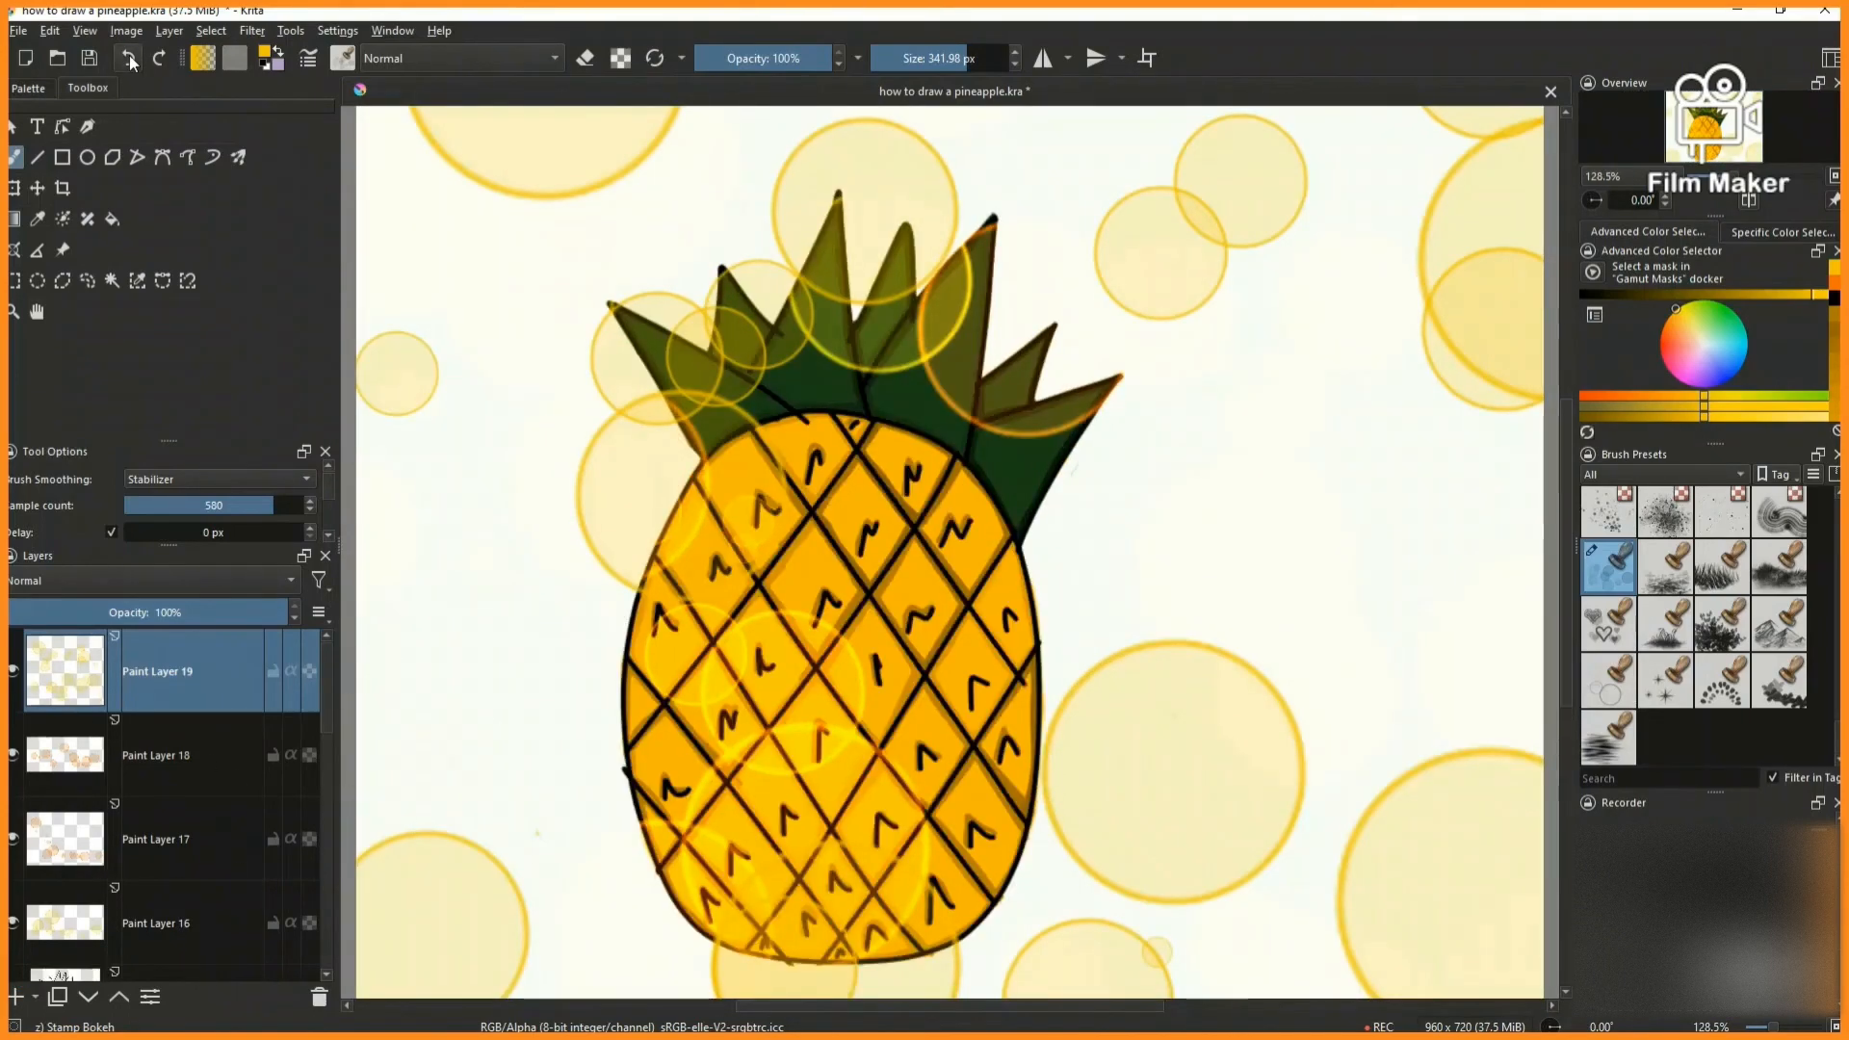
# - Stamp smaller yellow bokeh circles beside the pineapple on new Paint Layer 20 with the brush size at 144.28 px
pyautogui.click(17, 996)
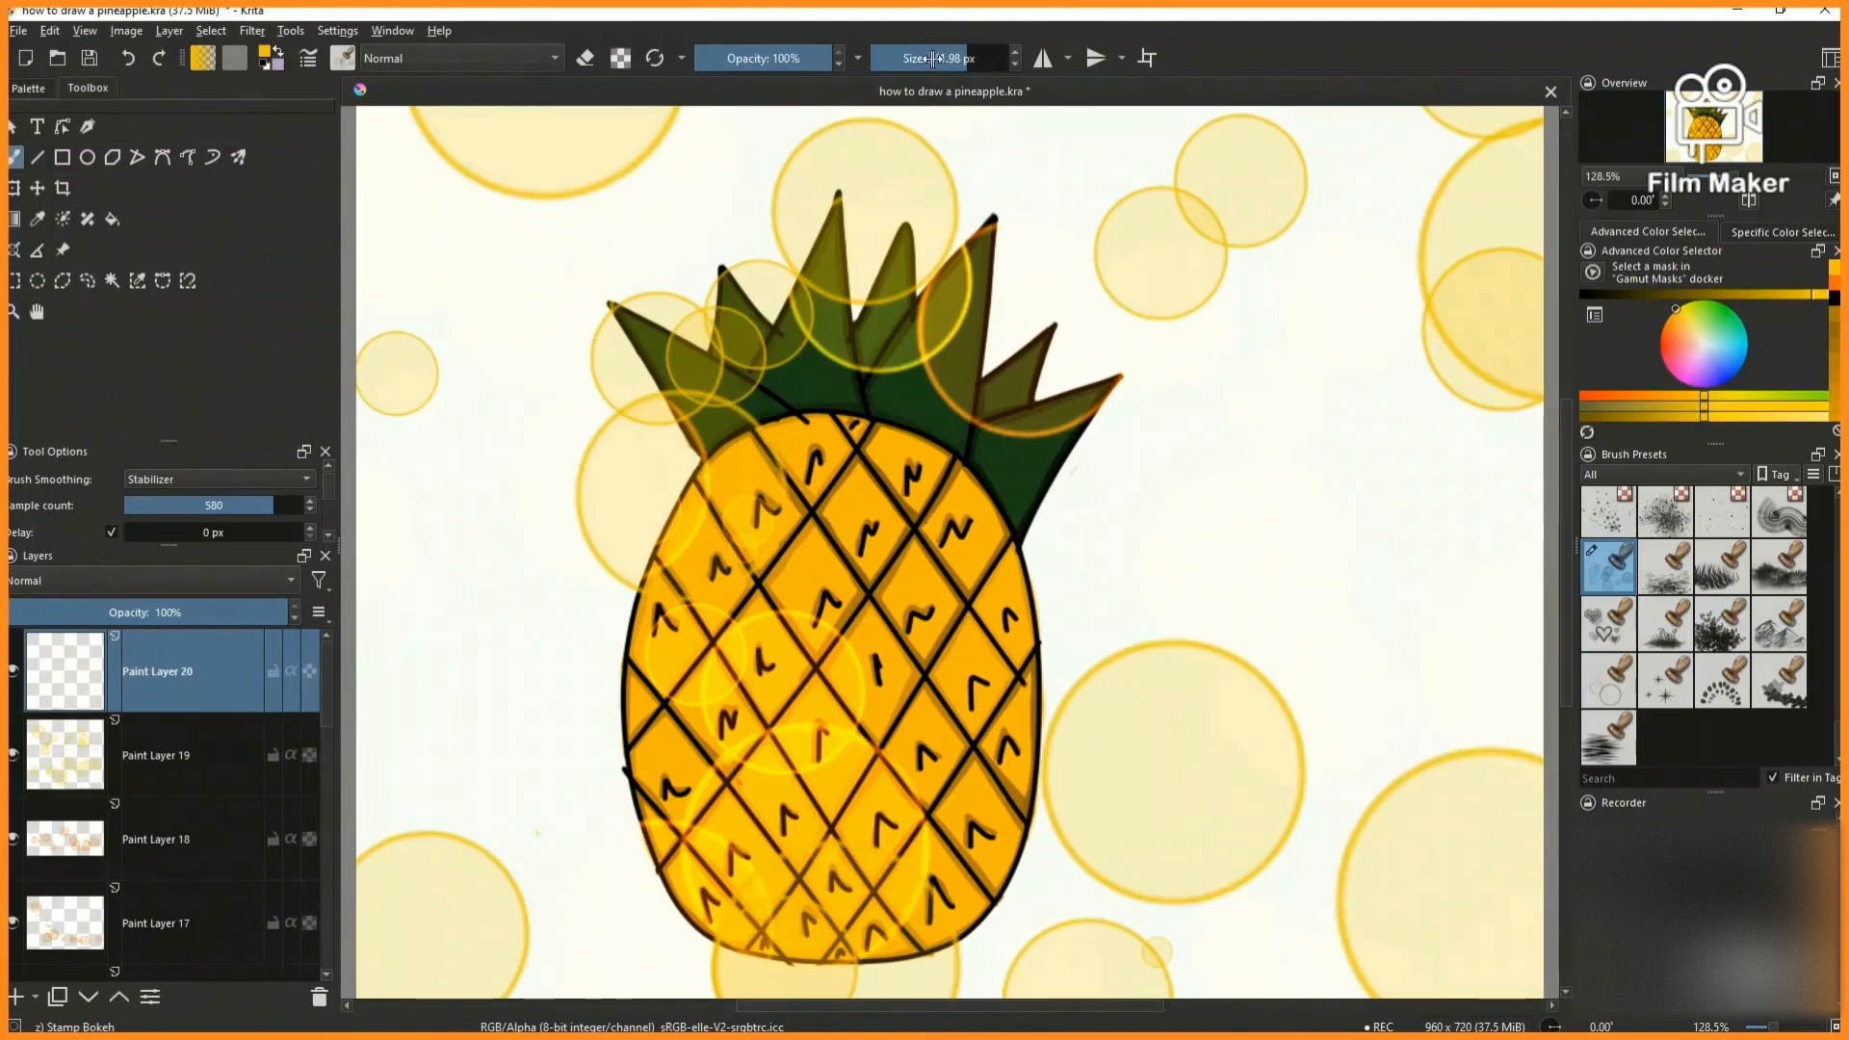
pyautogui.moveTo(381, 530); pyautogui.dragTo(610, 865)
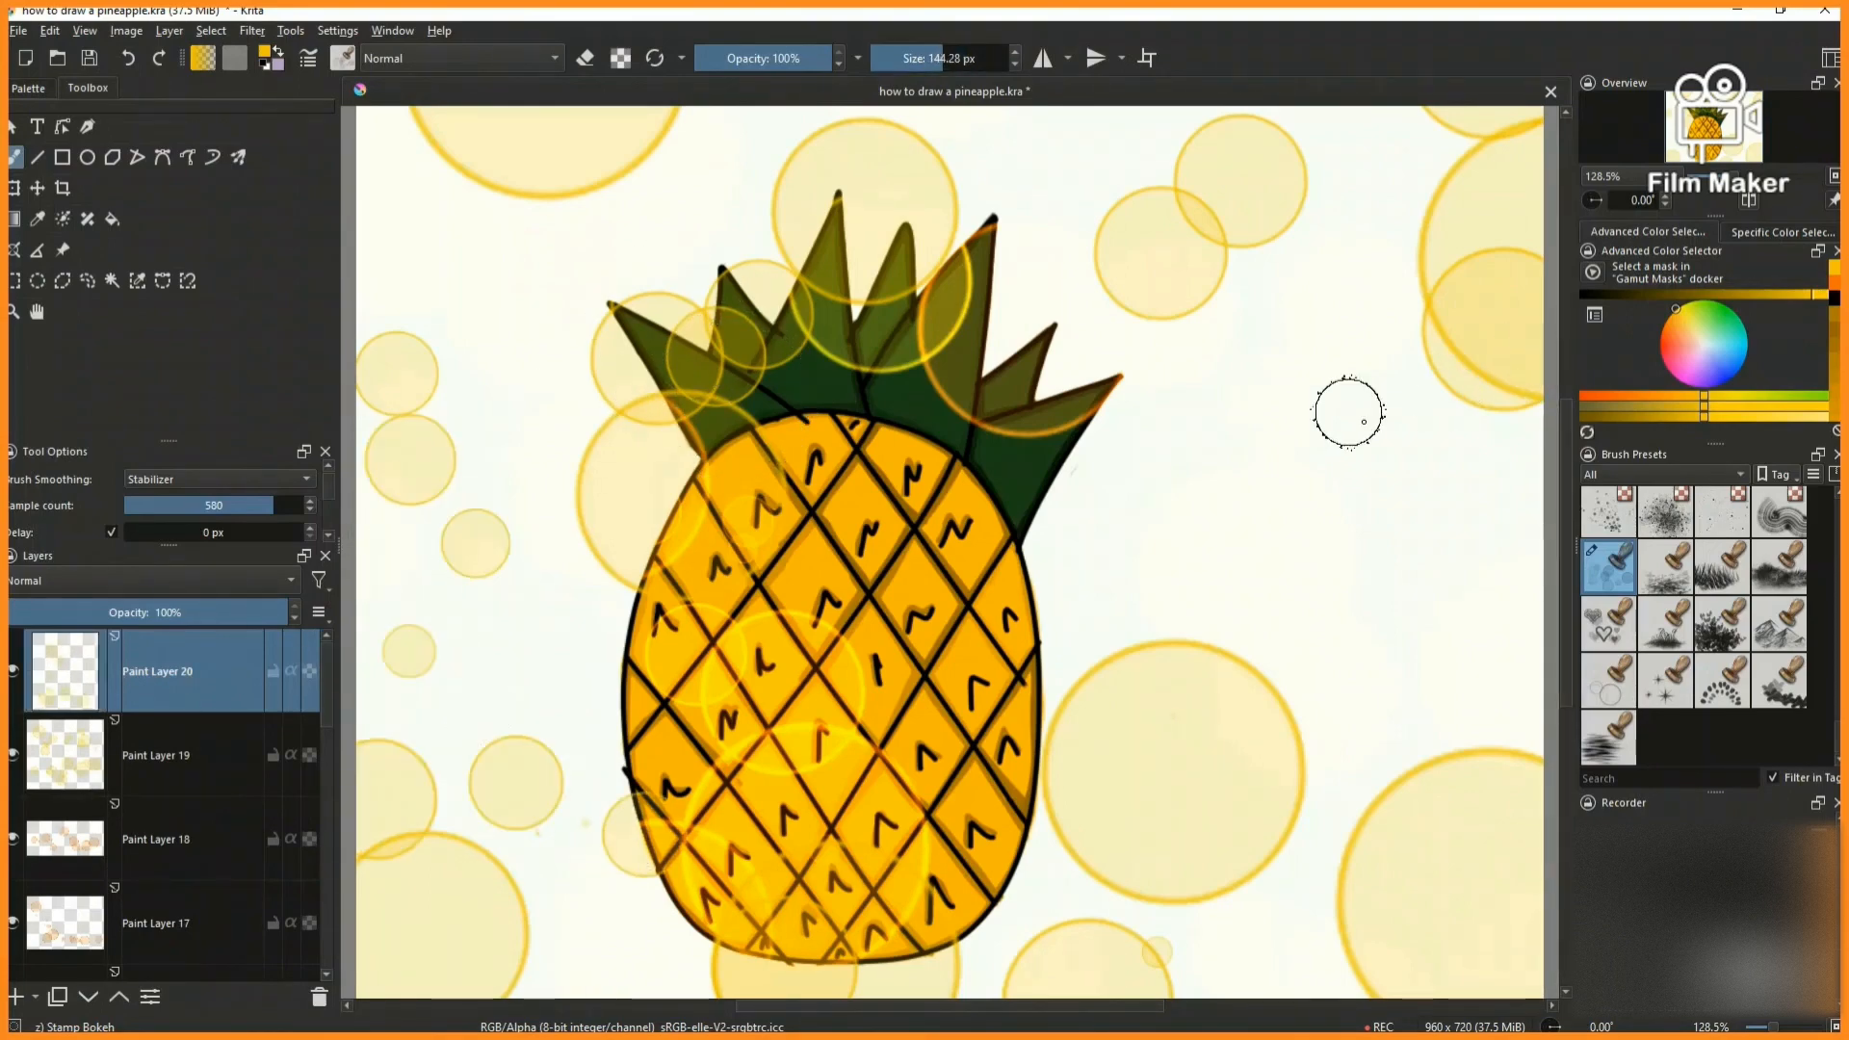
pyautogui.moveTo(1348, 412); pyautogui.dragTo(1329, 536)
pyautogui.scroll(-2, 1353, 624)
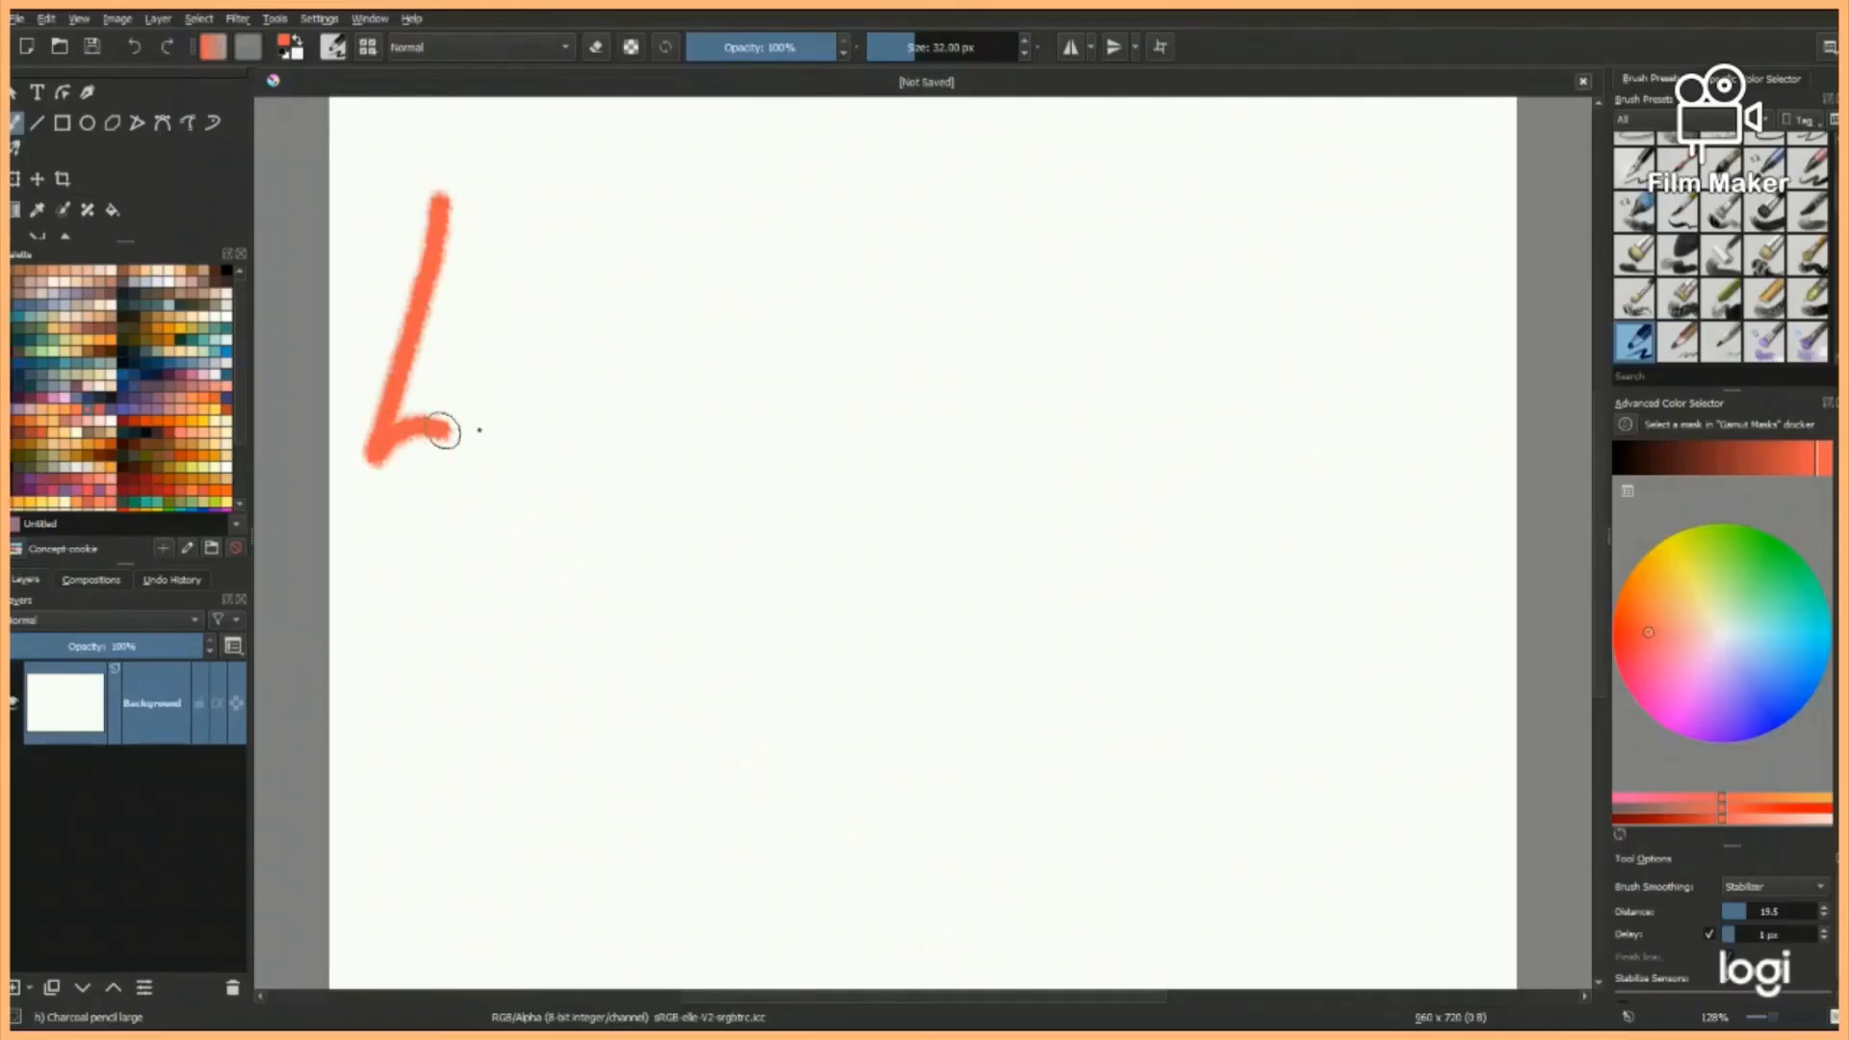
# - Handwrite "Like &" in orange on a blank canvas with the 32 px Charcoal pencil large brush
pyautogui.moveTo(442, 431); pyautogui.dragTo(484, 435)
pyautogui.moveTo(520, 344); pyautogui.dragTo(532, 420)
pyautogui.click(518, 316)
pyautogui.moveTo(598, 233); pyautogui.dragTo(549, 434)
pyautogui.moveTo(627, 325)
pyautogui.mouseDown()
pyautogui.moveTo(623, 404)
pyautogui.moveTo(660, 438)
pyautogui.mouseUp()
pyautogui.moveTo(726, 365); pyautogui.dragTo(710, 588)
pyautogui.moveTo(713, 558); pyautogui.dragTo(711, 661)
# - Handwrite "Subscribe" after the ampersand and paint a smiley face beneath the end of the word
pyautogui.moveTo(817, 604)
pyautogui.mouseDown()
pyautogui.moveTo(809, 747)
pyautogui.moveTo(761, 730)
pyautogui.mouseUp()
pyautogui.moveTo(850, 667); pyautogui.dragTo(898, 756)
pyautogui.moveTo(916, 602)
pyautogui.mouseDown()
pyautogui.moveTo(945, 731)
pyautogui.moveTo(924, 738)
pyautogui.mouseUp()
pyautogui.moveTo(1048, 683); pyautogui.dragTo(1021, 739)
pyautogui.moveTo(1147, 726); pyautogui.dragTo(1180, 641)
pyautogui.moveTo(1201, 641); pyautogui.dragTo(1201, 732)
pyautogui.click(1197, 603)
pyautogui.moveTo(1243, 577)
pyautogui.mouseDown()
pyautogui.moveTo(1288, 706)
pyautogui.moveTo(1345, 726)
pyautogui.mouseUp()
pyautogui.click(1382, 760)
pyautogui.click(1427, 752)
pyautogui.moveTo(1296, 782); pyautogui.dragTo(1487, 784)
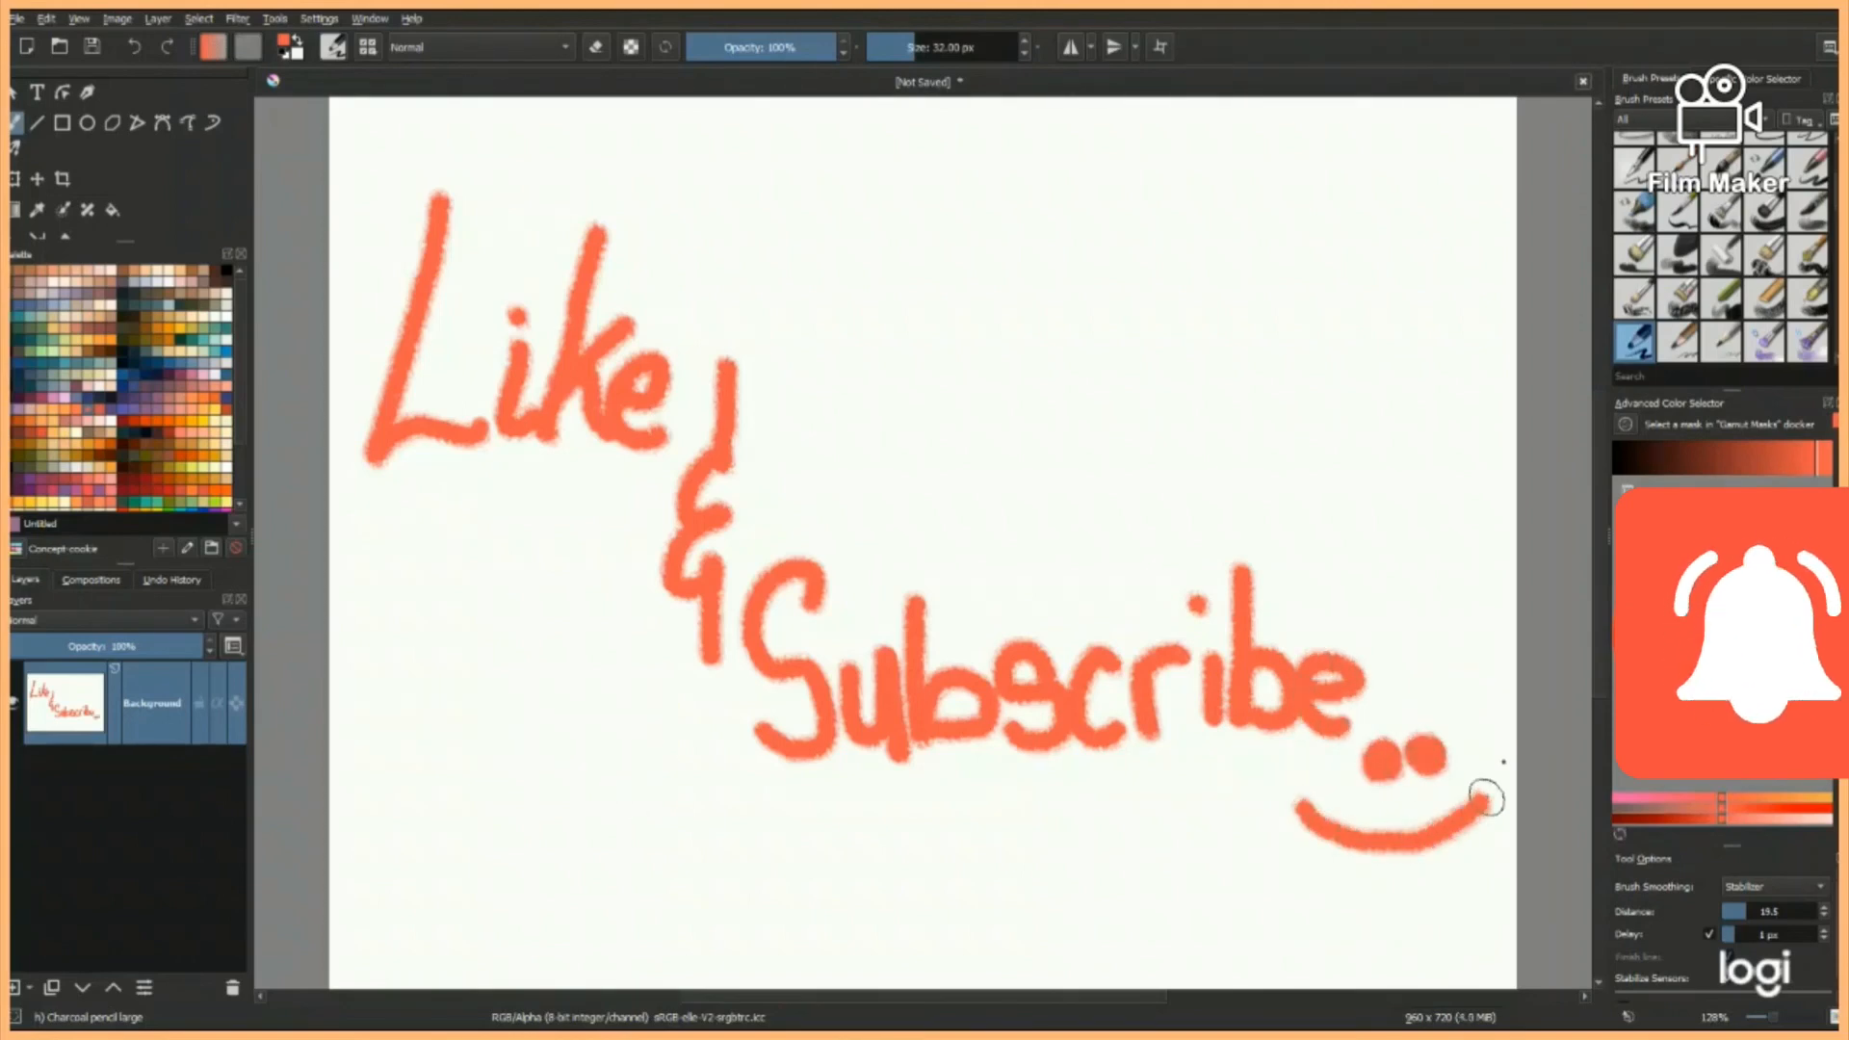
# - Handwrite "Thanks" in orange across the upper part of a blank canvas
pyautogui.moveTo(416, 218); pyautogui.dragTo(617, 221)
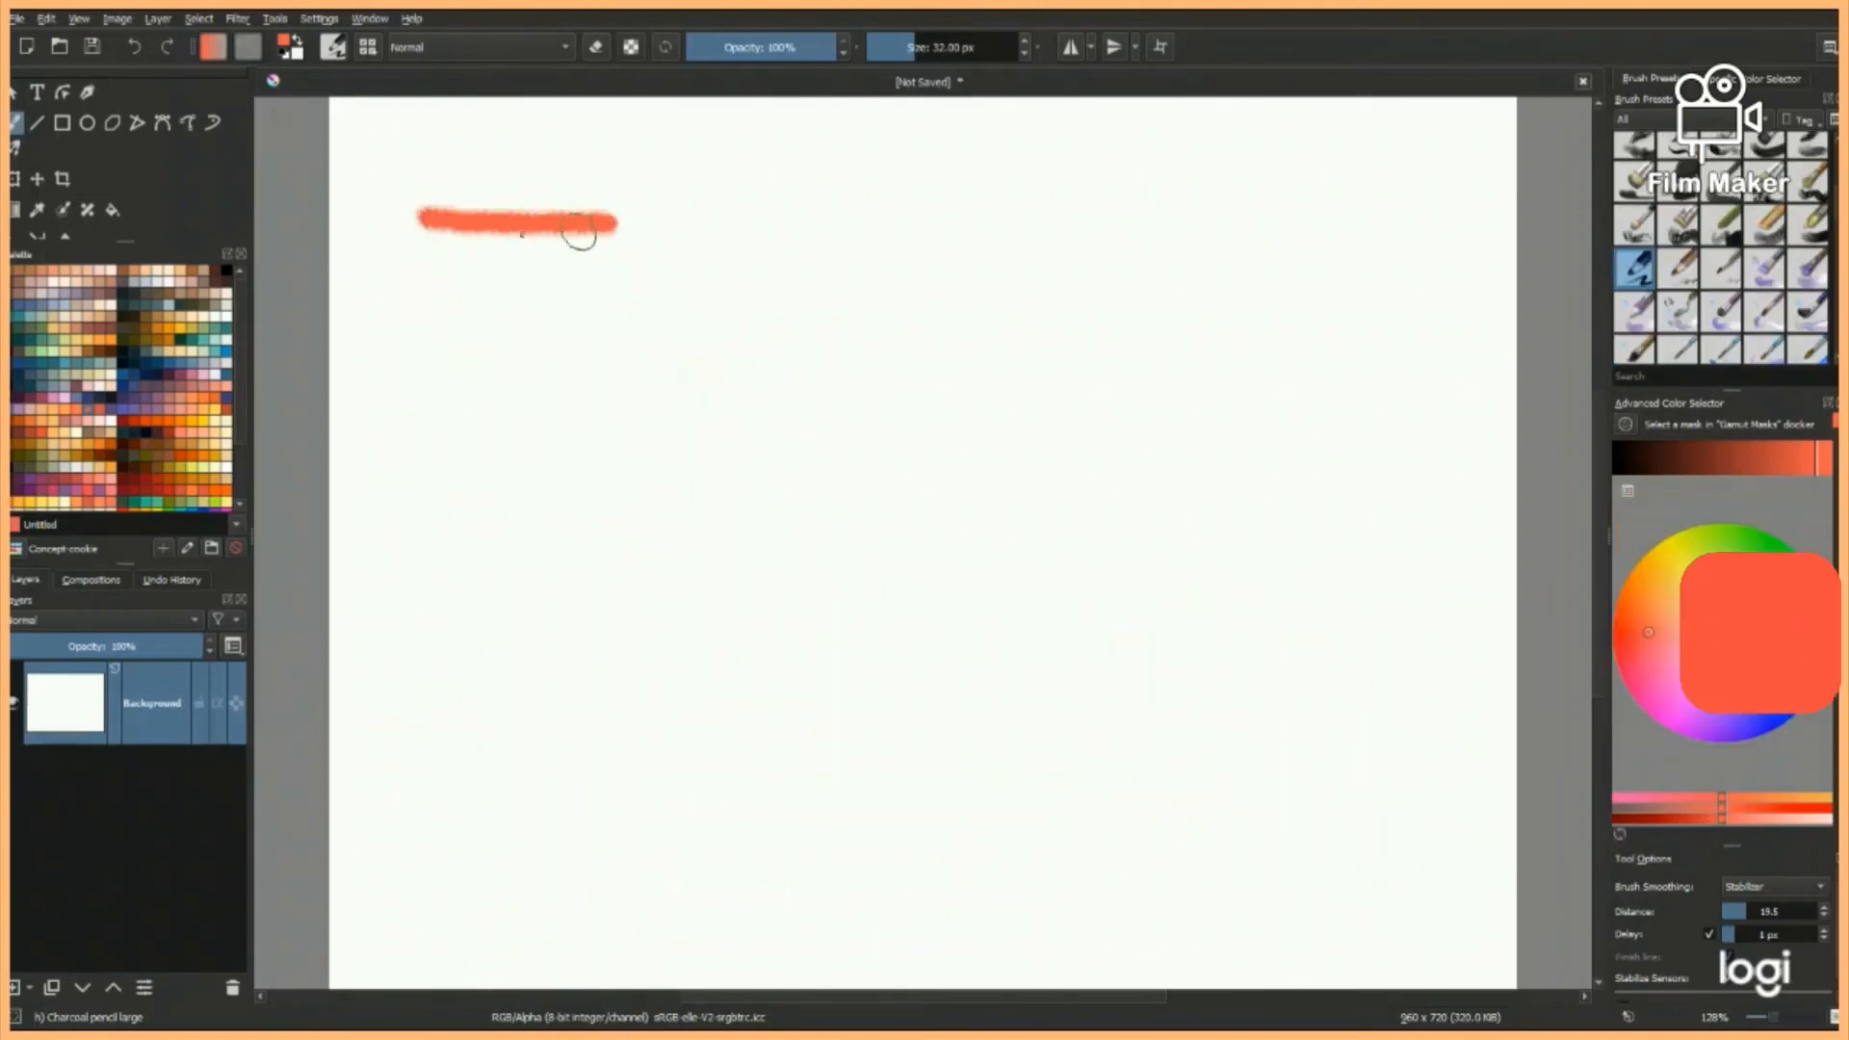
pyautogui.moveTo(503, 224); pyautogui.dragTo(502, 458)
pyautogui.moveTo(612, 228)
pyautogui.mouseDown()
pyautogui.moveTo(654, 422)
pyautogui.moveTo(887, 408)
pyautogui.mouseUp()
pyautogui.moveTo(975, 236); pyautogui.dragTo(925, 424)
pyautogui.moveTo(1007, 279)
pyautogui.mouseDown()
pyautogui.moveTo(949, 379)
pyautogui.moveTo(1007, 414)
pyautogui.mouseUp()
# - Handwrite "for watching" beneath "Thanks" and add a smiley face beside the last word
pyautogui.moveTo(679, 453); pyautogui.dragTo(624, 609)
pyautogui.moveTo(592, 537); pyautogui.dragTo(679, 532)
pyautogui.moveTo(718, 510); pyautogui.dragTo(751, 556)
pyautogui.moveTo(546, 673); pyautogui.dragTo(664, 671)
pyautogui.moveTo(741, 674)
pyautogui.mouseDown()
pyautogui.moveTo(723, 694)
pyautogui.moveTo(756, 771)
pyautogui.mouseUp()
pyautogui.moveTo(809, 605)
pyautogui.mouseDown()
pyautogui.moveTo(787, 701)
pyautogui.moveTo(945, 694)
pyautogui.moveTo(982, 648)
pyautogui.moveTo(1168, 694)
pyautogui.moveTo(1174, 848)
pyautogui.mouseUp()
pyautogui.click(1295, 765)
pyautogui.click(1362, 759)
pyautogui.moveTo(1276, 799); pyautogui.dragTo(1425, 785)
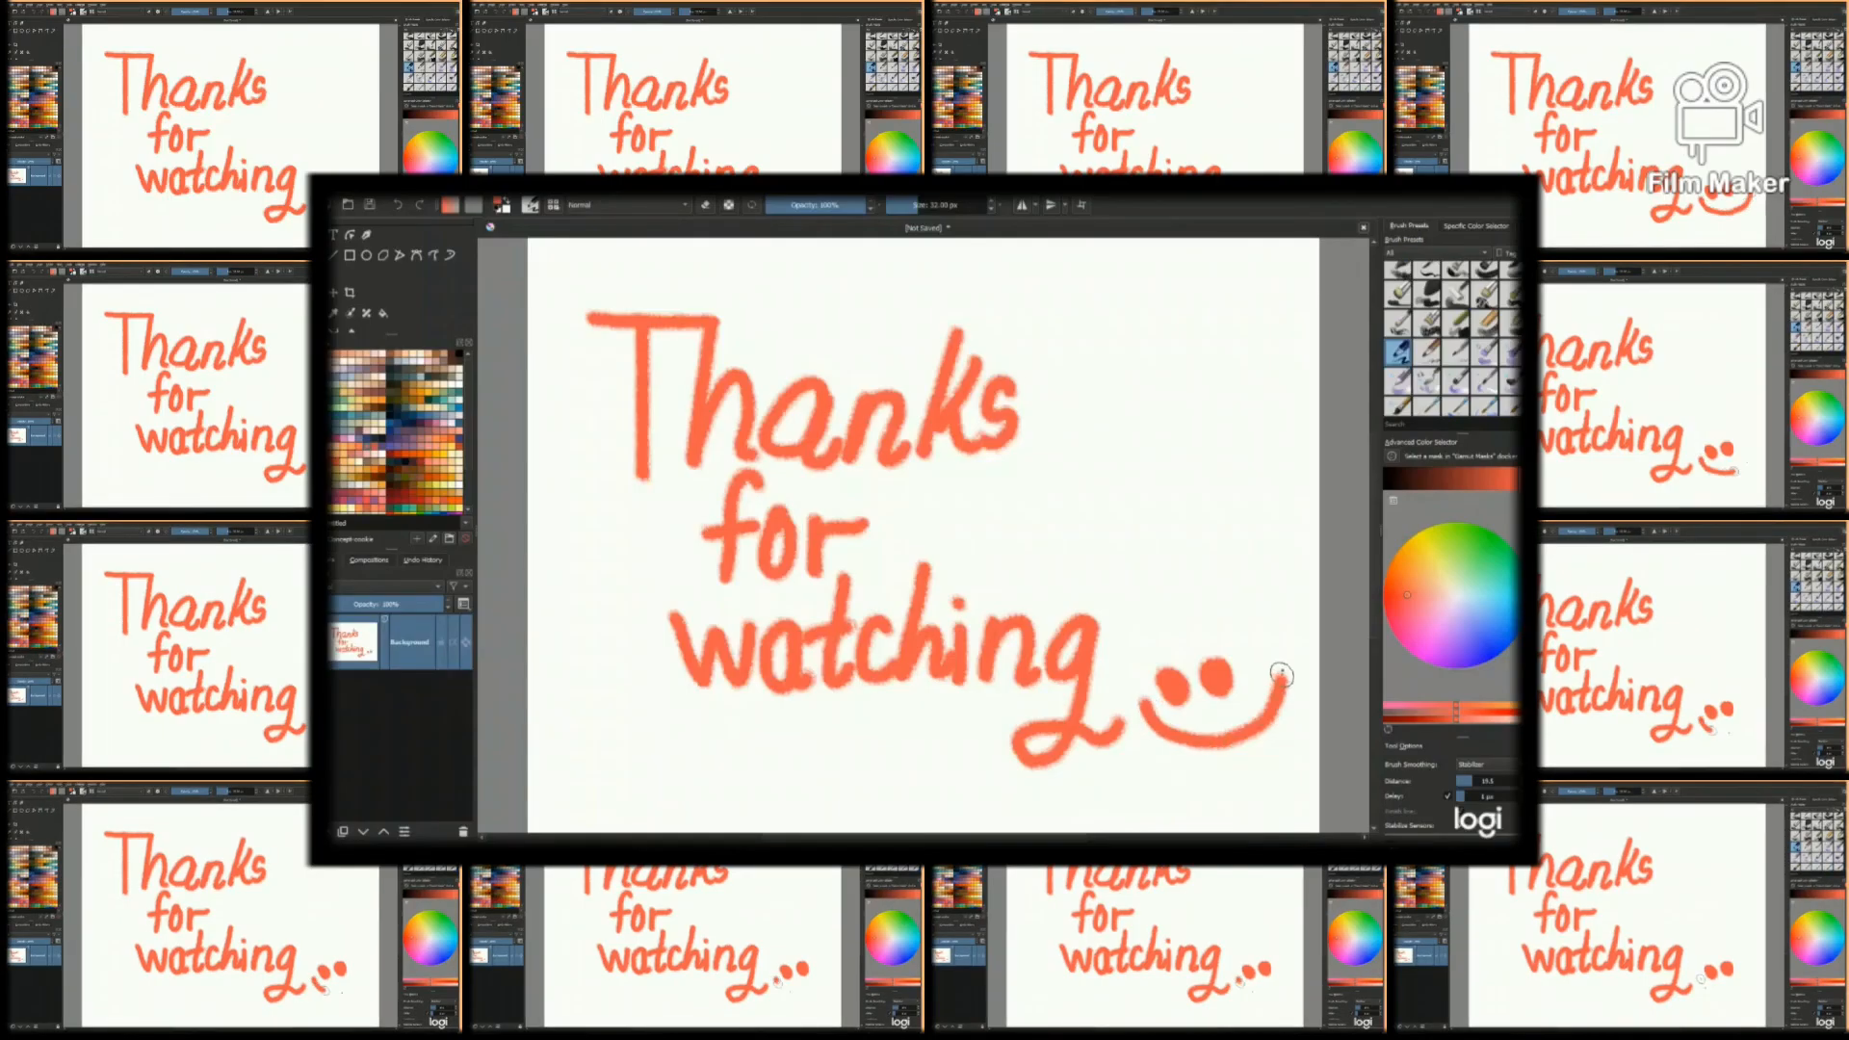